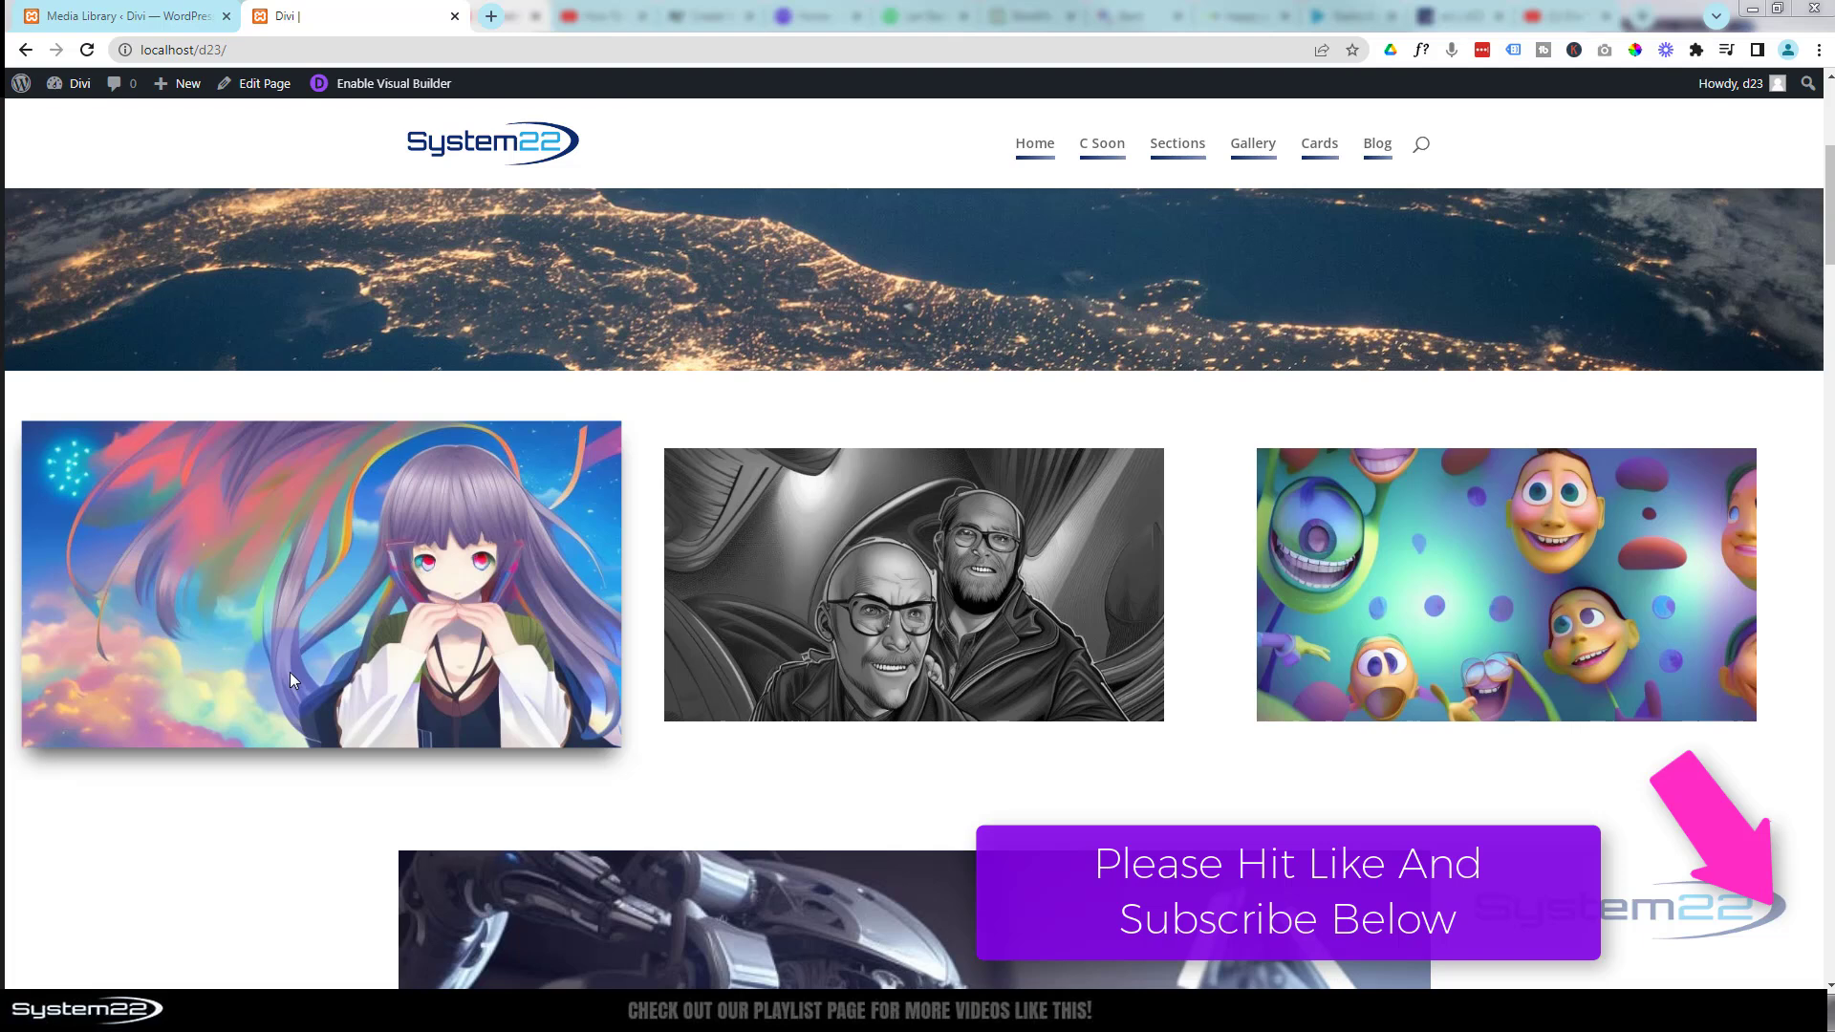
Examine the pointer-over effects of the three images in the row below the Earth banner
left_click_drag(276, 765, 273, 845)
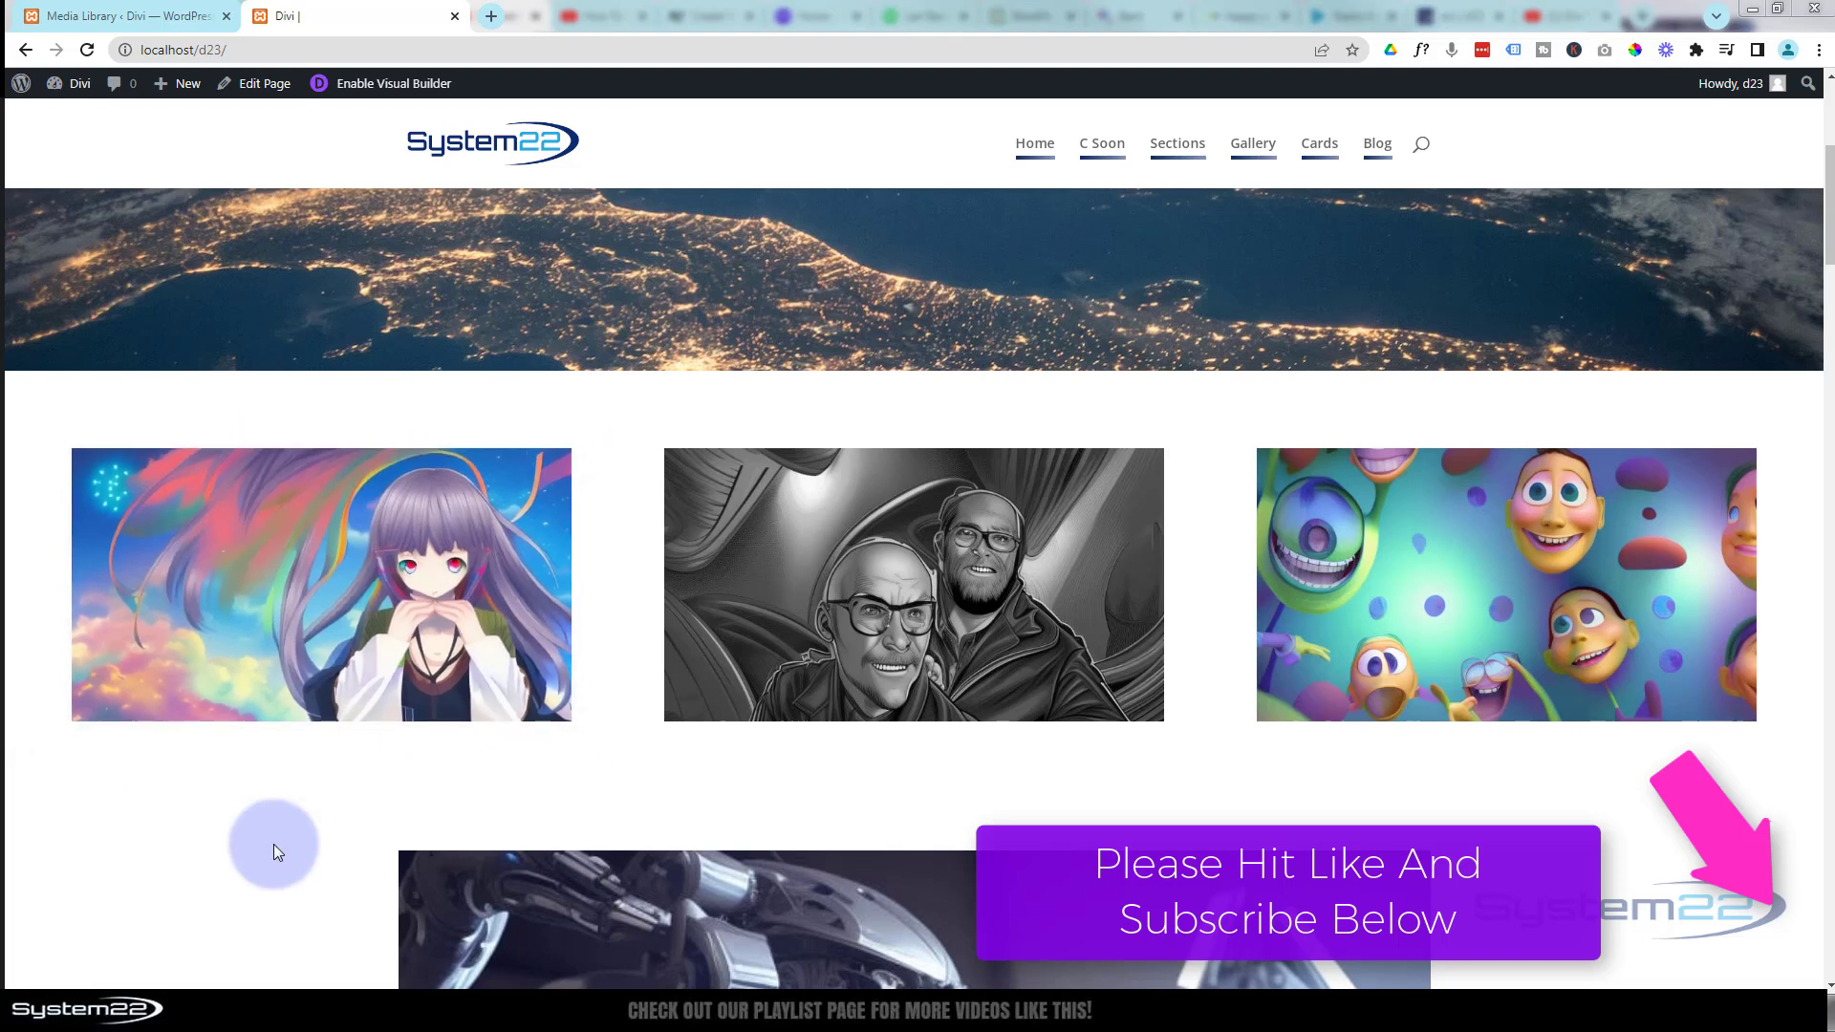
left_click(301, 797)
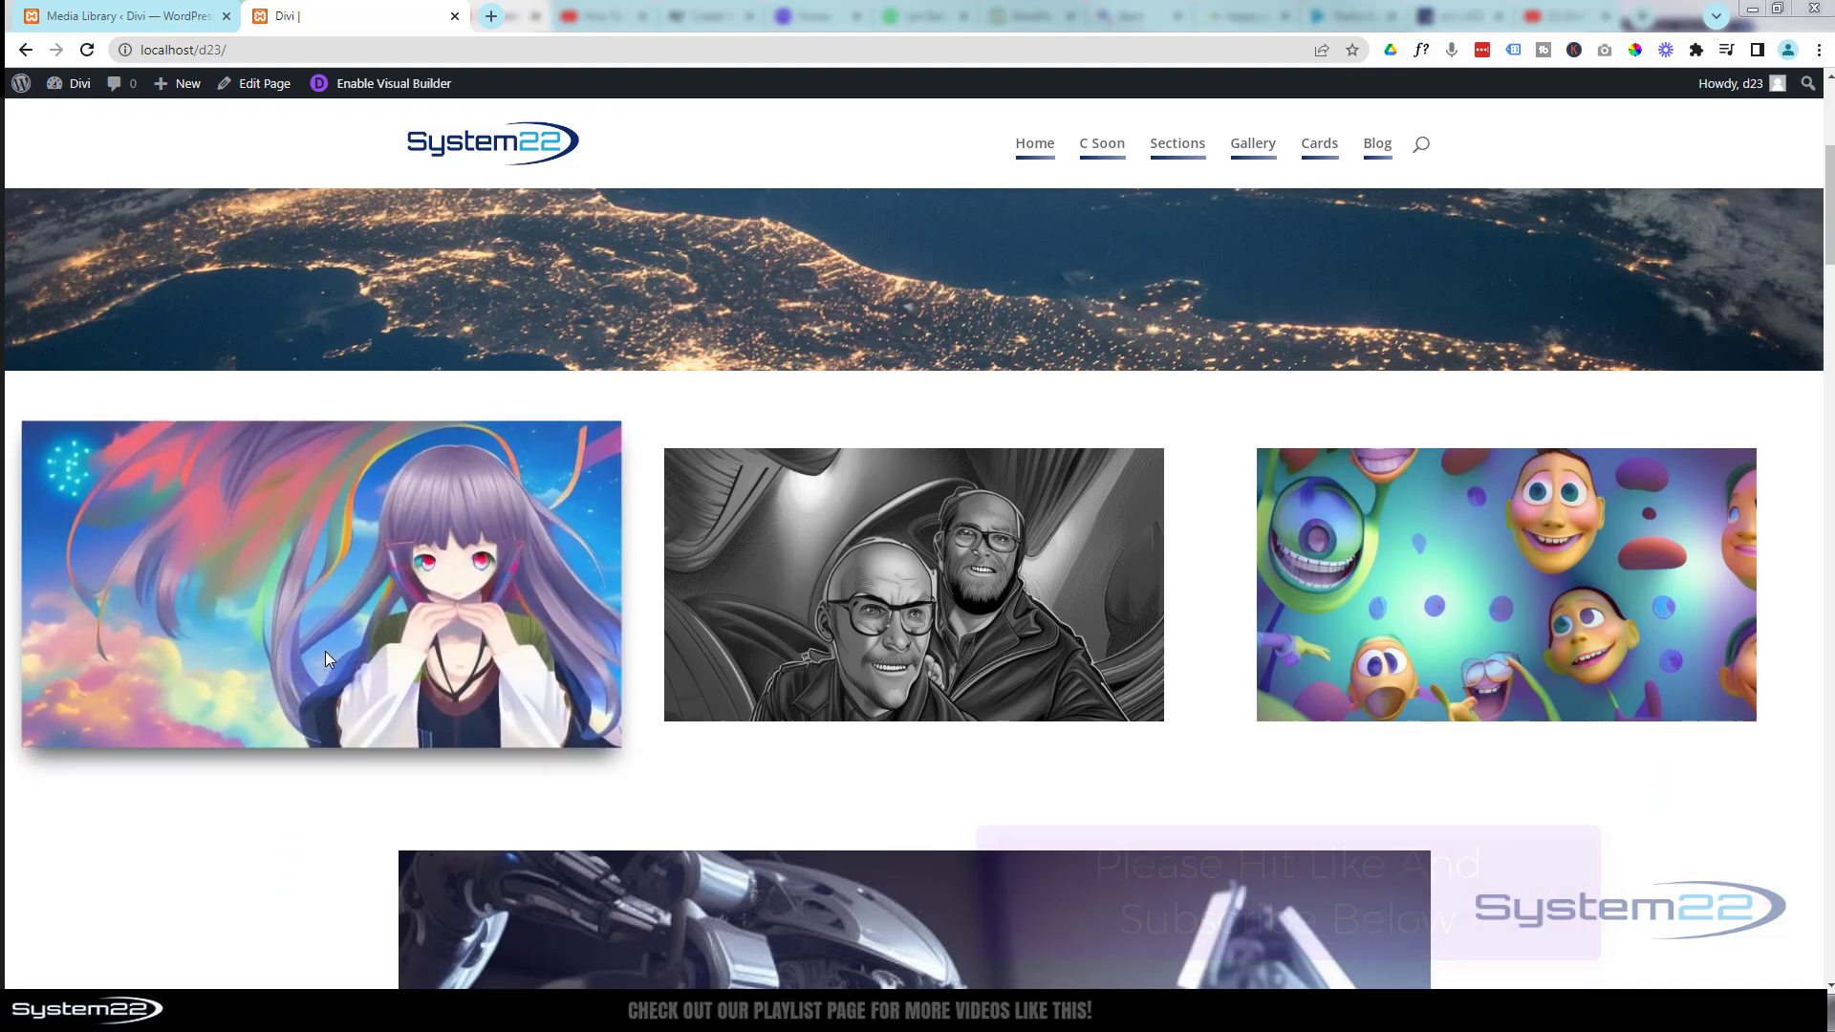
left_click(319, 794)
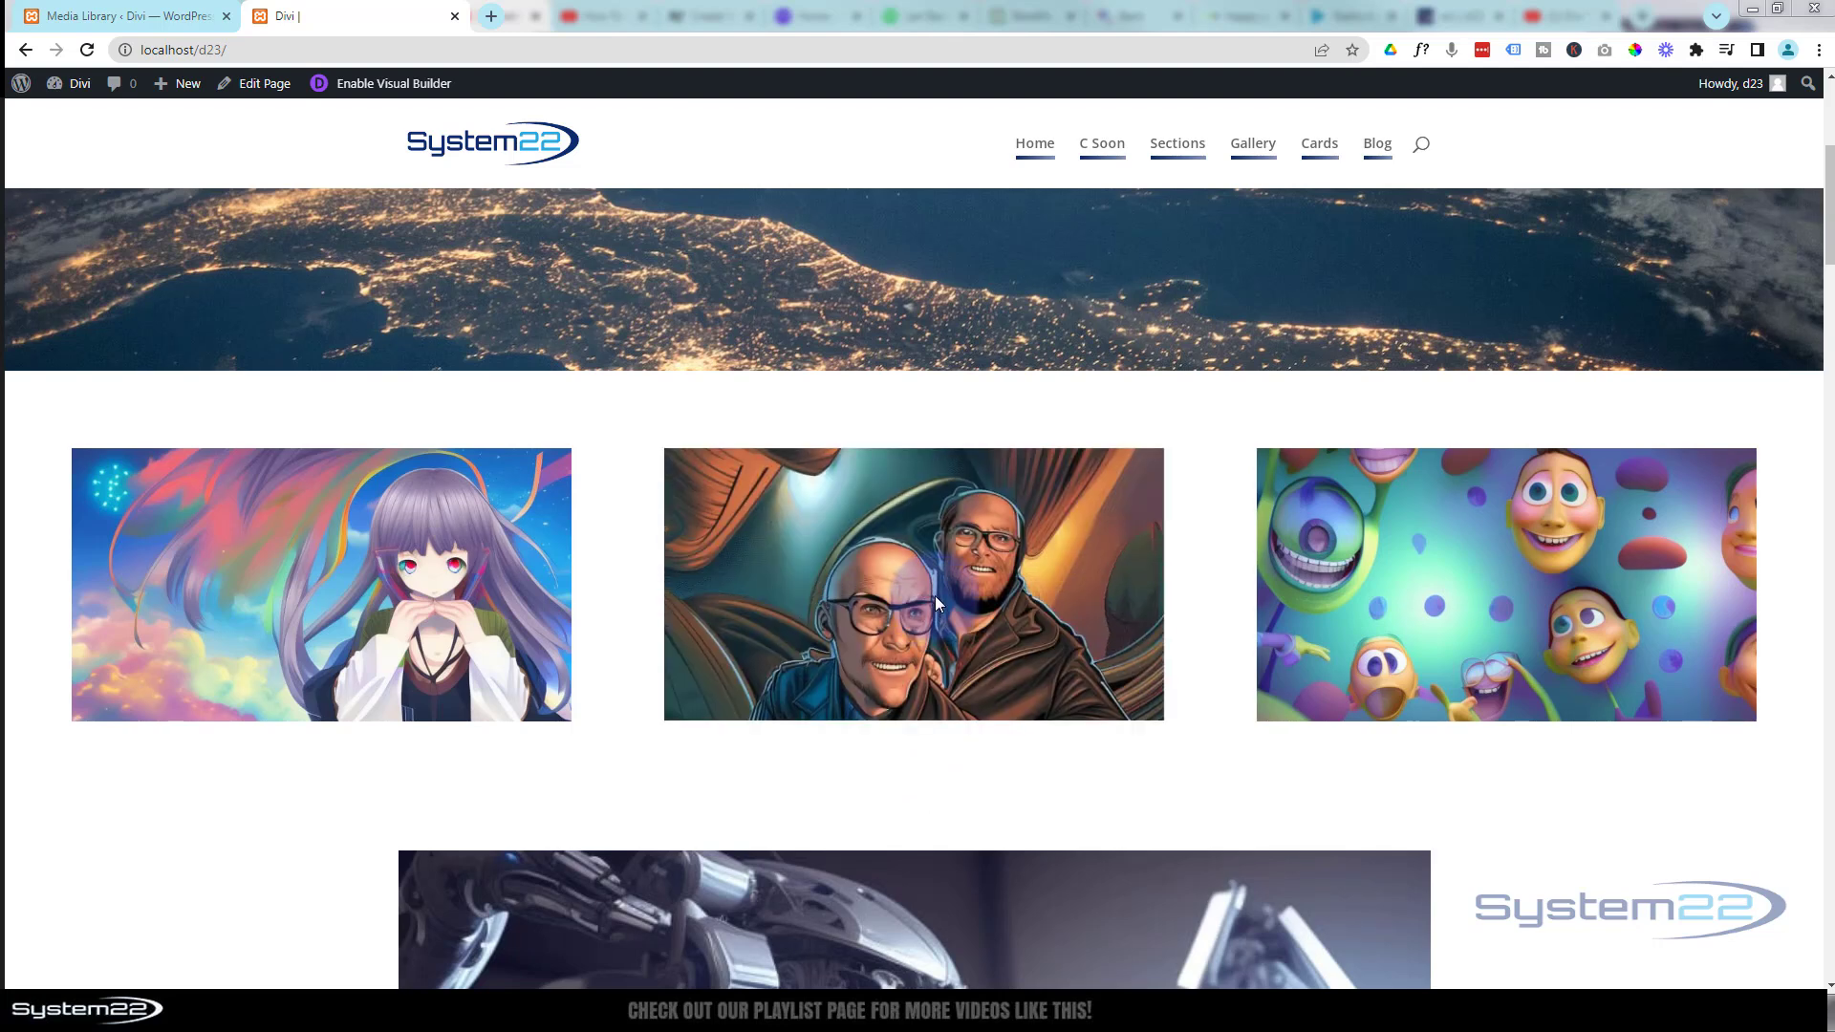
left_click(955, 788)
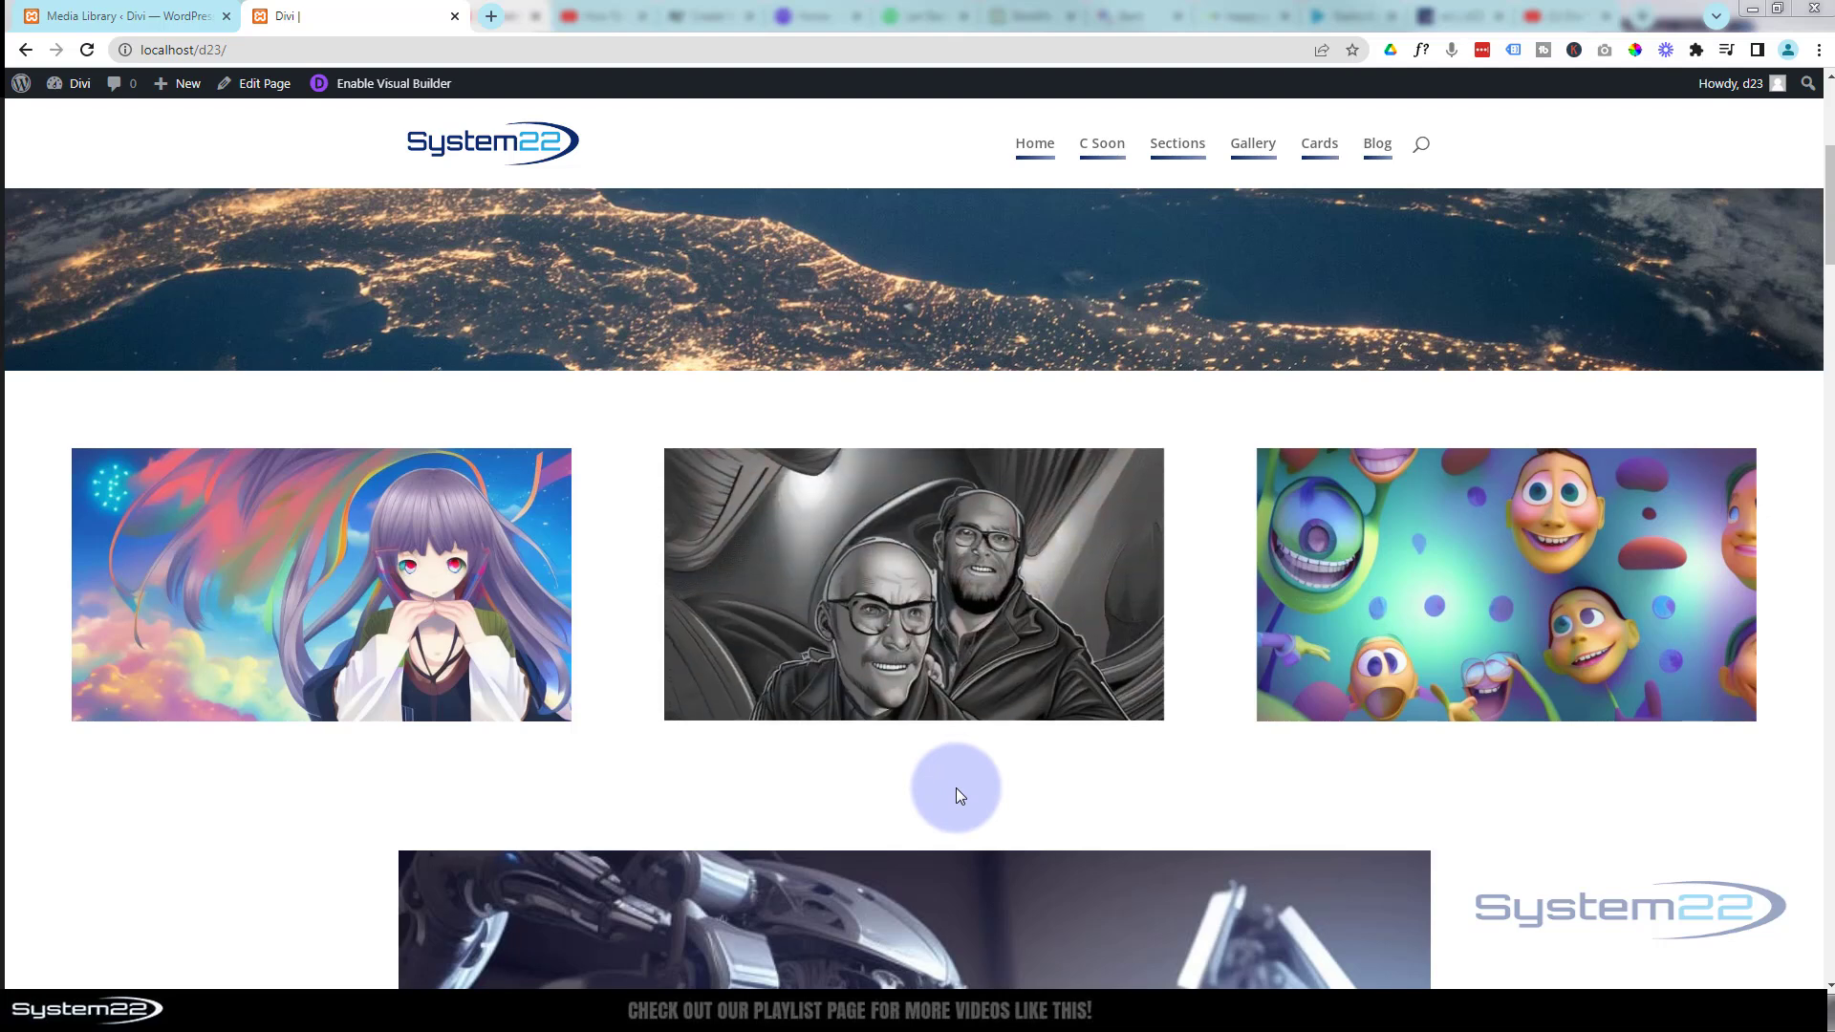
left_click(956, 765)
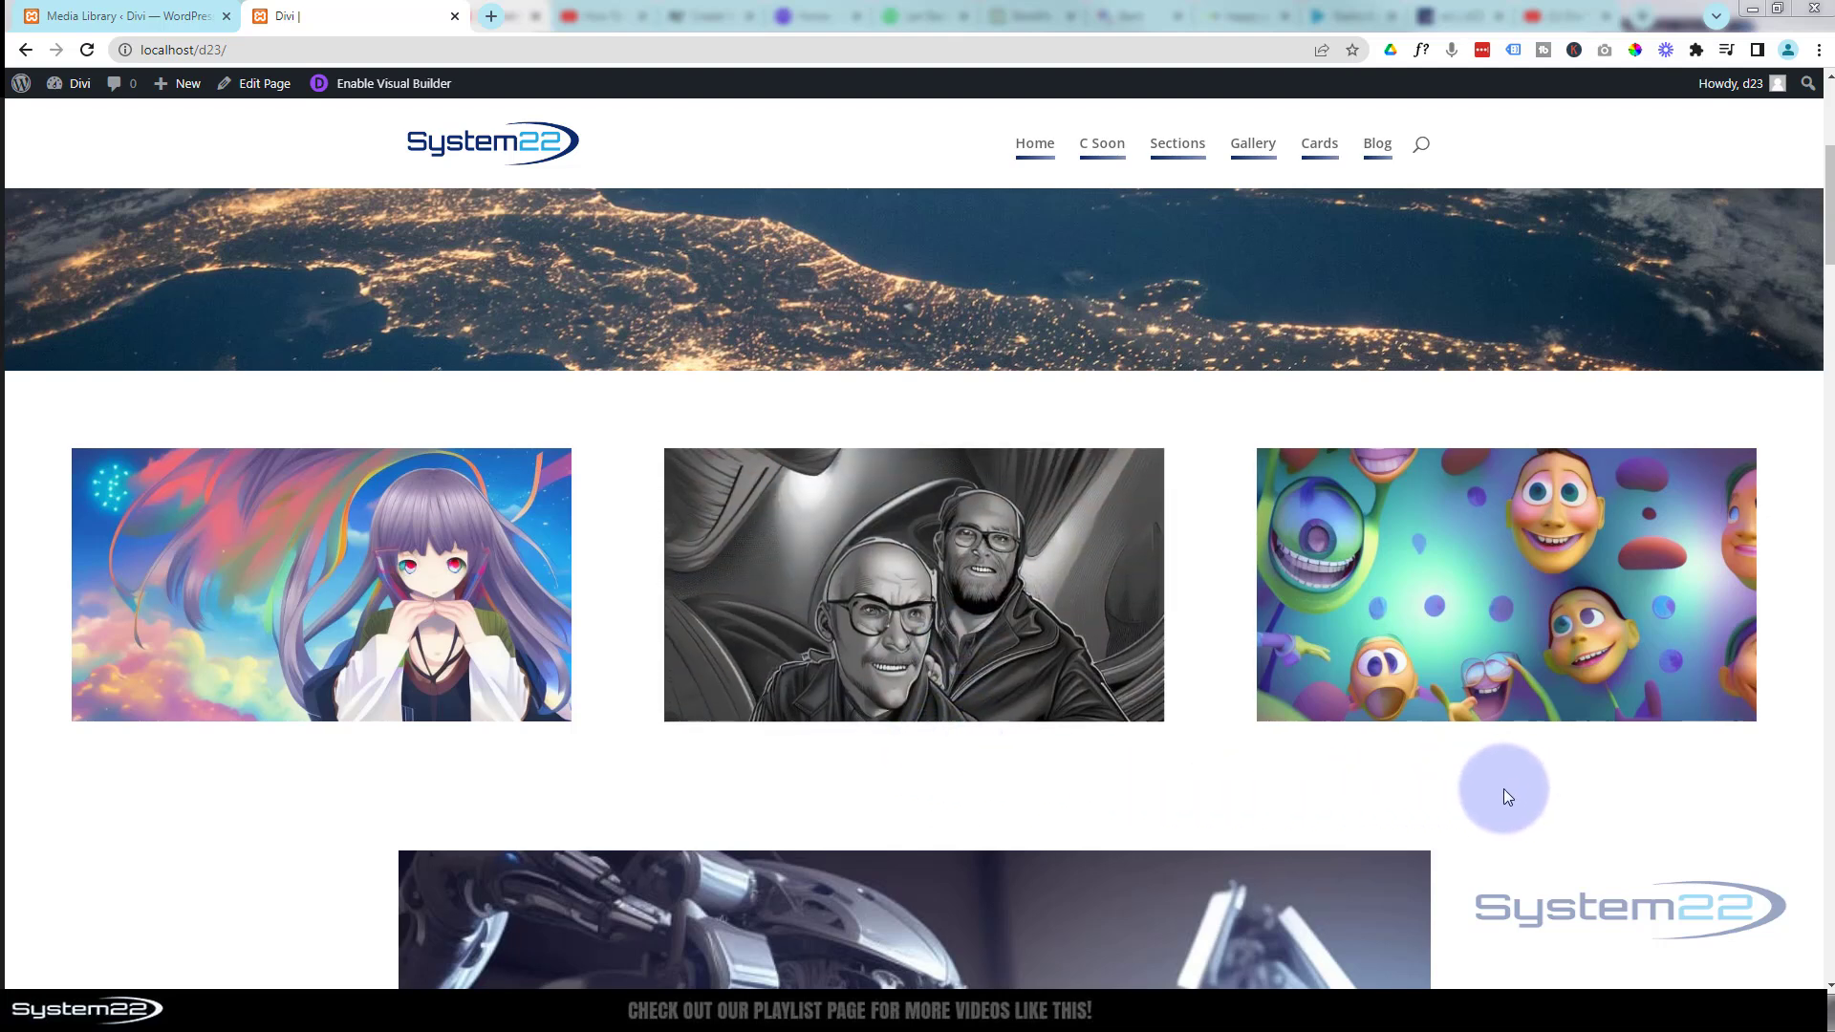
left_click(1510, 613)
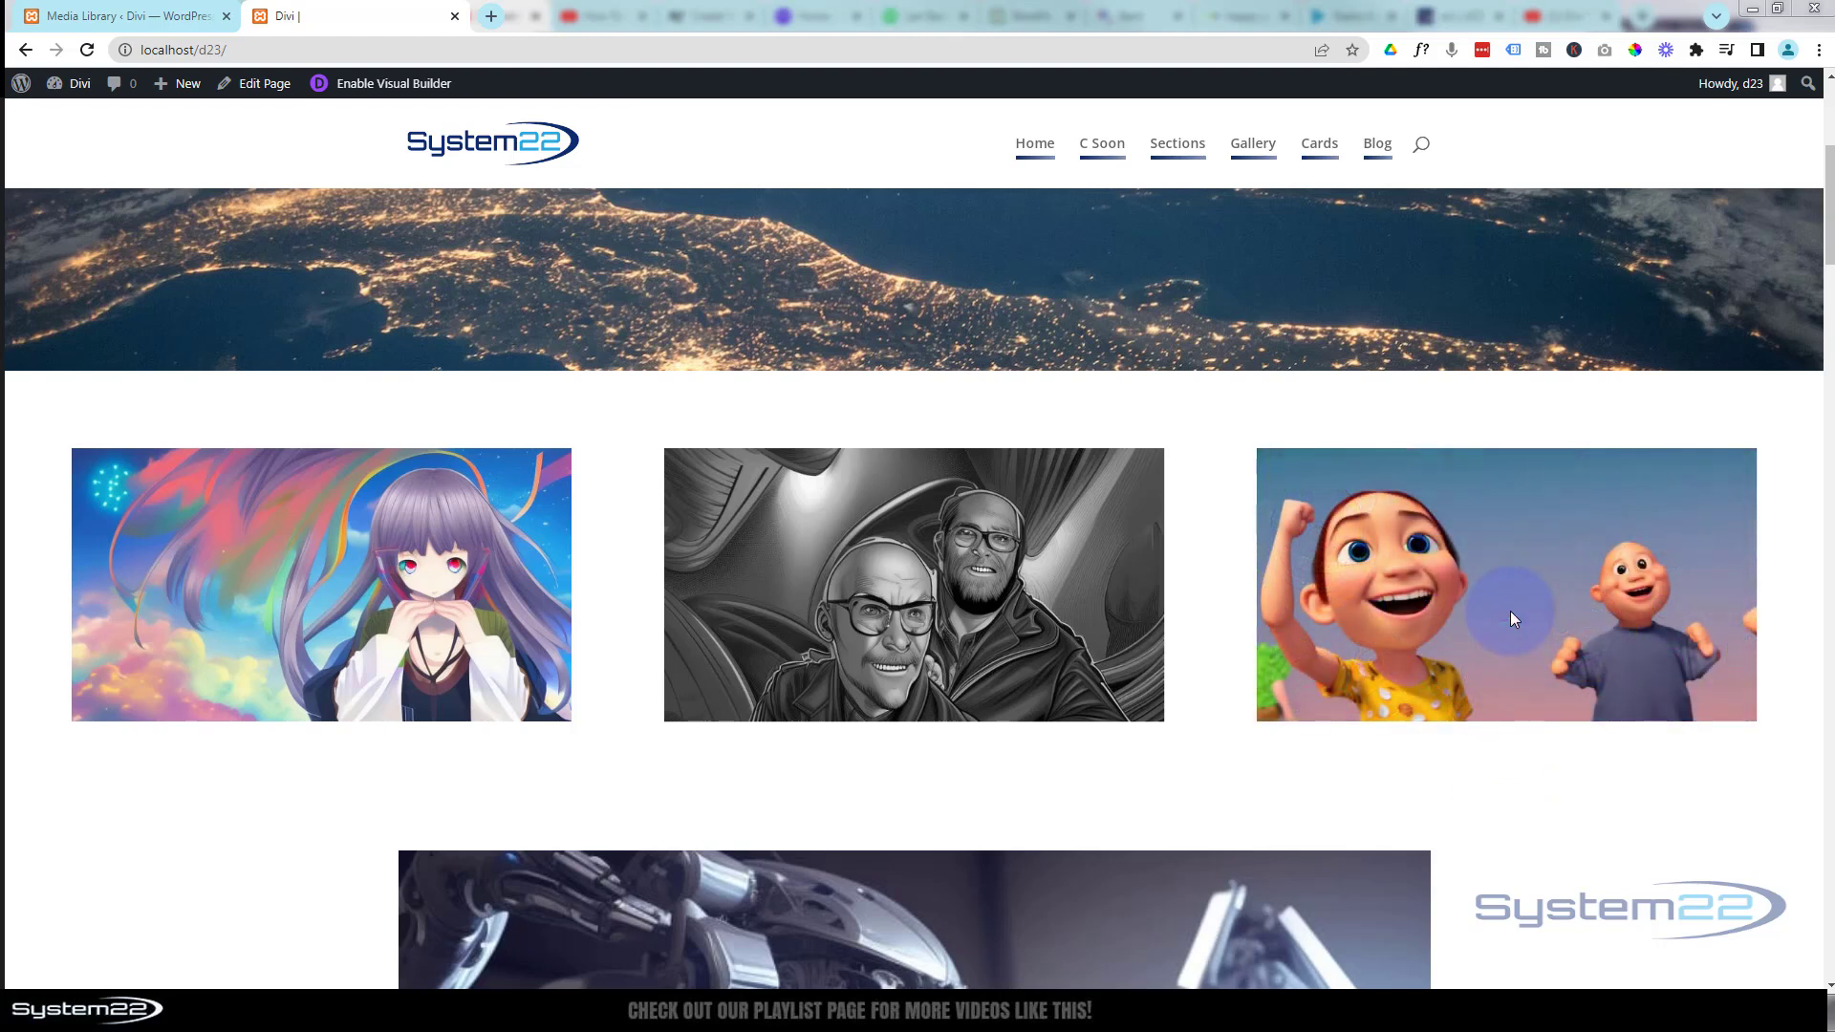
left_click(1531, 765)
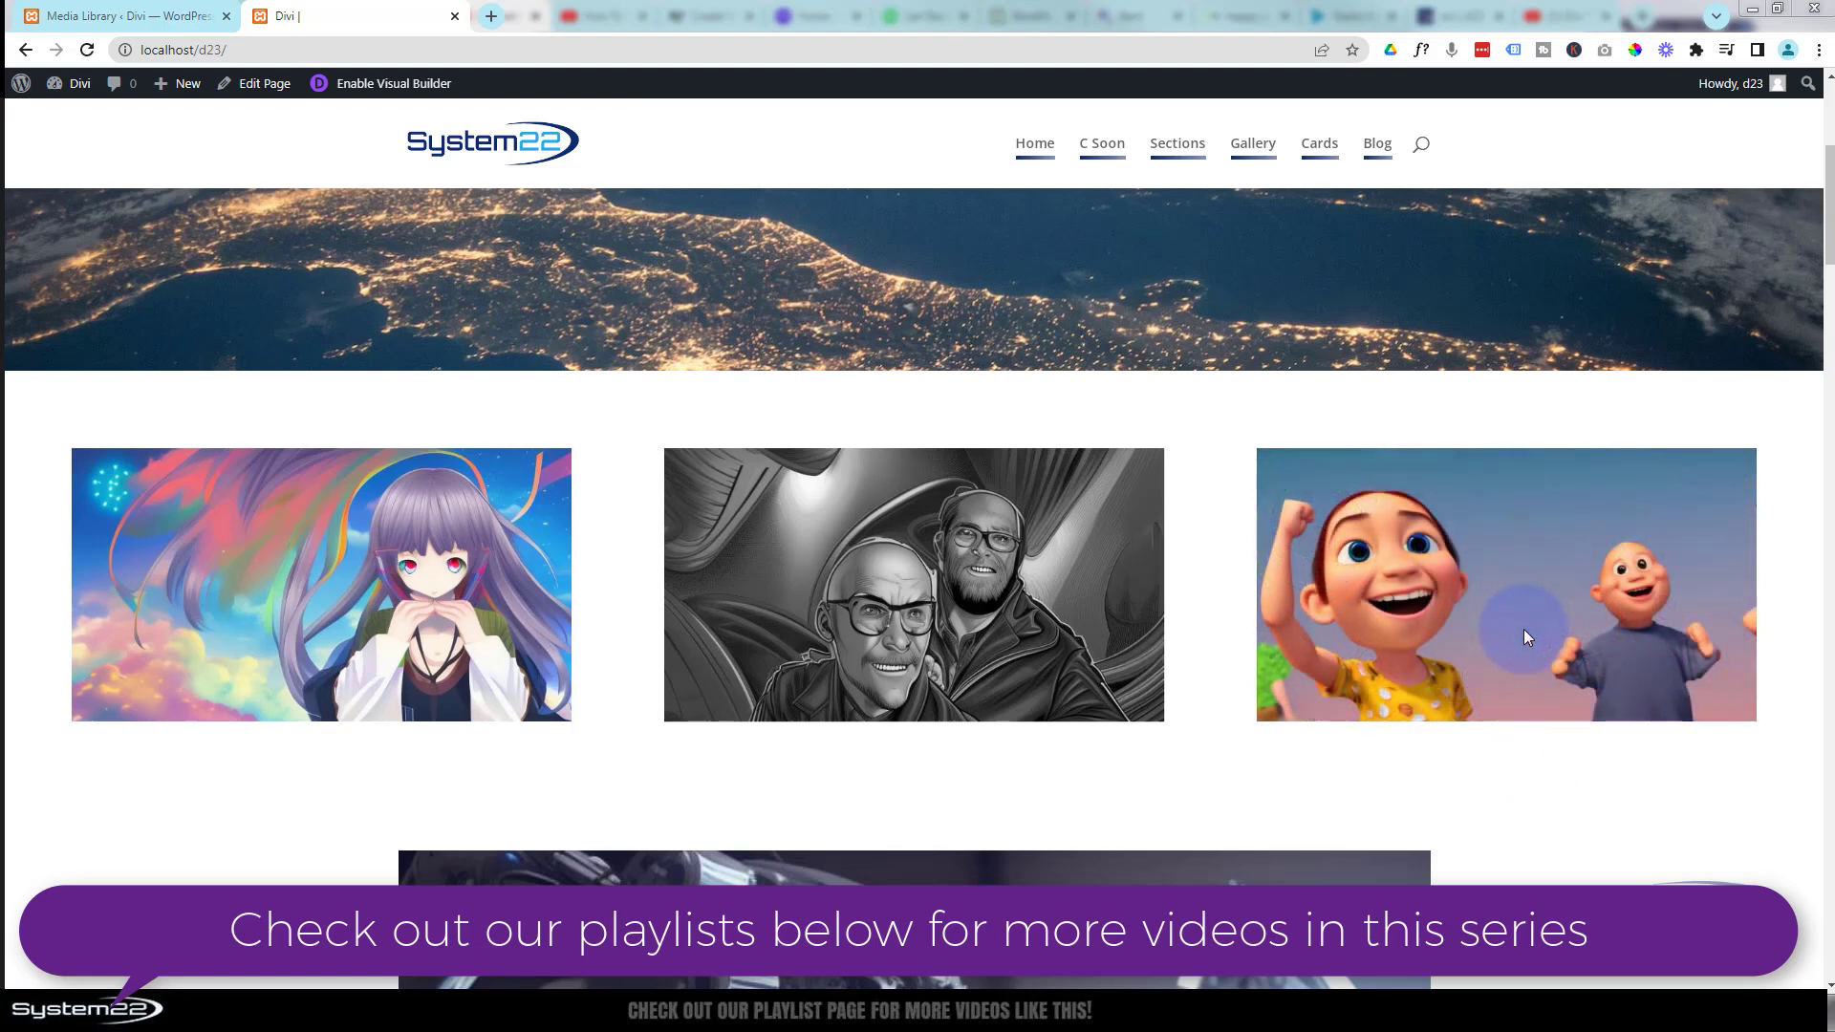
left_click(1534, 749)
left_click(1533, 772)
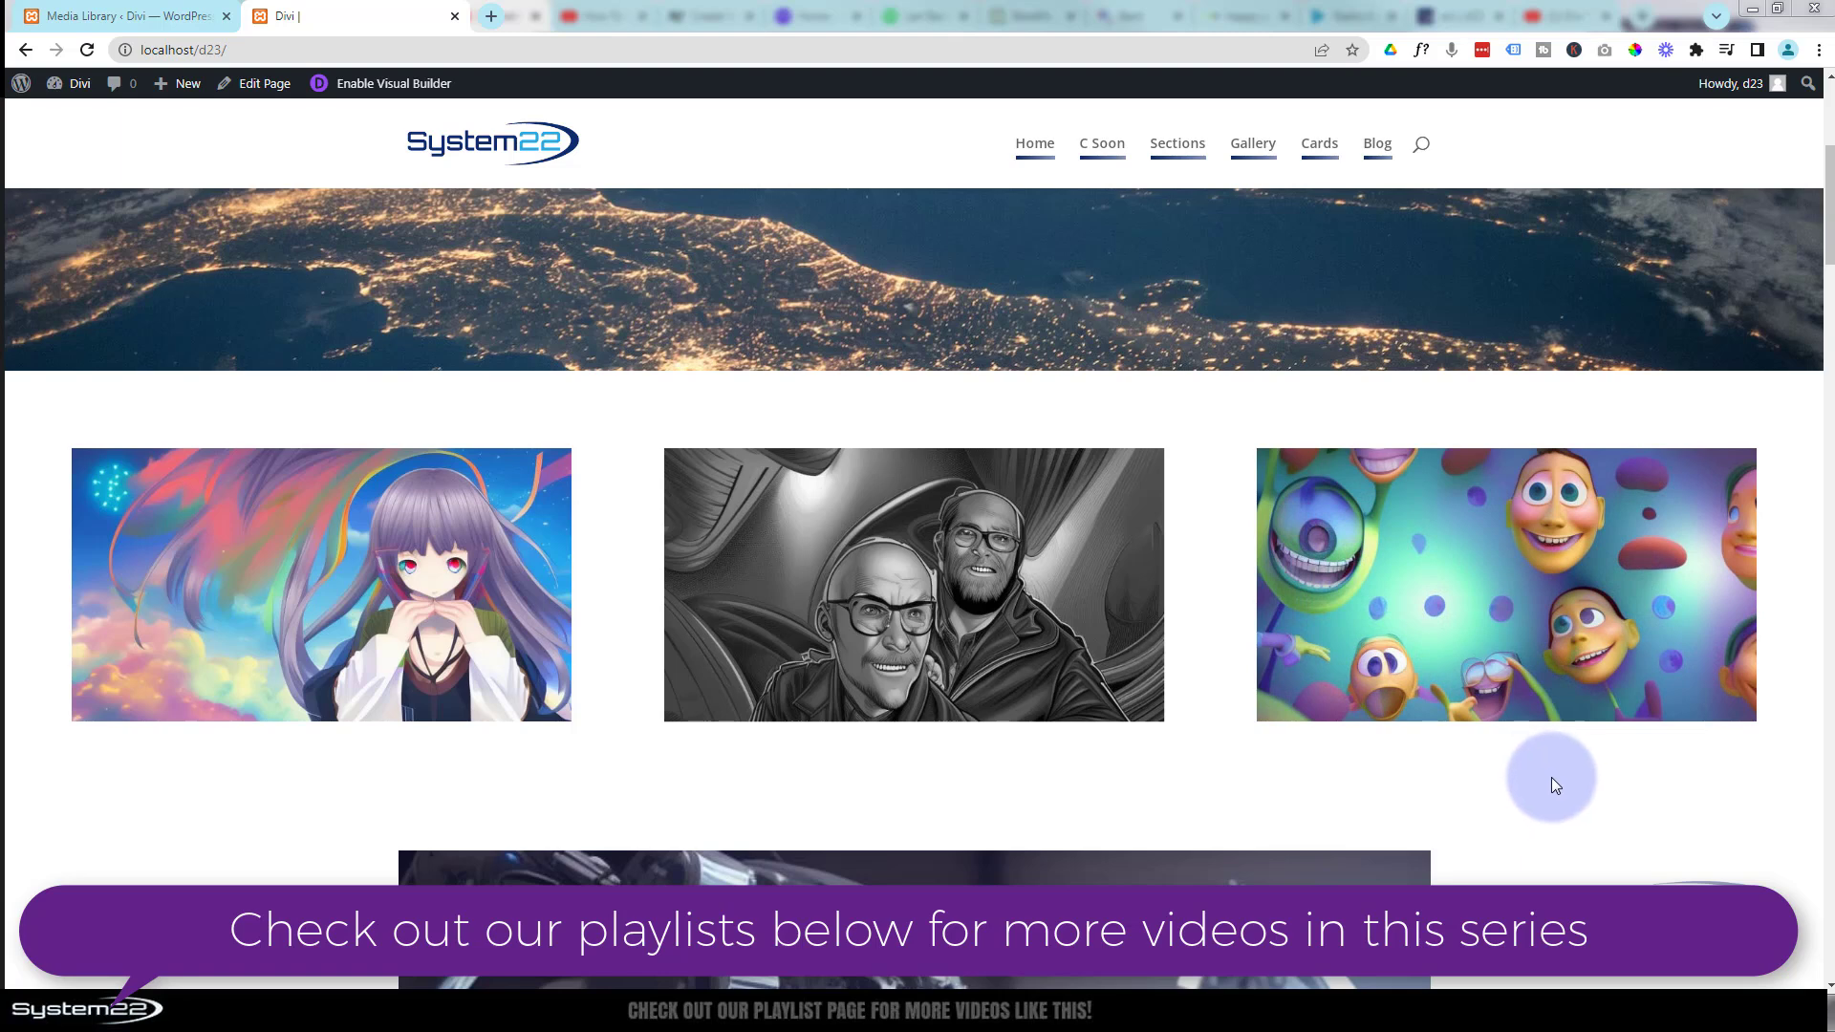
Open the page in the Visual Builder and delete the three image modules from the row below the banner
left_click(397, 85)
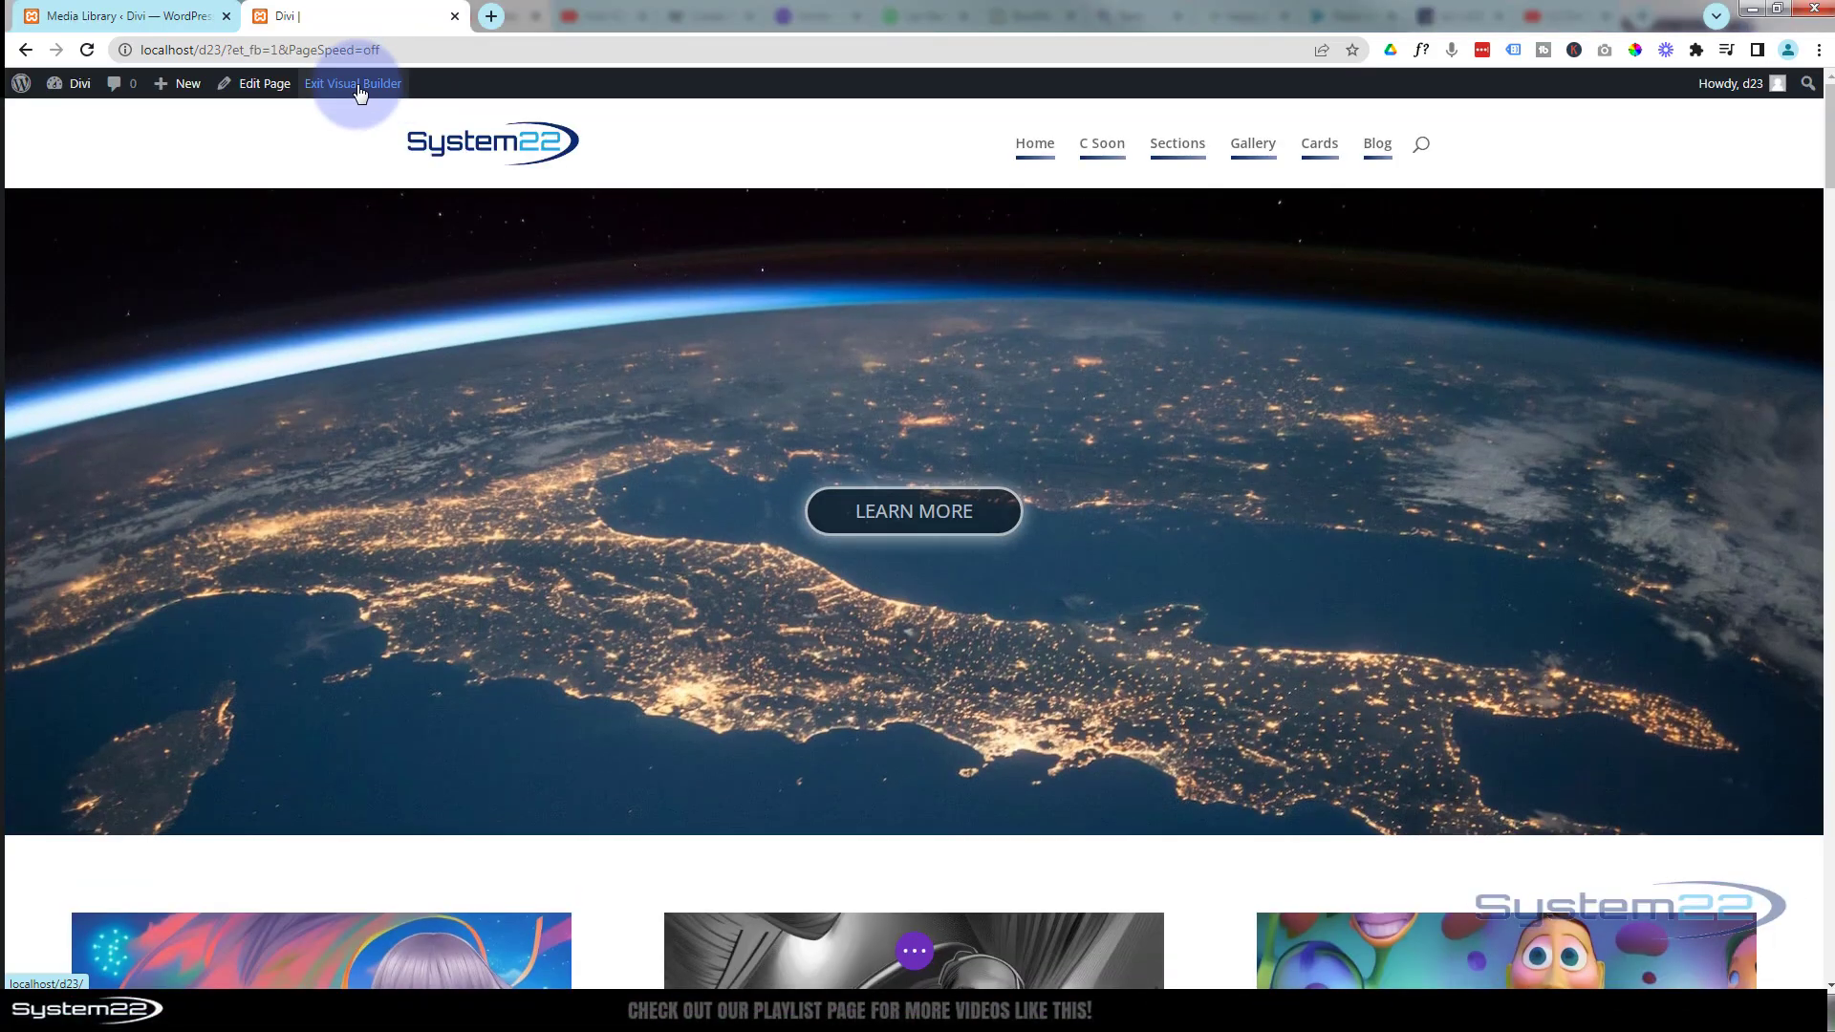
scroll(371, 240, "down", 4)
scroll(371, 240, "down", 2)
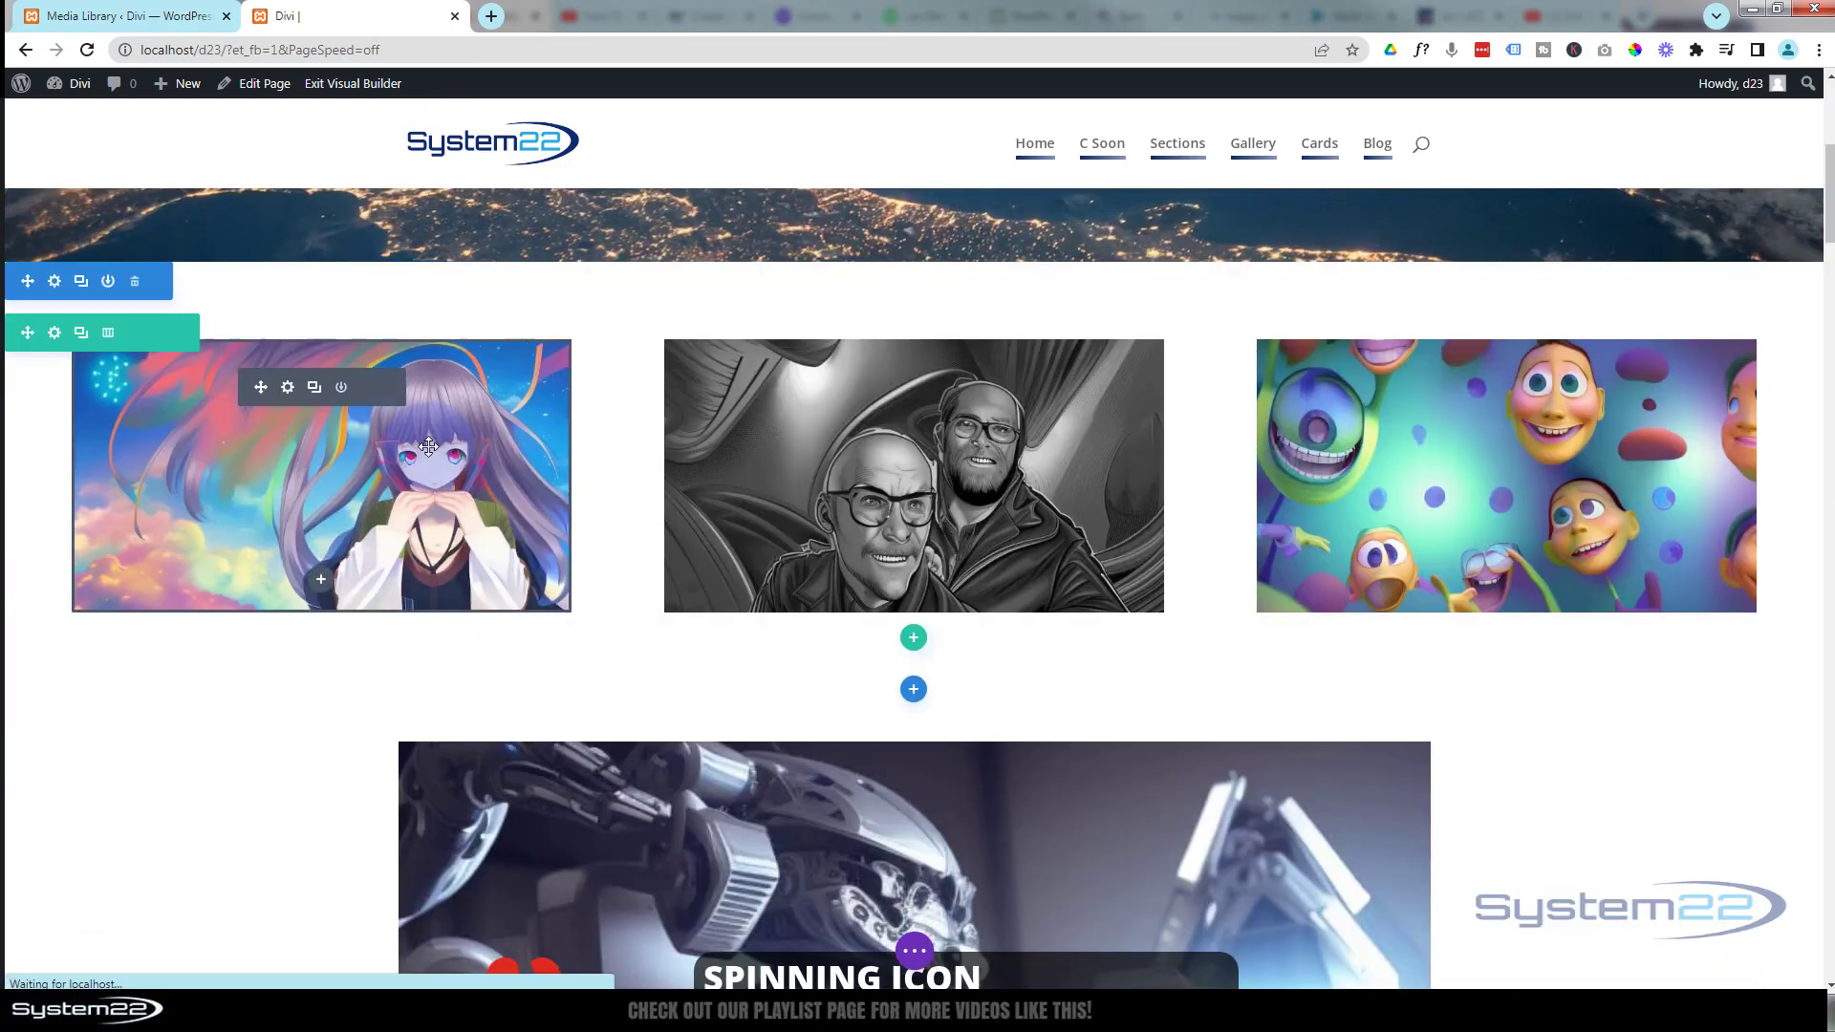
left_click(370, 392)
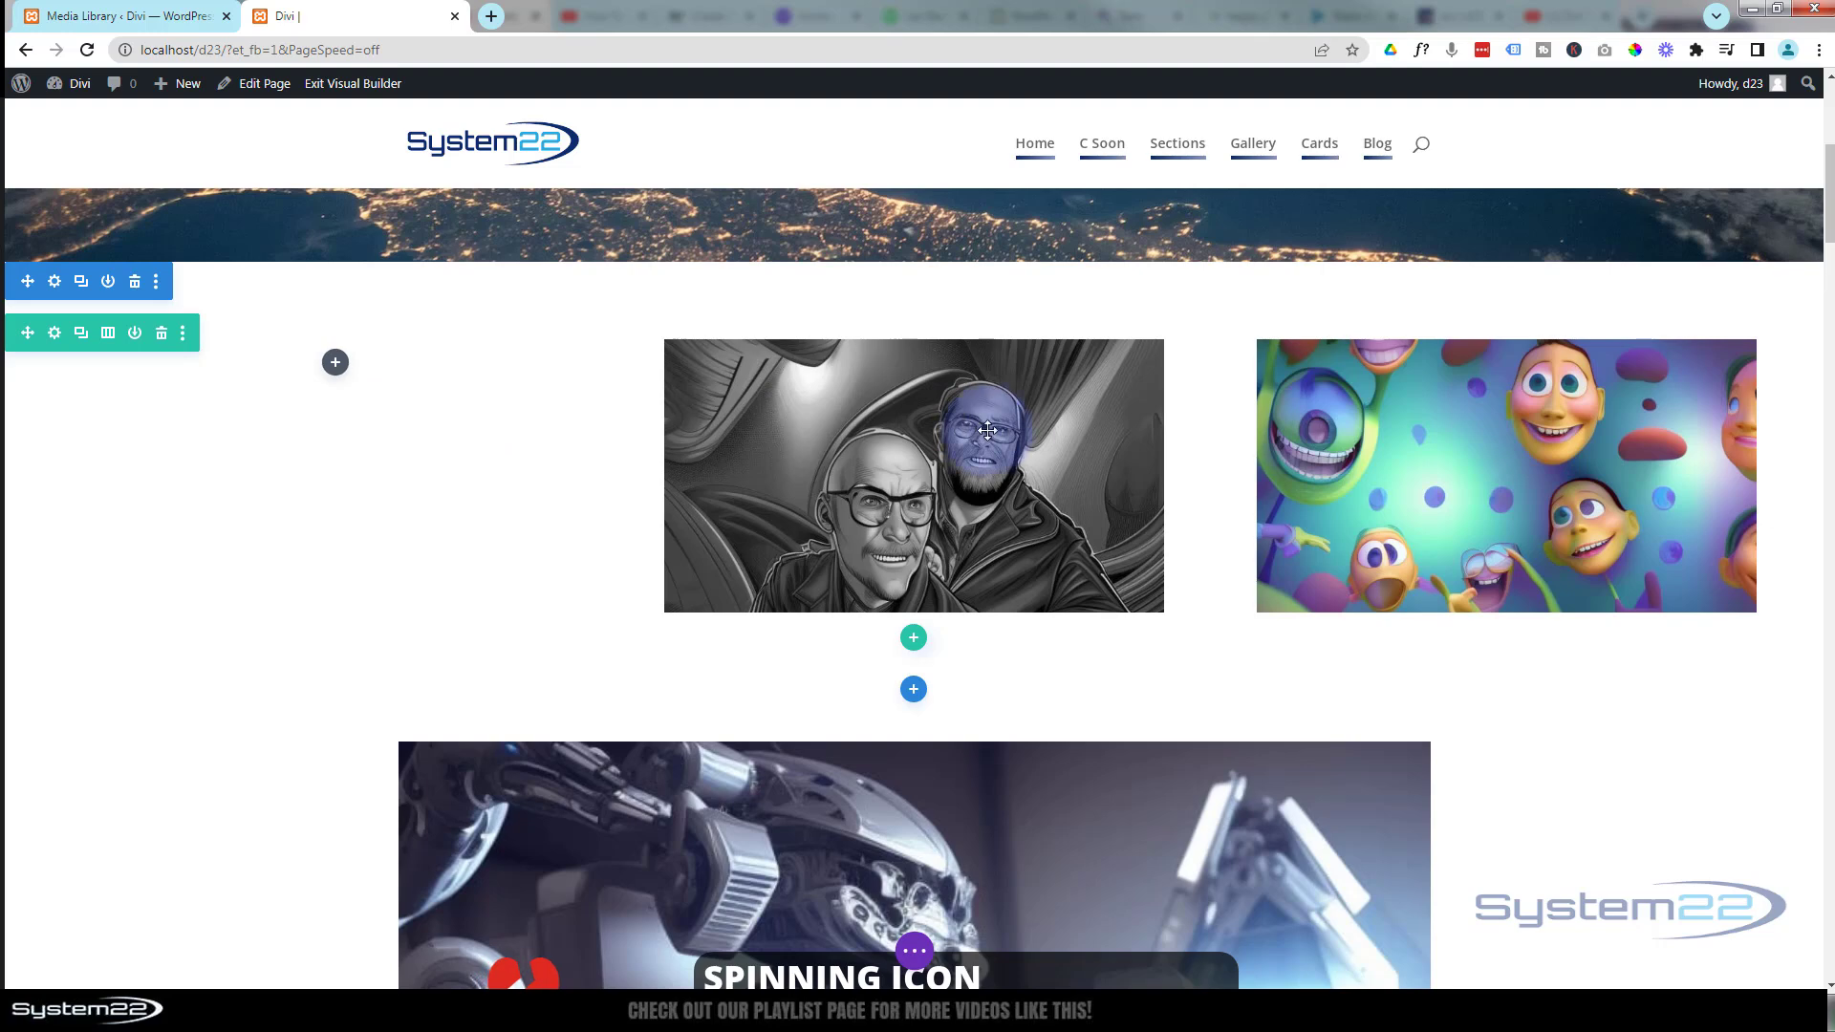
left_click(963, 393)
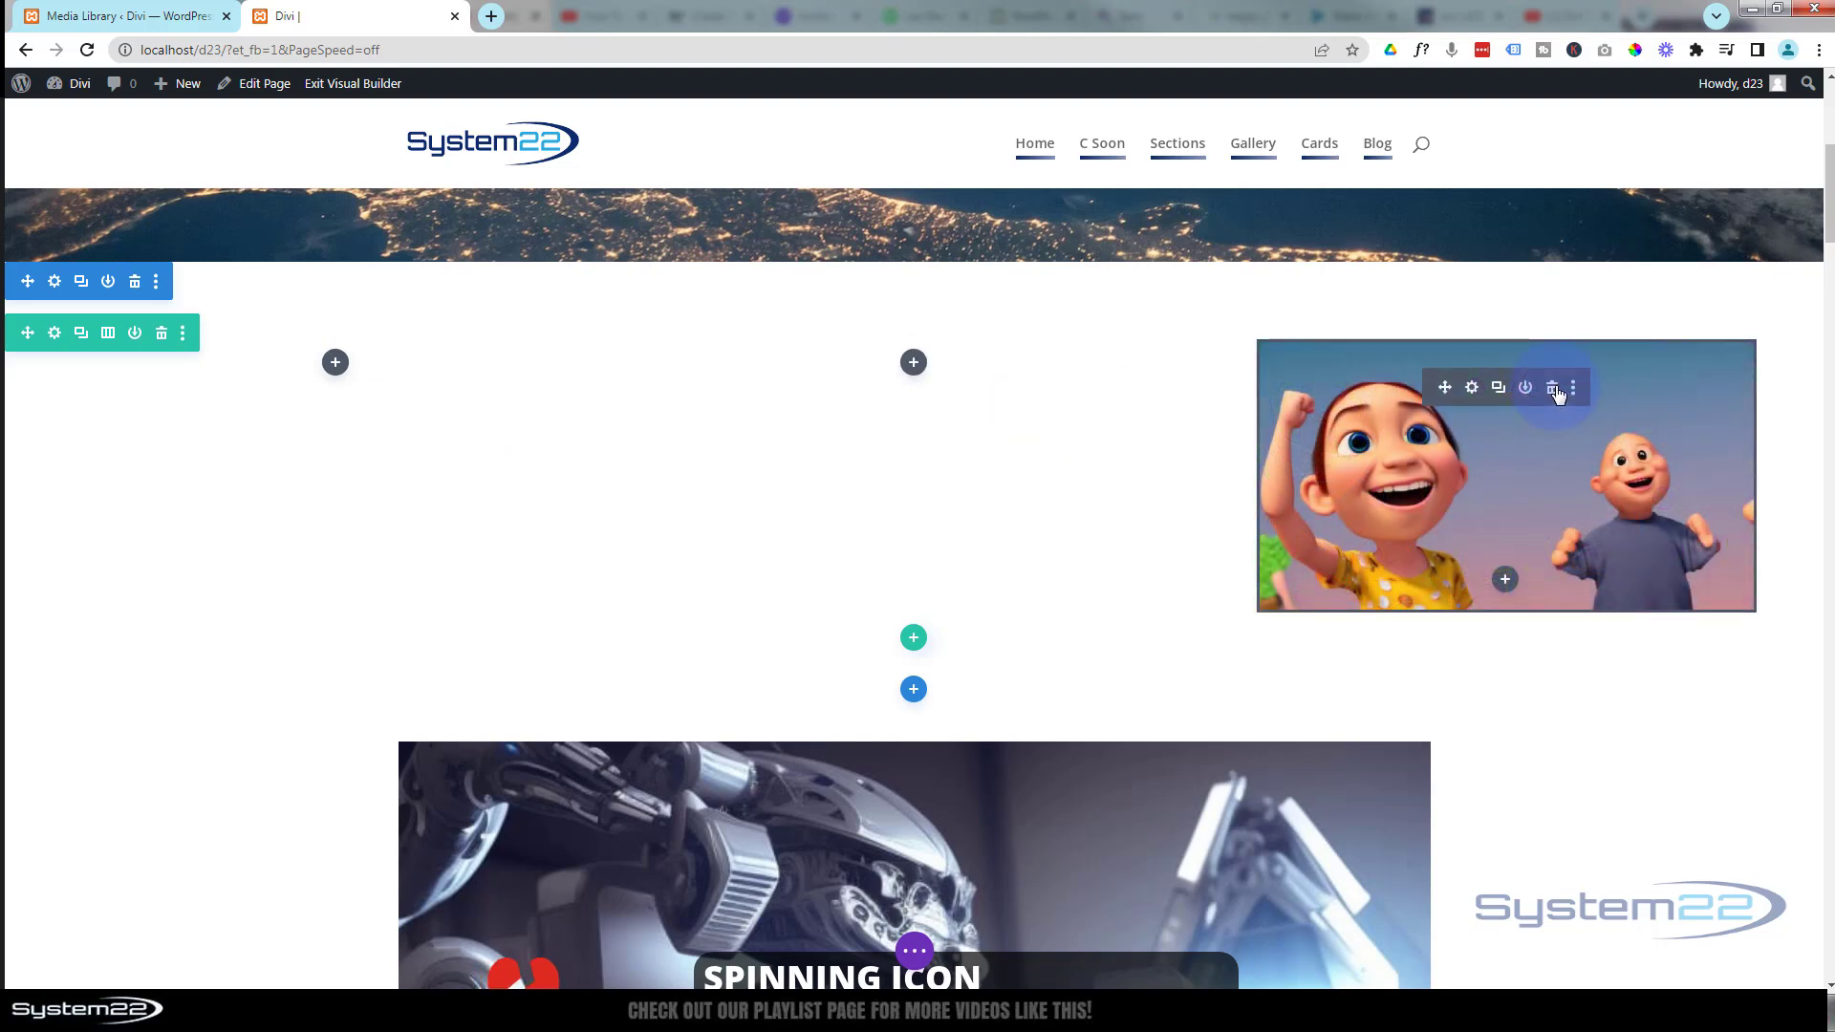
left_click(1552, 392)
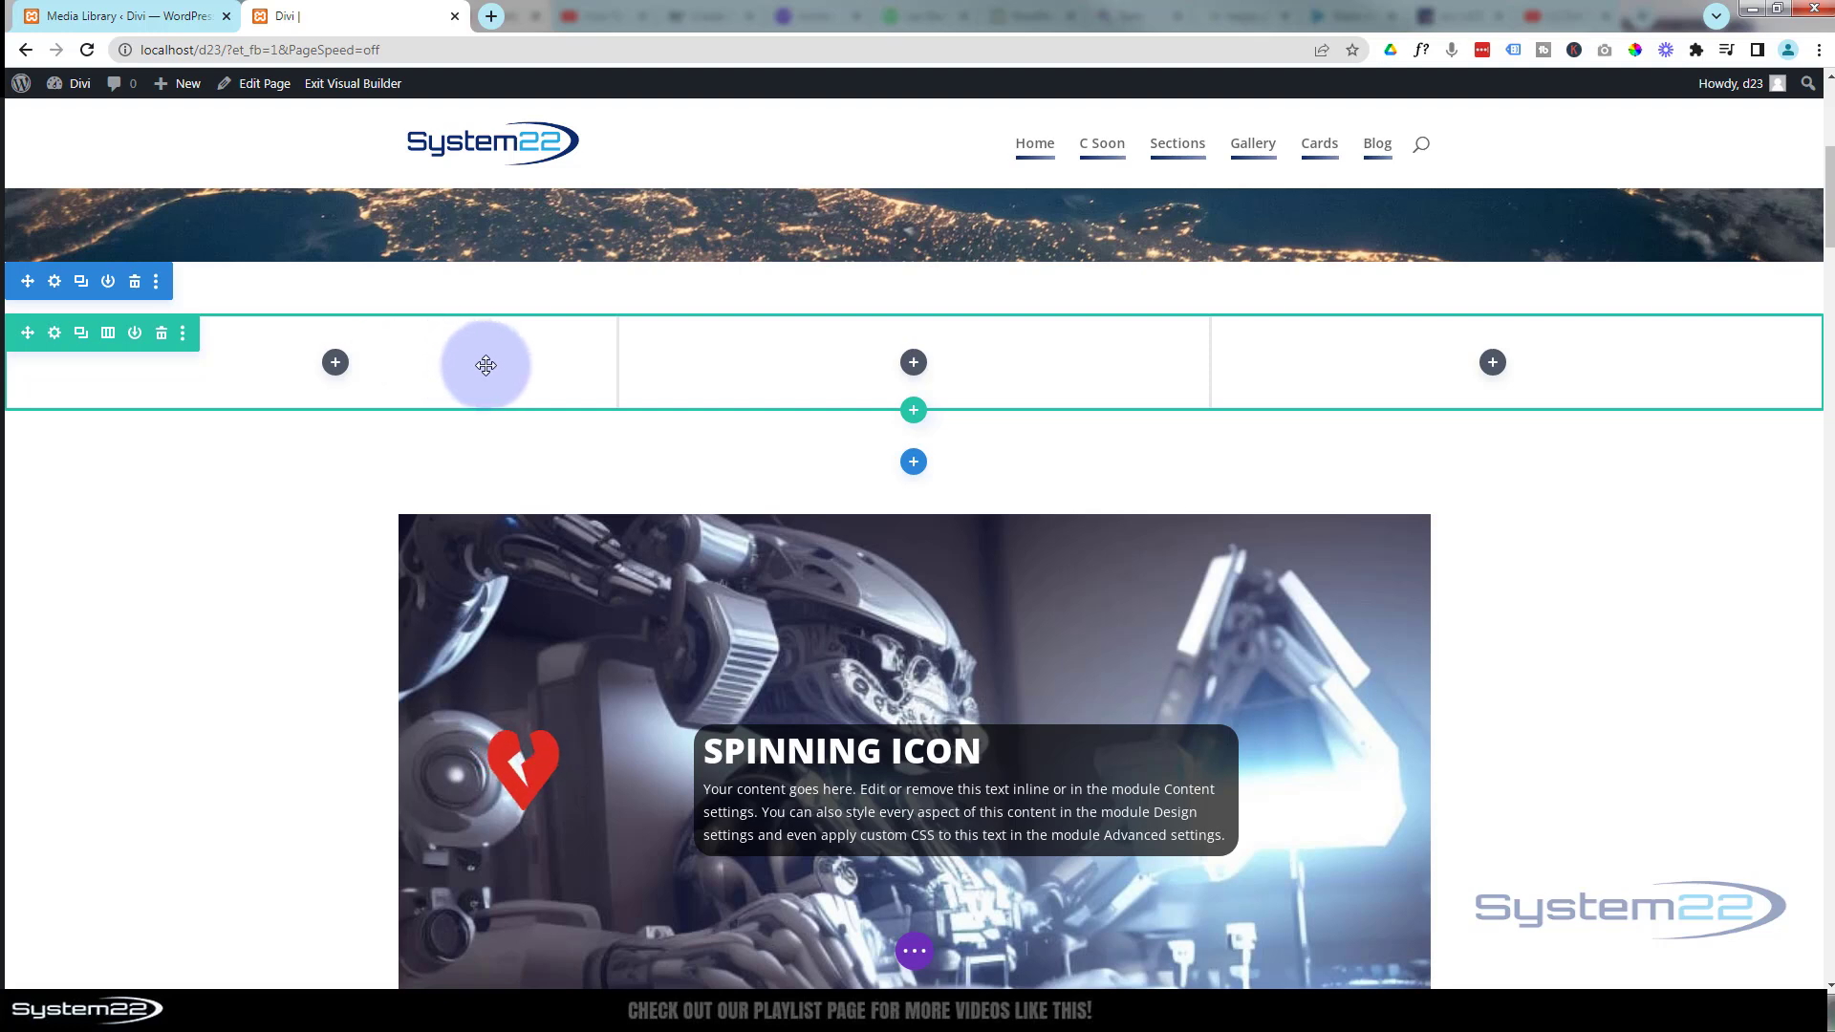
Insert an Image module in the row's first column, using the purple-haired anime girl picture from the media library
left_click(335, 364)
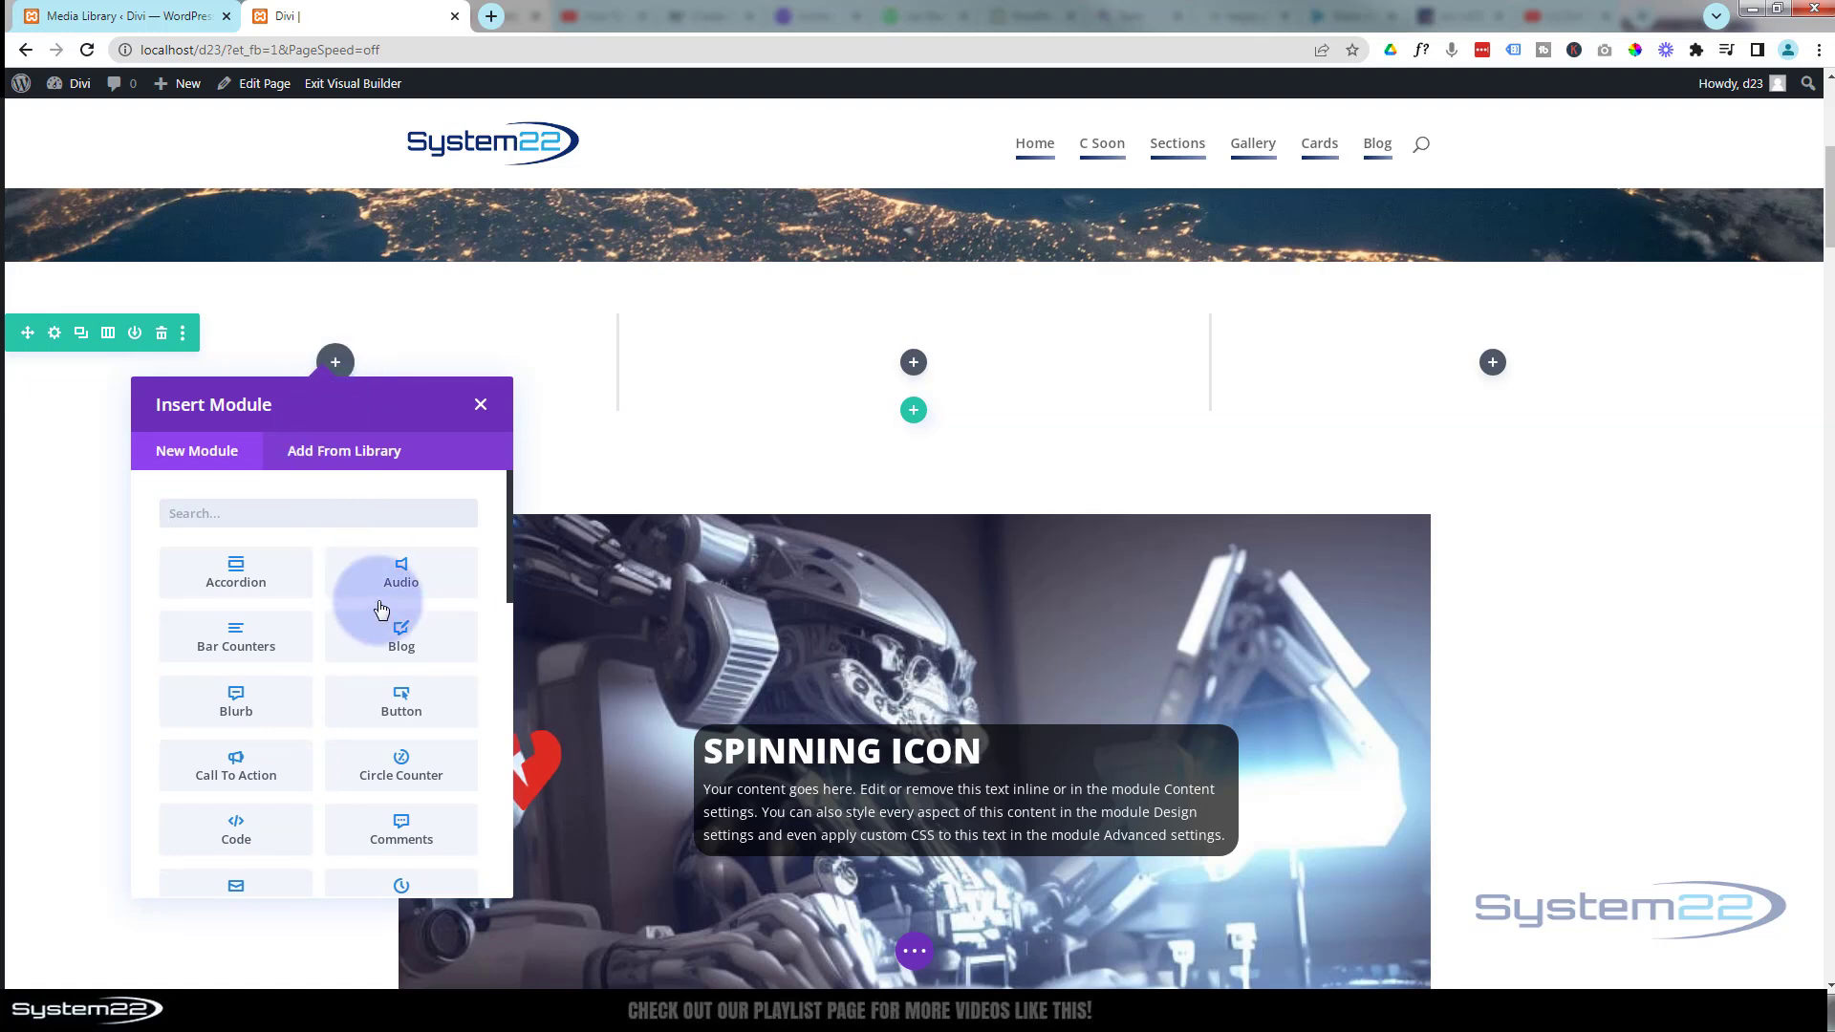
scroll(377, 592, "down", 3)
scroll(379, 596, "down", 2)
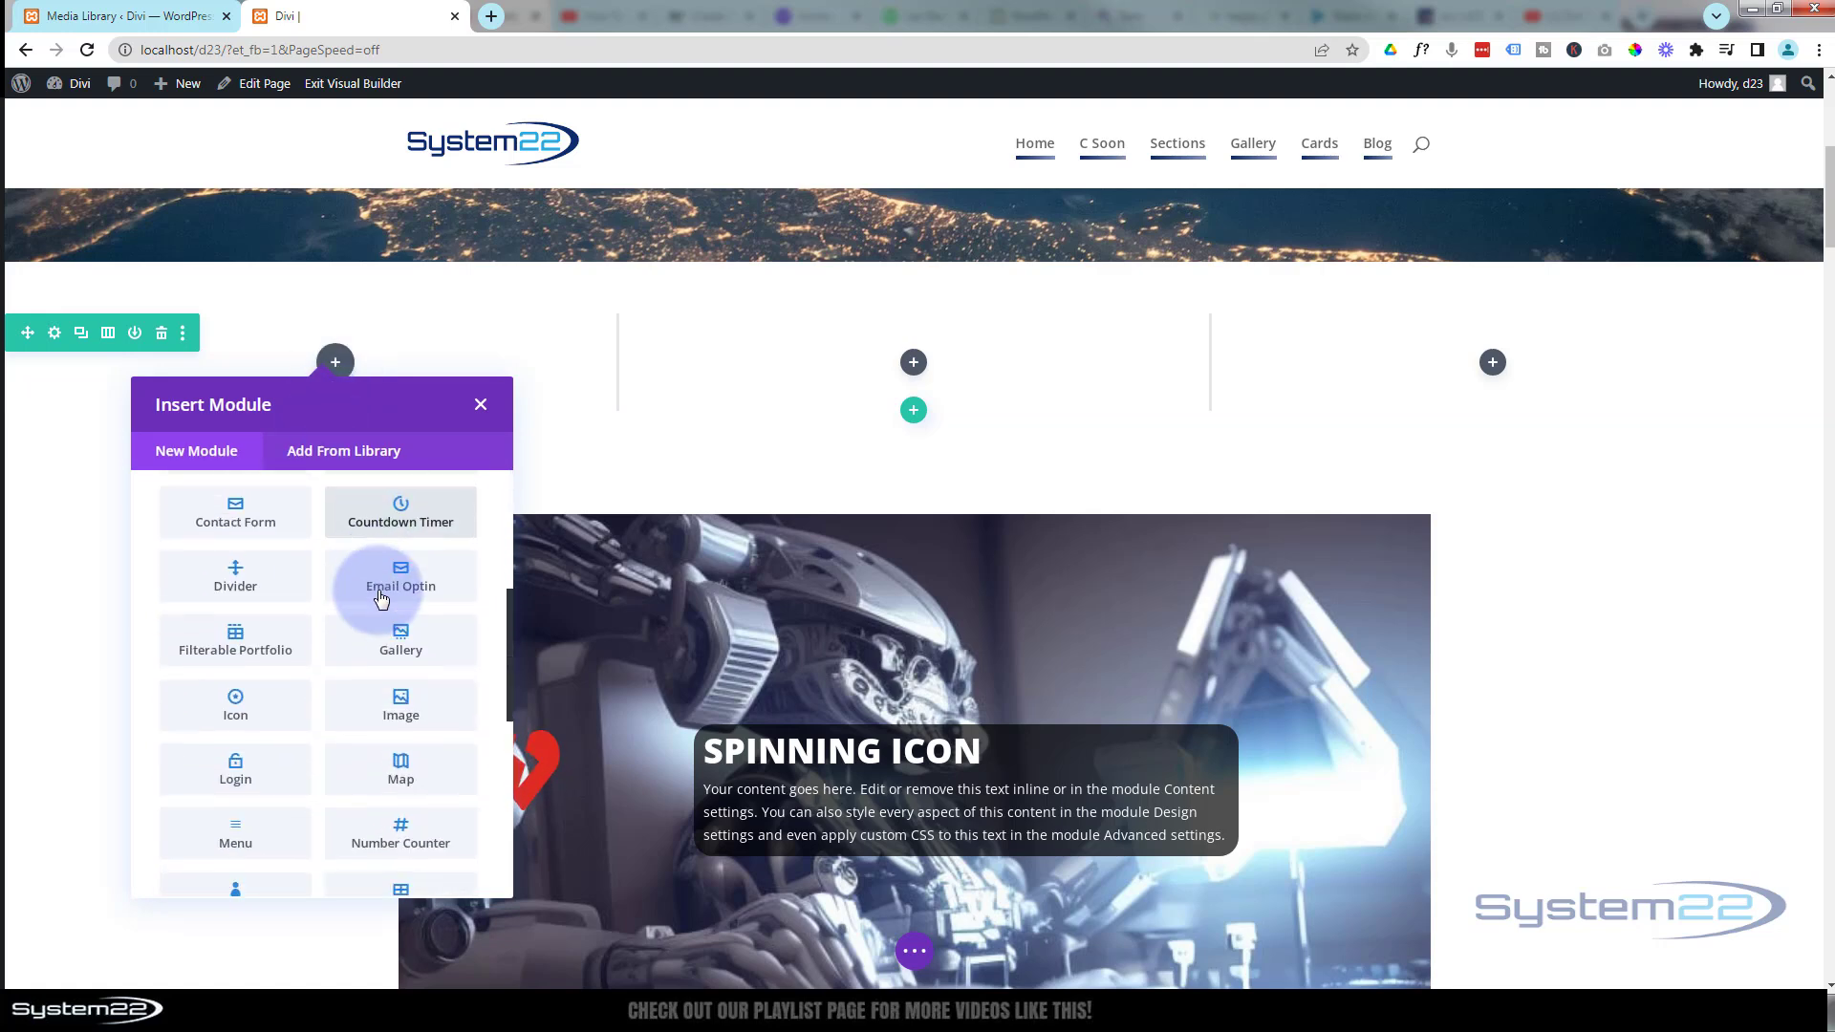
left_click(383, 628)
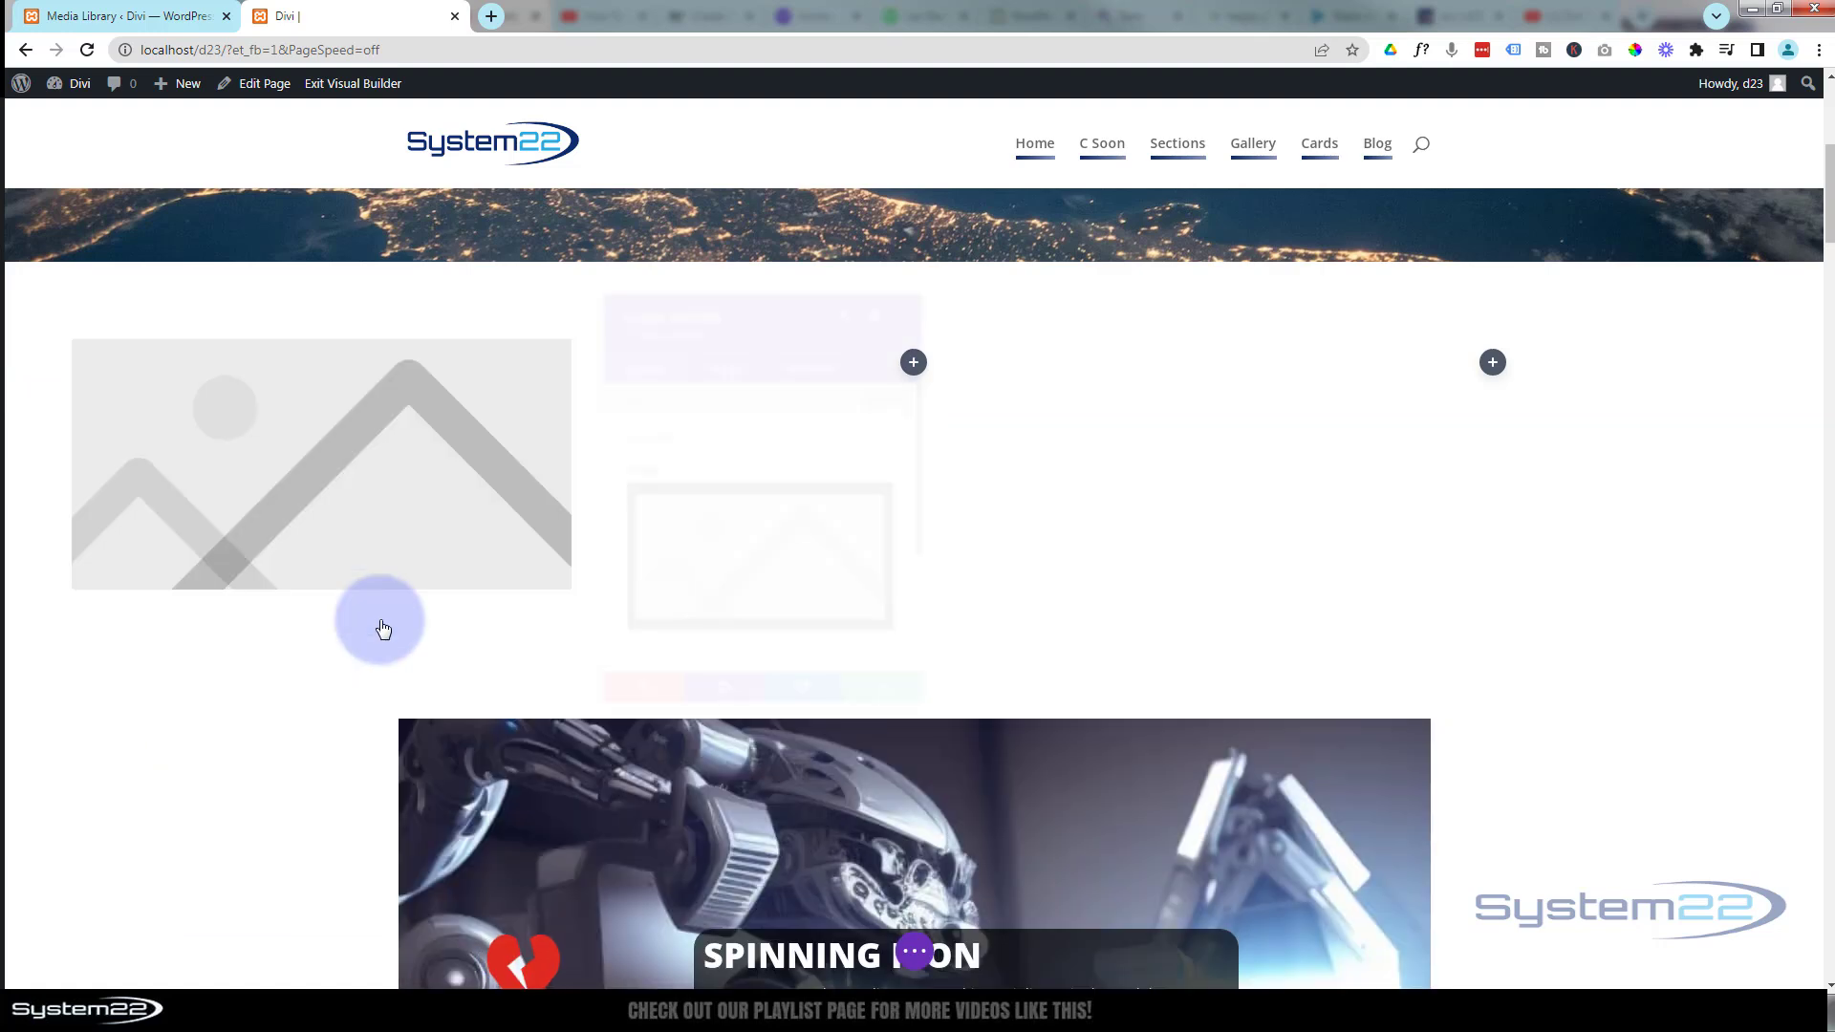
left_click(720, 593)
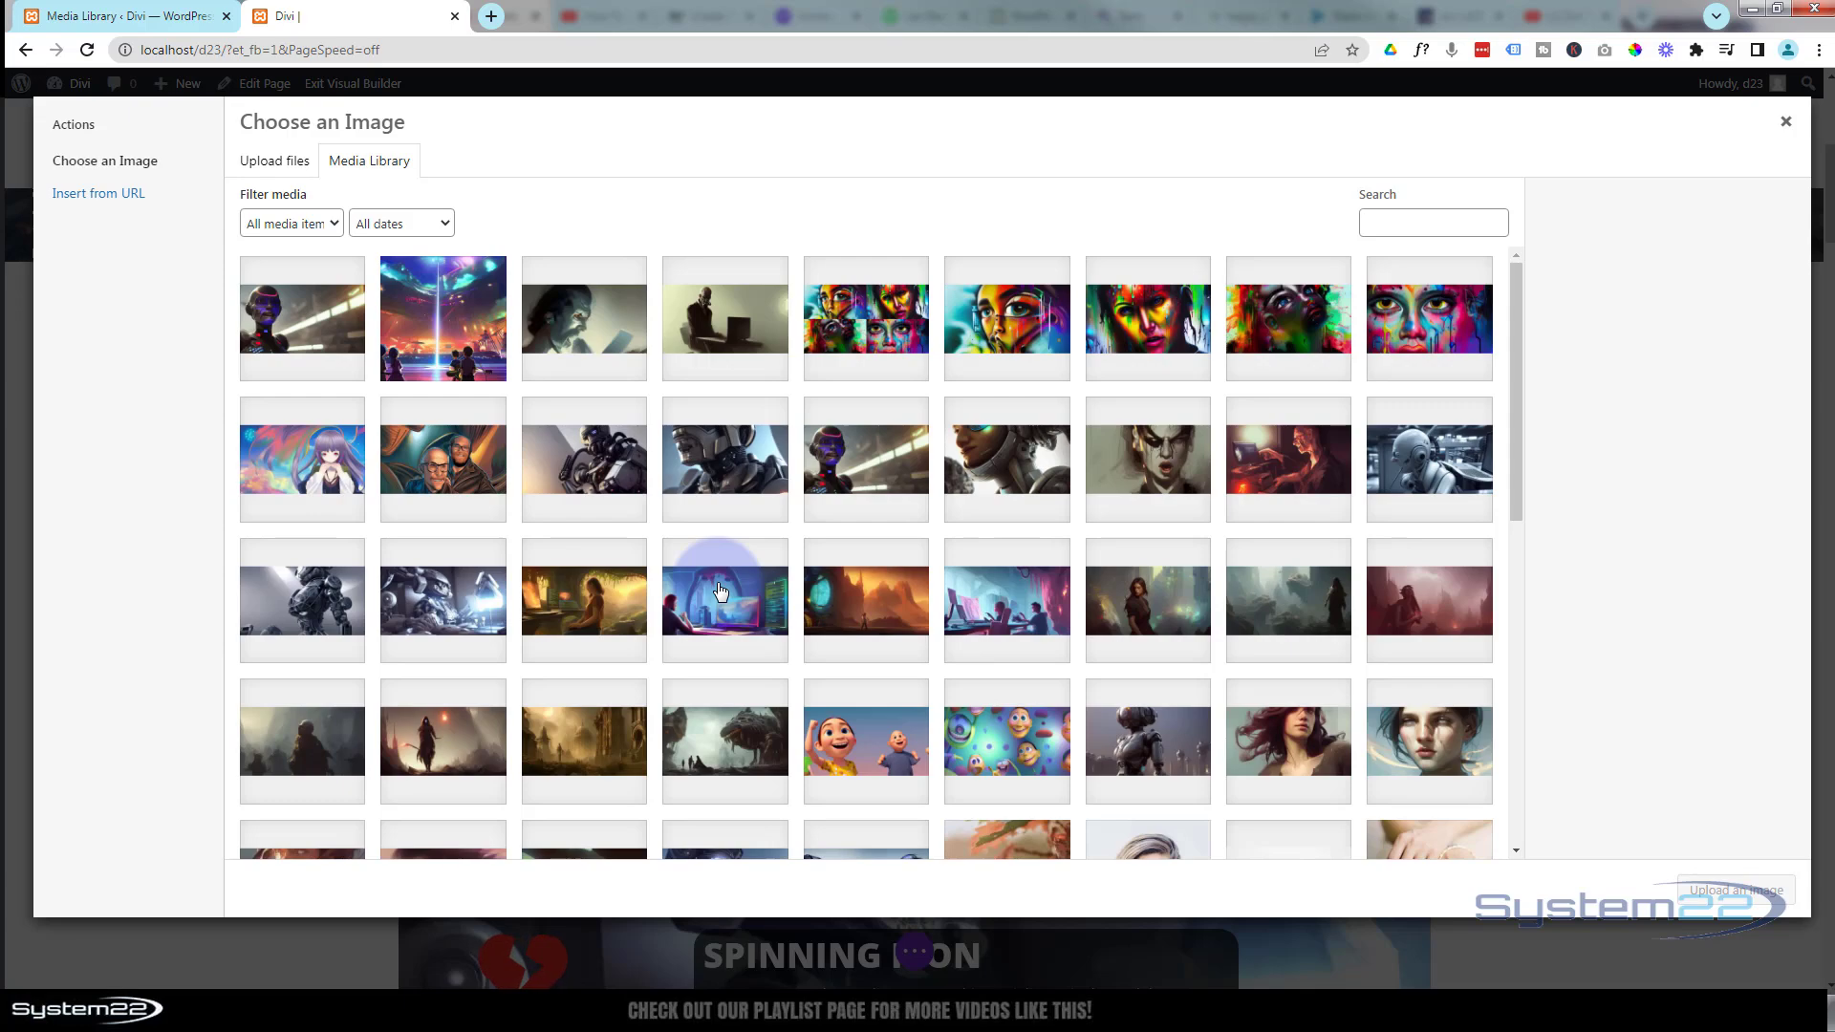
left_click(320, 473)
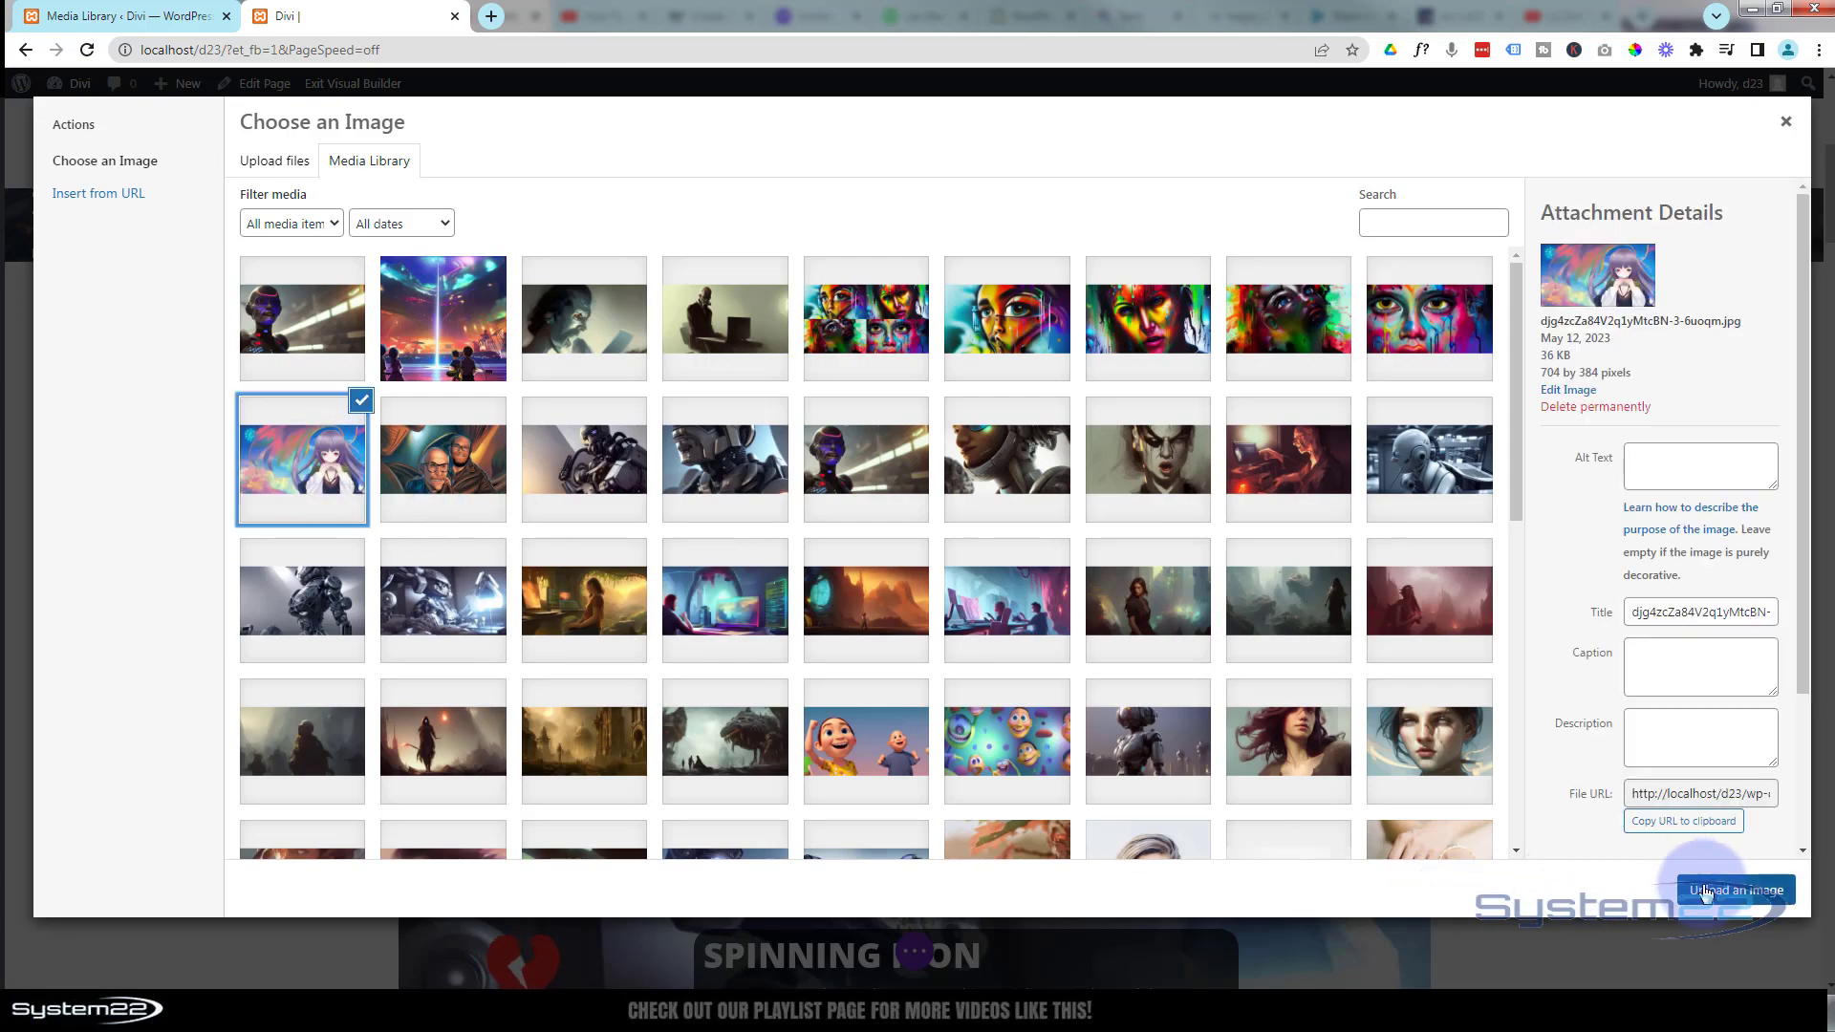
left_click(1744, 890)
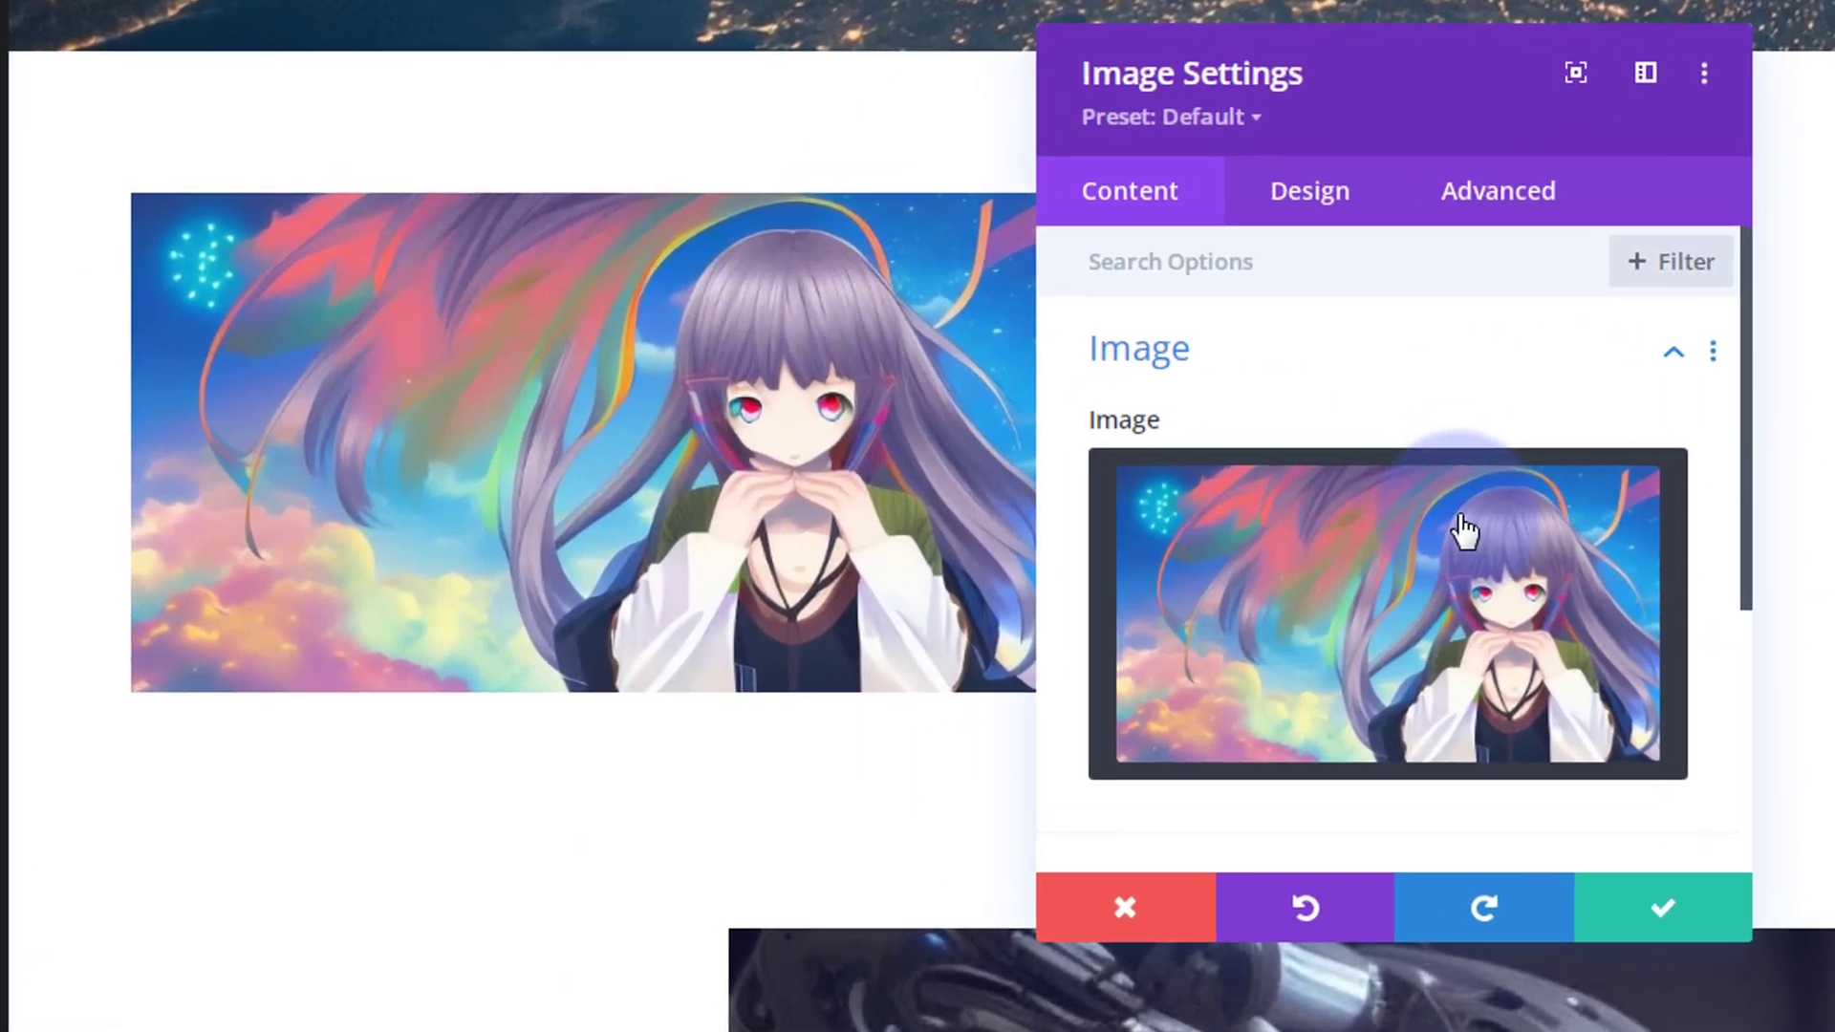
Set the image's link options to open it in a lightbox
scroll(1051, 526, "down", 5)
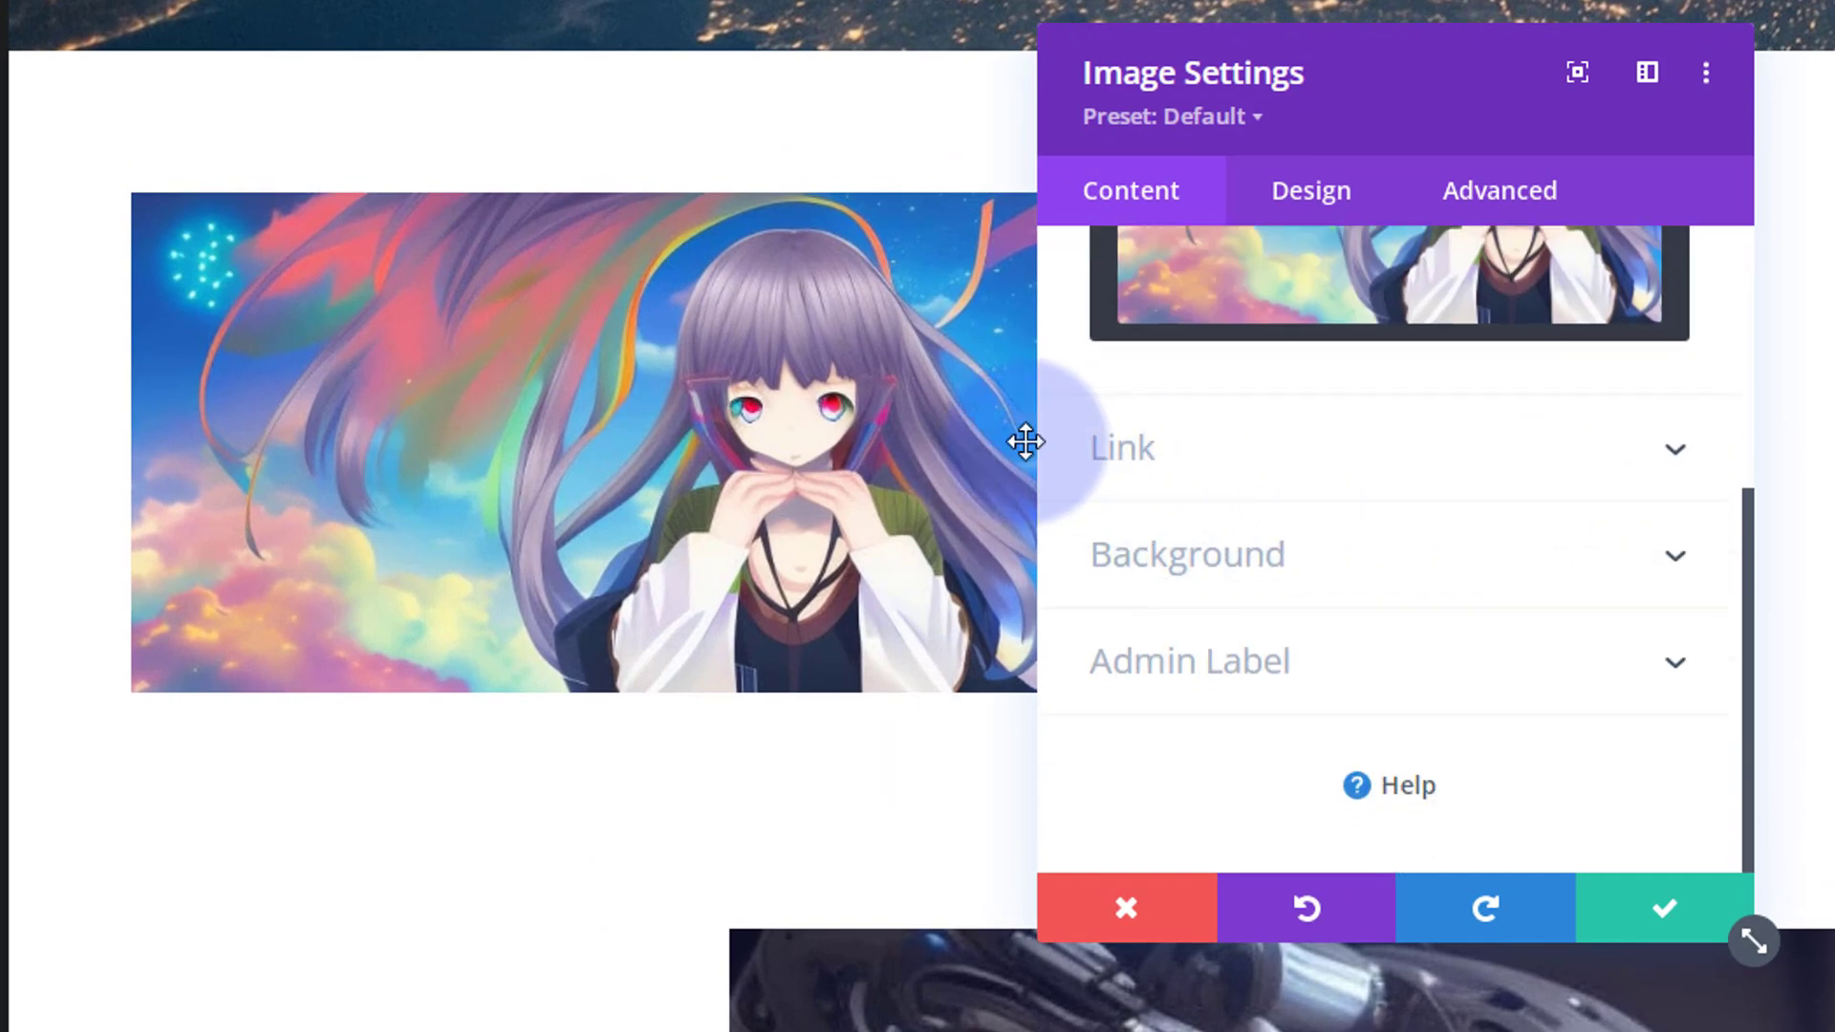
left_click(1281, 467)
left_click(1142, 549)
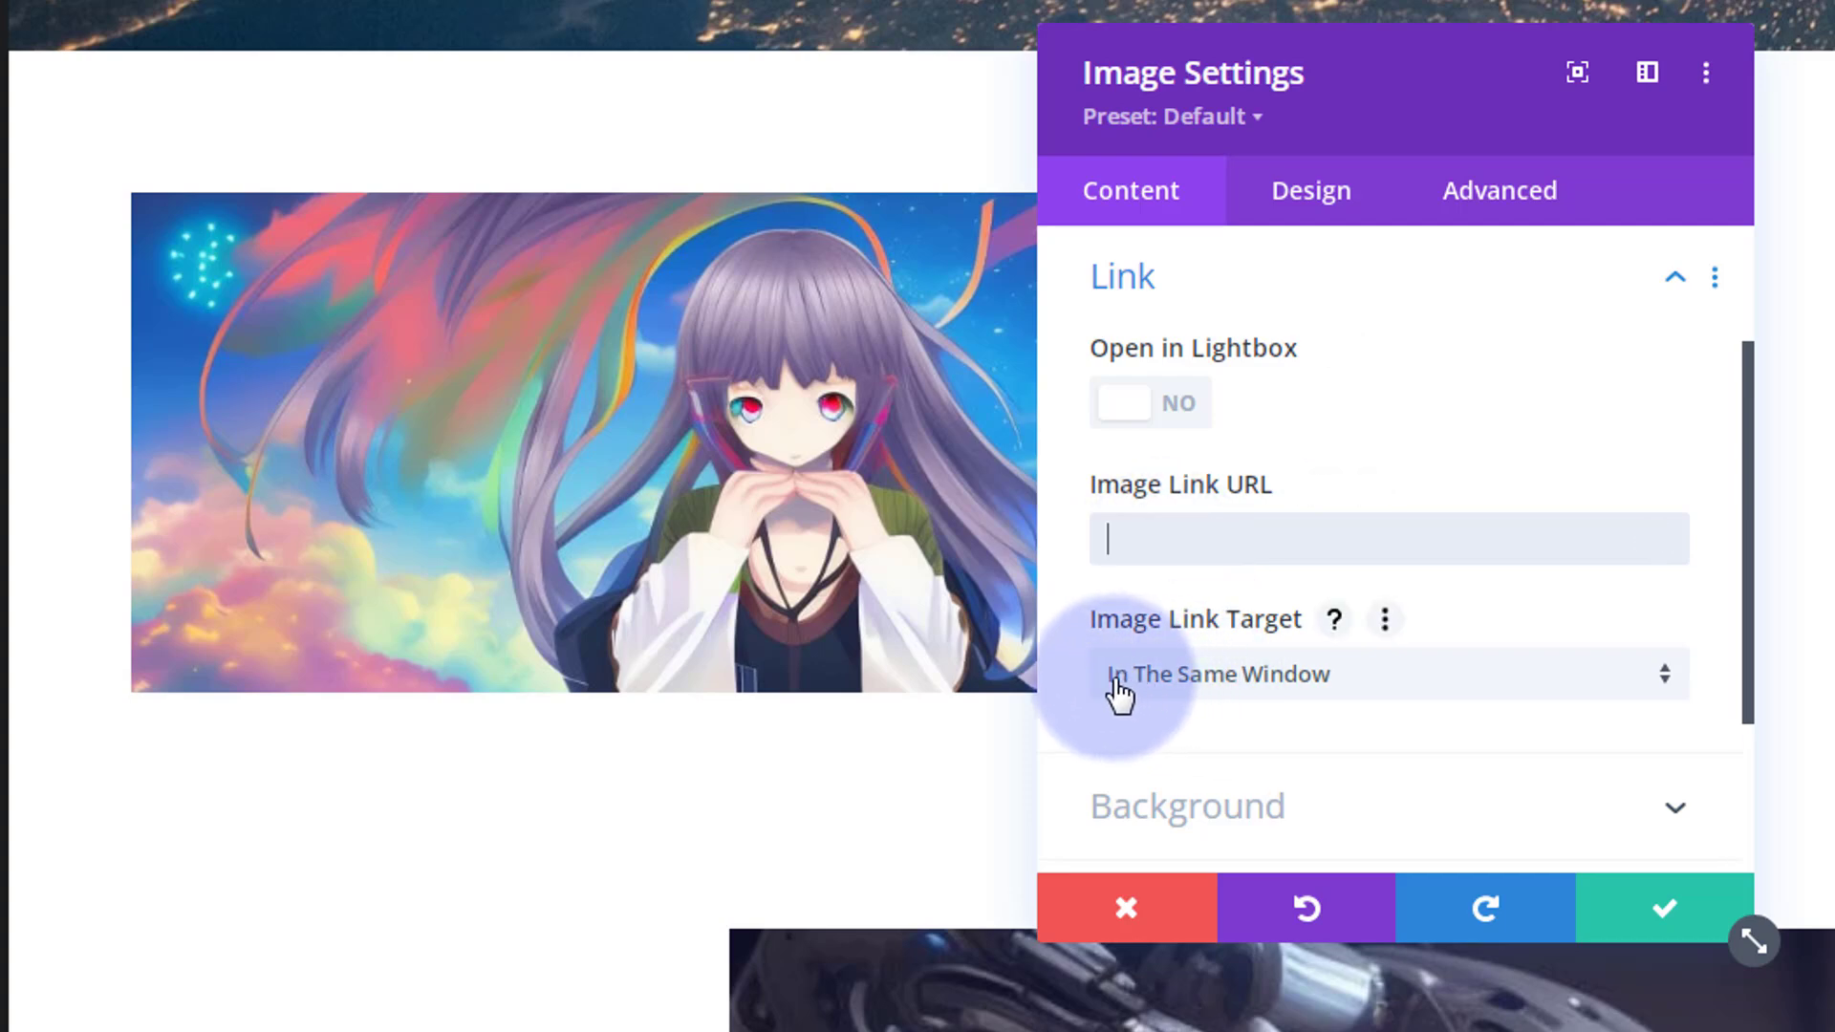
left_click(1413, 701)
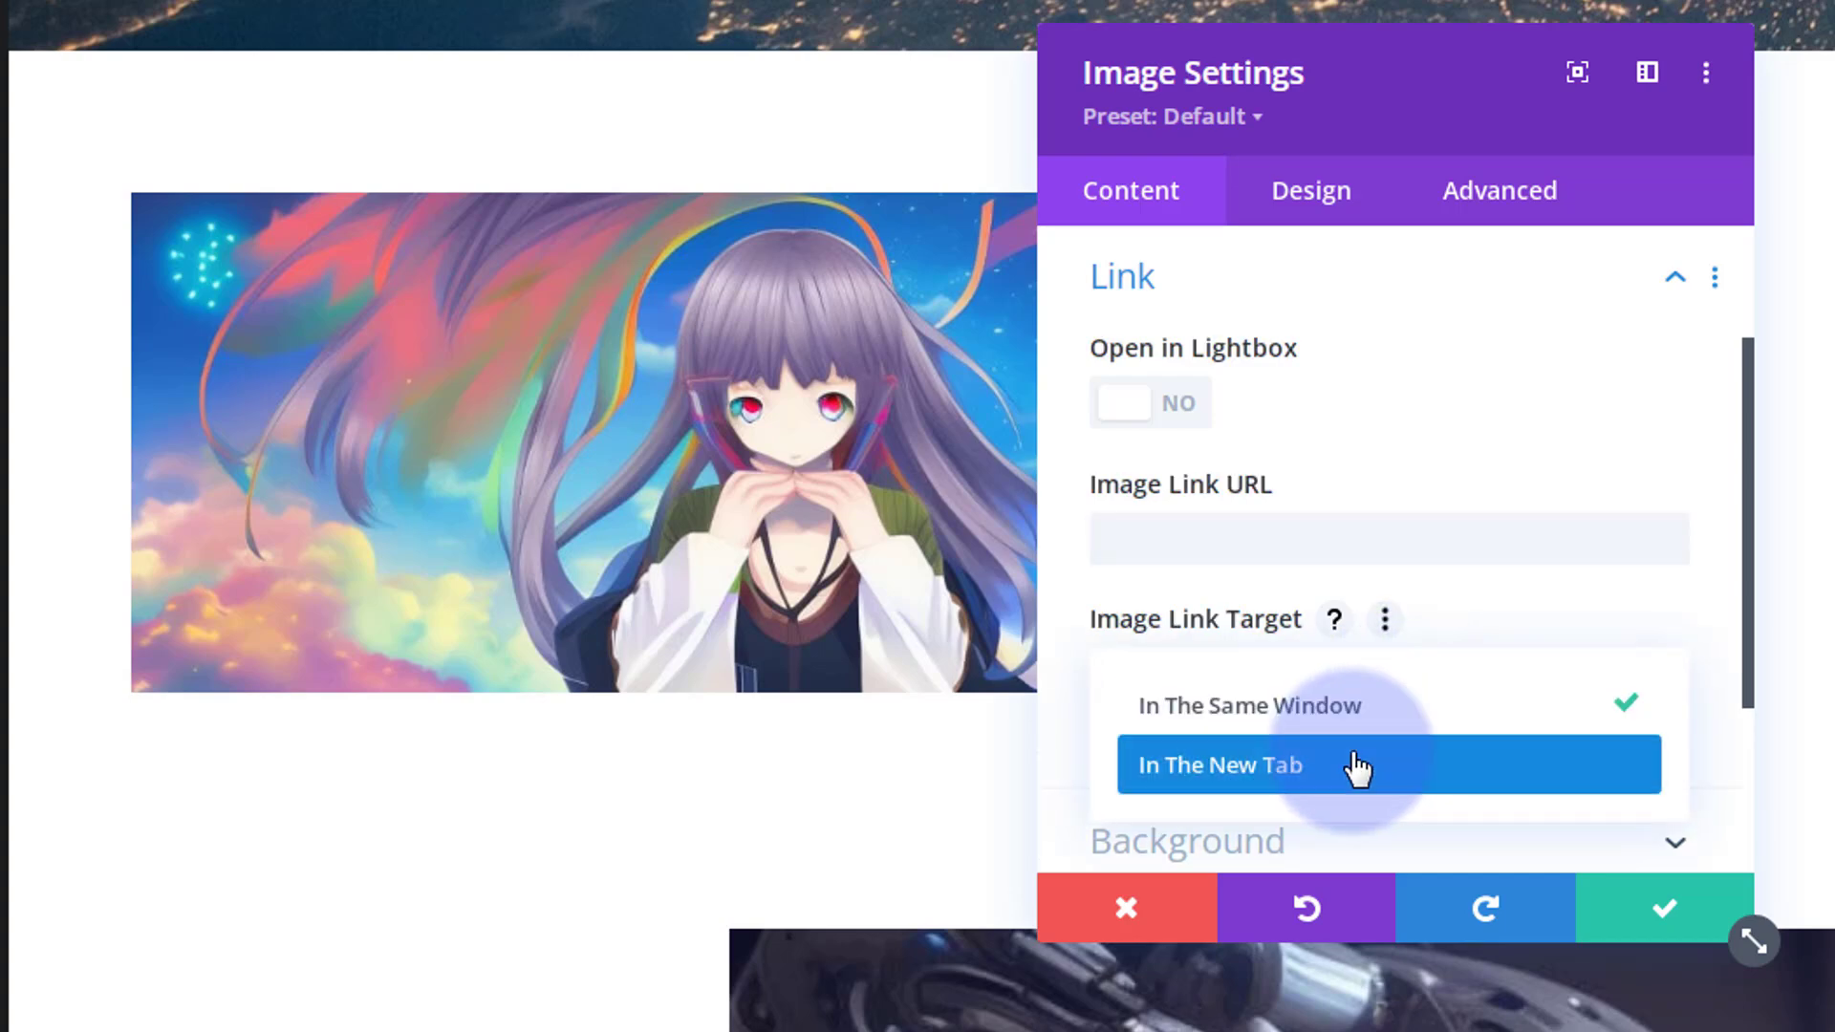
left_click(1070, 681)
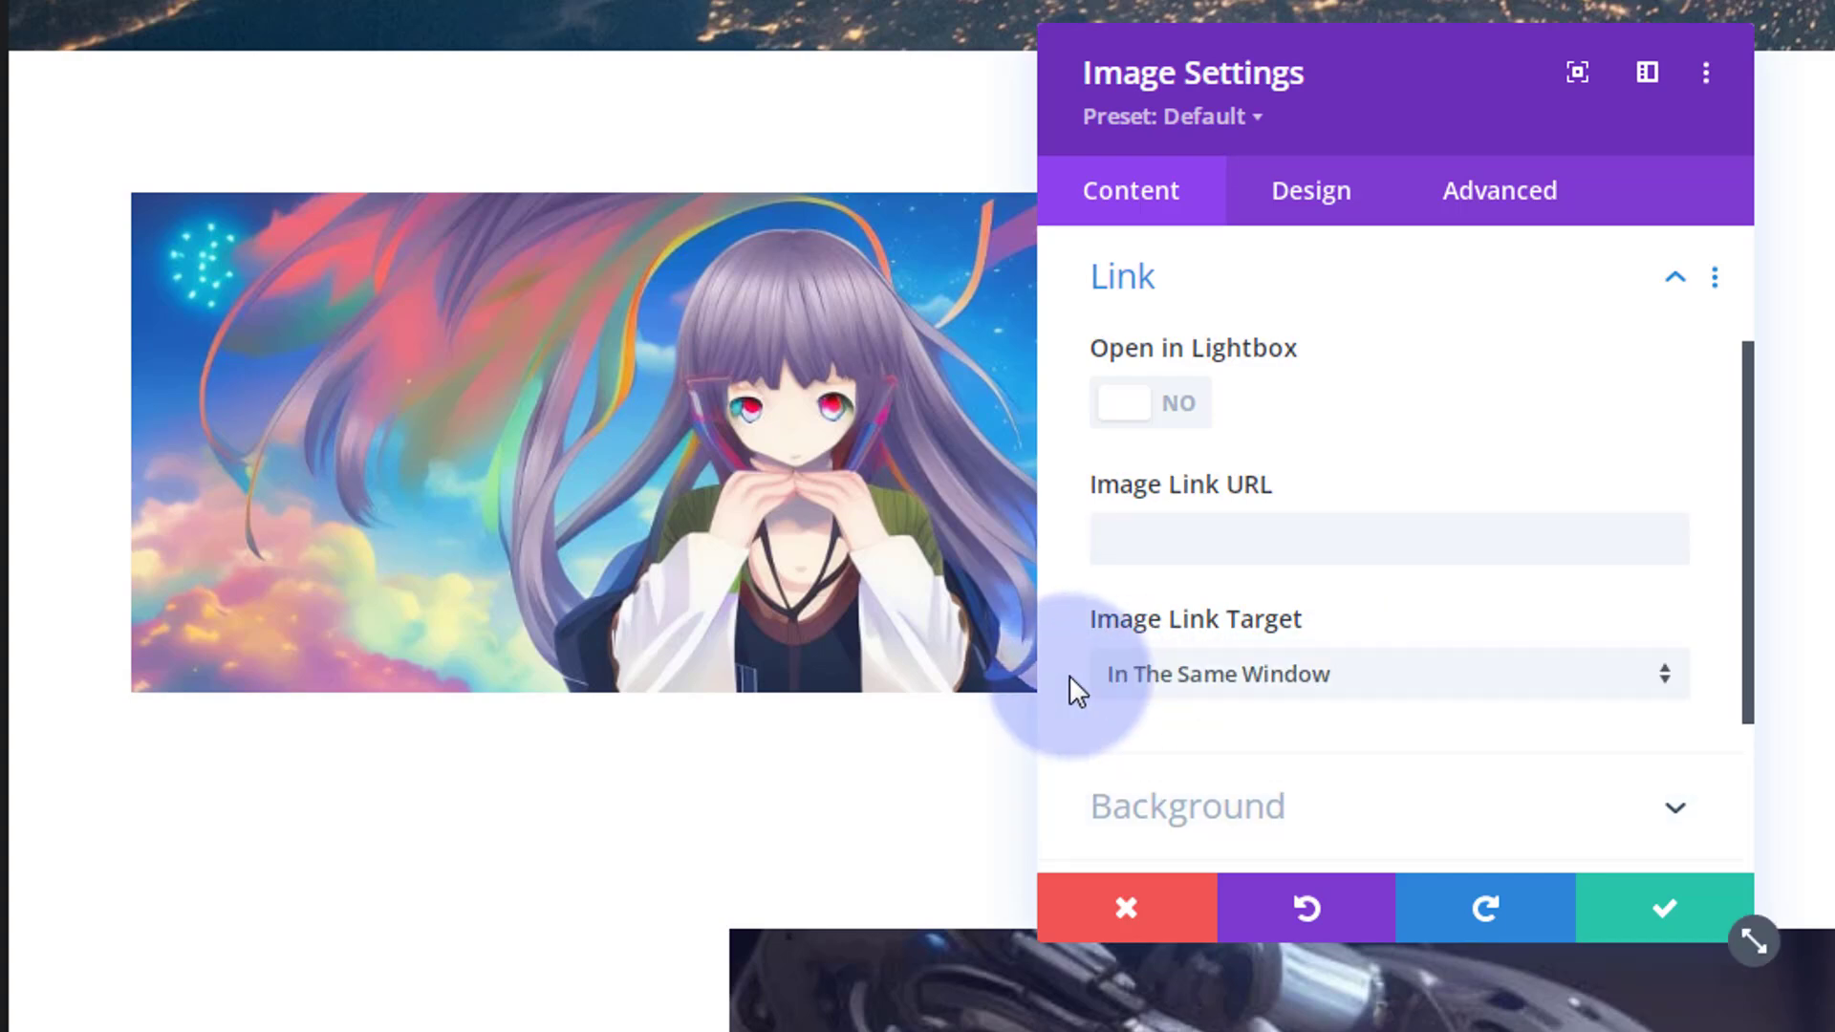
left_click(1160, 399)
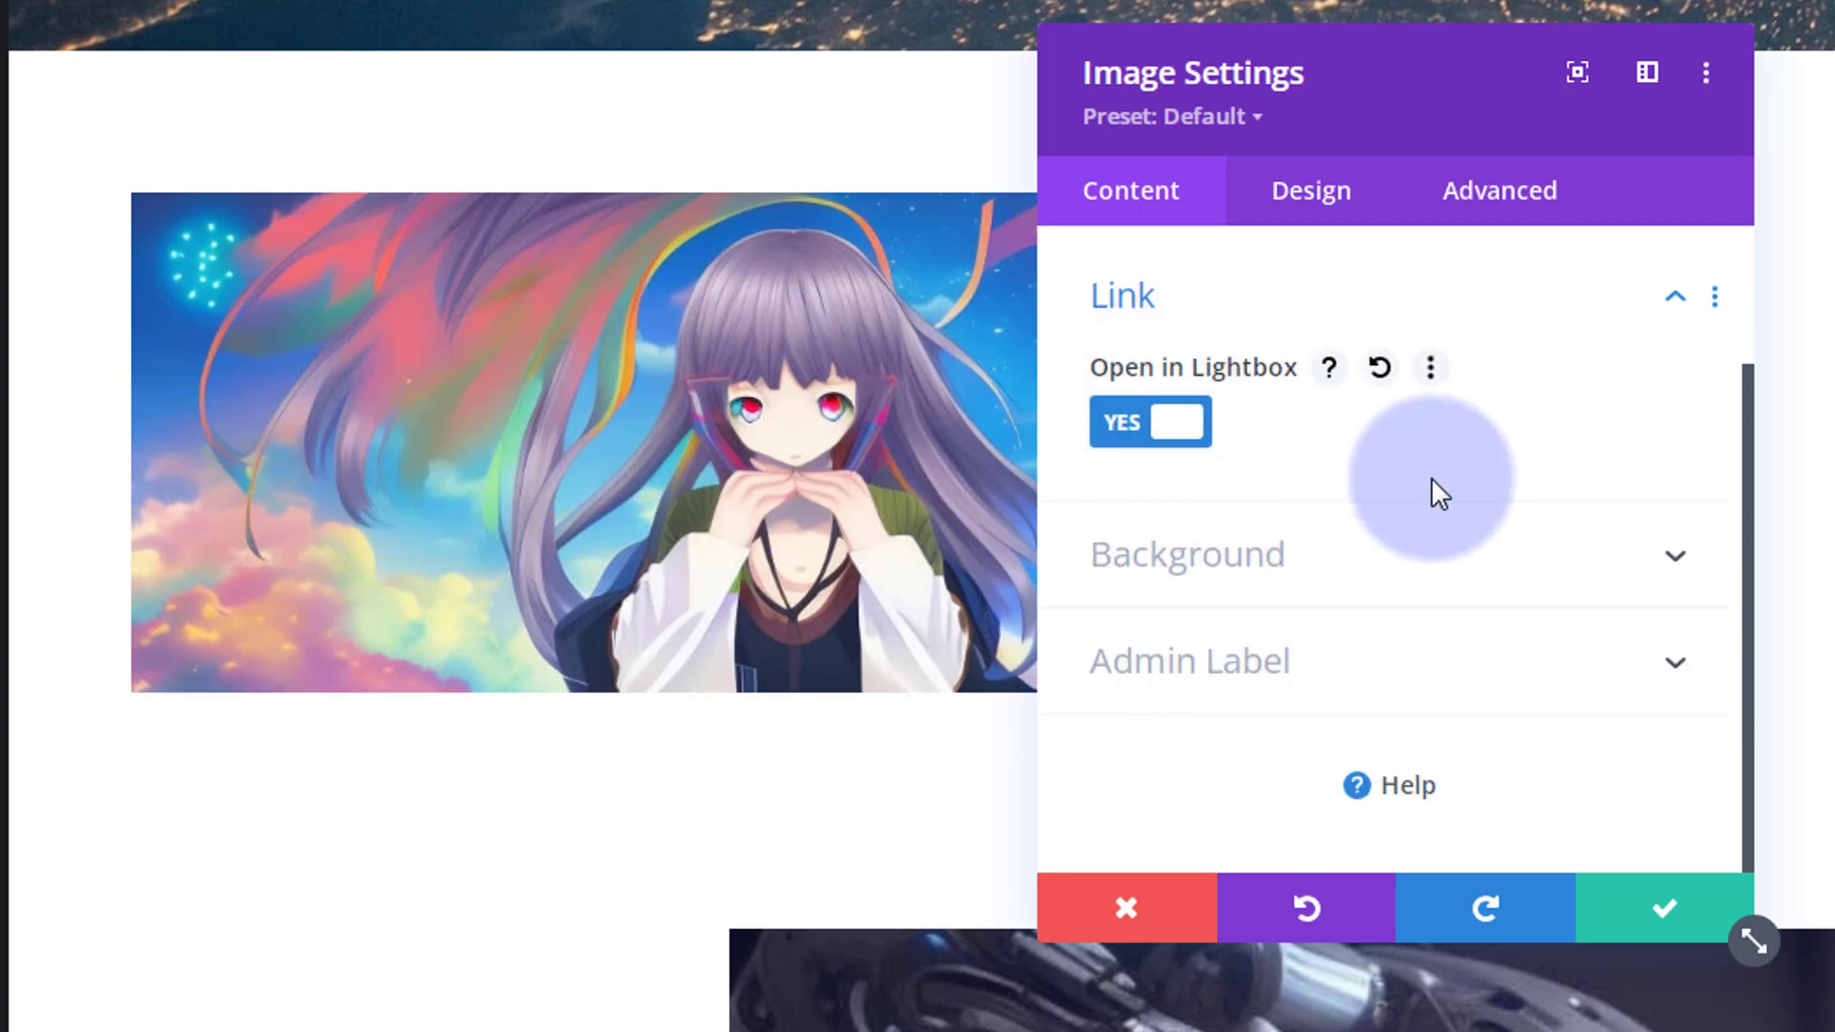
Set the image's Transform scale to 120% for the hover state and compare it with the desktop state
left_click_drag(1358, 95, 1482, 118)
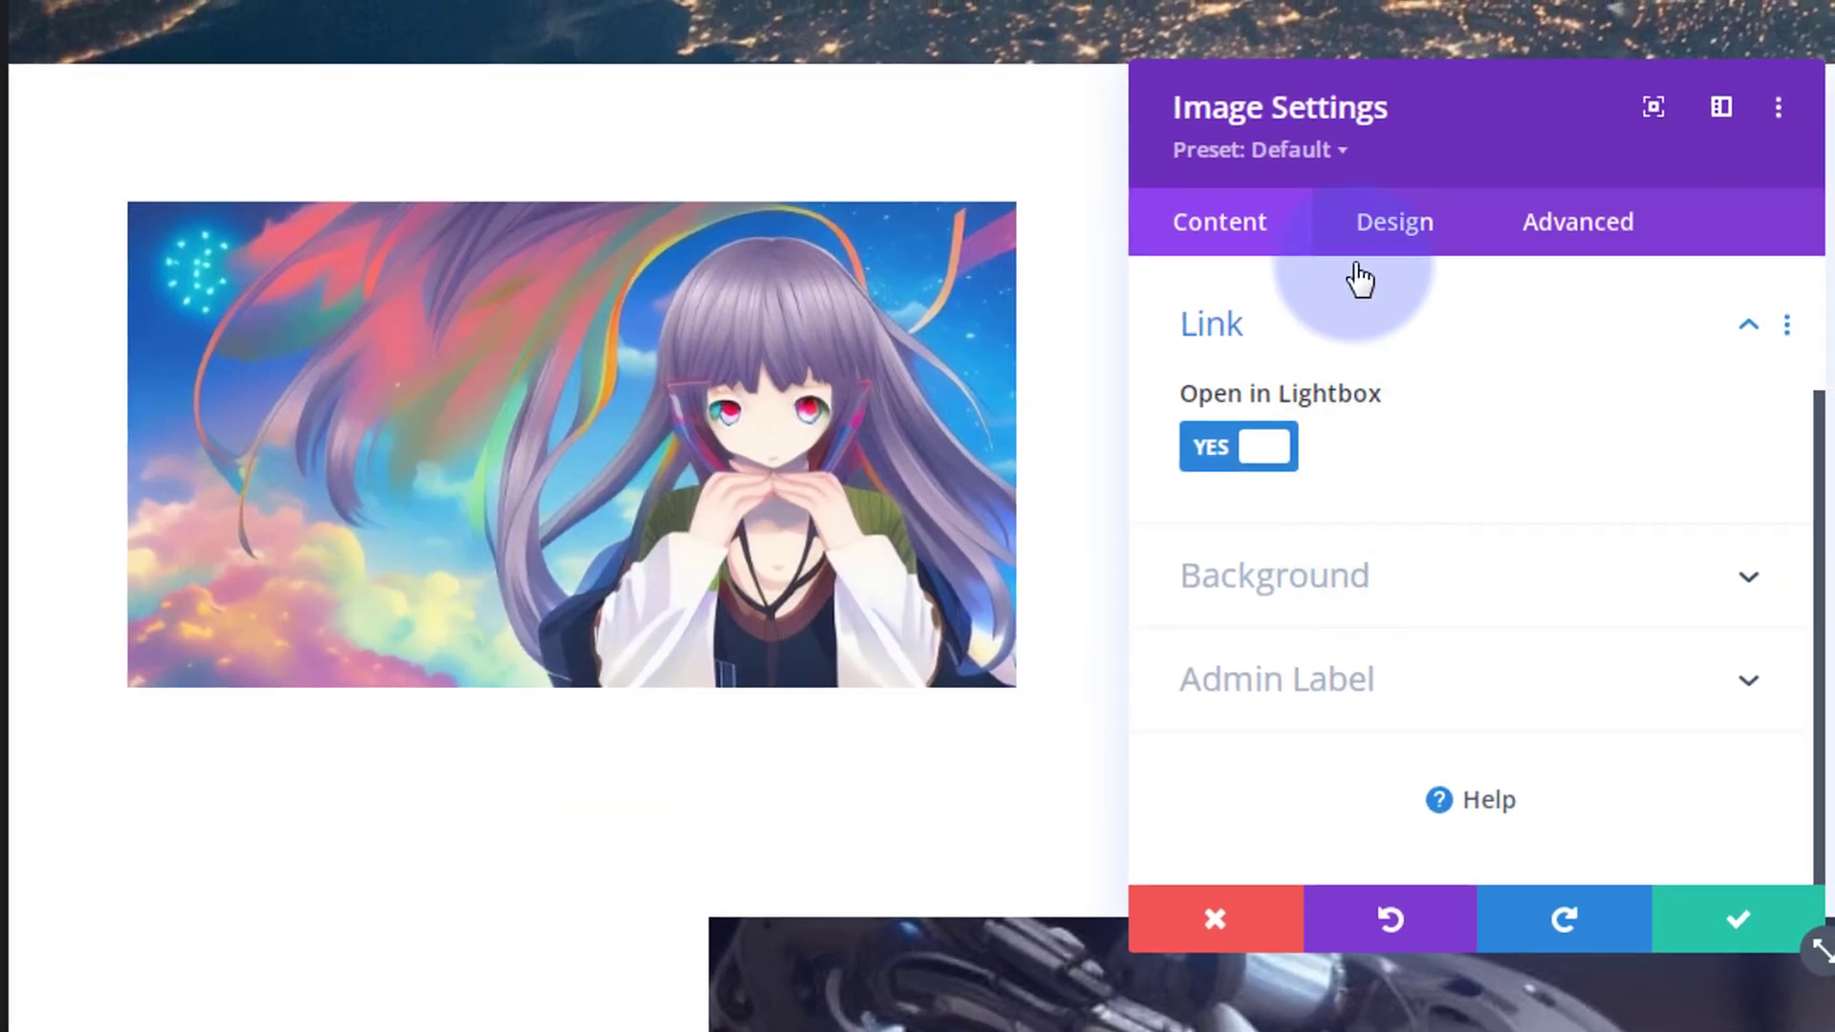
left_click(1394, 230)
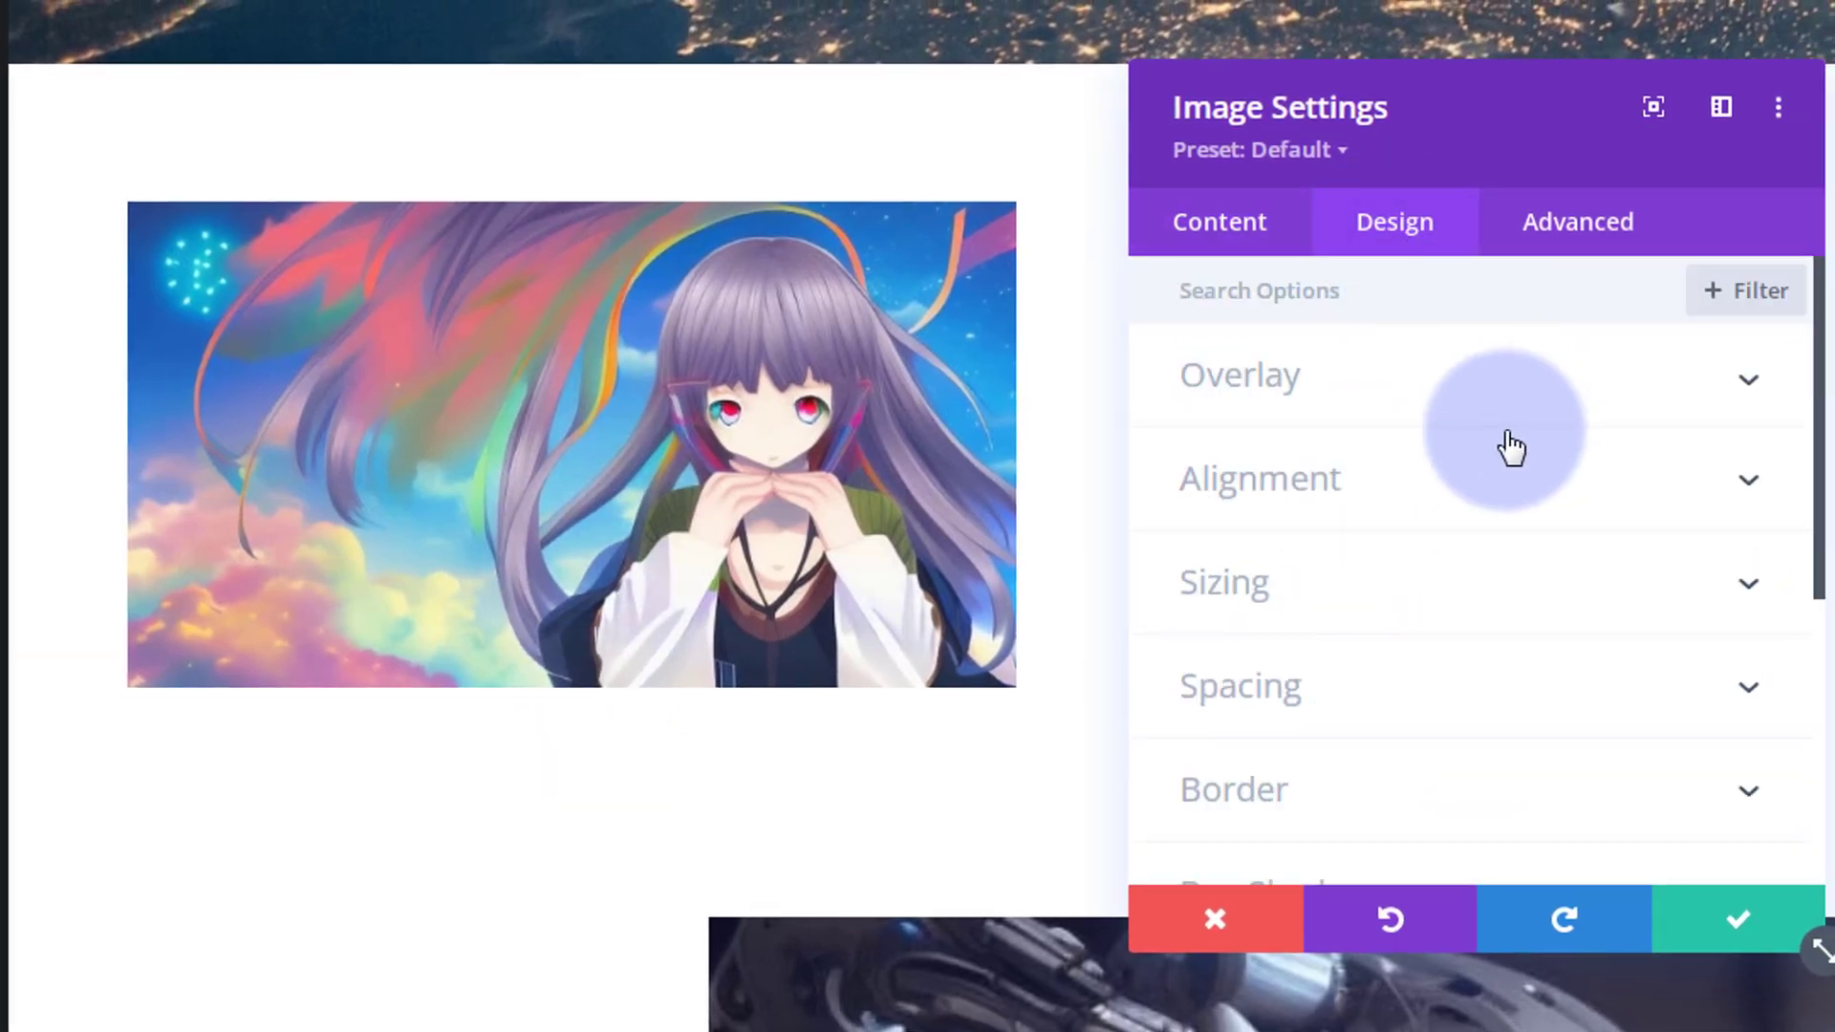
scroll(1511, 443, "down", 5)
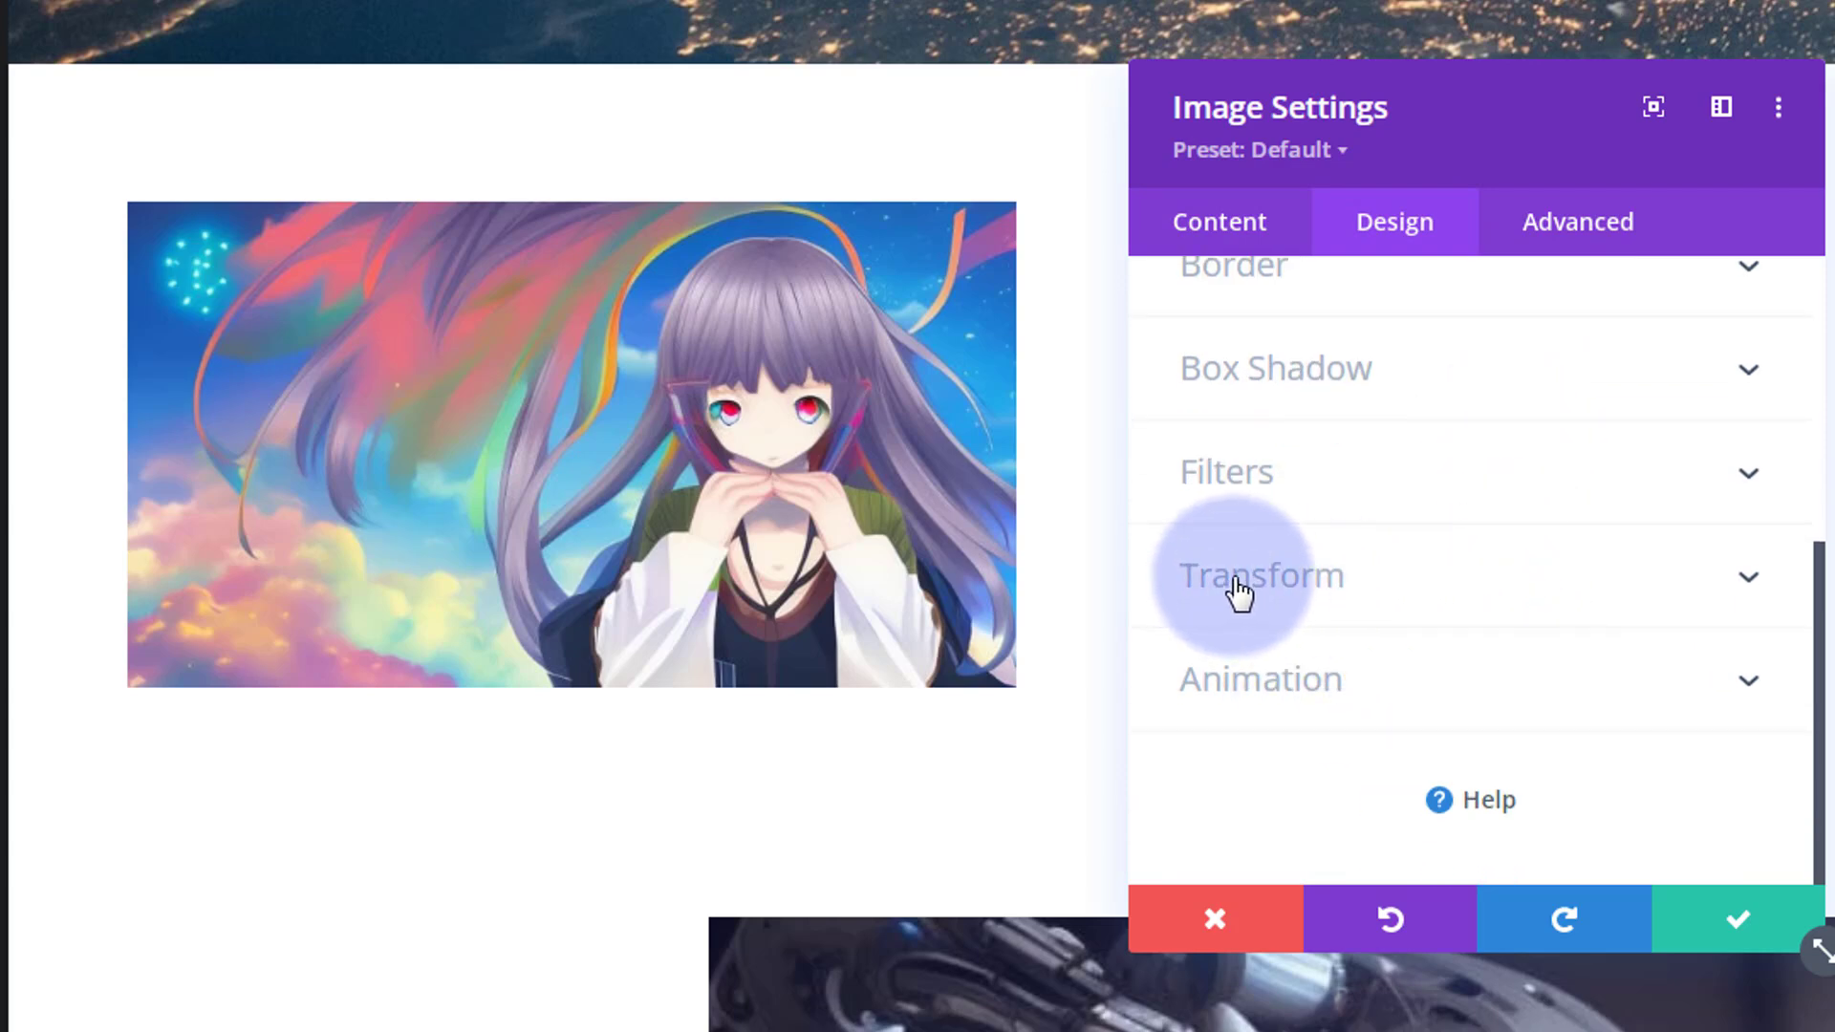
left_click(1387, 581)
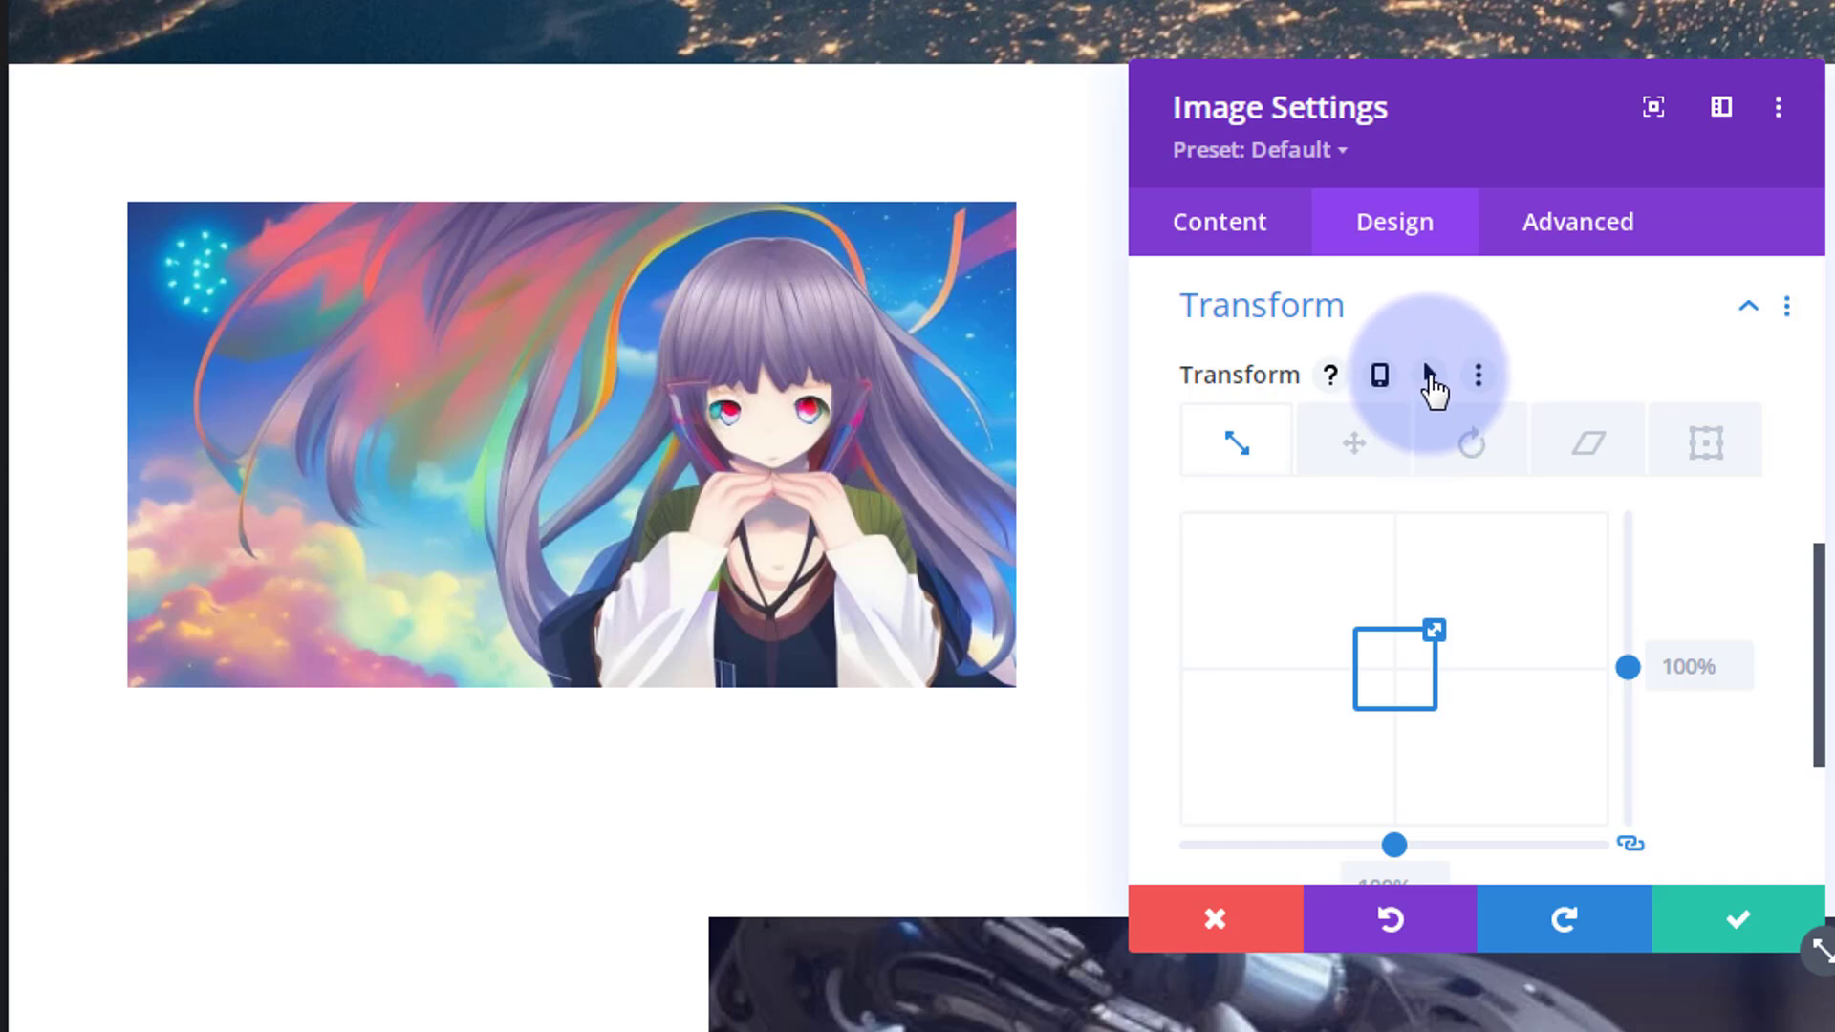
left_click(1430, 375)
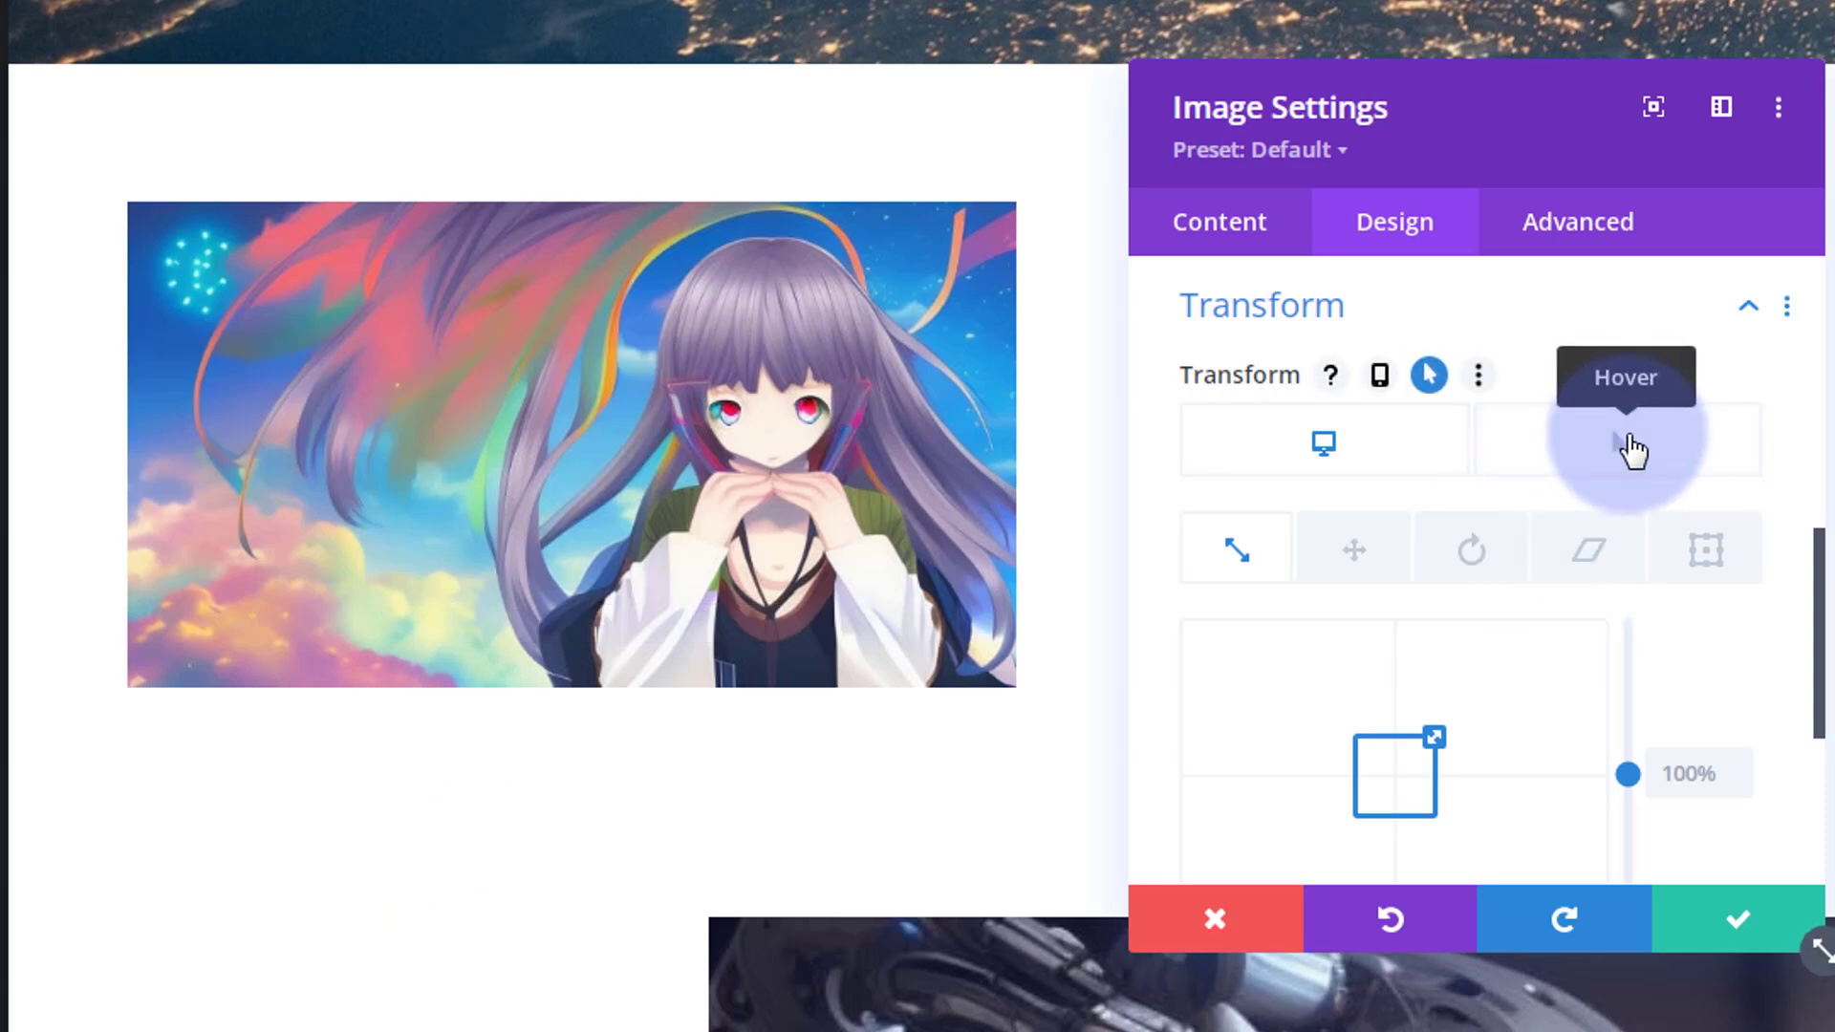
left_click(1630, 447)
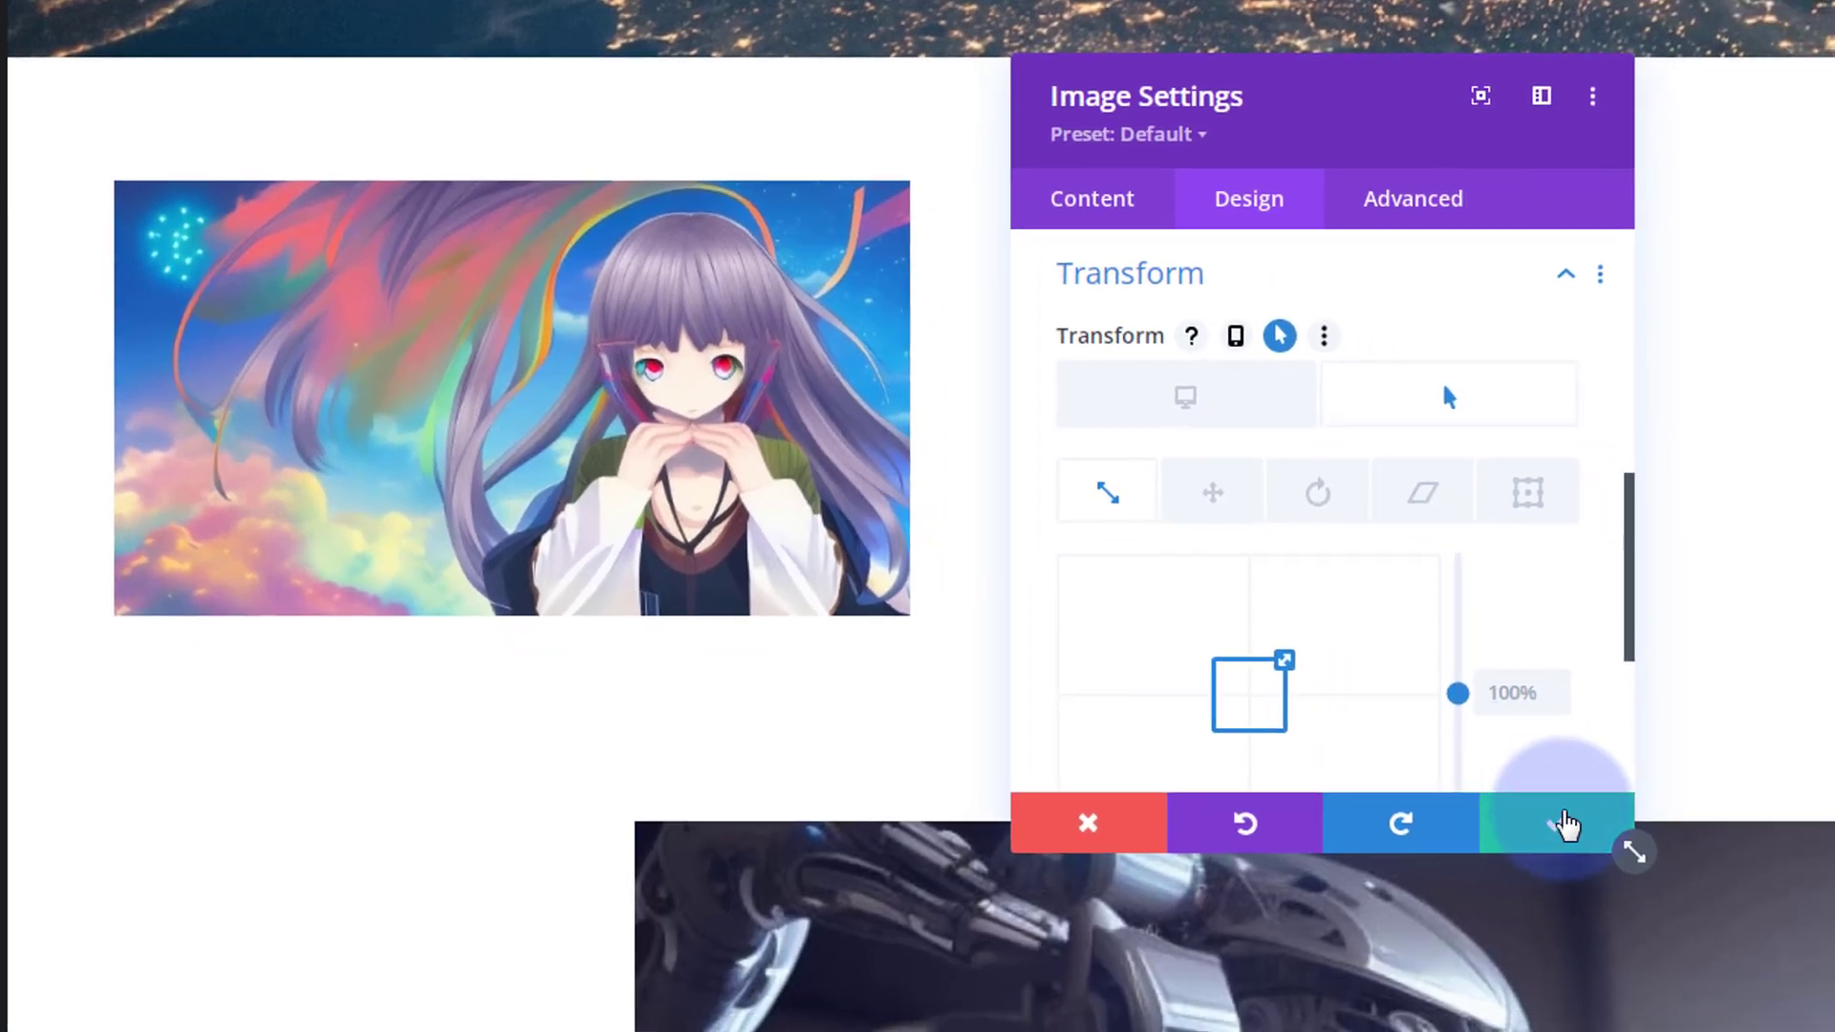
left_click_drag(1635, 851, 1659, 1002)
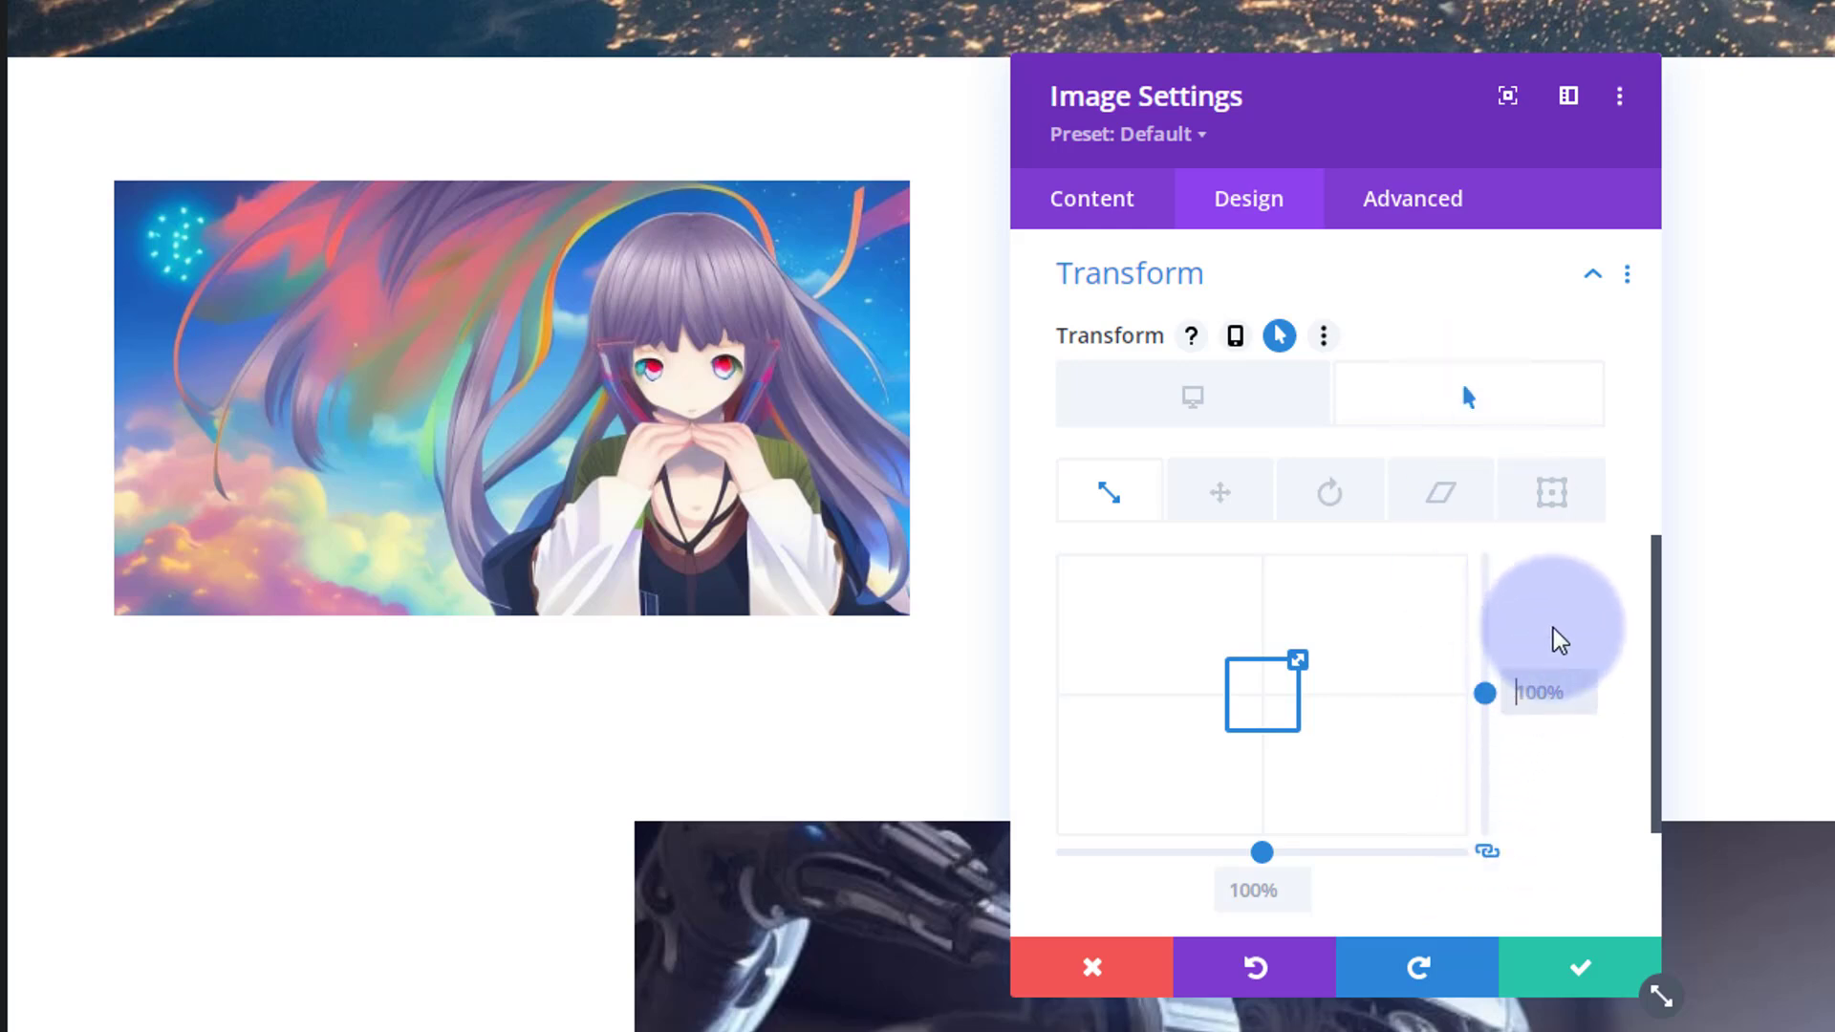
type("%")
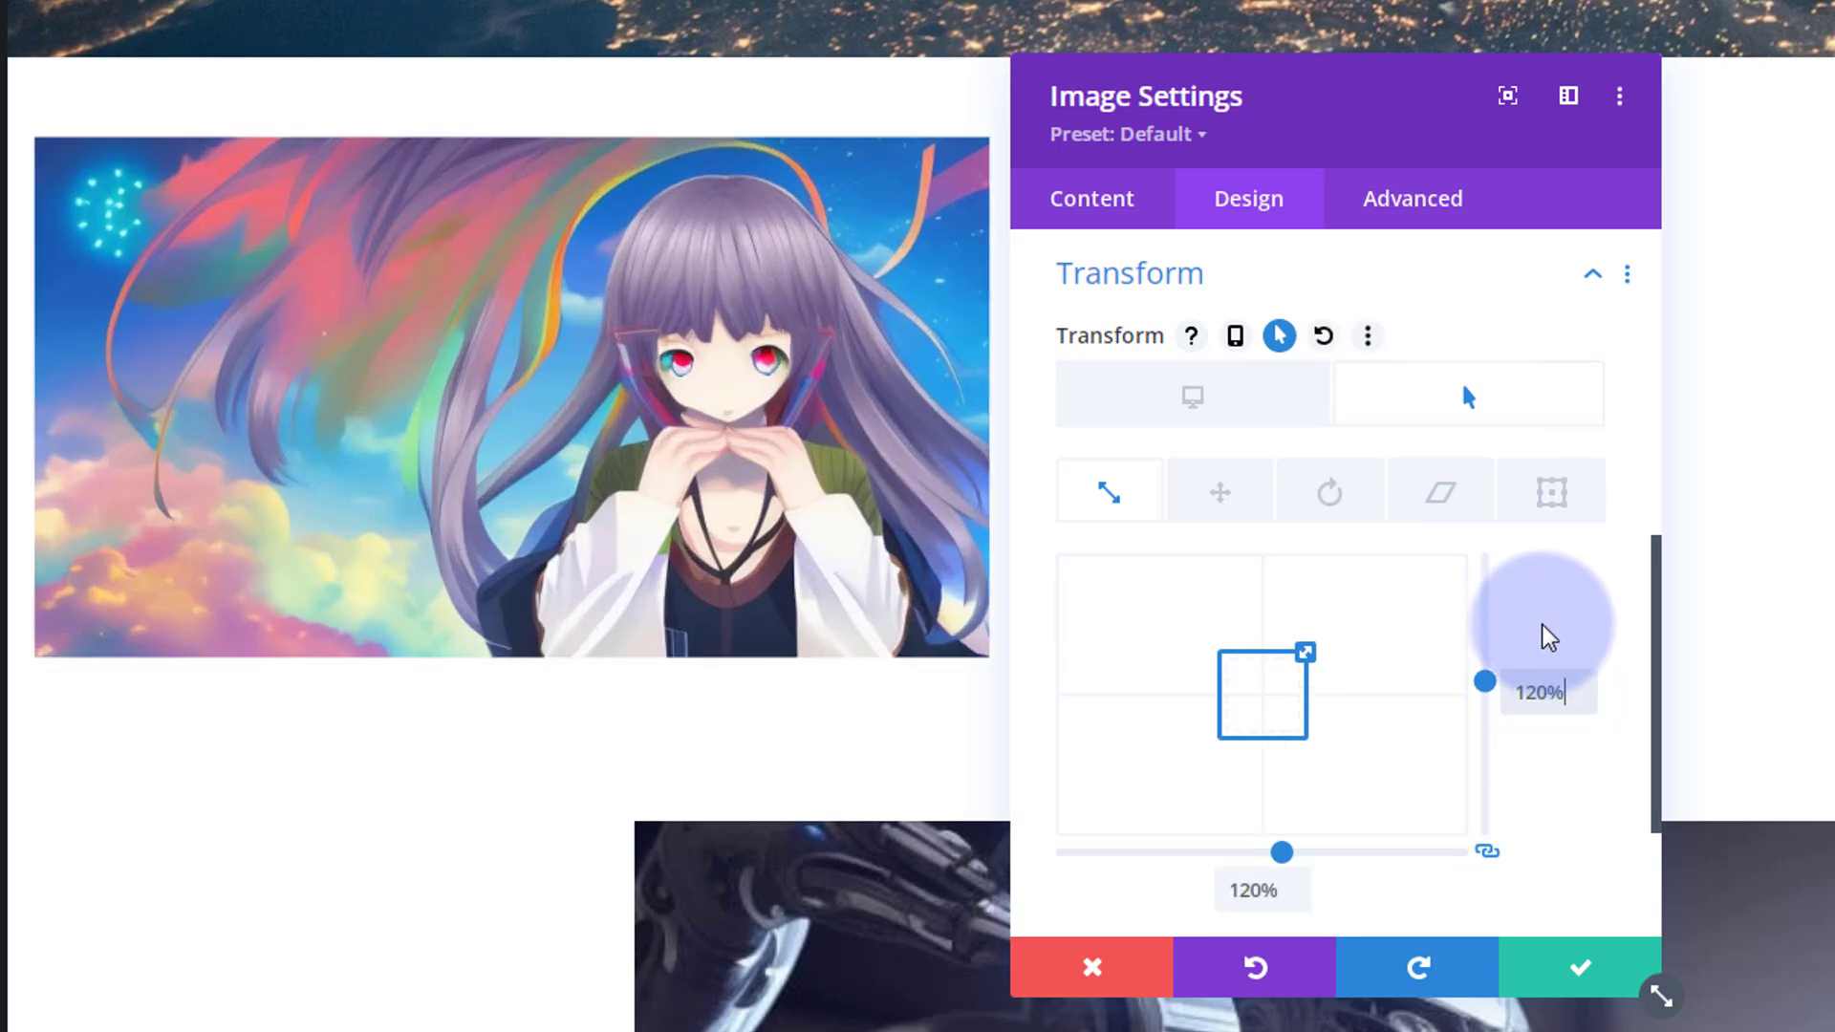
left_click(1194, 398)
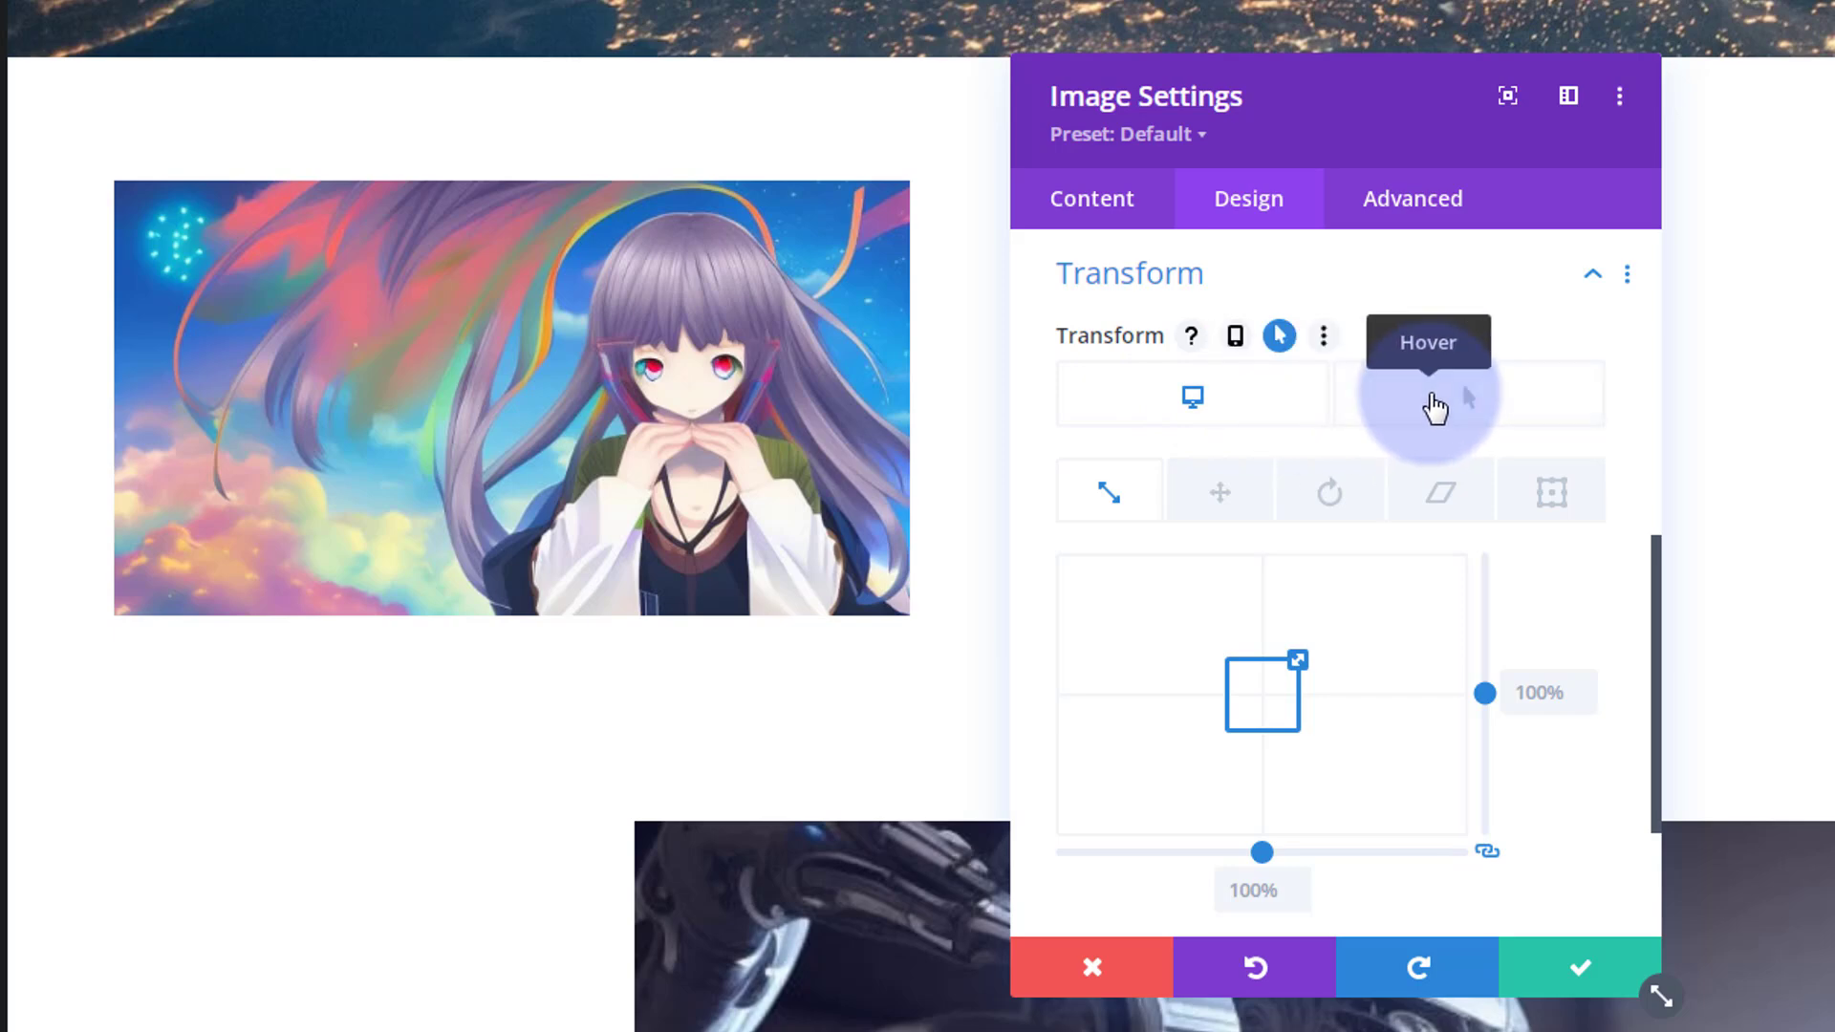
left_click(1434, 406)
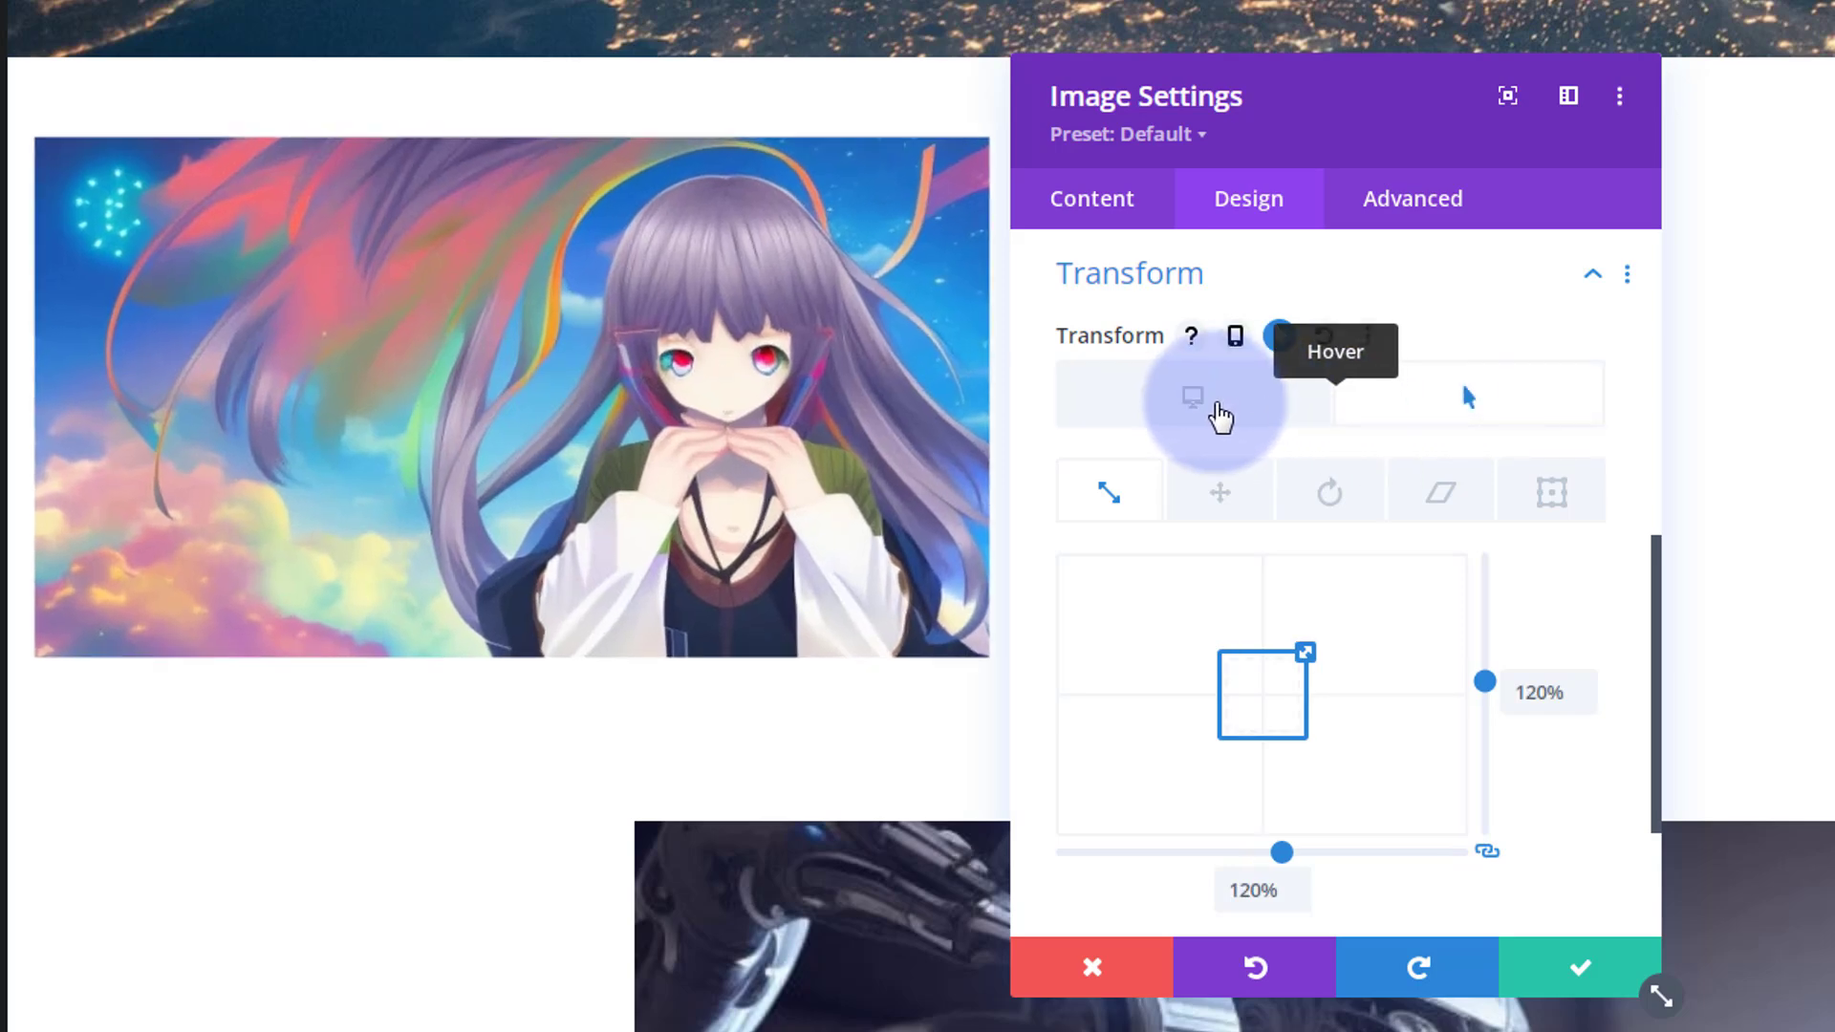
left_click(1212, 406)
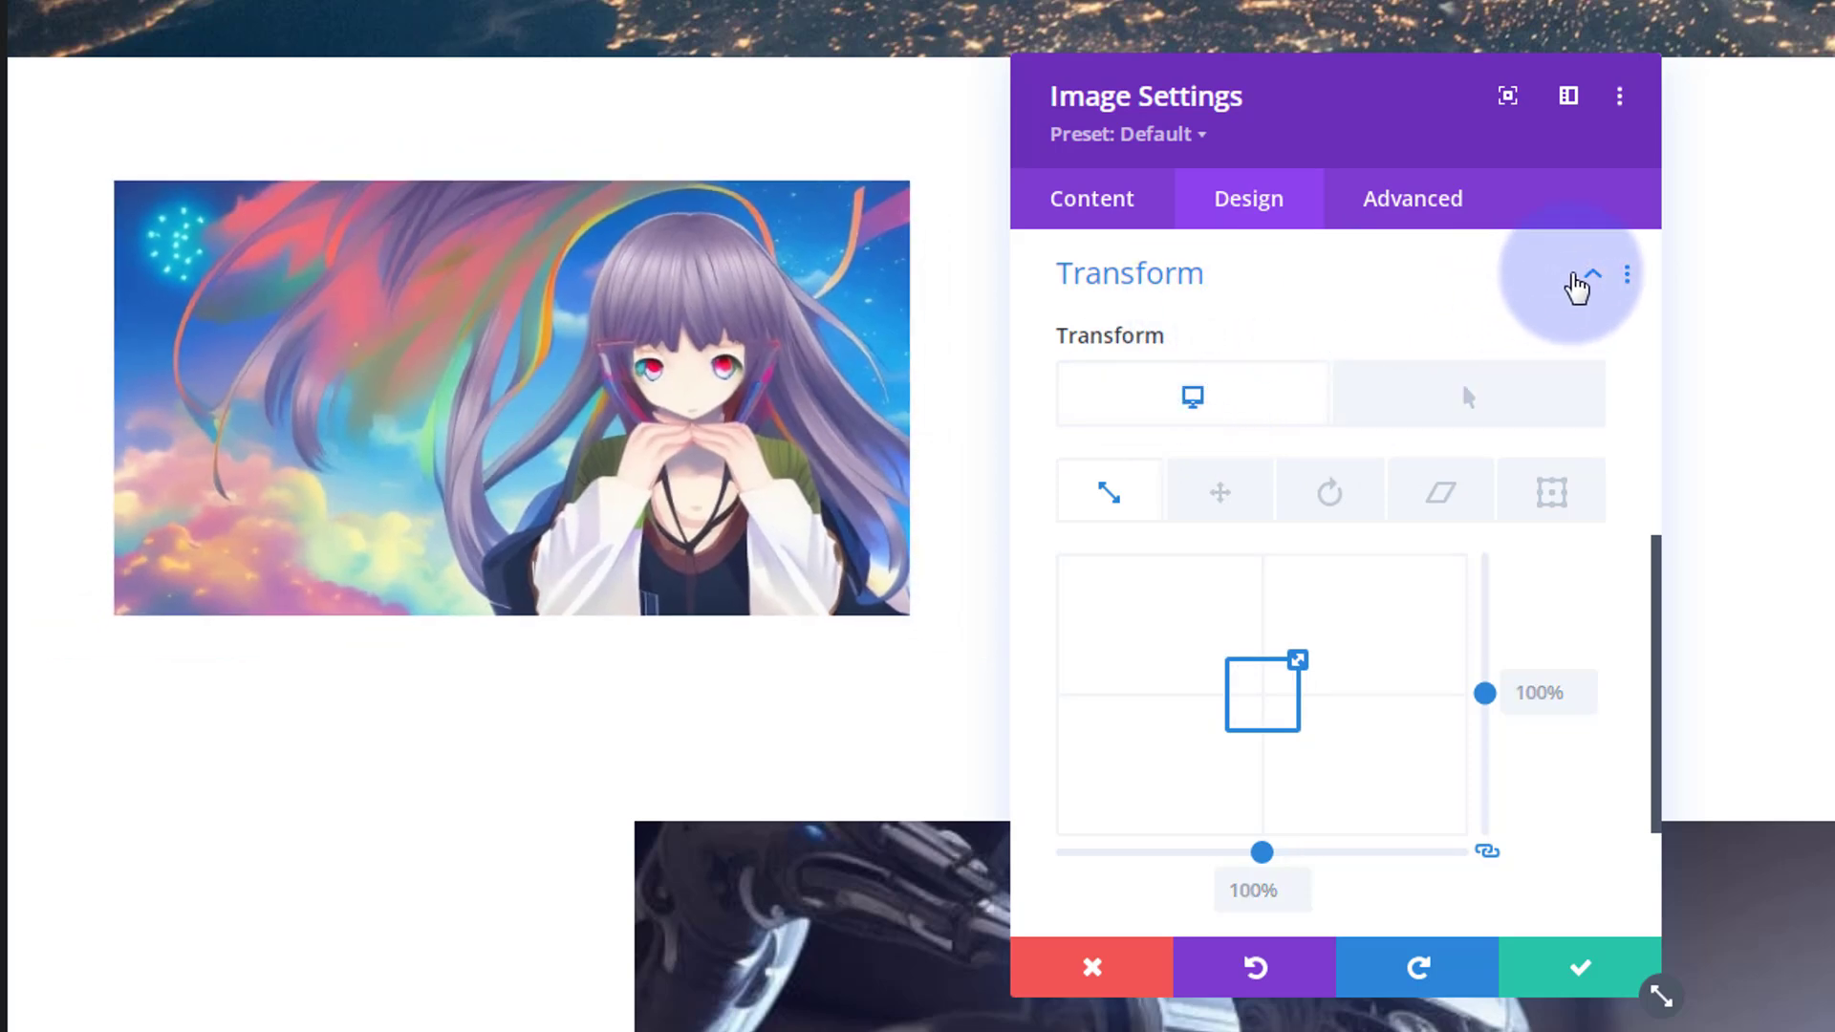
Apply the soft shadow-below box shadow preset to the image and make its desktop shadow color transparent, with hover options enabled
left_click(1590, 278)
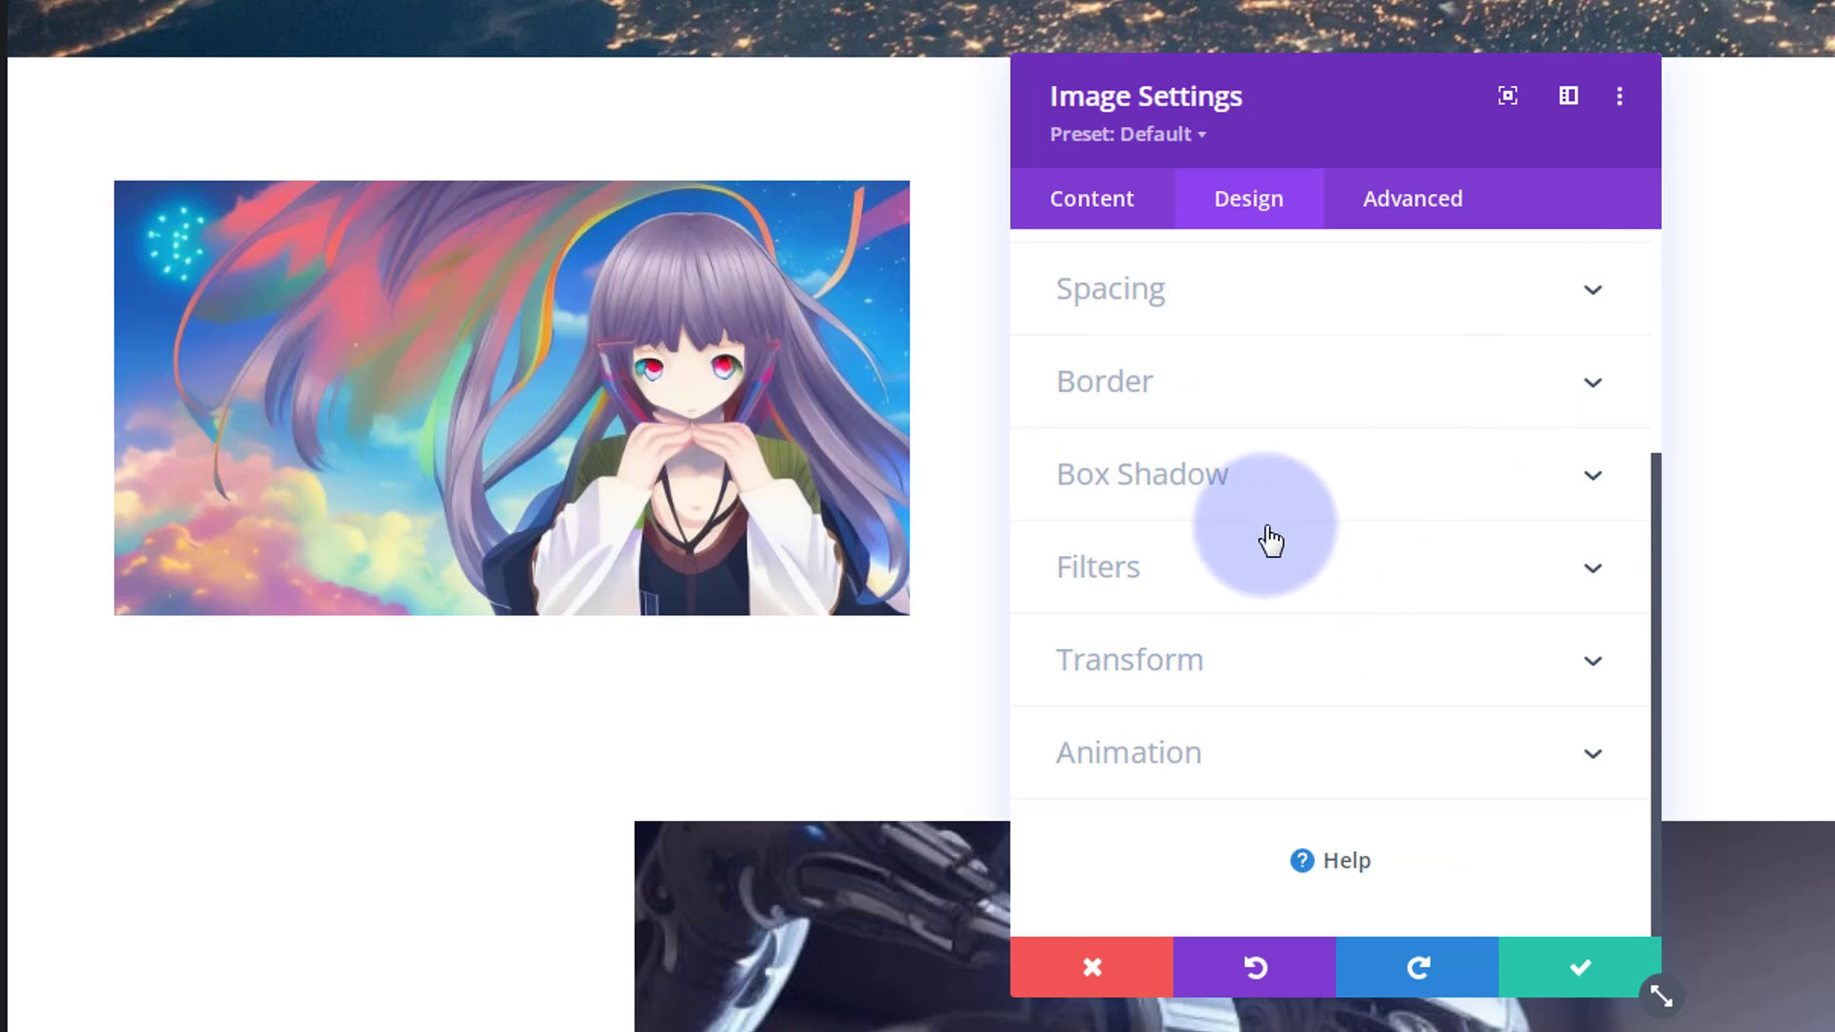
left_click(1315, 486)
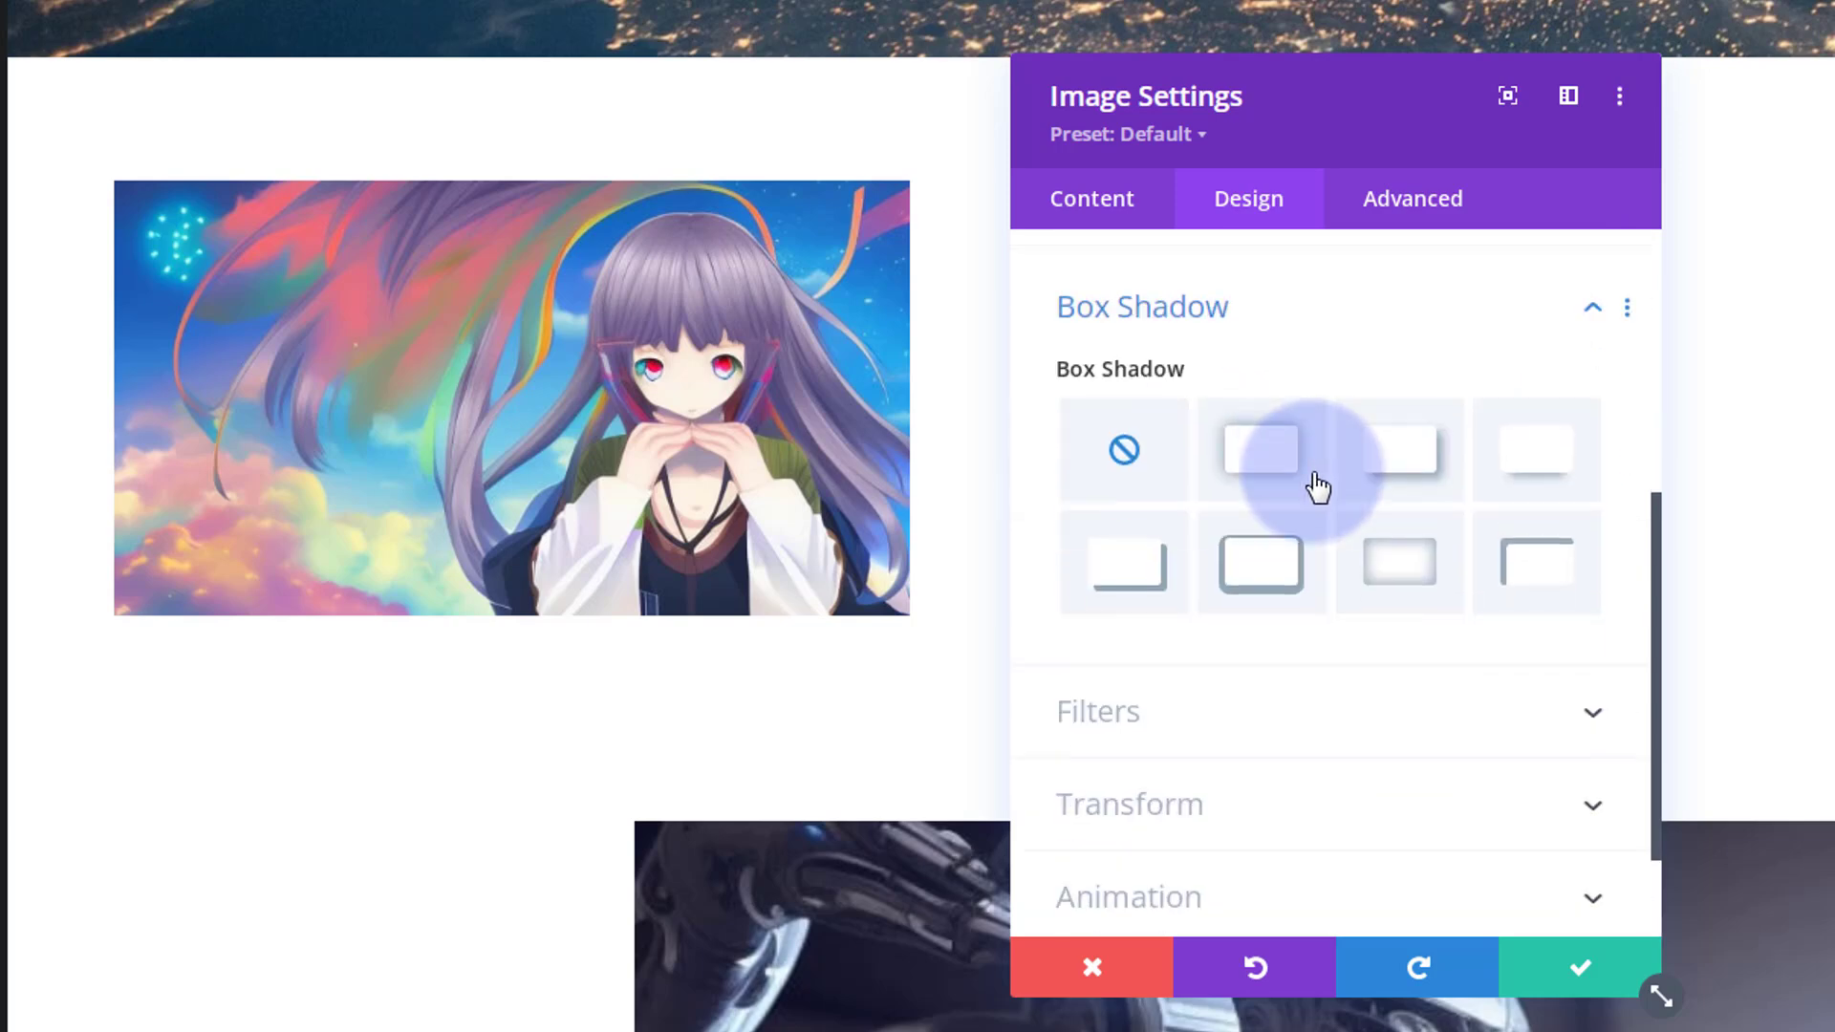
left_click(1536, 428)
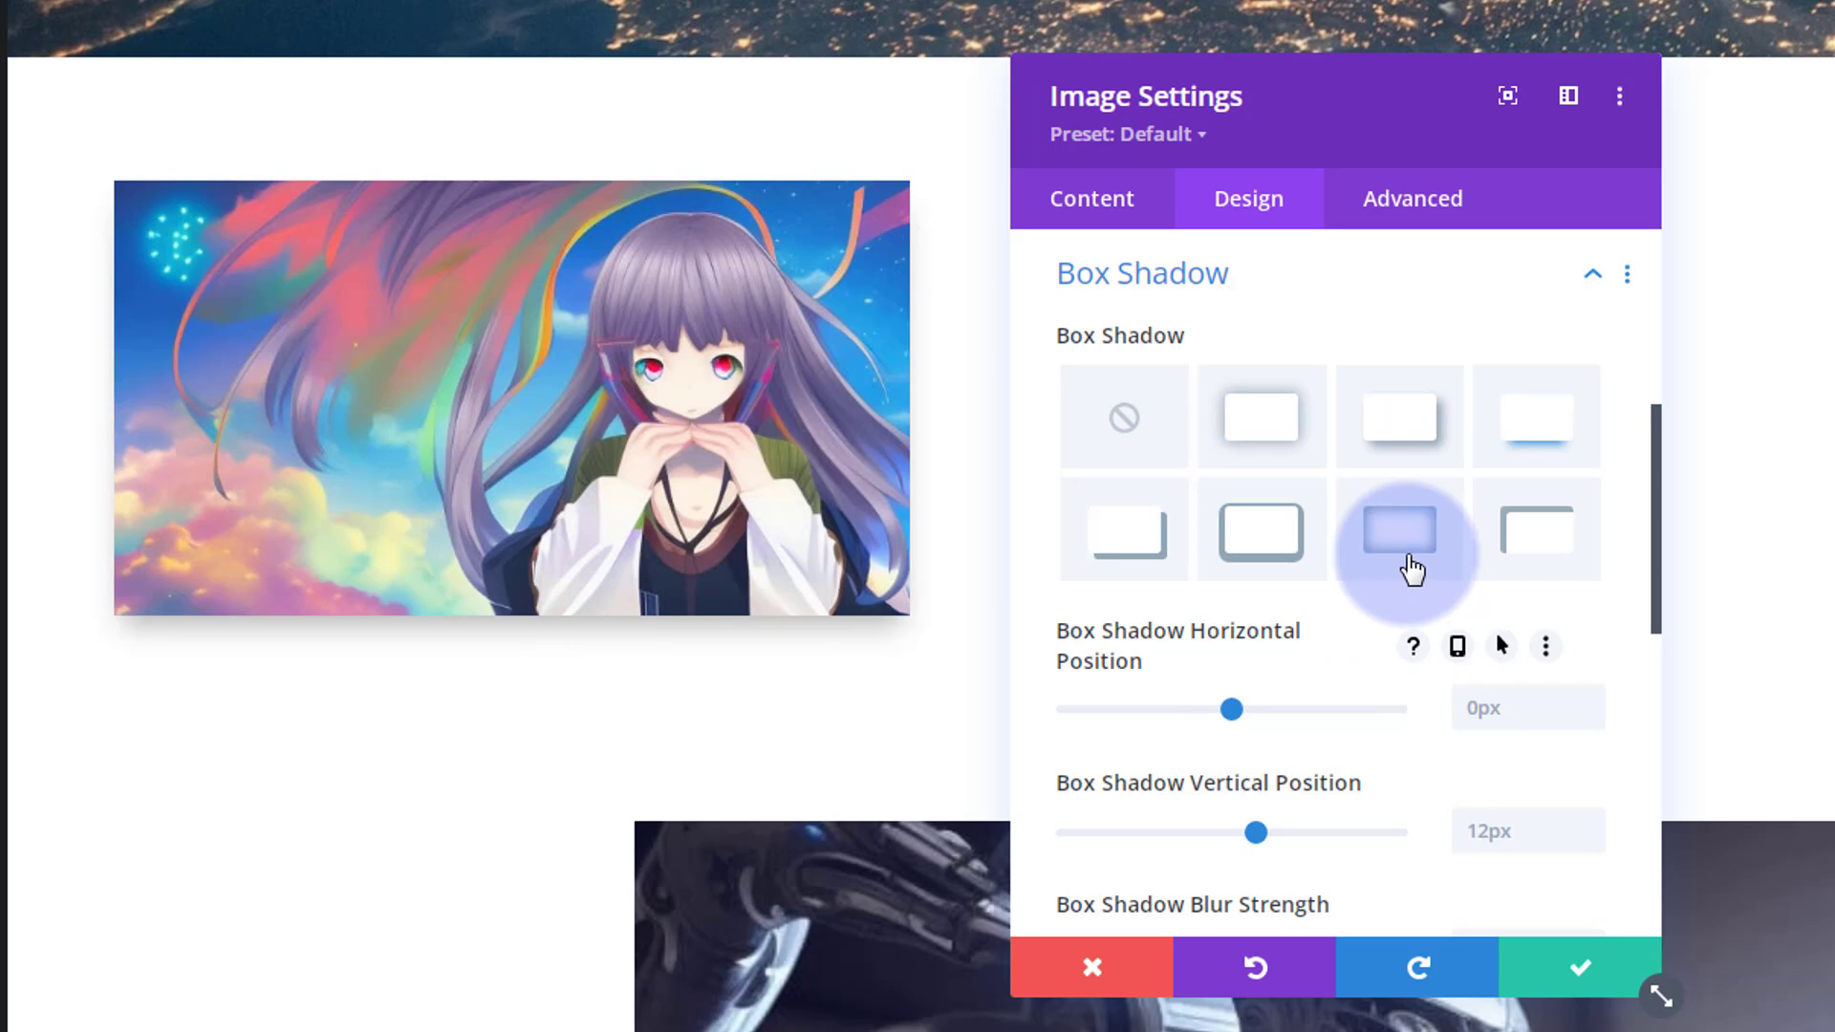
scroll(1411, 564, "down", 4)
scroll(1413, 565, "down", 1)
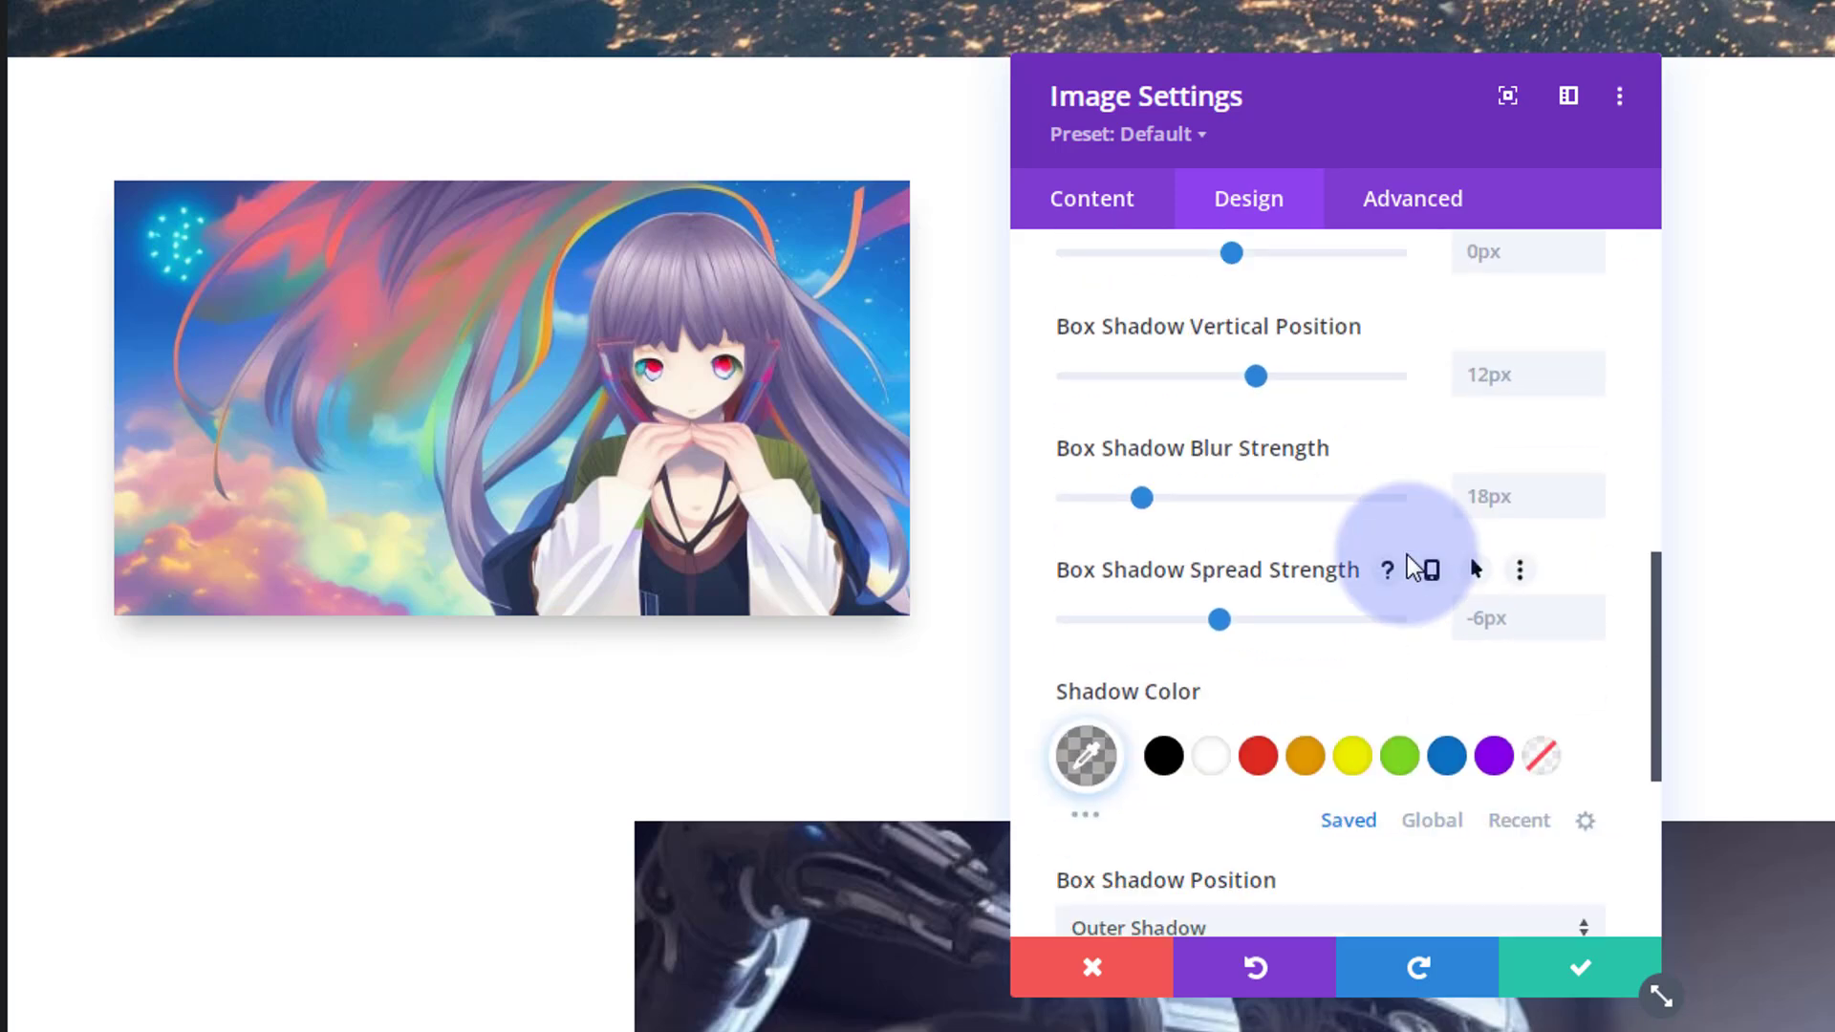
scroll(1412, 566, "up", 5)
scroll(1409, 562, "up", 2)
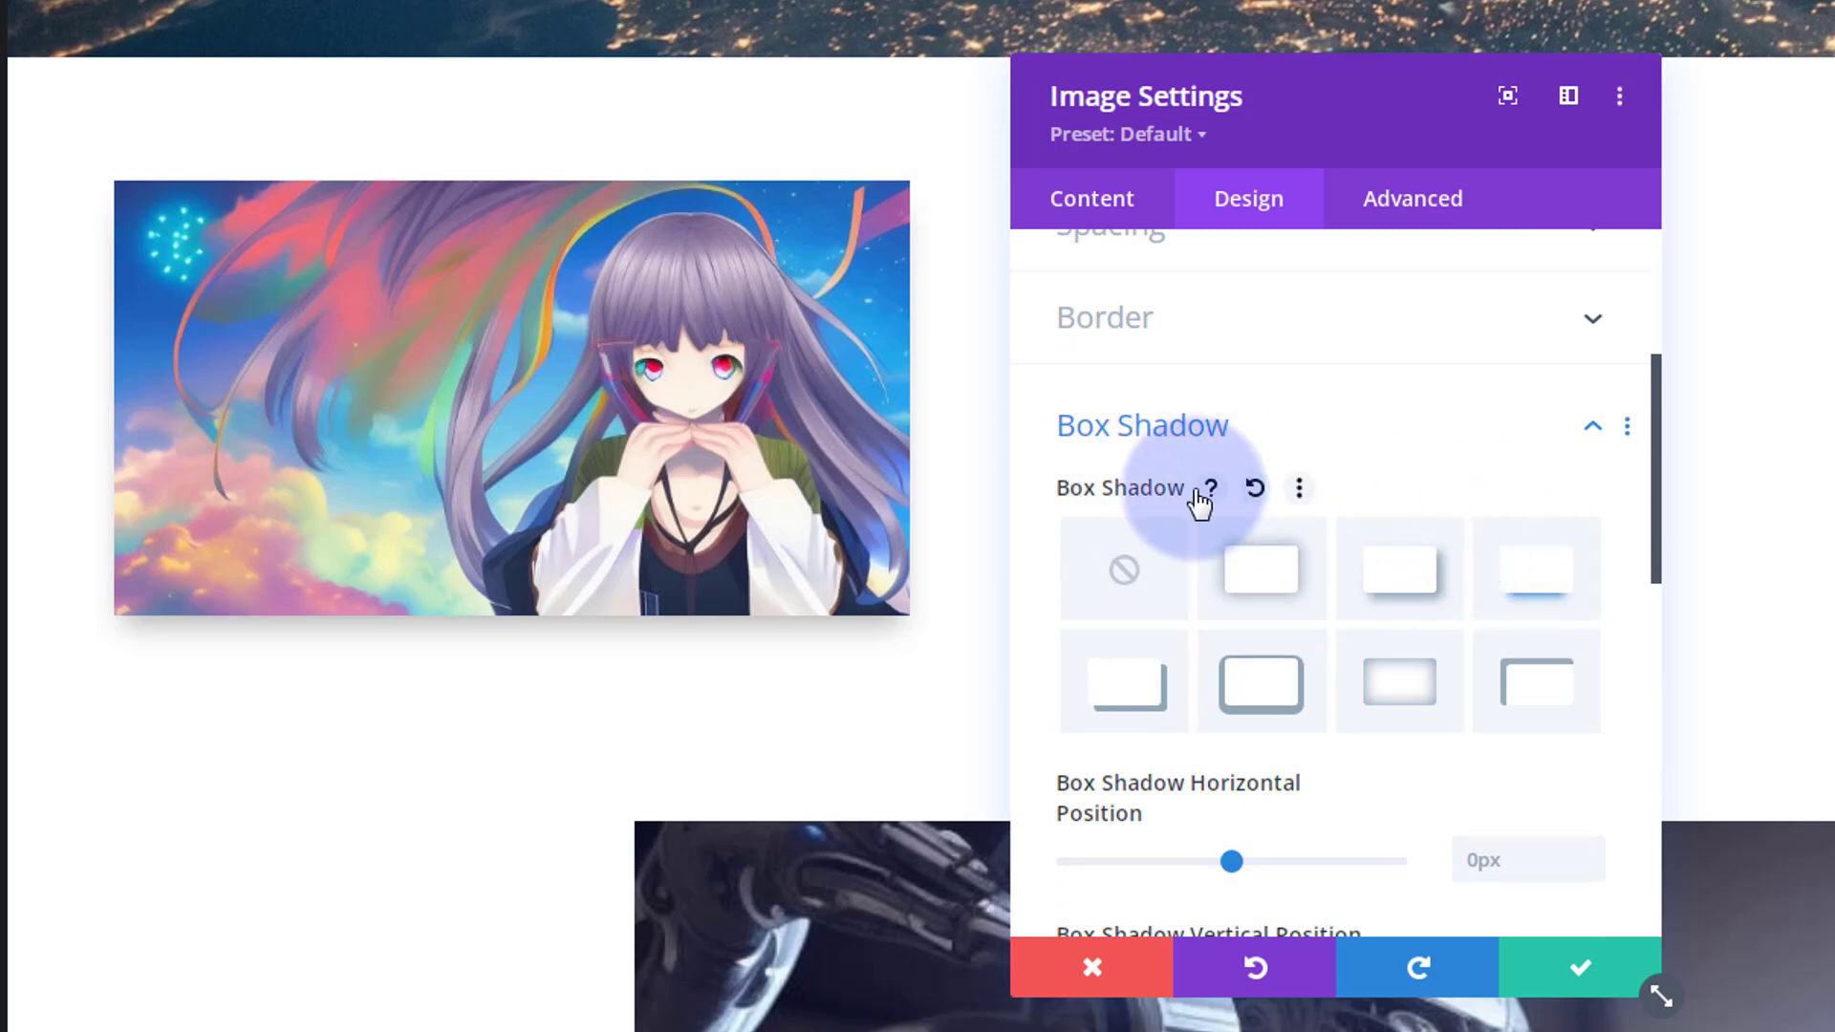
scroll(1397, 472, "down", 8)
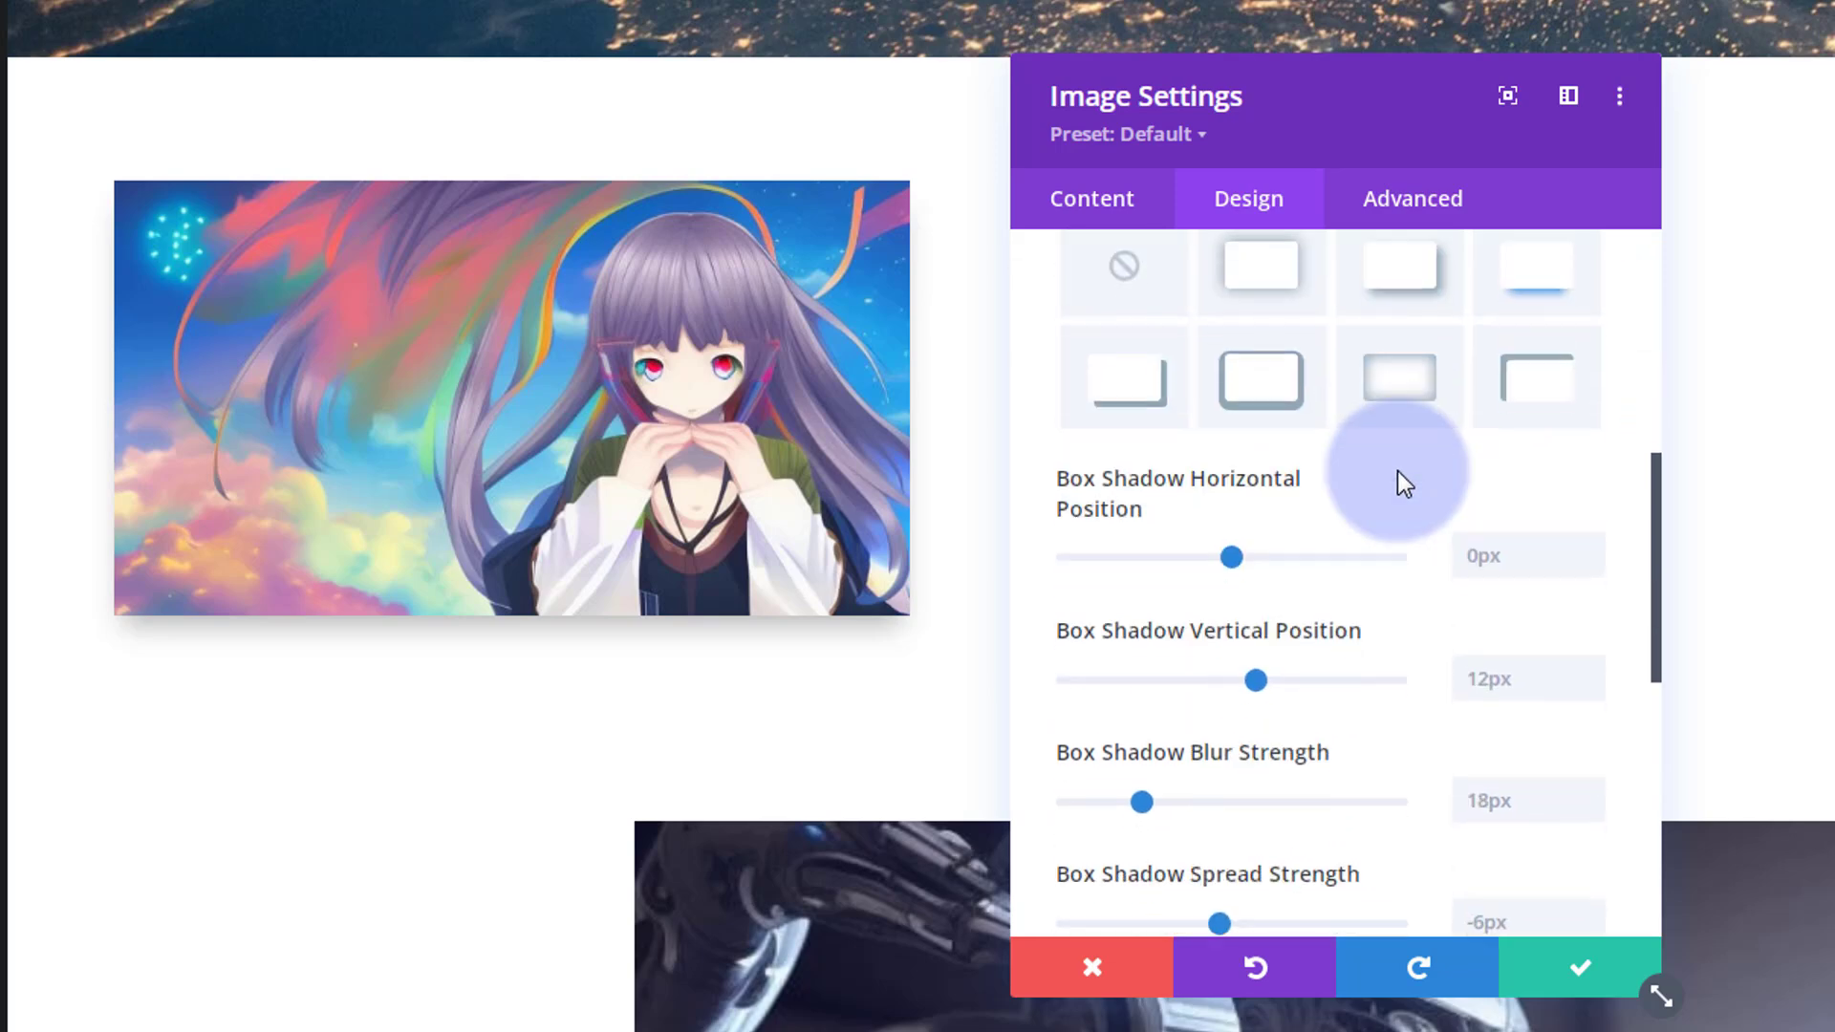
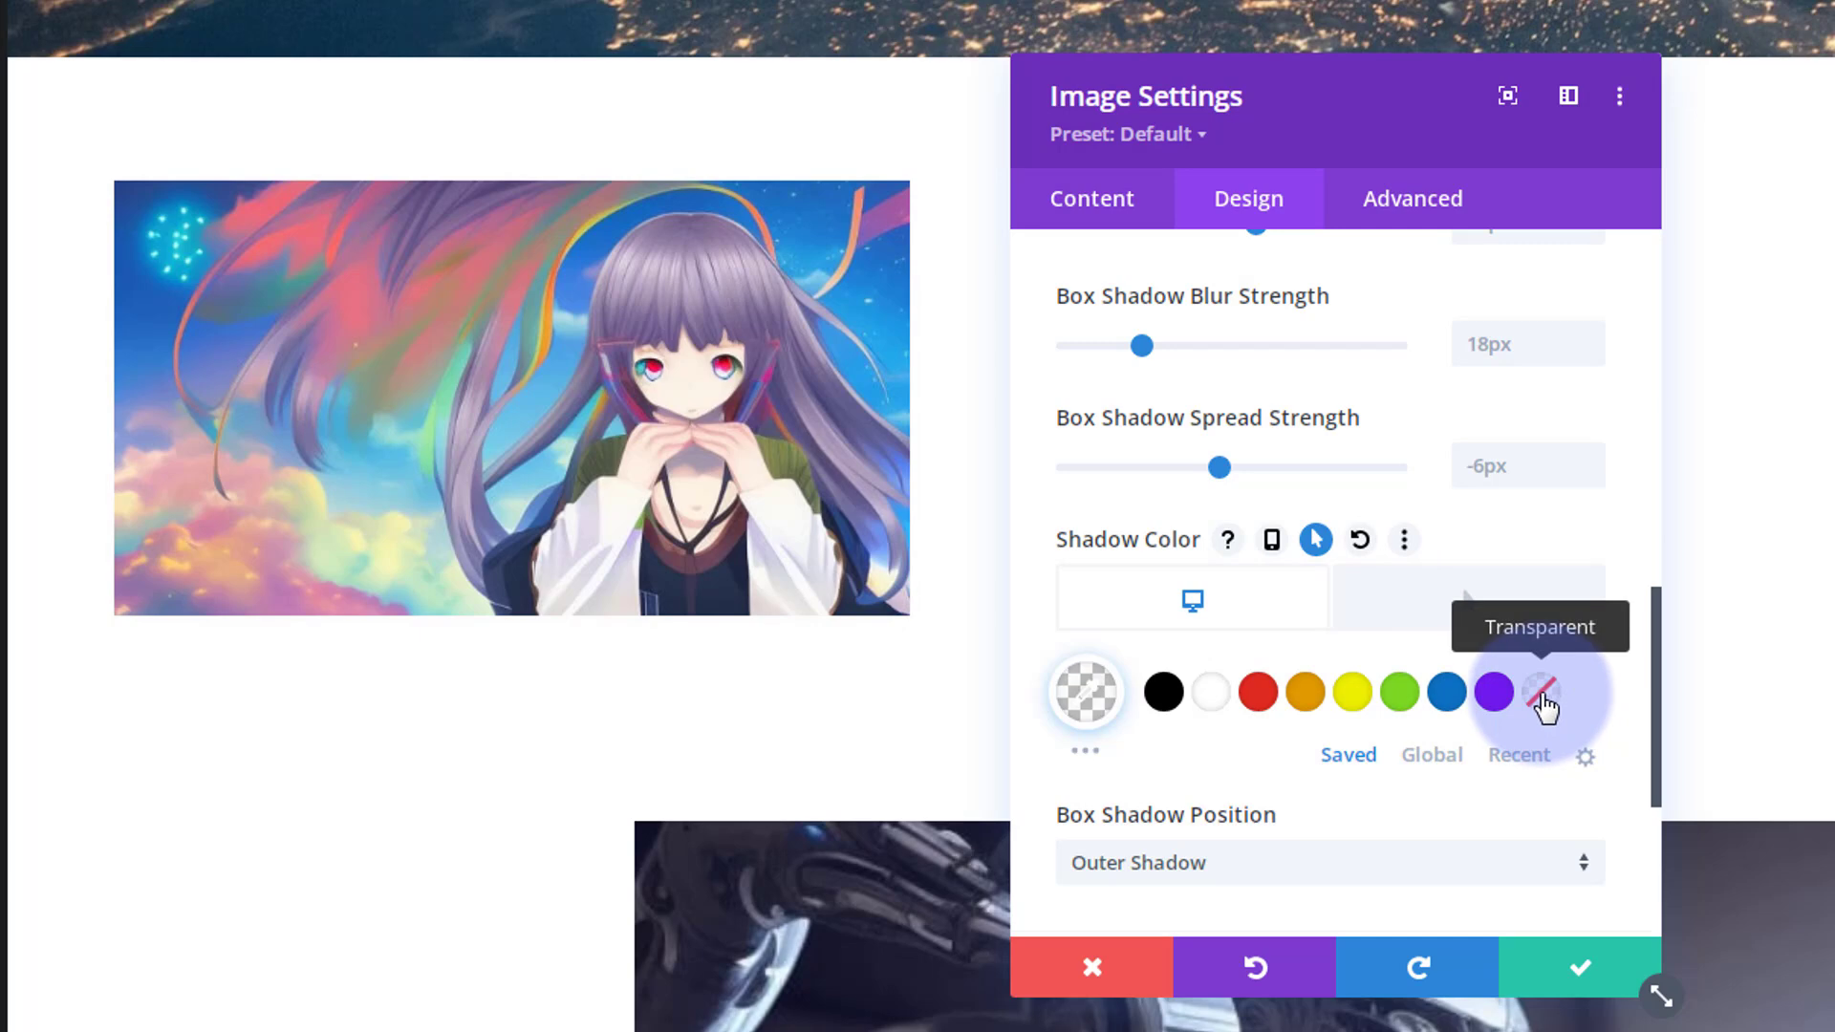
Set the shadow color's hover state to semi-transparent black, rgba(0,0,0,0.47), and compare it with the desktop state
left_click(1445, 611)
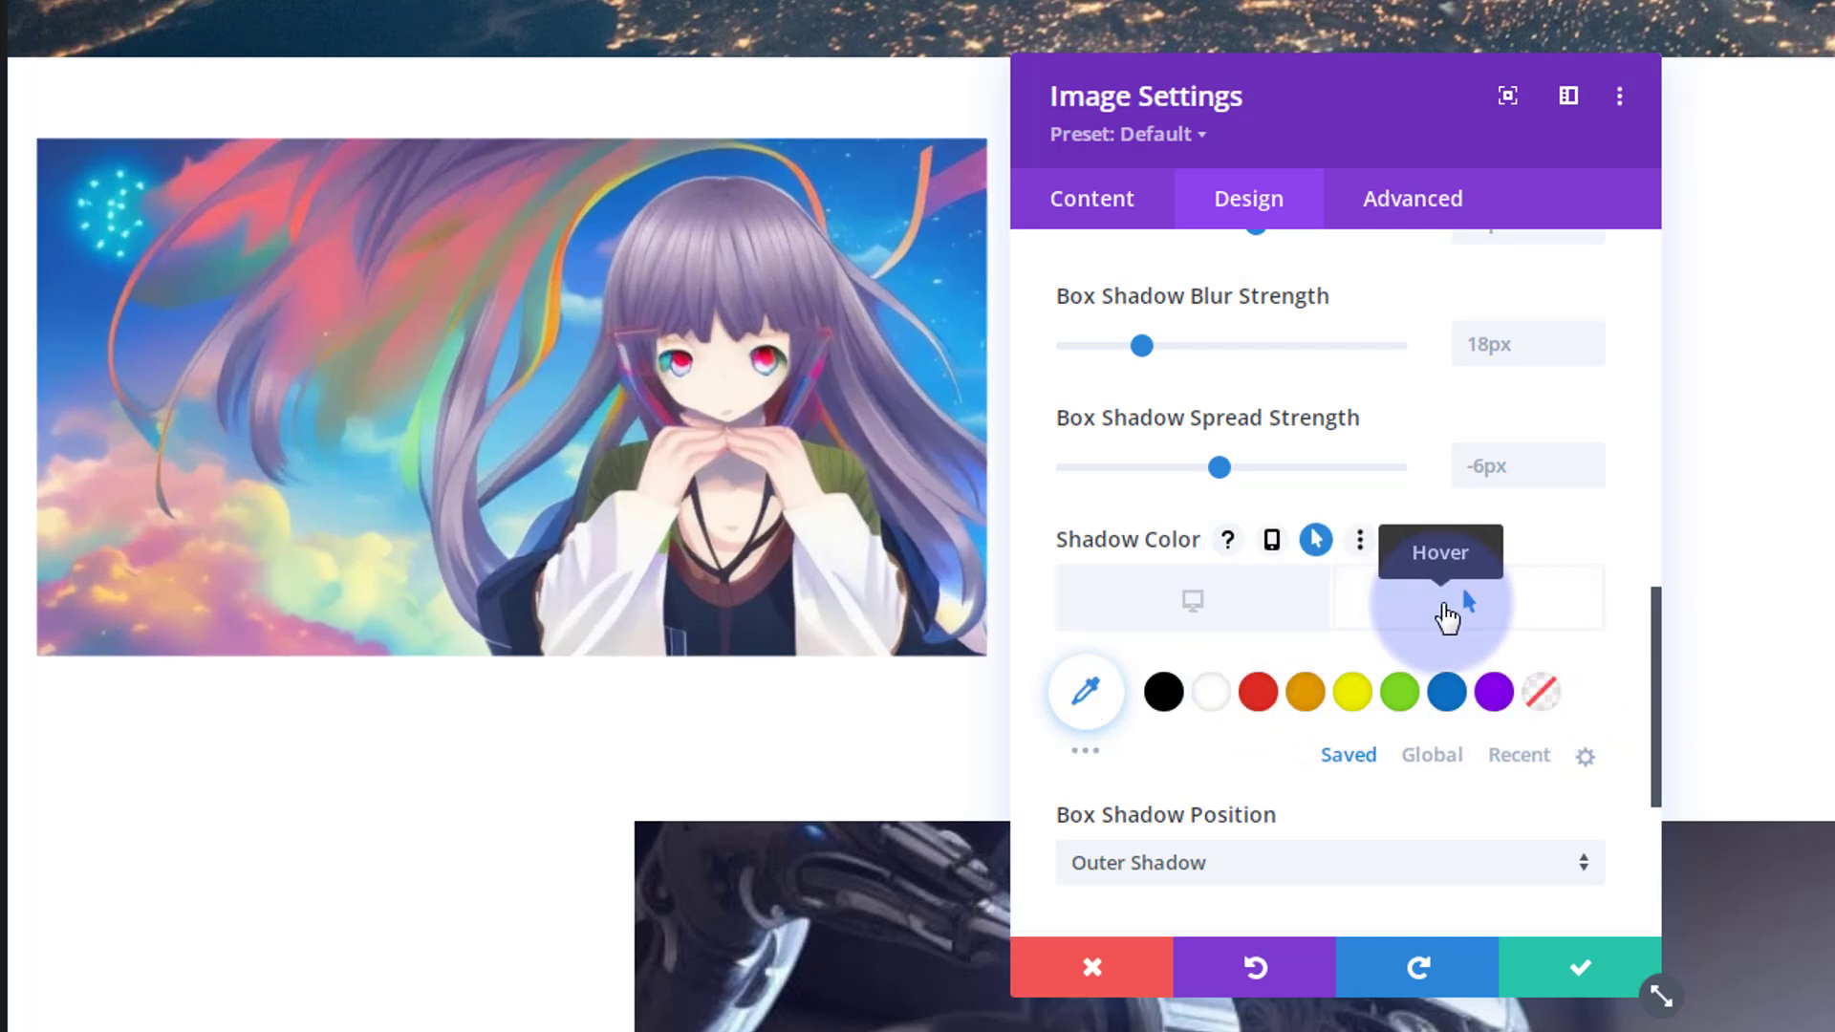
left_click(1166, 691)
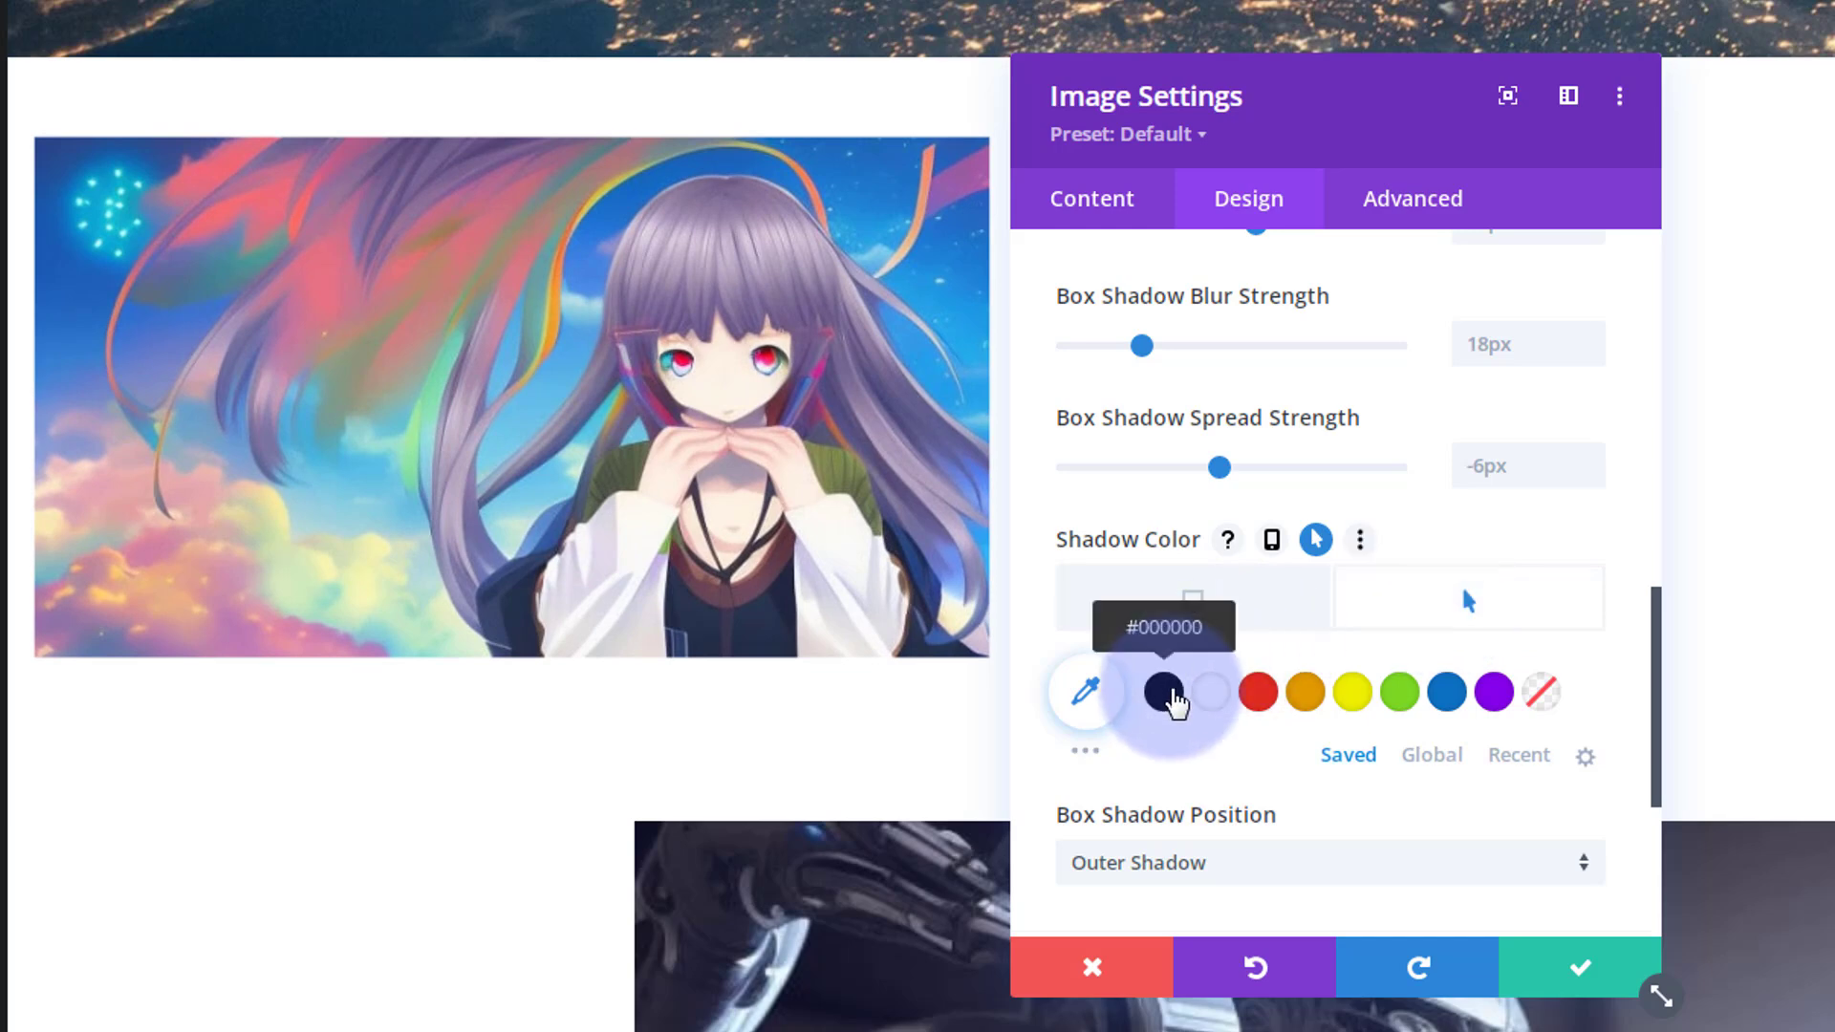
left_click(1166, 691)
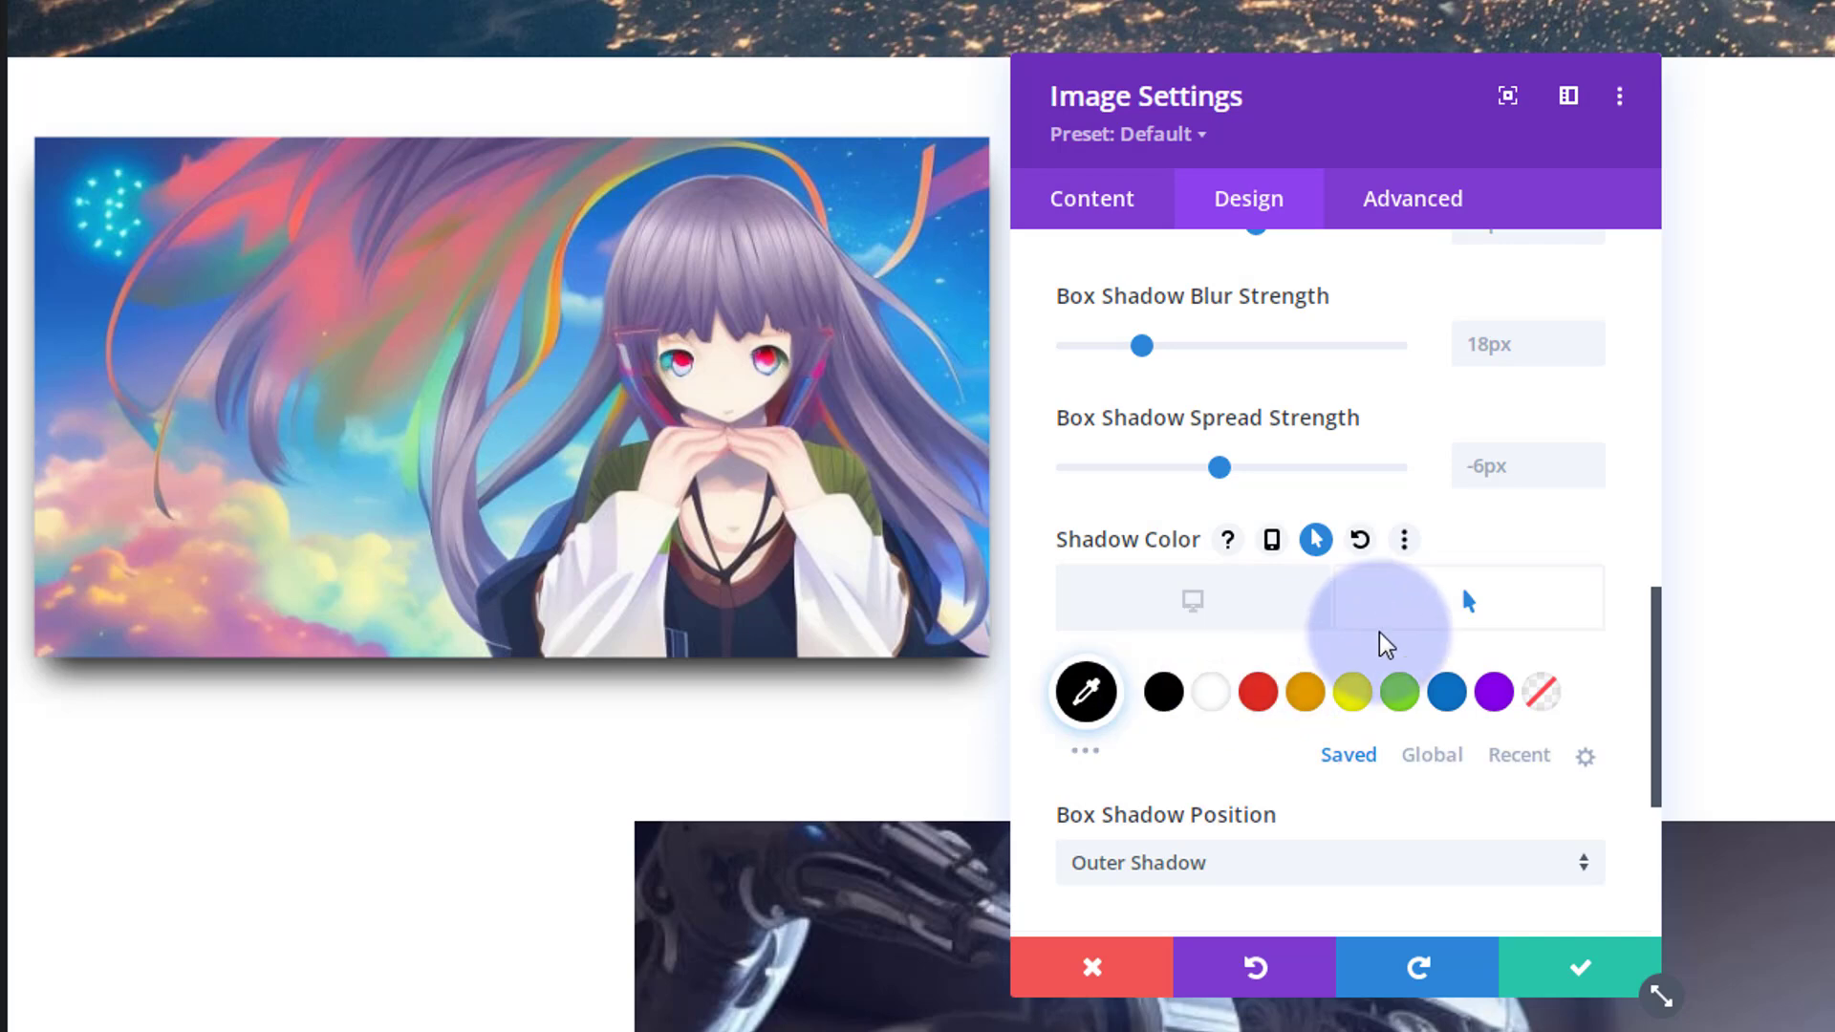
left_click(1087, 696)
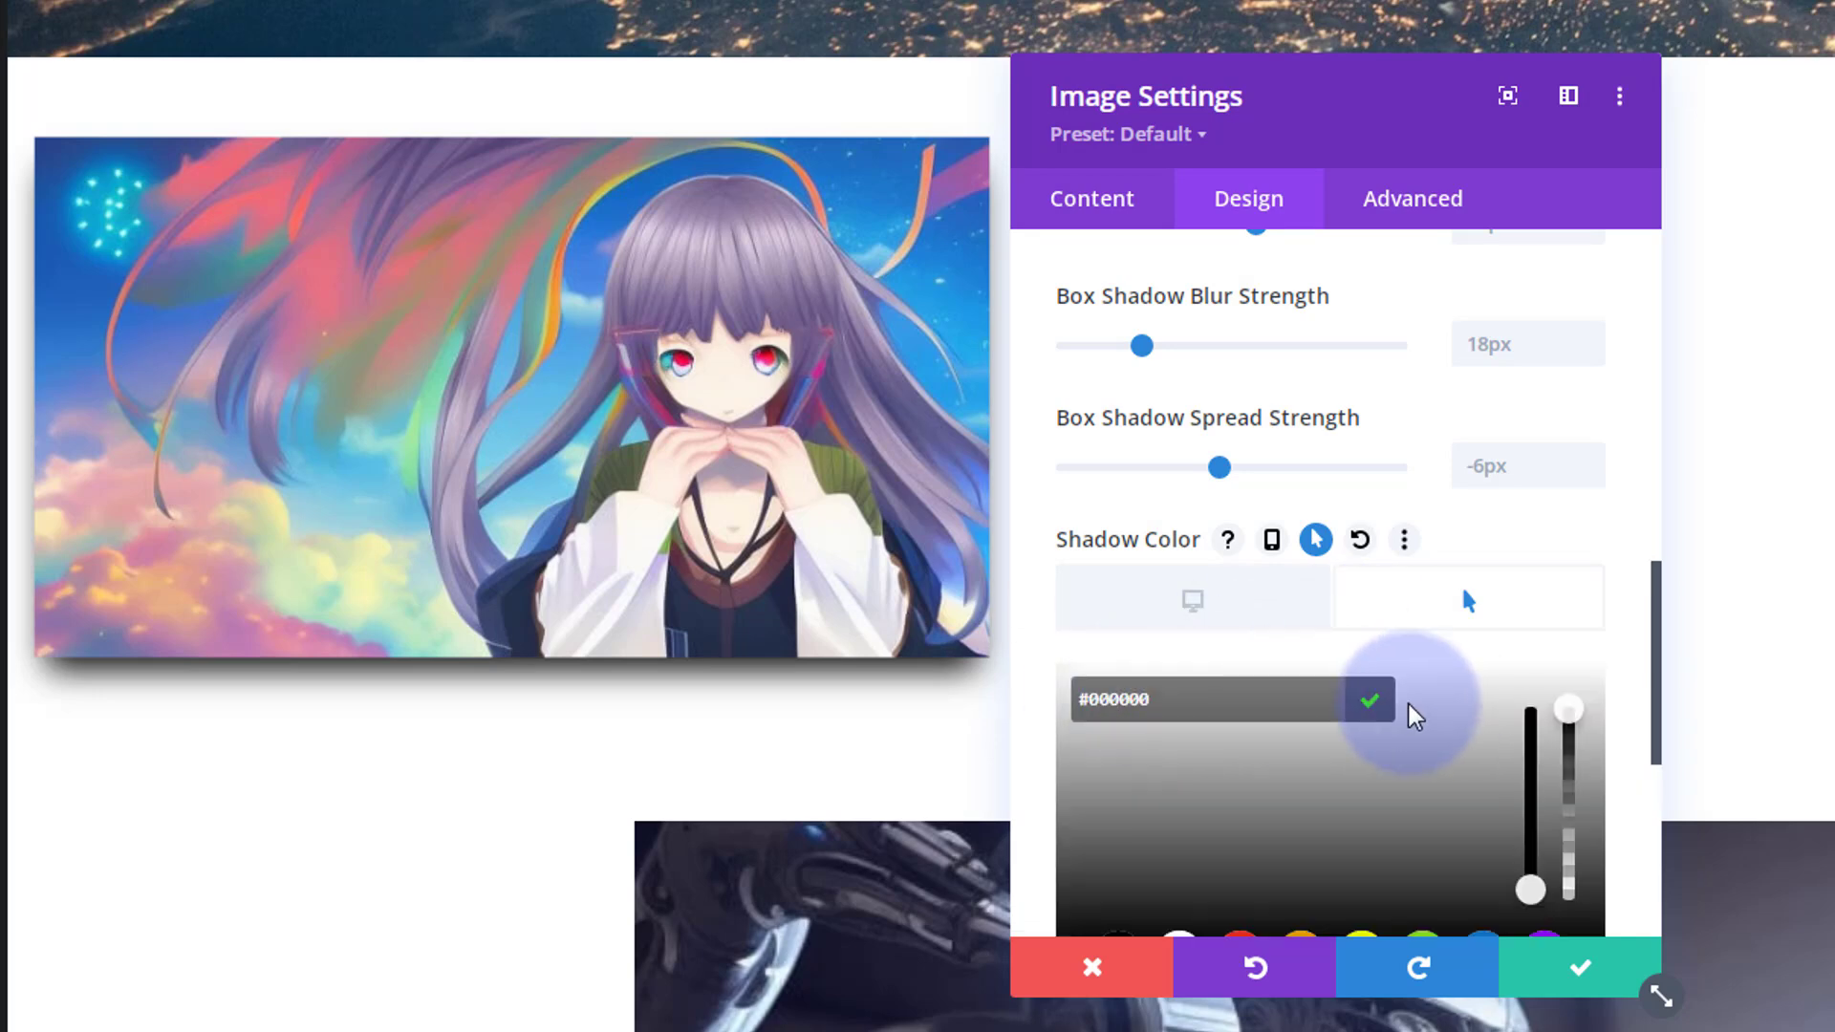
scroll(1358, 731, "down", 2)
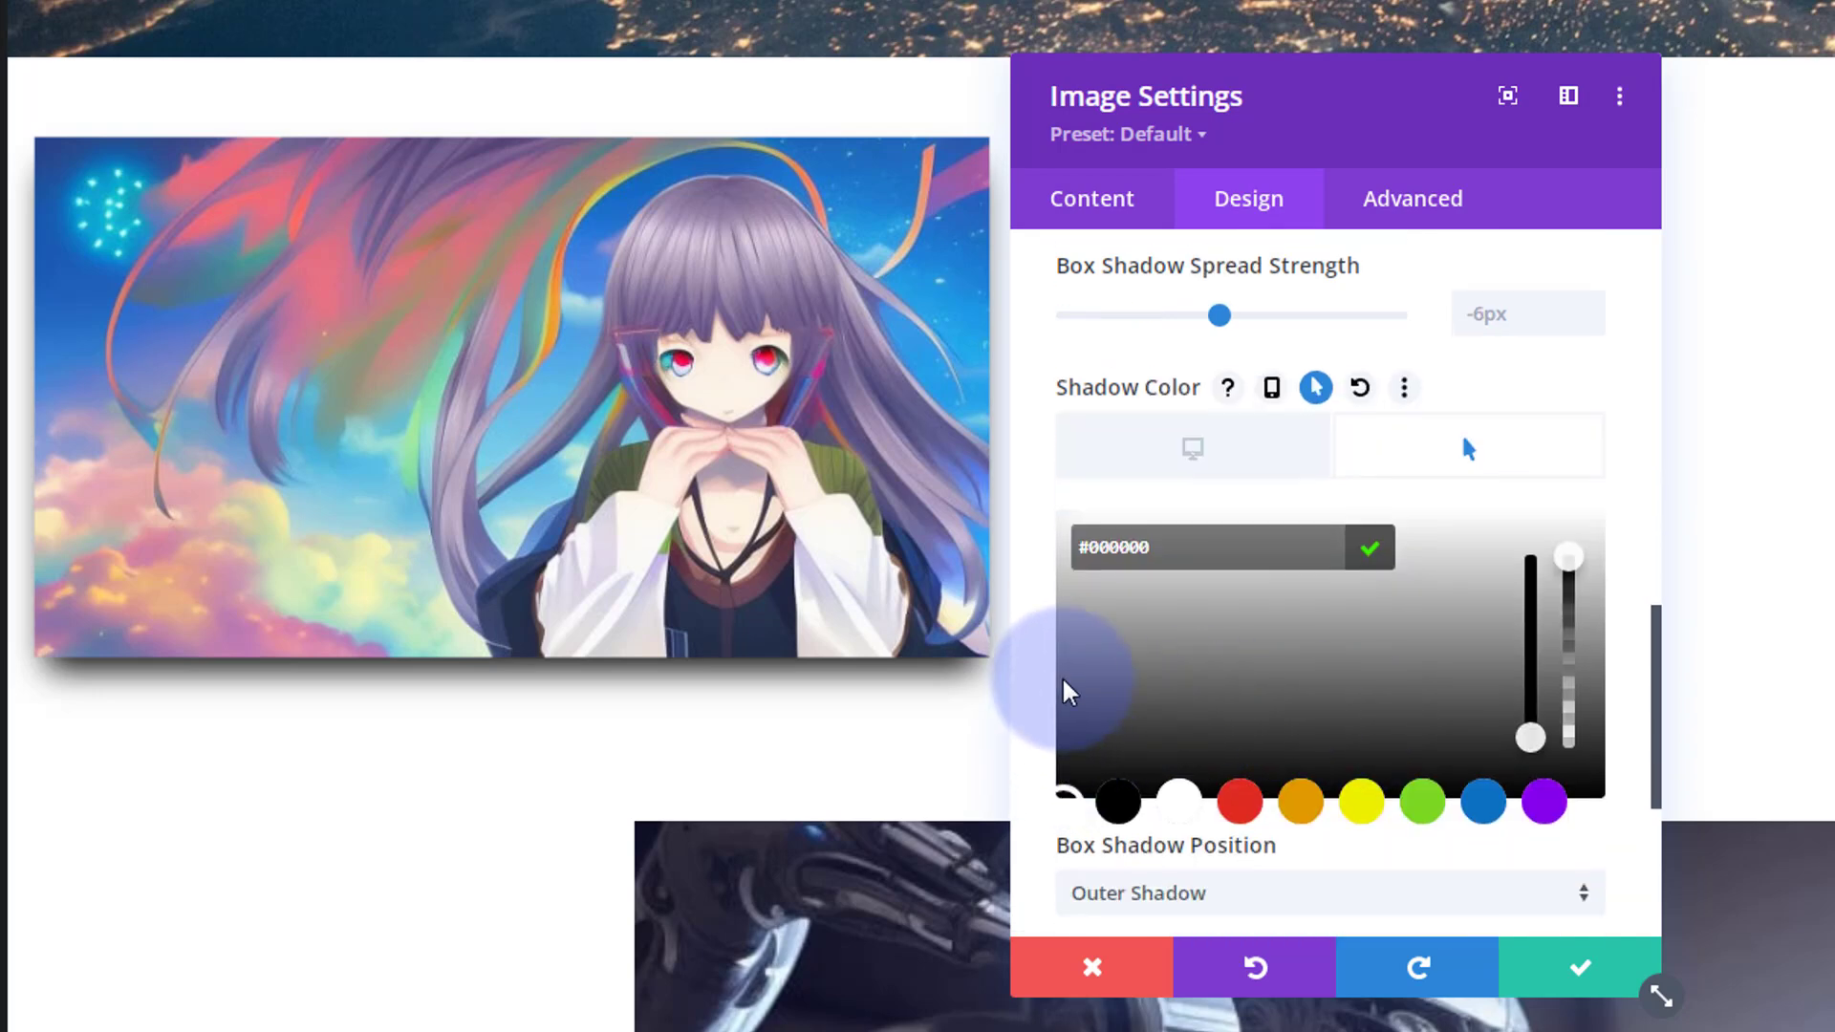
left_click_drag(1568, 573, 1568, 688)
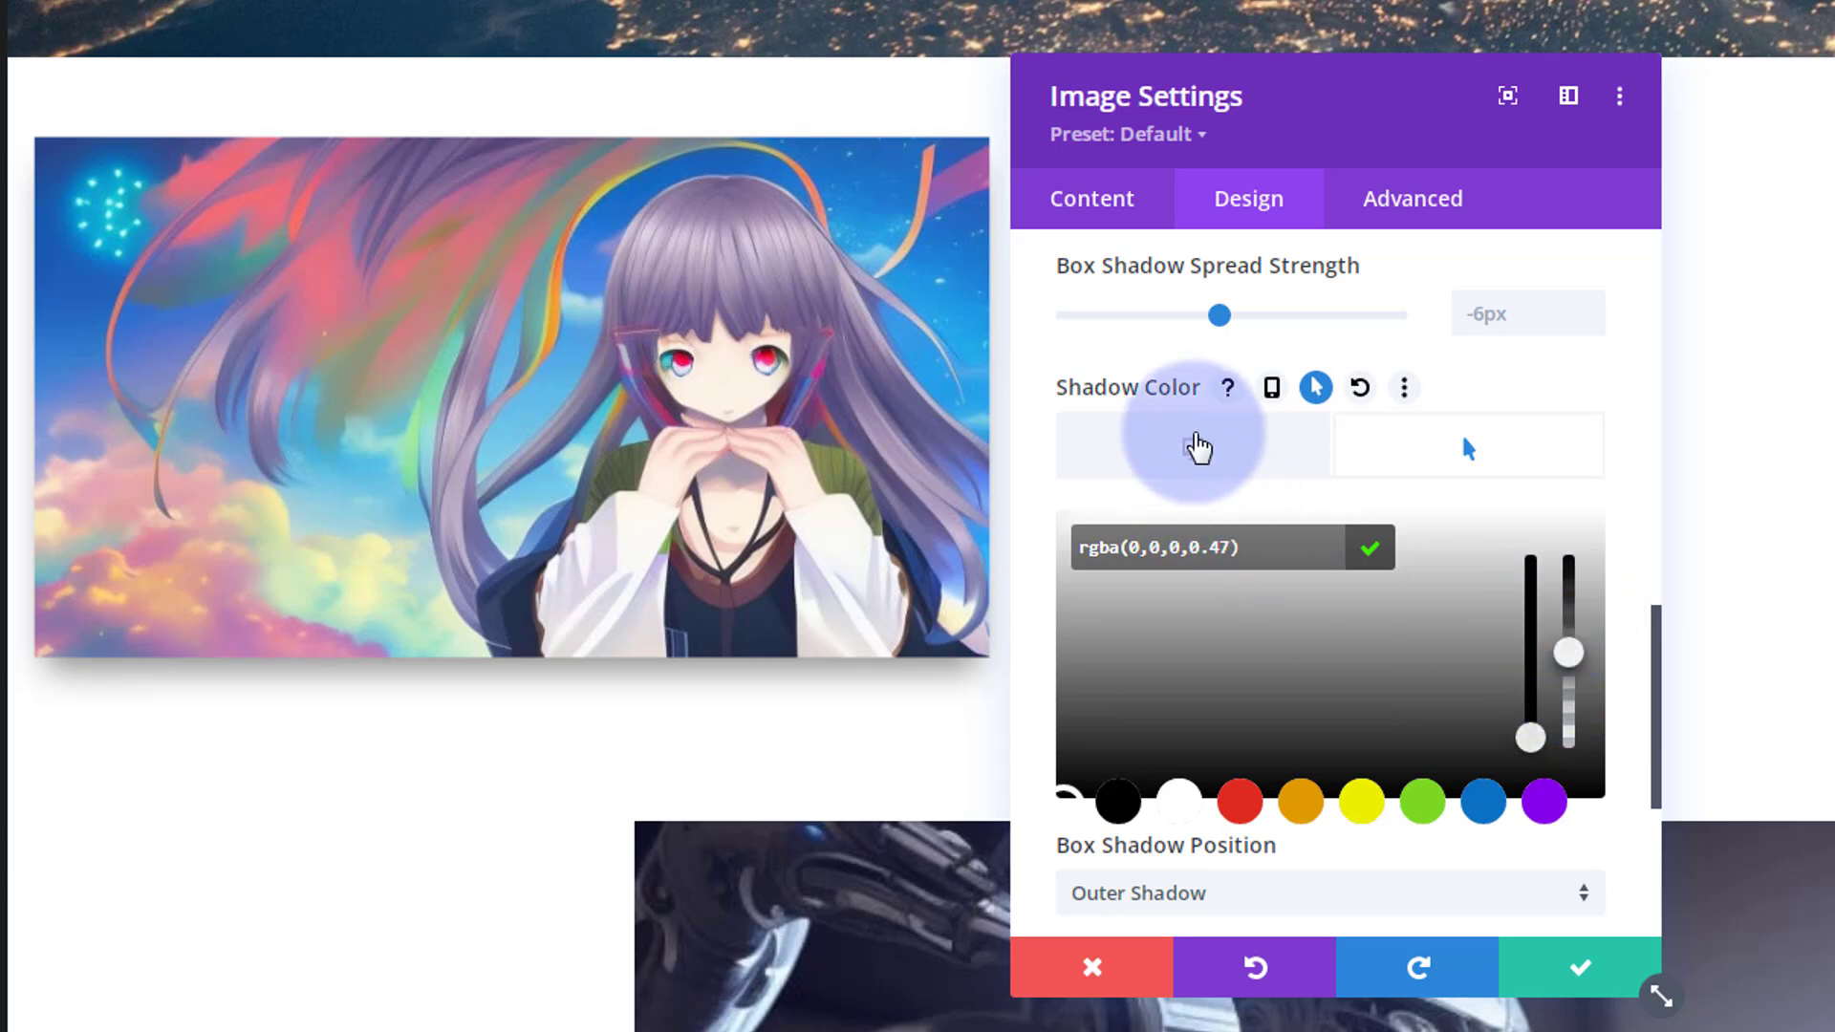
left_click(1231, 464)
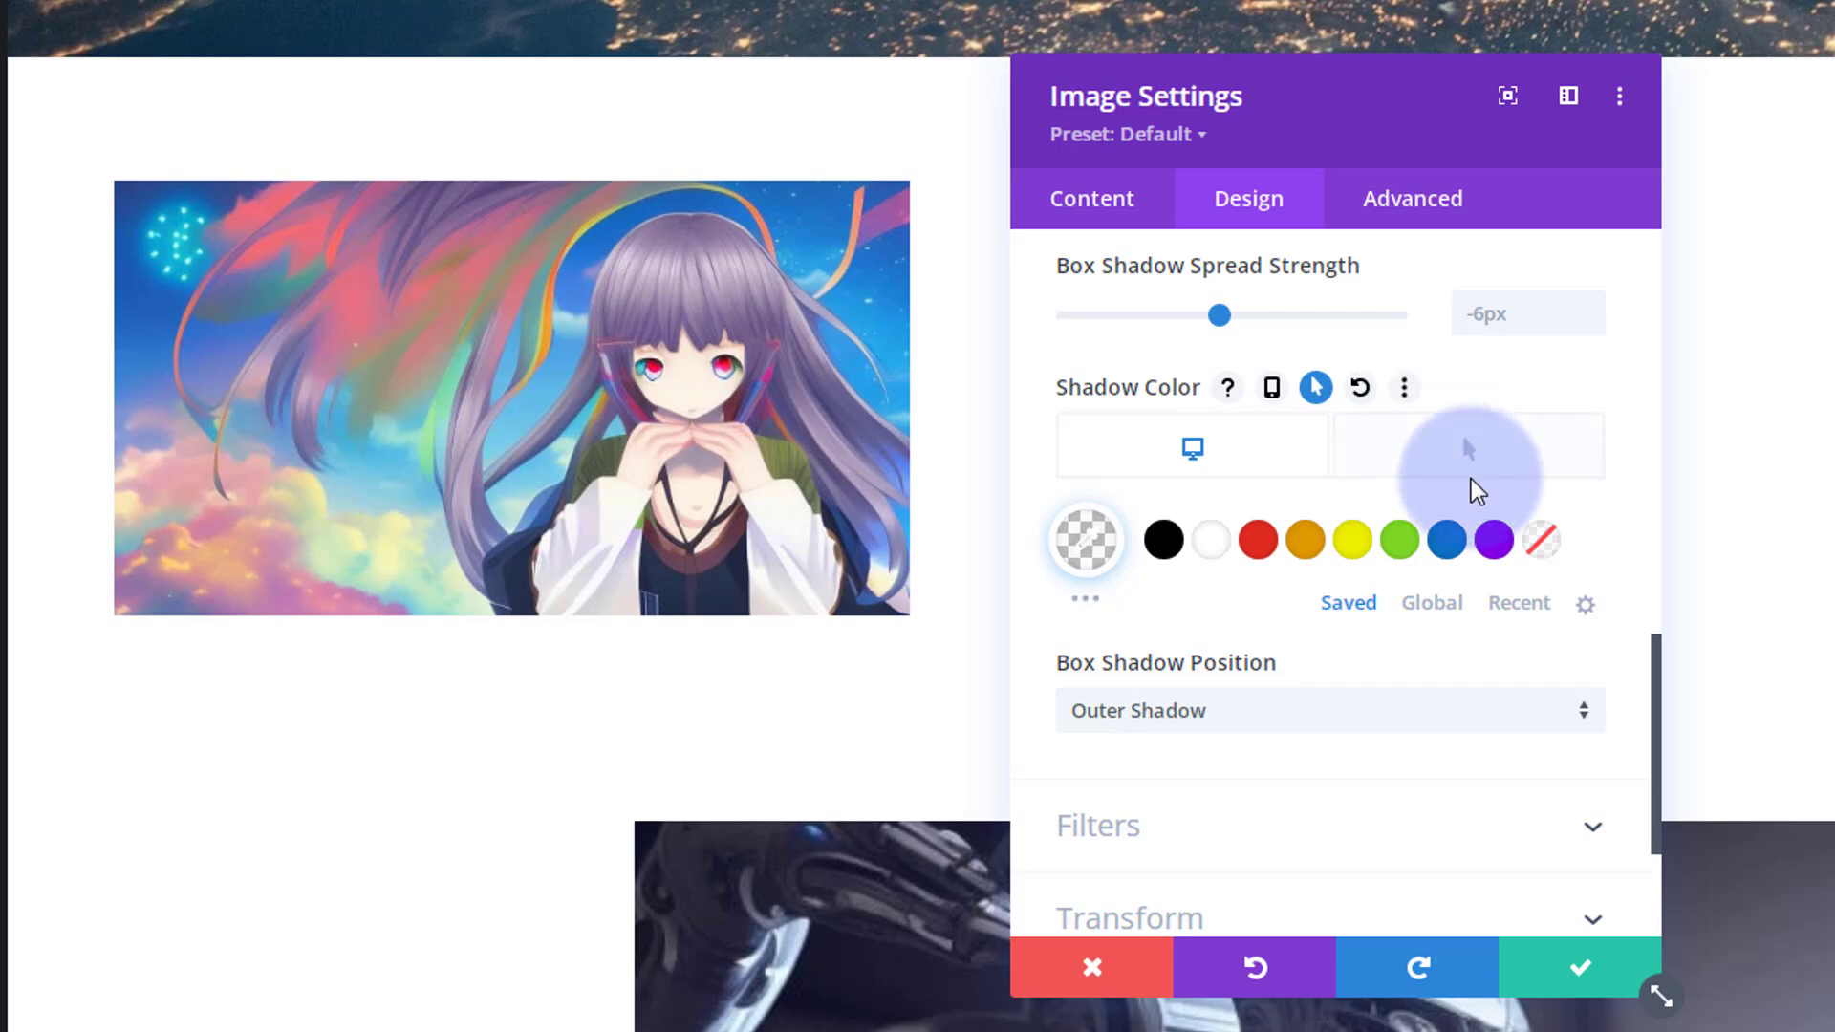
Set the image's transition duration to 800ms and its transition speed curve to Ease-In-Out
left_click(1411, 202)
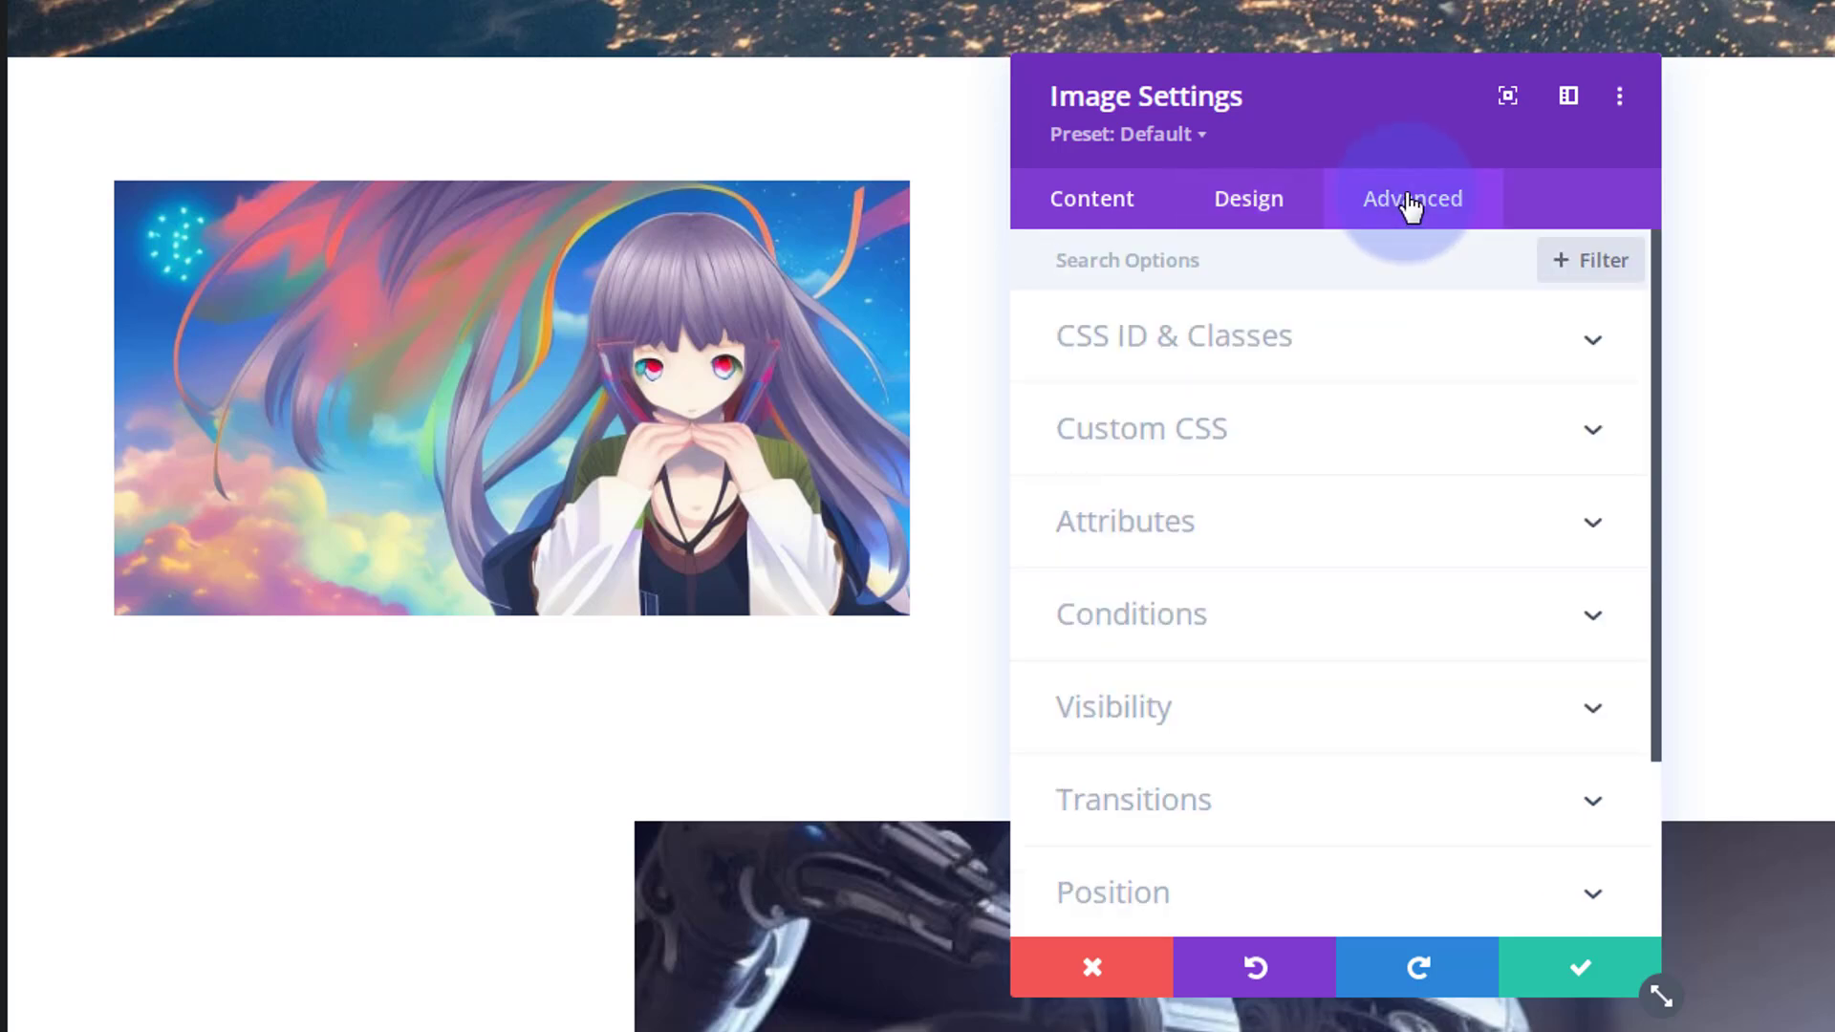
scroll(1396, 500, "down", 3)
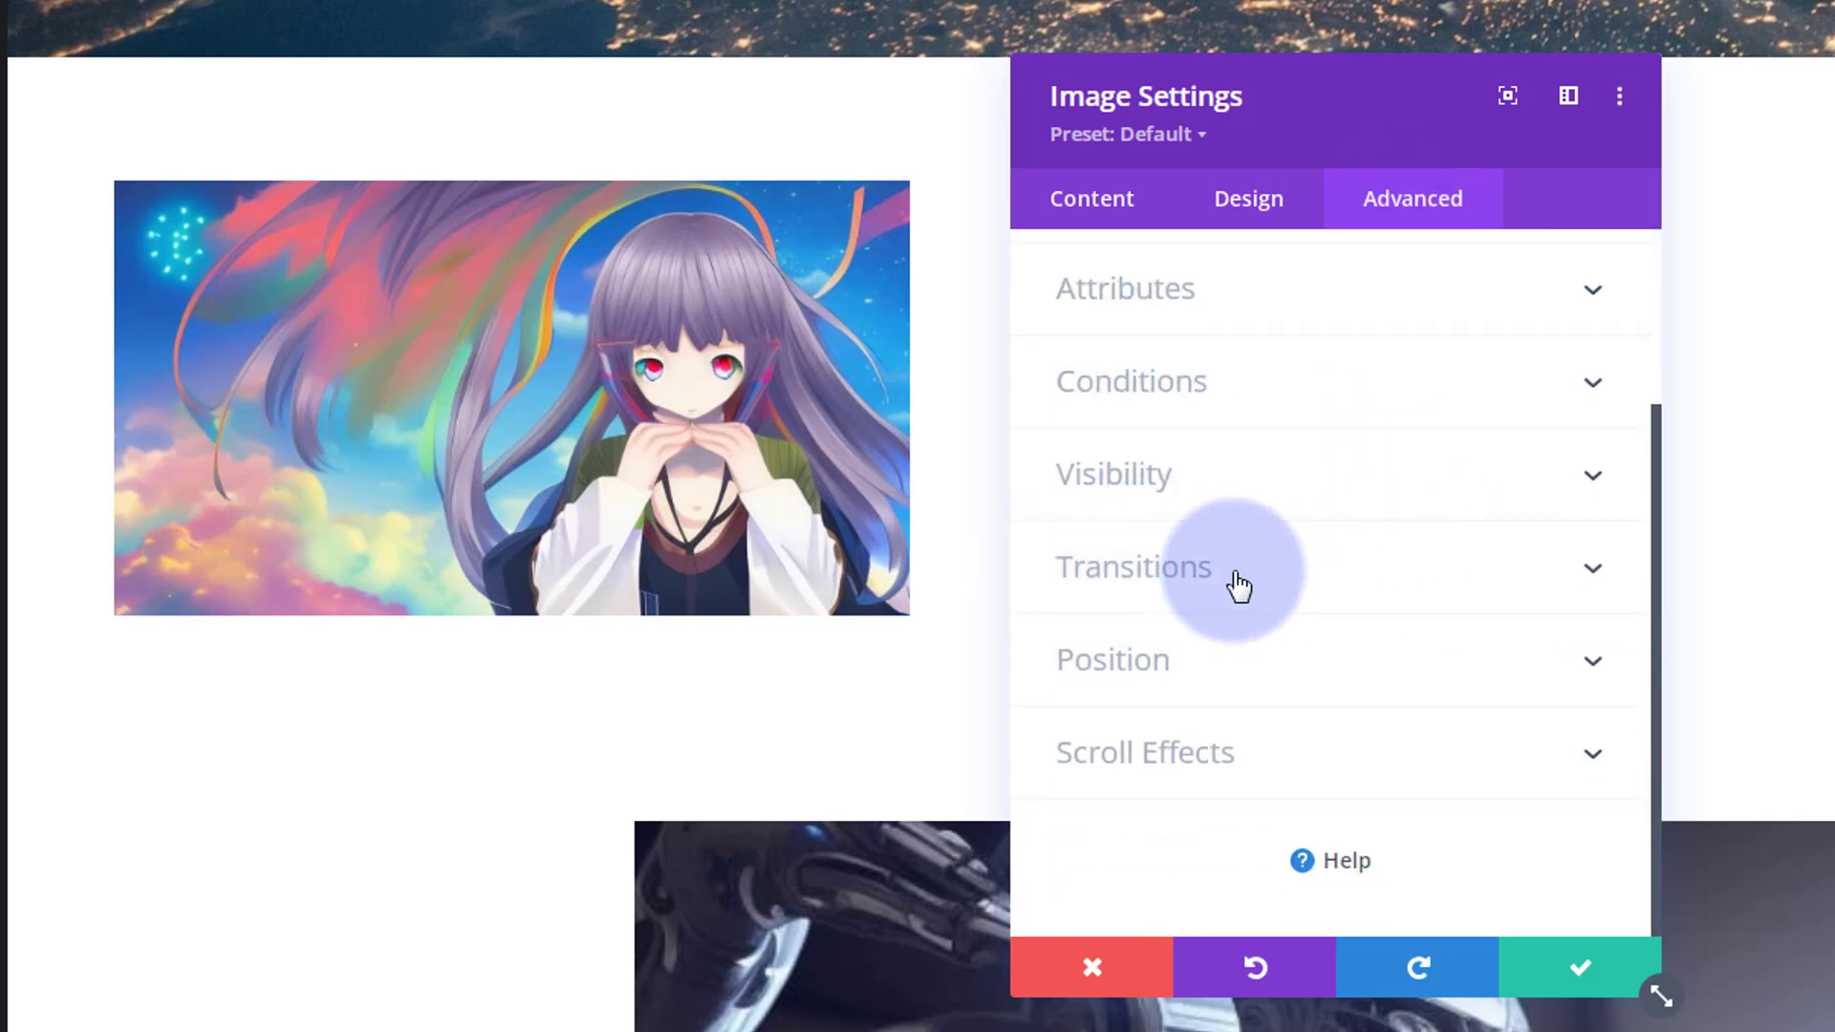
left_click(1299, 578)
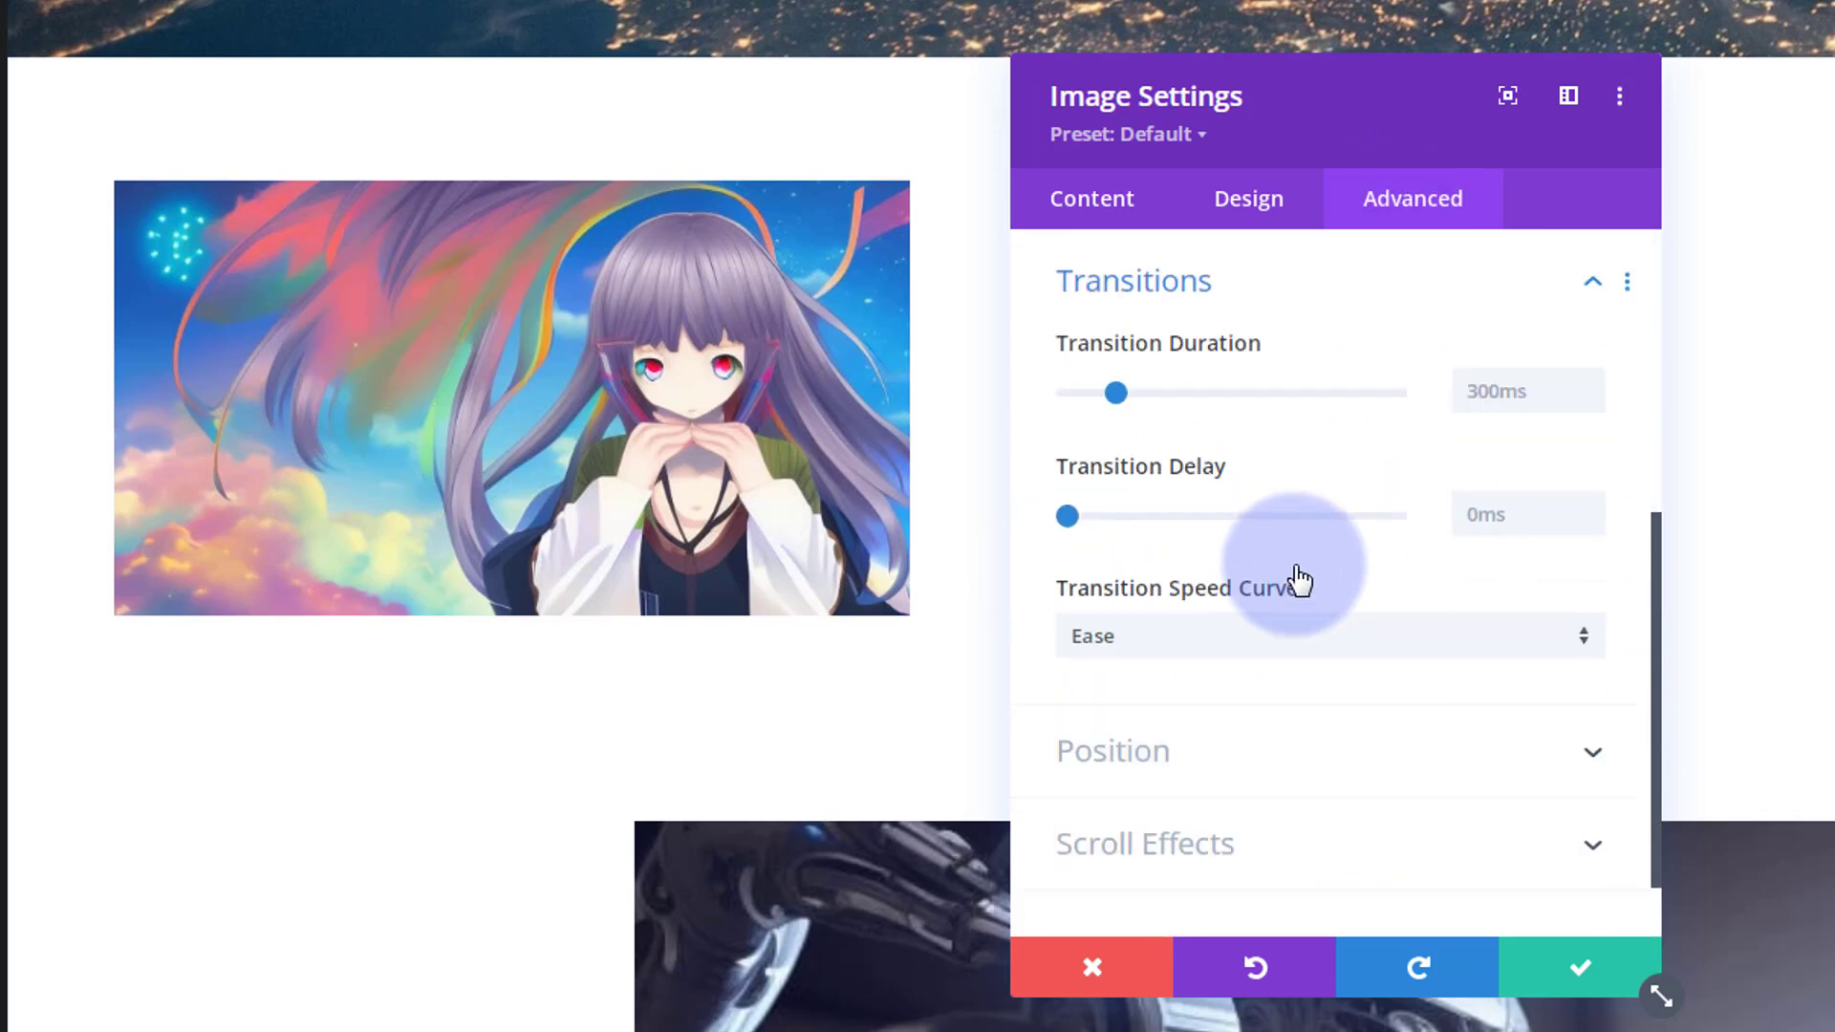
left_click(1466, 383)
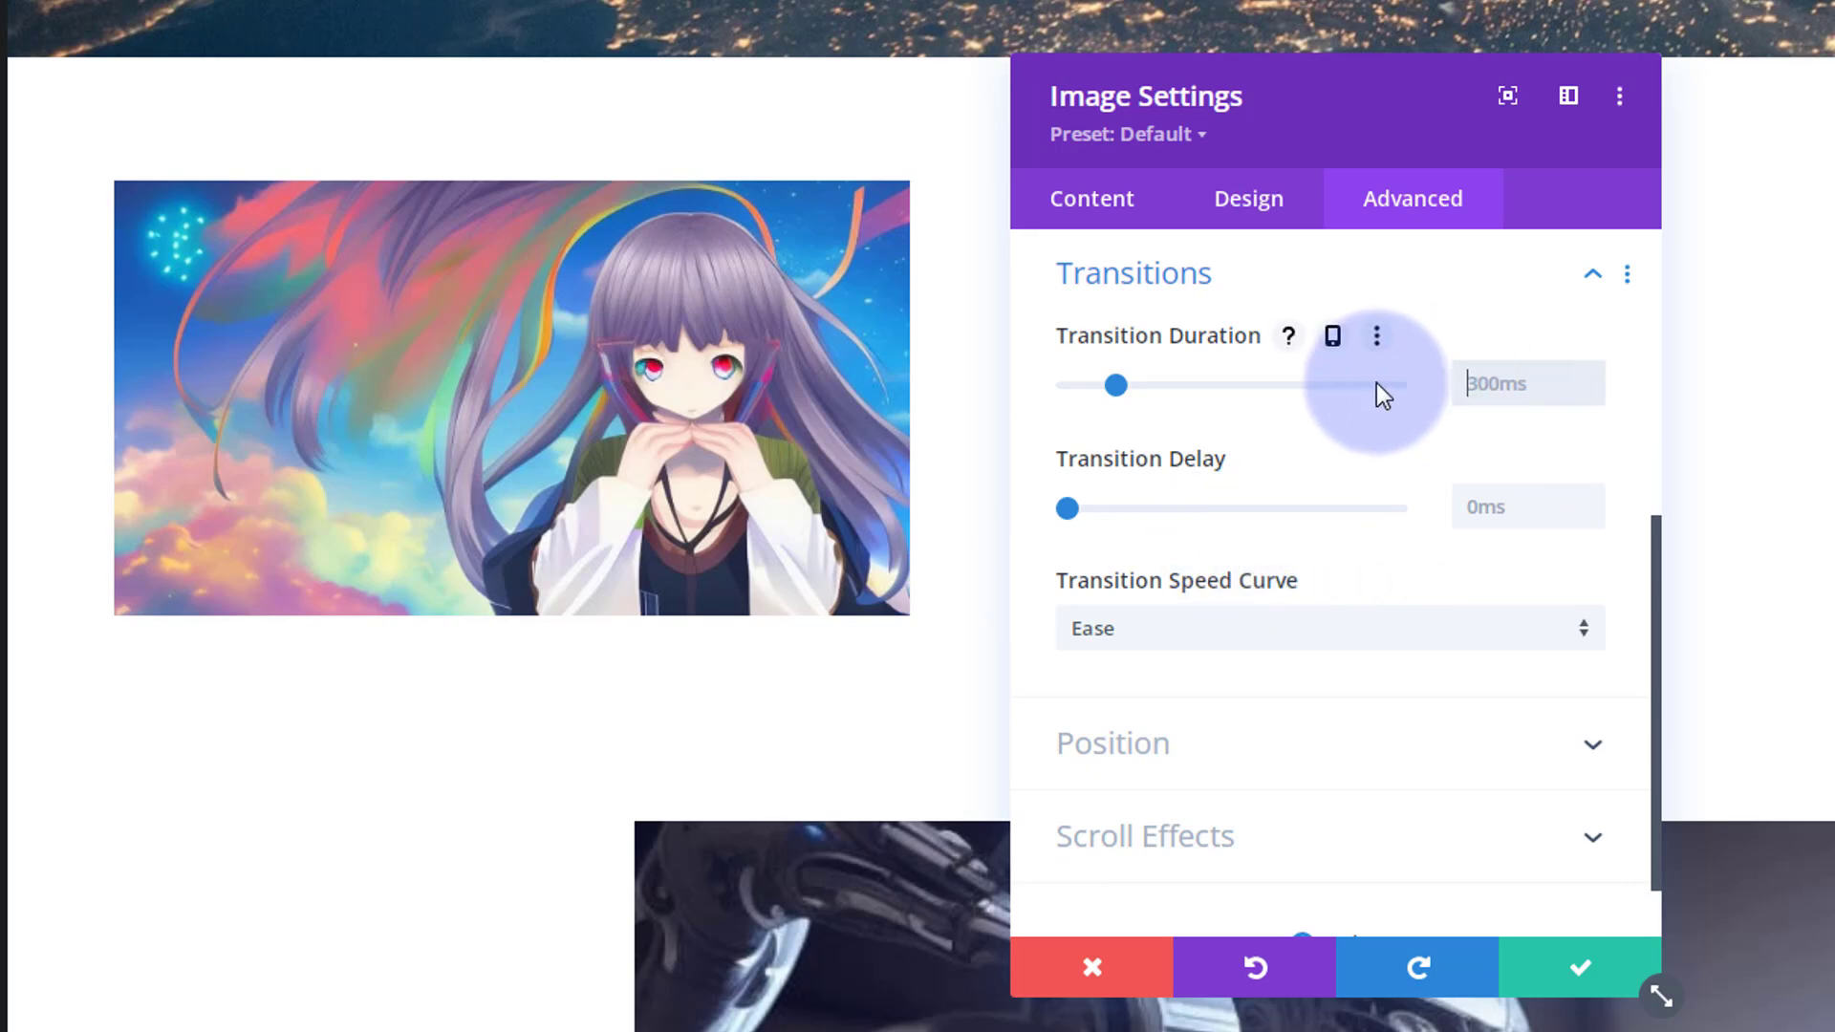
key("ctrl+a")
key("BackSpace")
type("800ms")
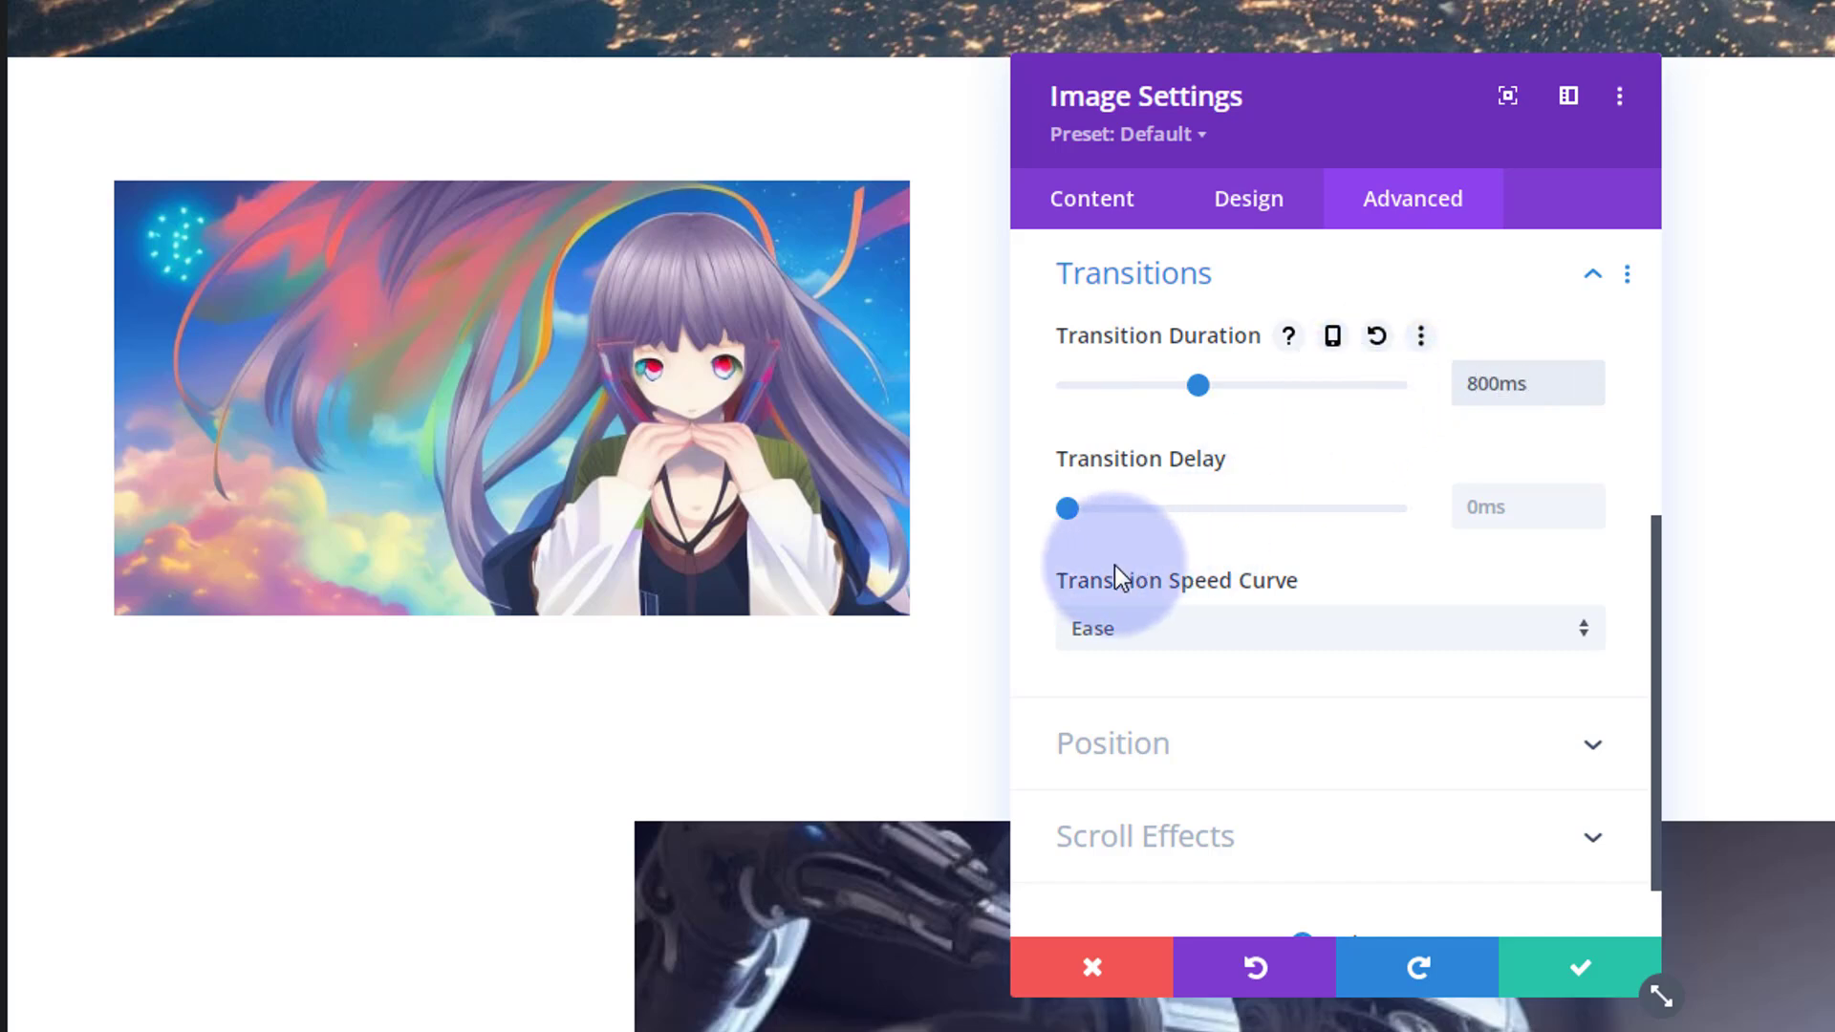
left_click(1245, 635)
left_click(1206, 660)
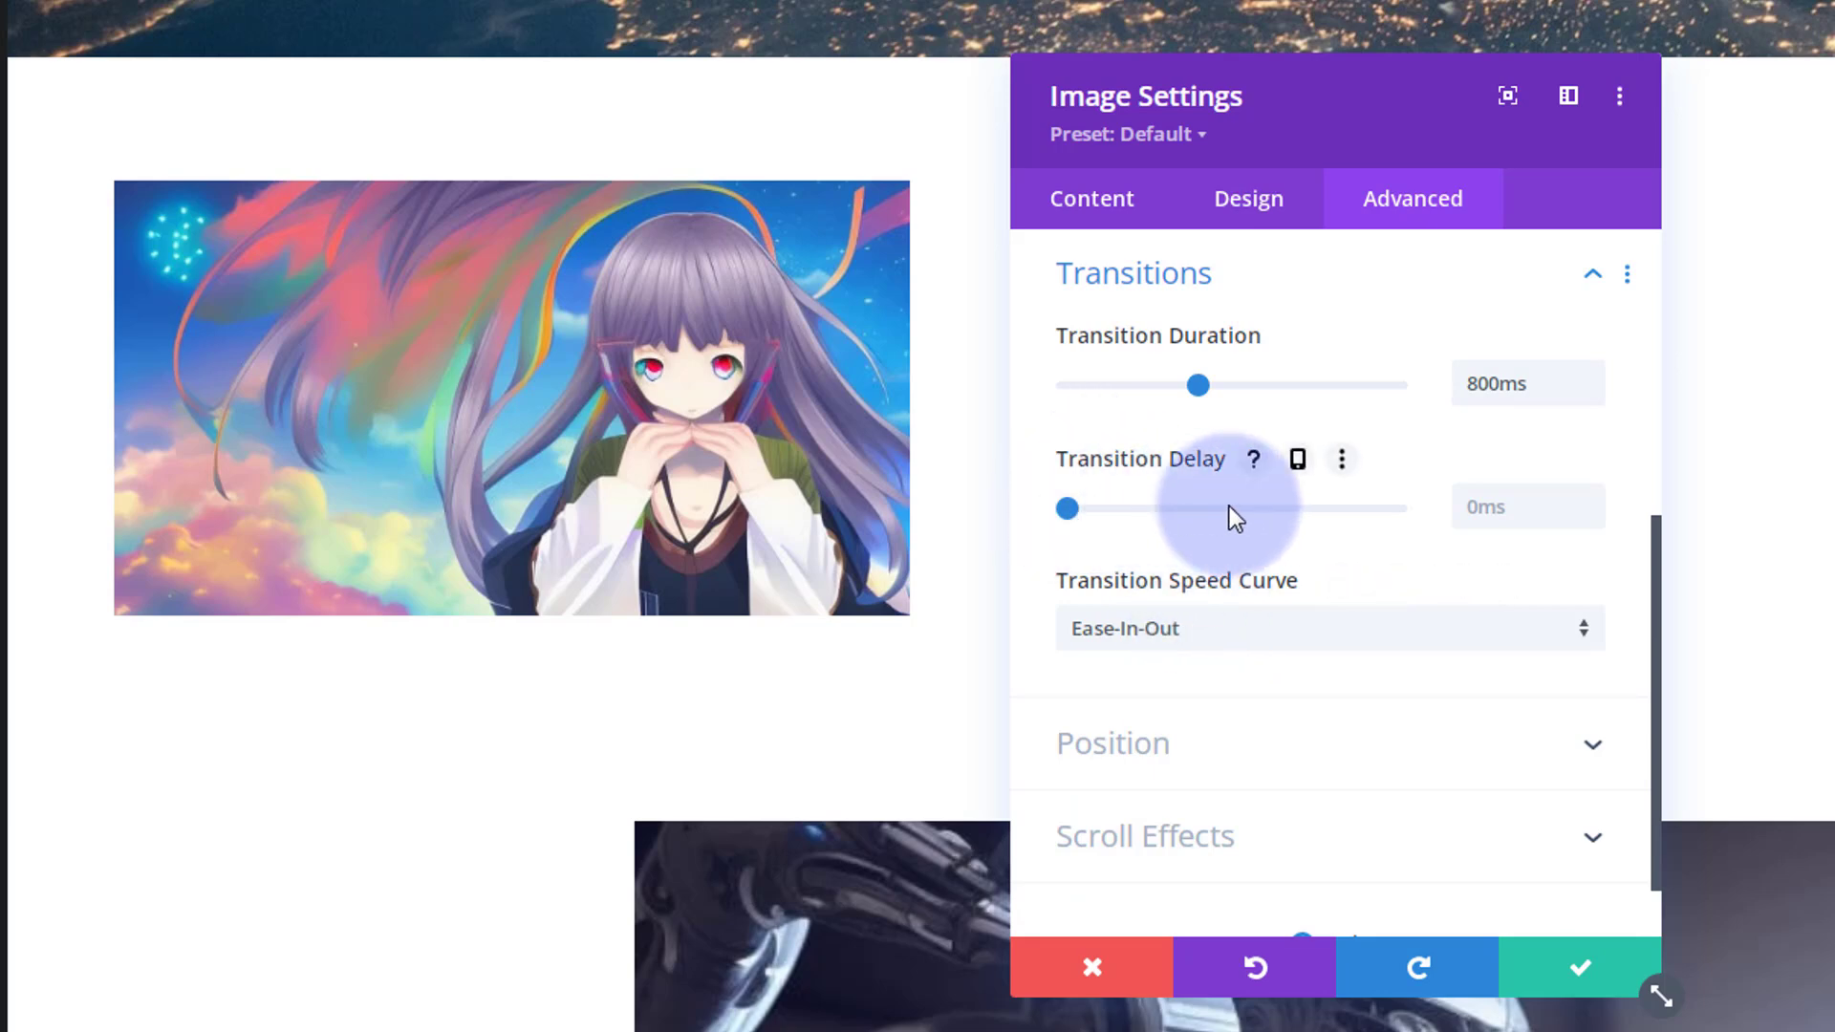
left_click_drag(779, 442, 1529, 504)
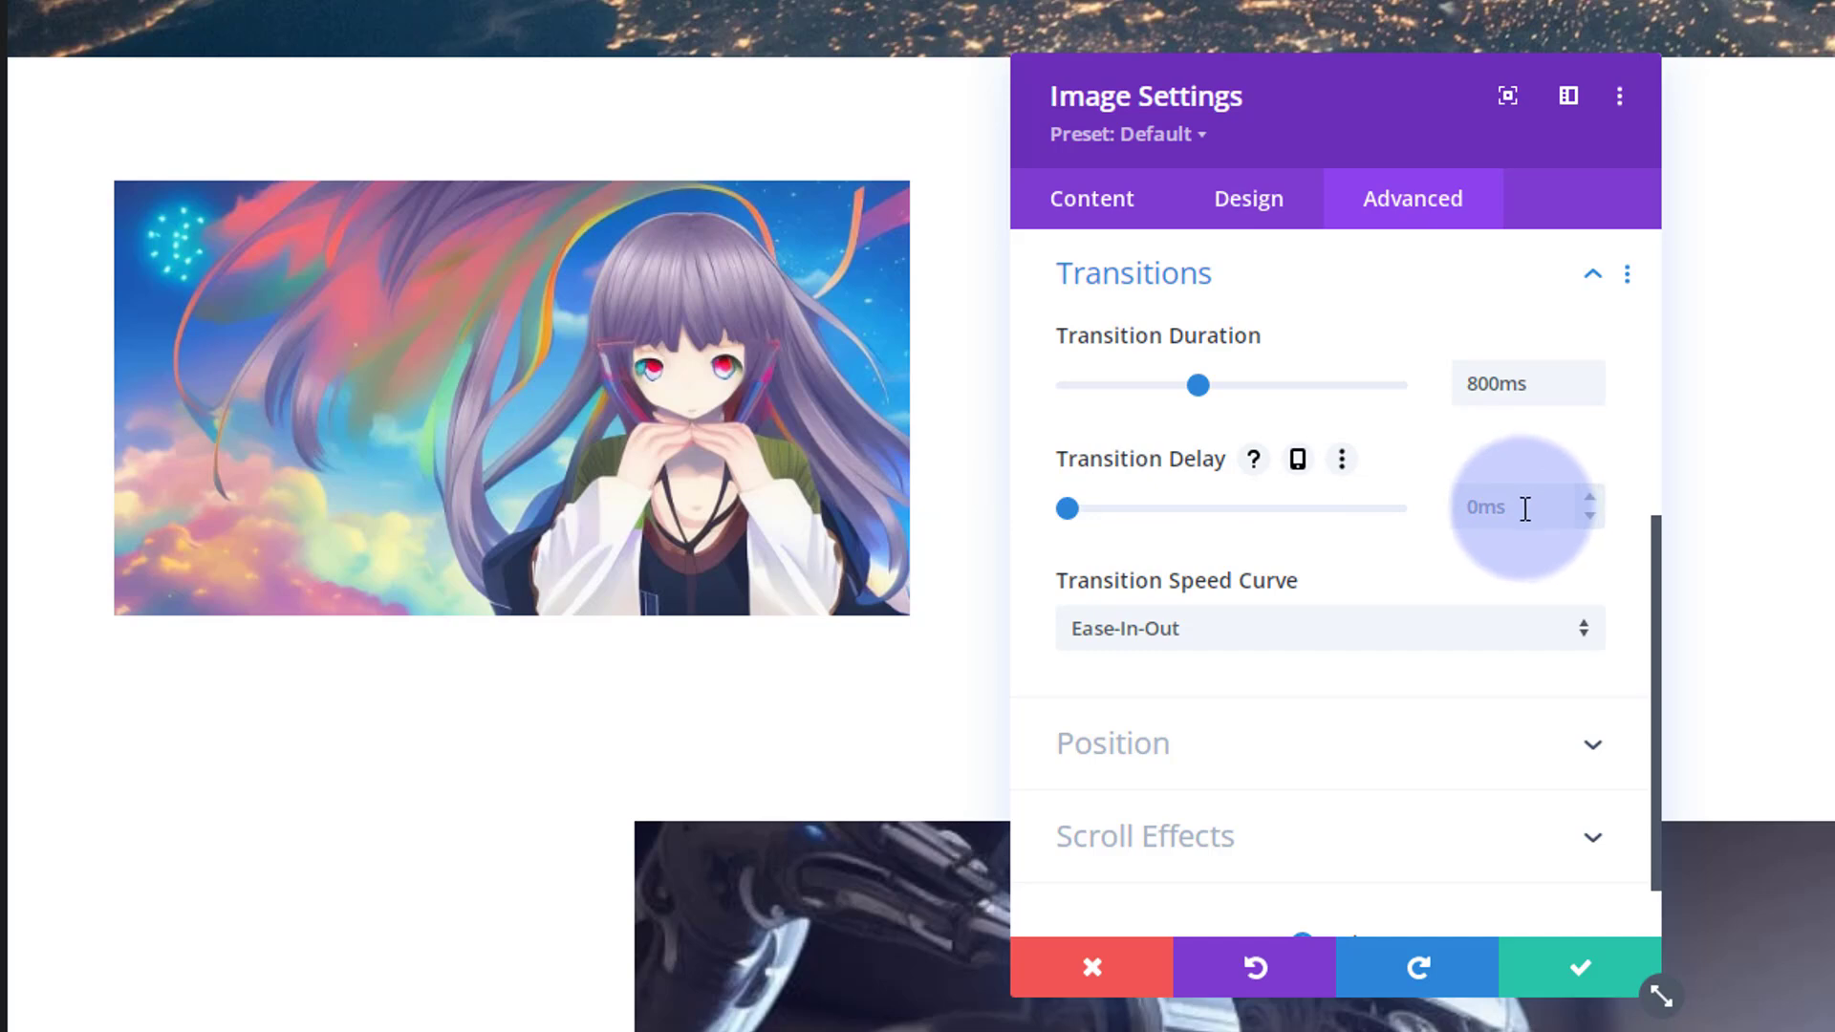
Clear the Image Title Text in the image's attributes
scroll(1379, 779, "up", 3)
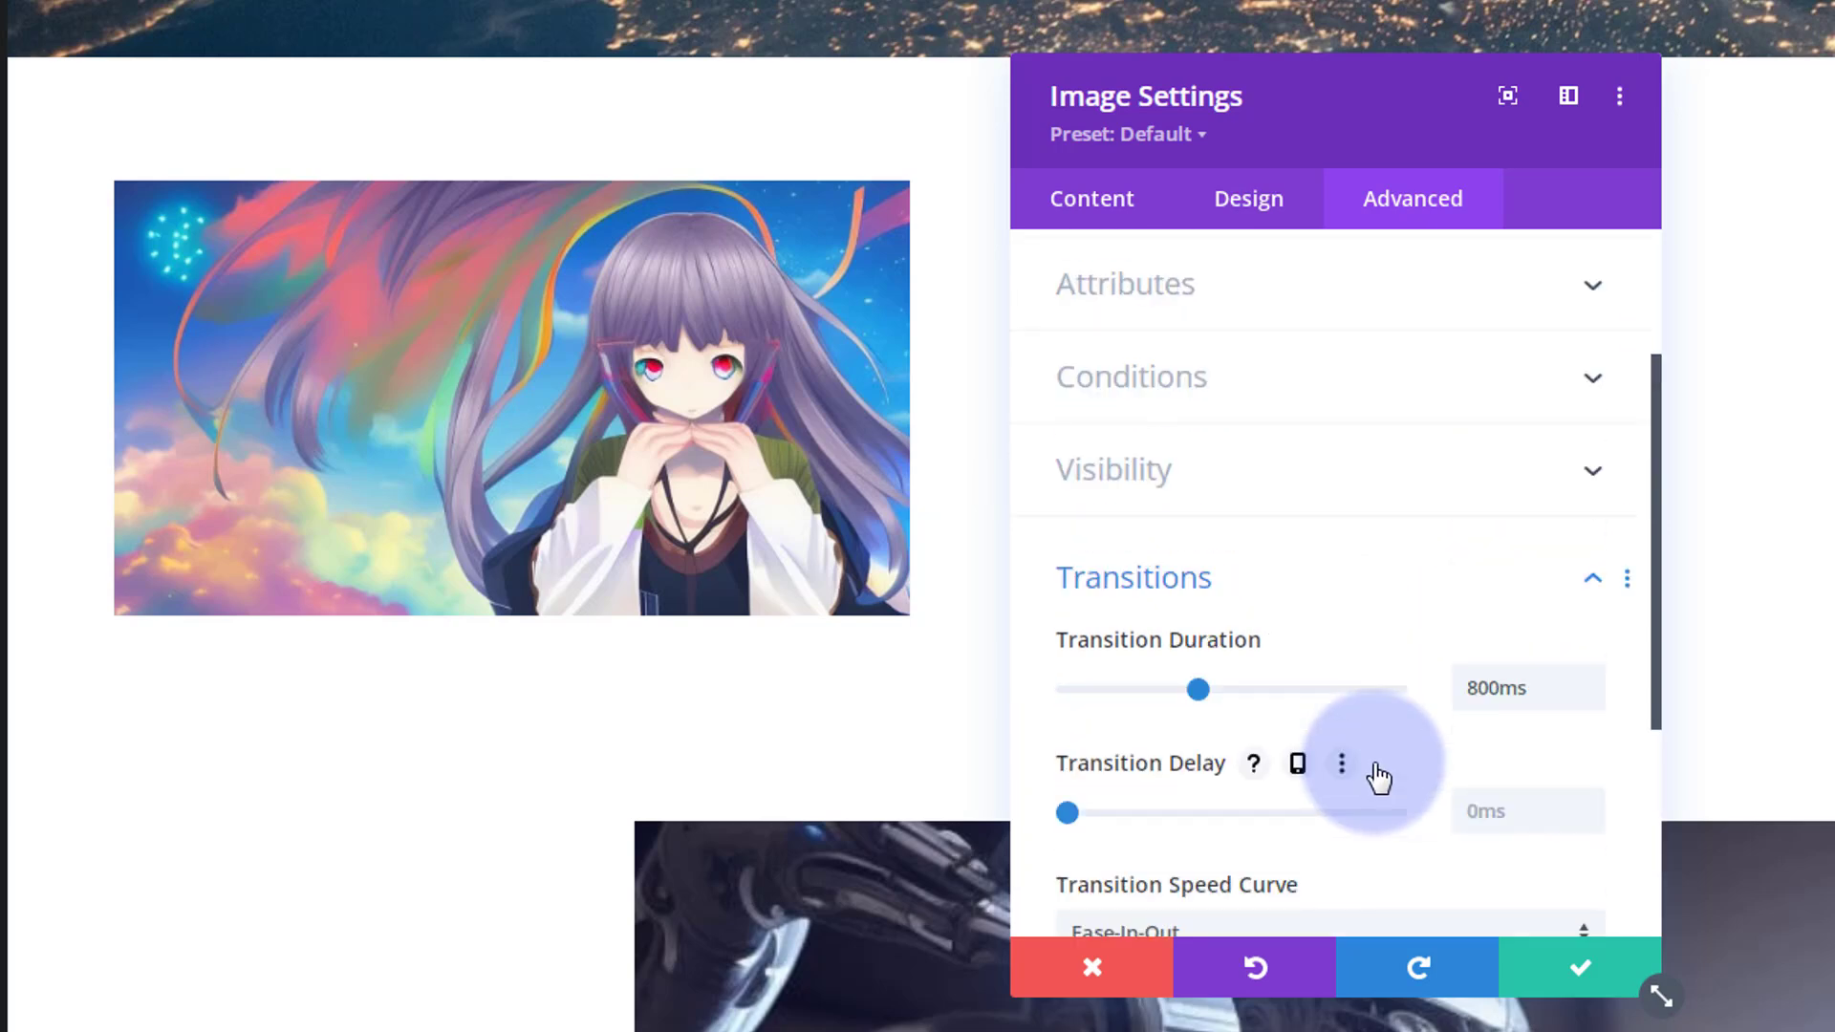
scroll(1374, 765, "up", 3)
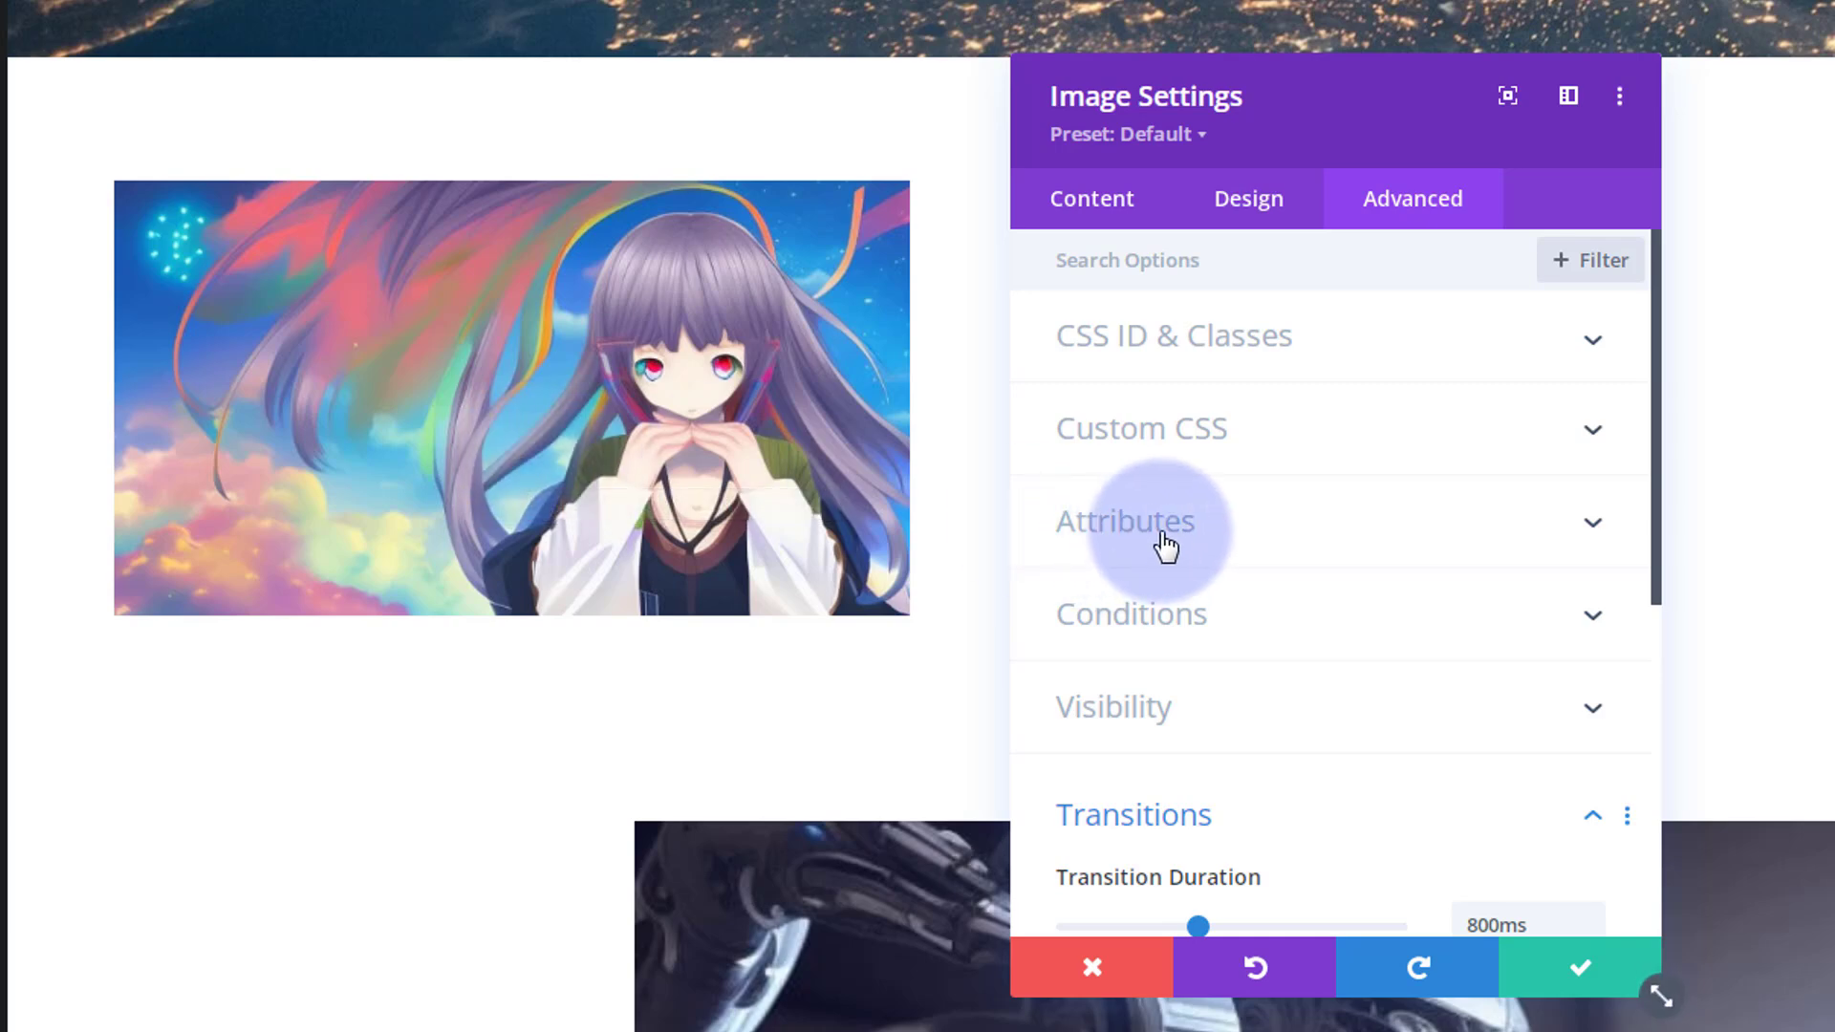
left_click(1294, 530)
left_click_drag(1431, 503, 933, 501)
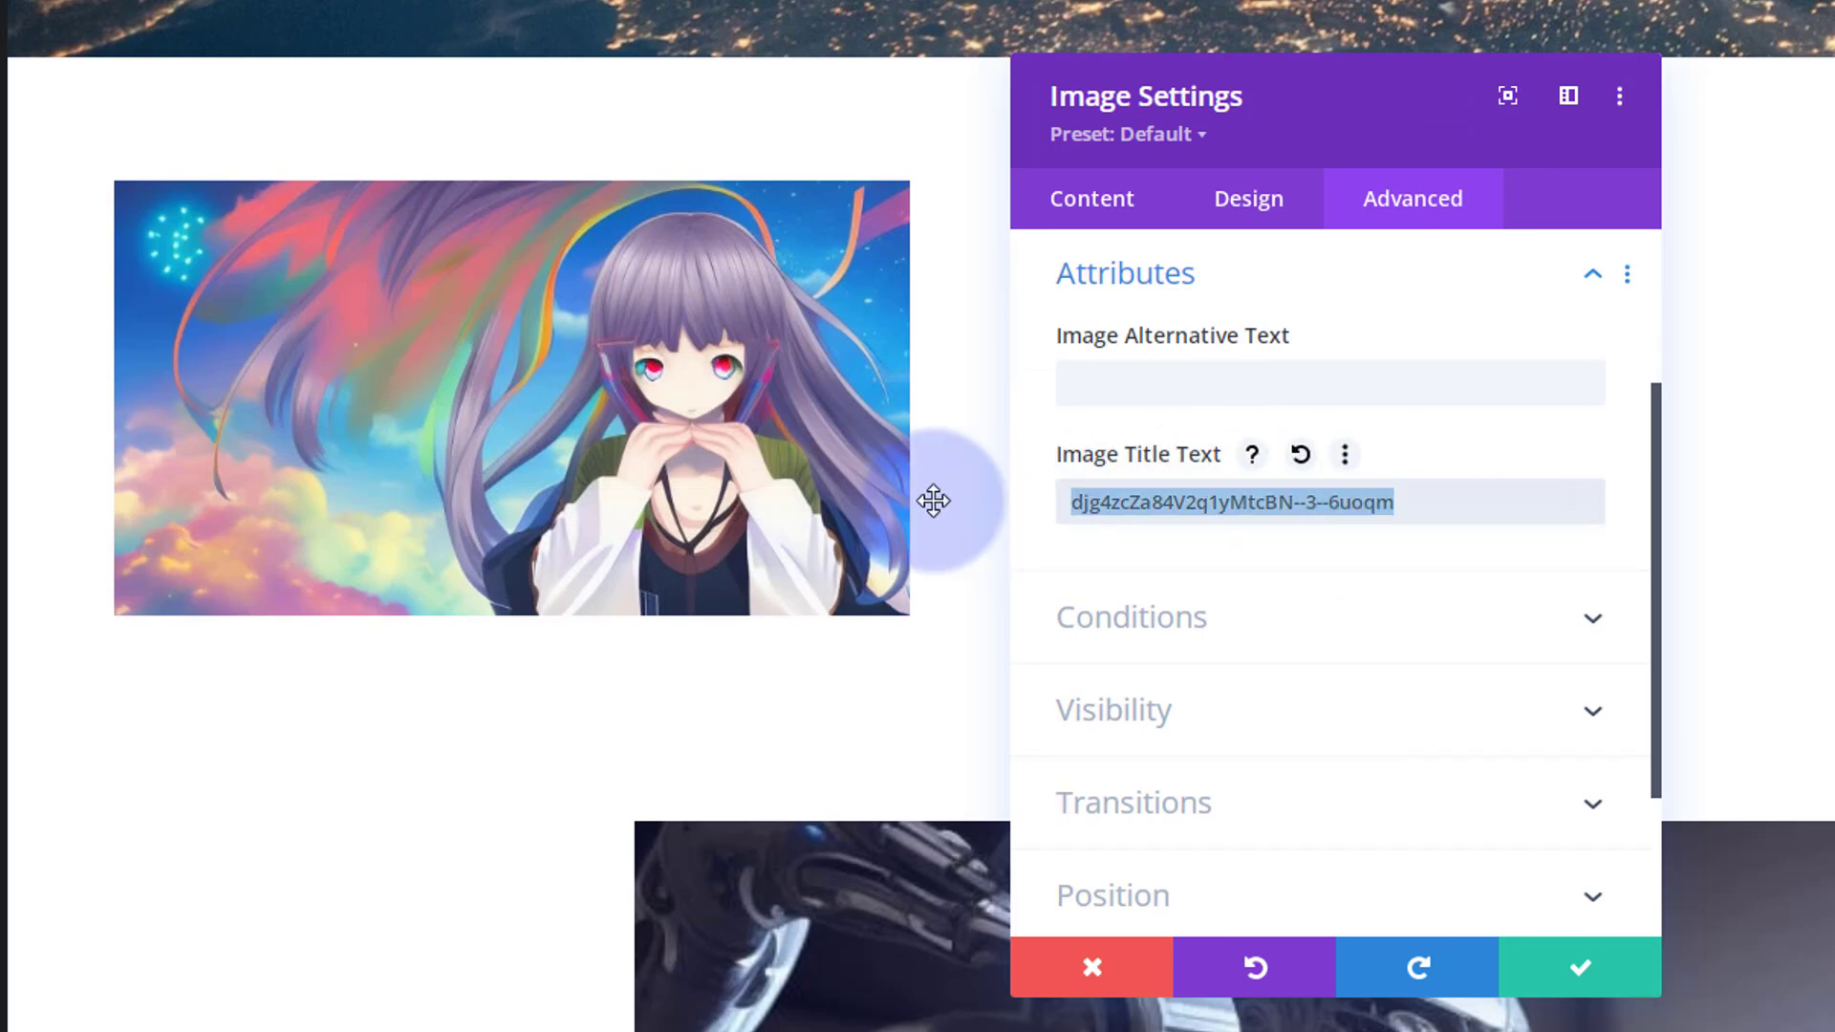
key("BackSpace")
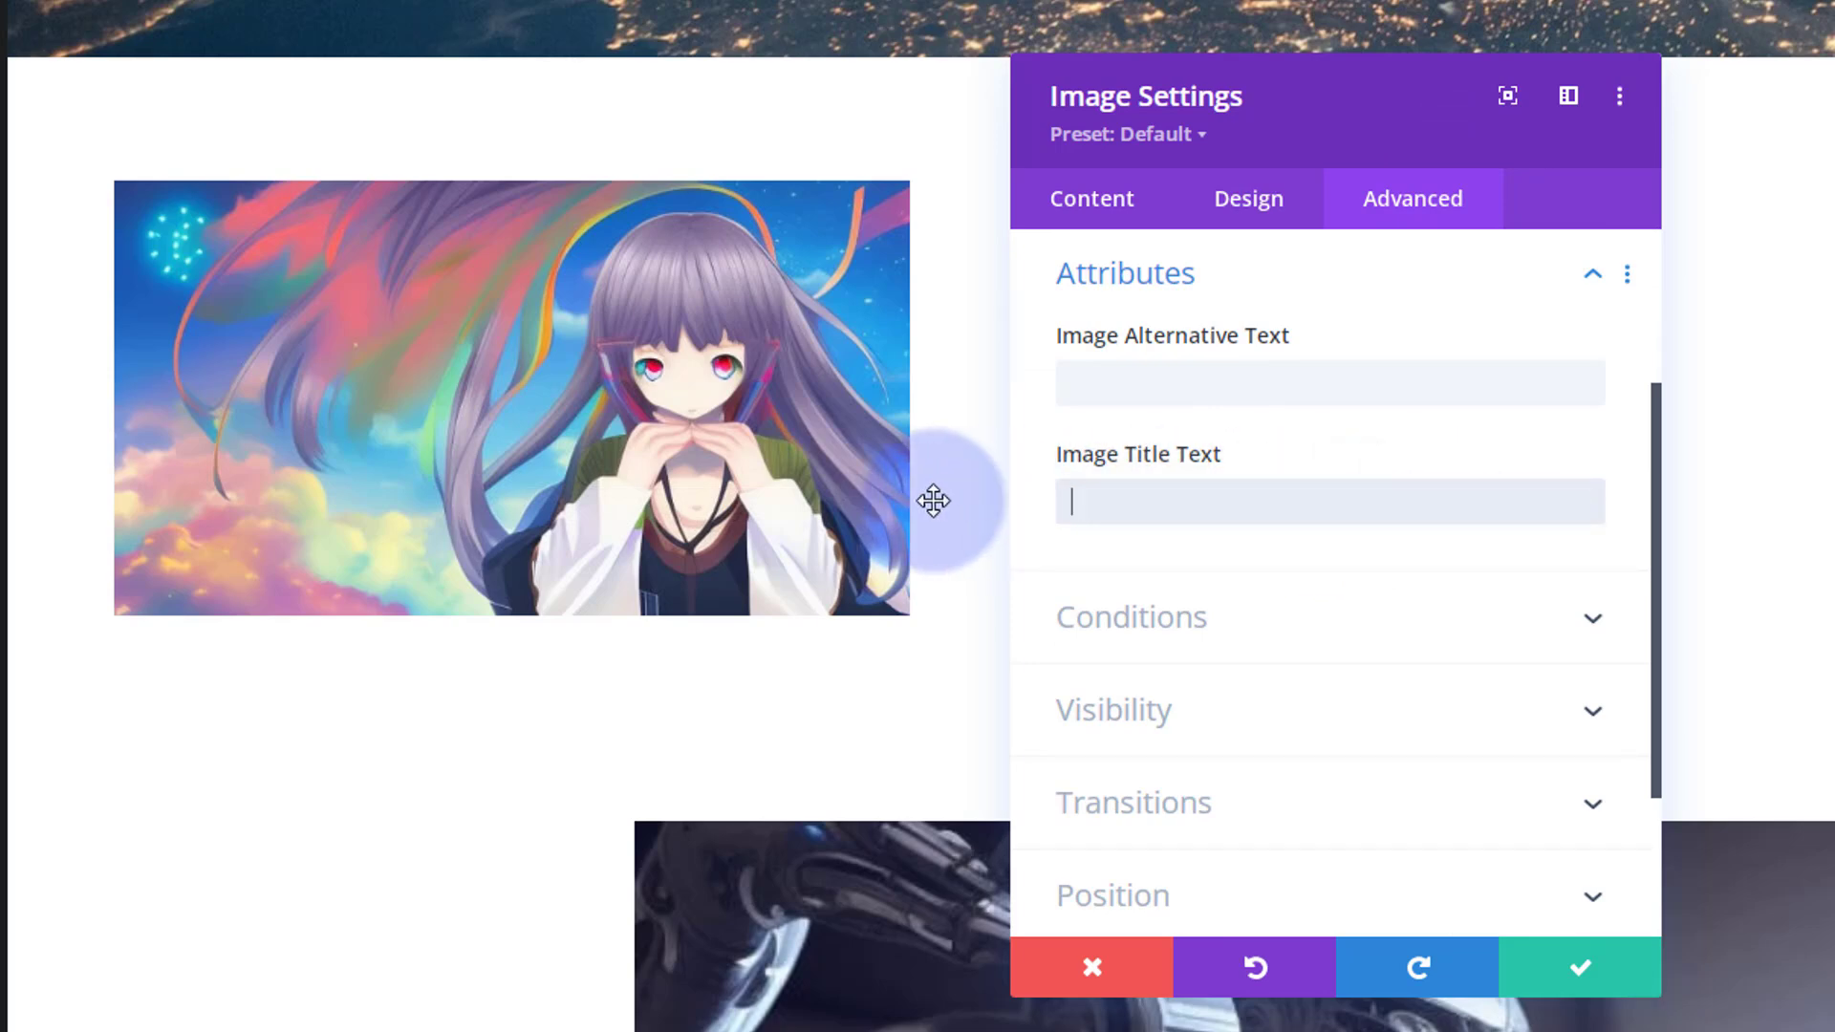
left_click(1136, 500)
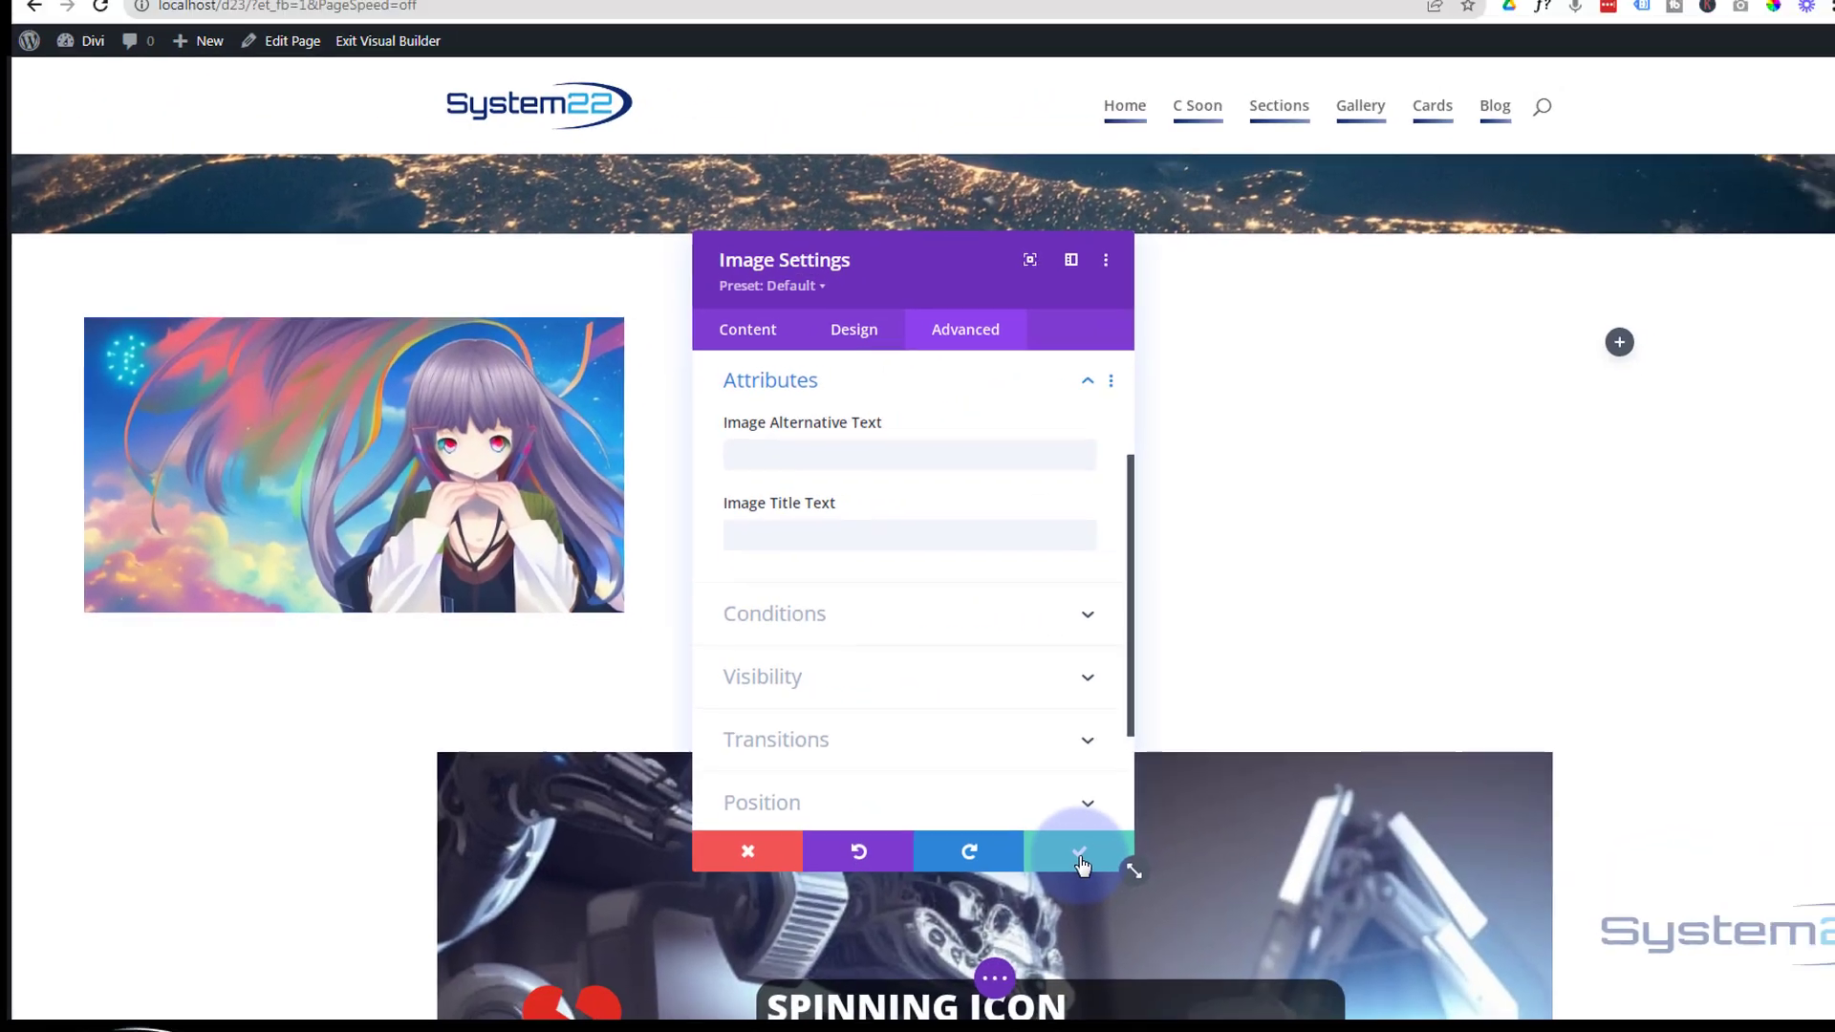
Save the image settings and the page, and exit the Visual Builder
left_click(1517, 956)
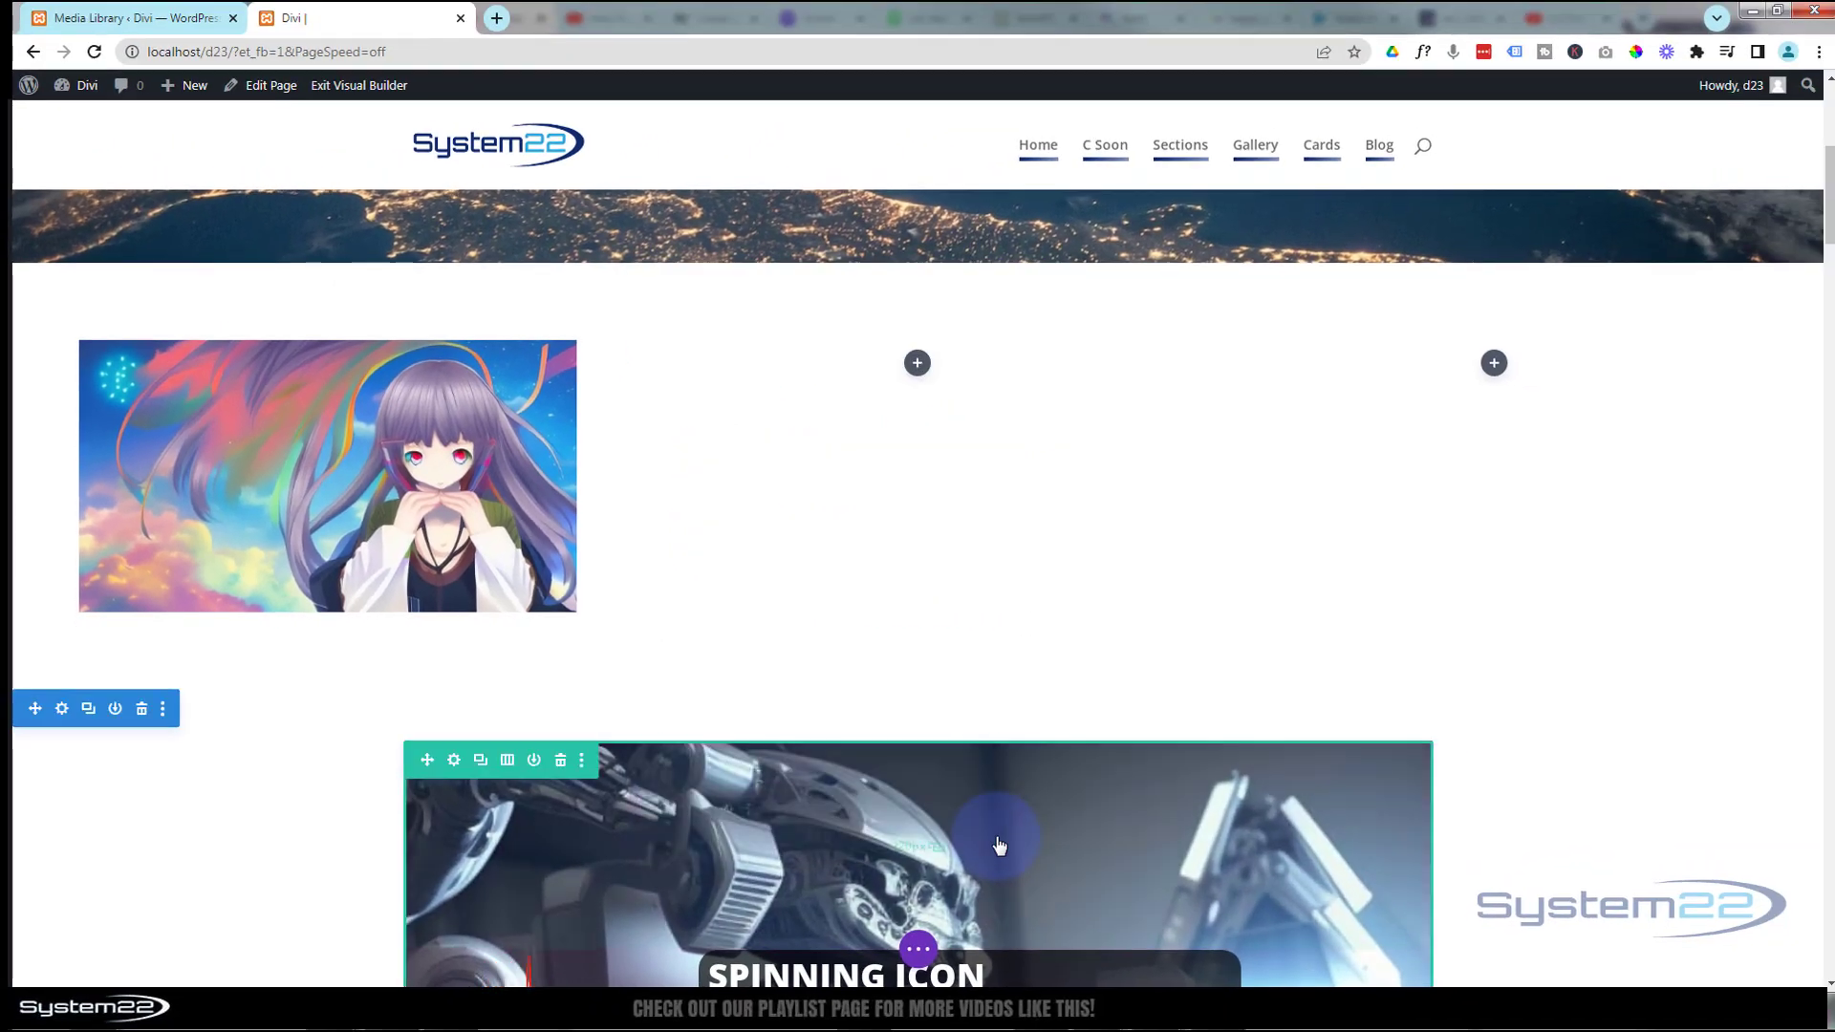
left_click(918, 949)
left_click(1768, 952)
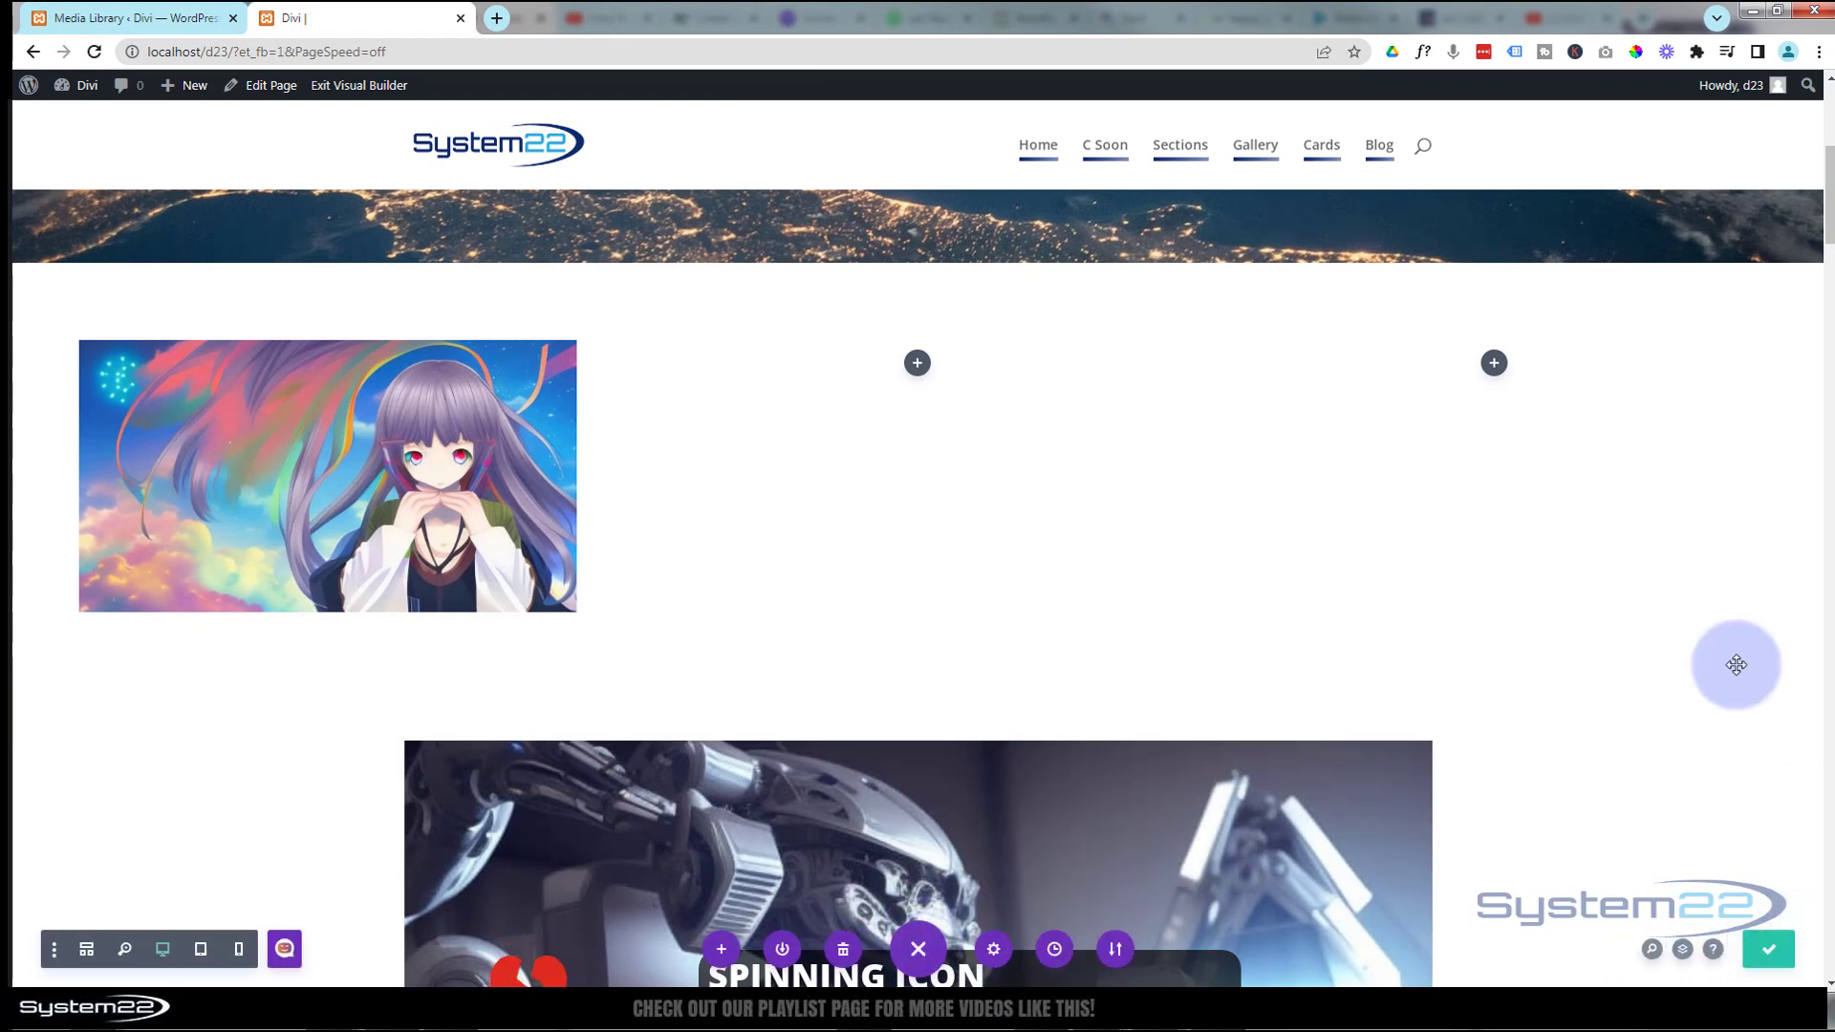
left_click(337, 88)
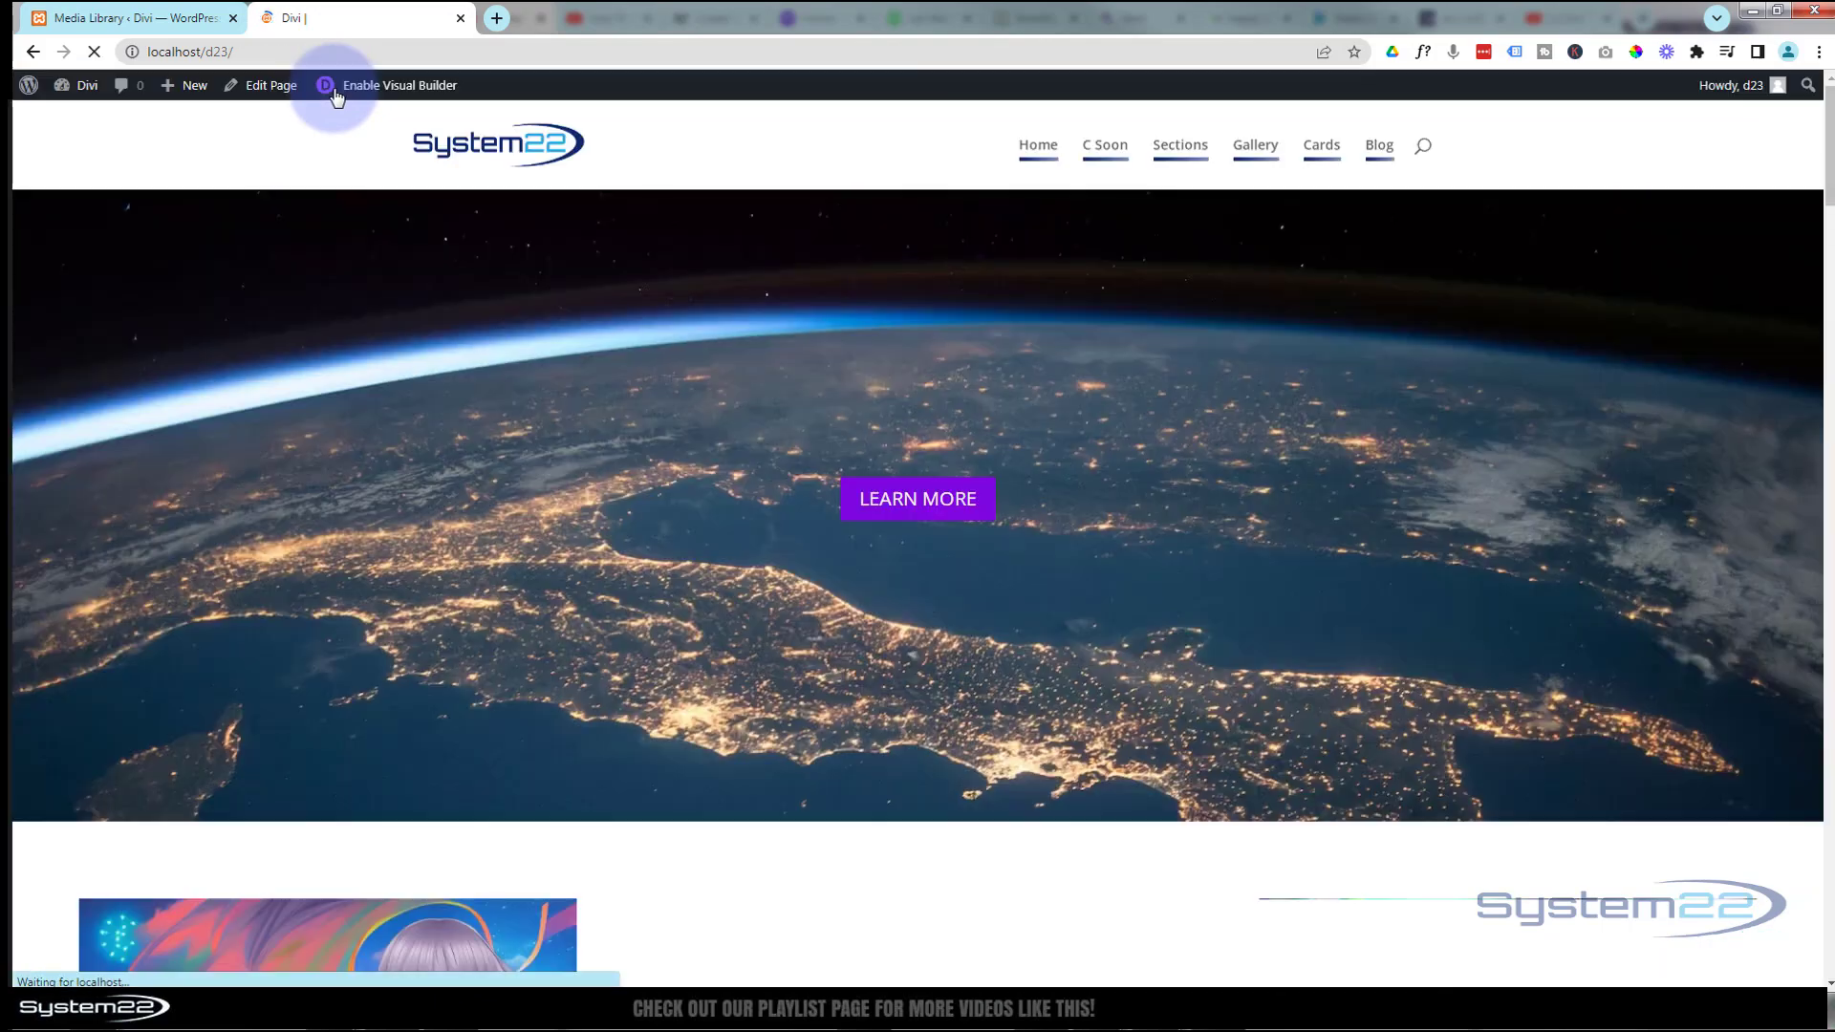
Check the image's hover enlargement and shadow on the live page, and open and close its lightbox
scroll(392, 153, "down", 5)
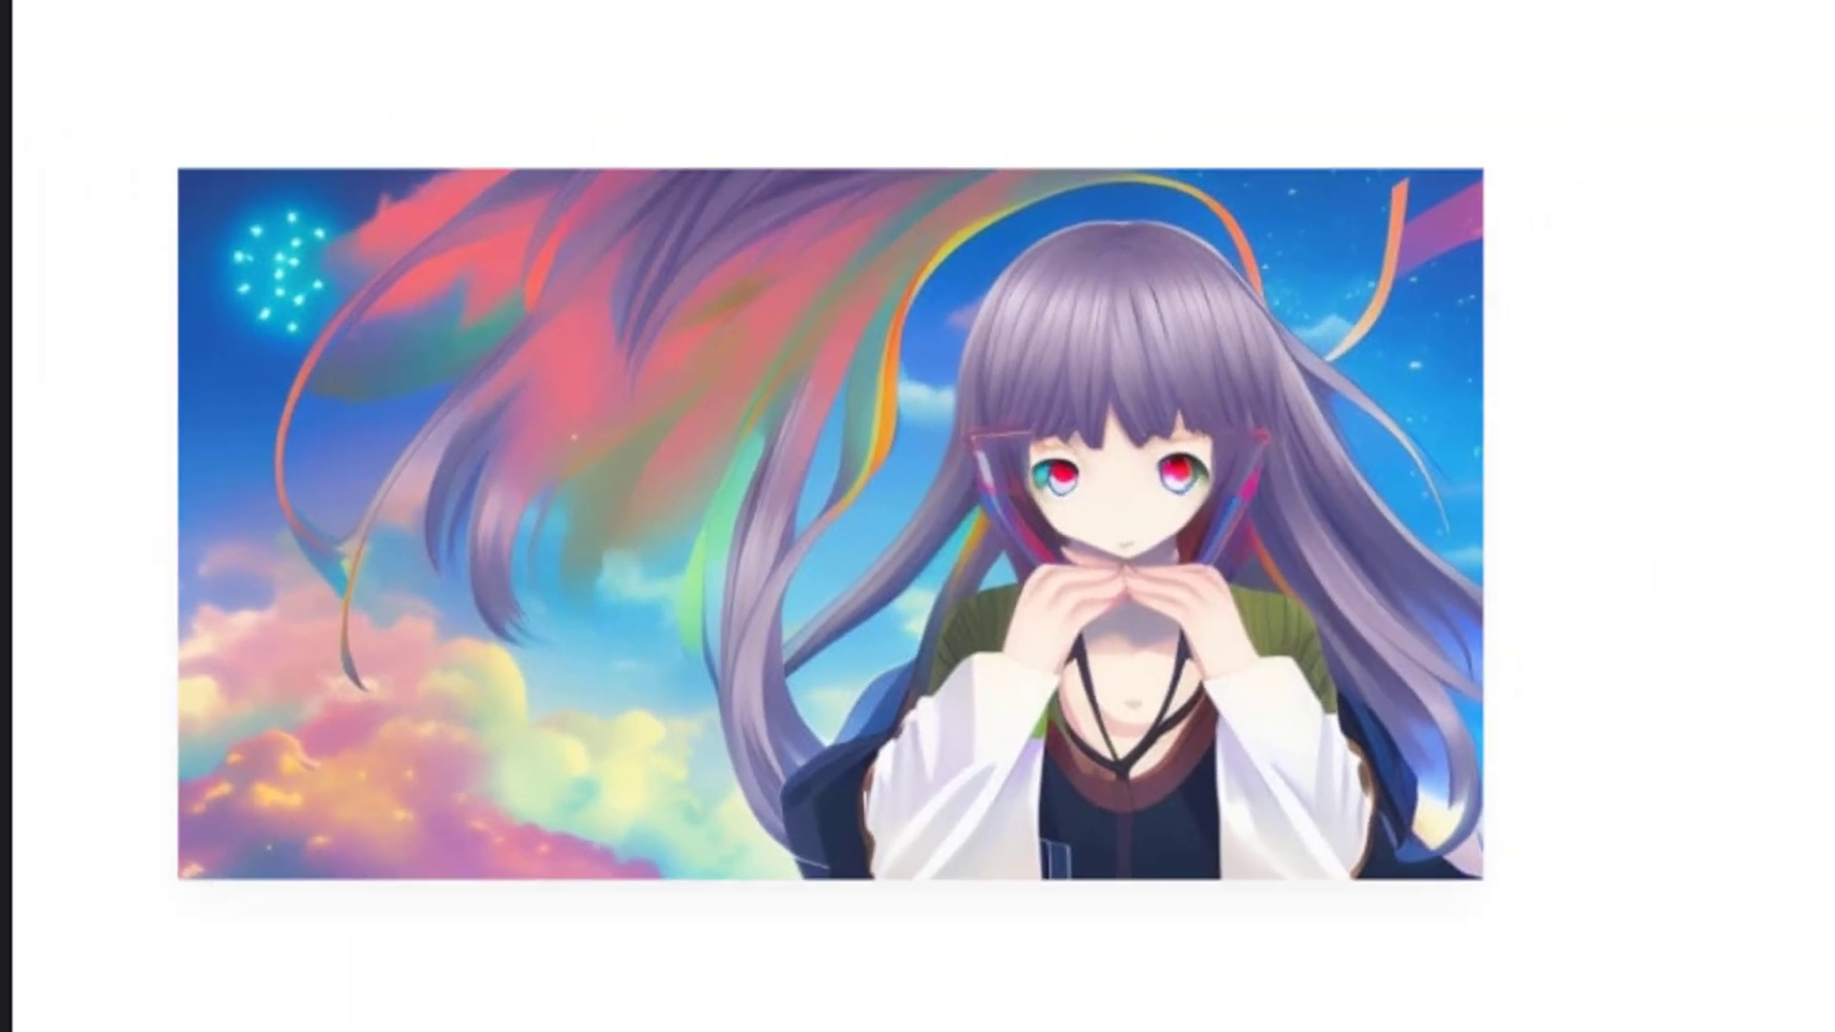
left_click(1487, 571)
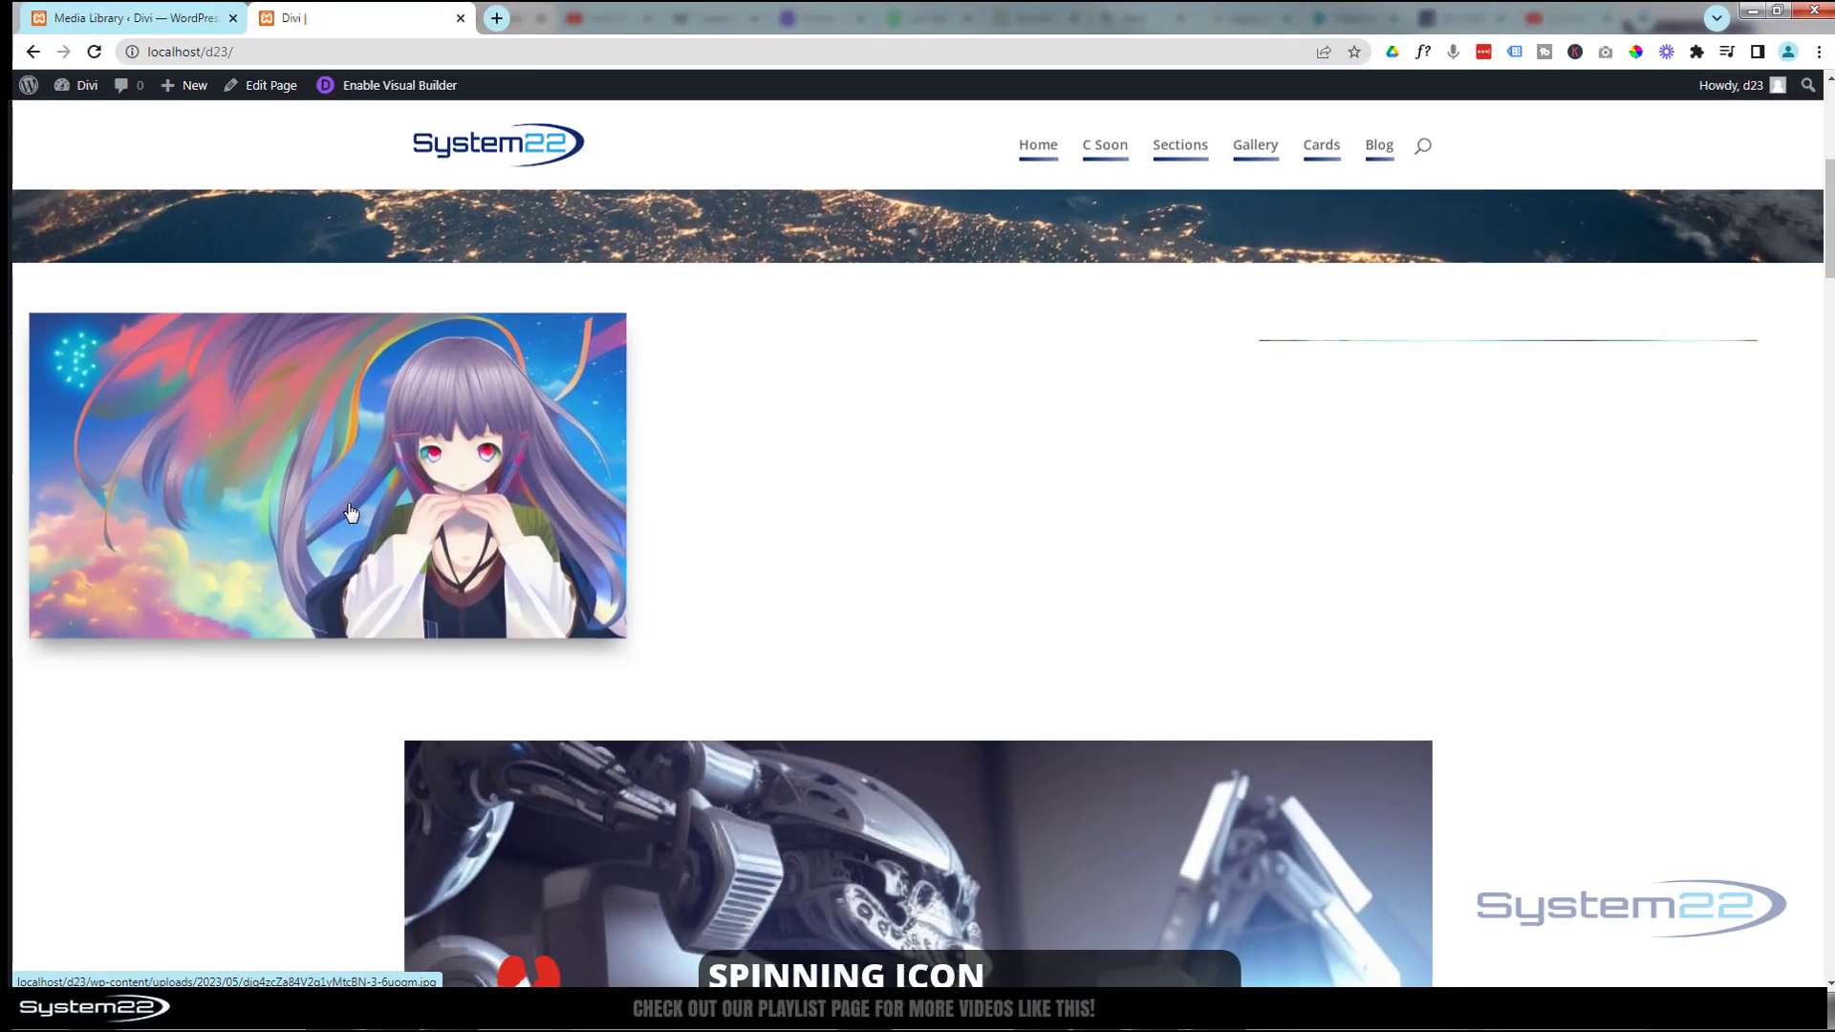
left_click(351, 511)
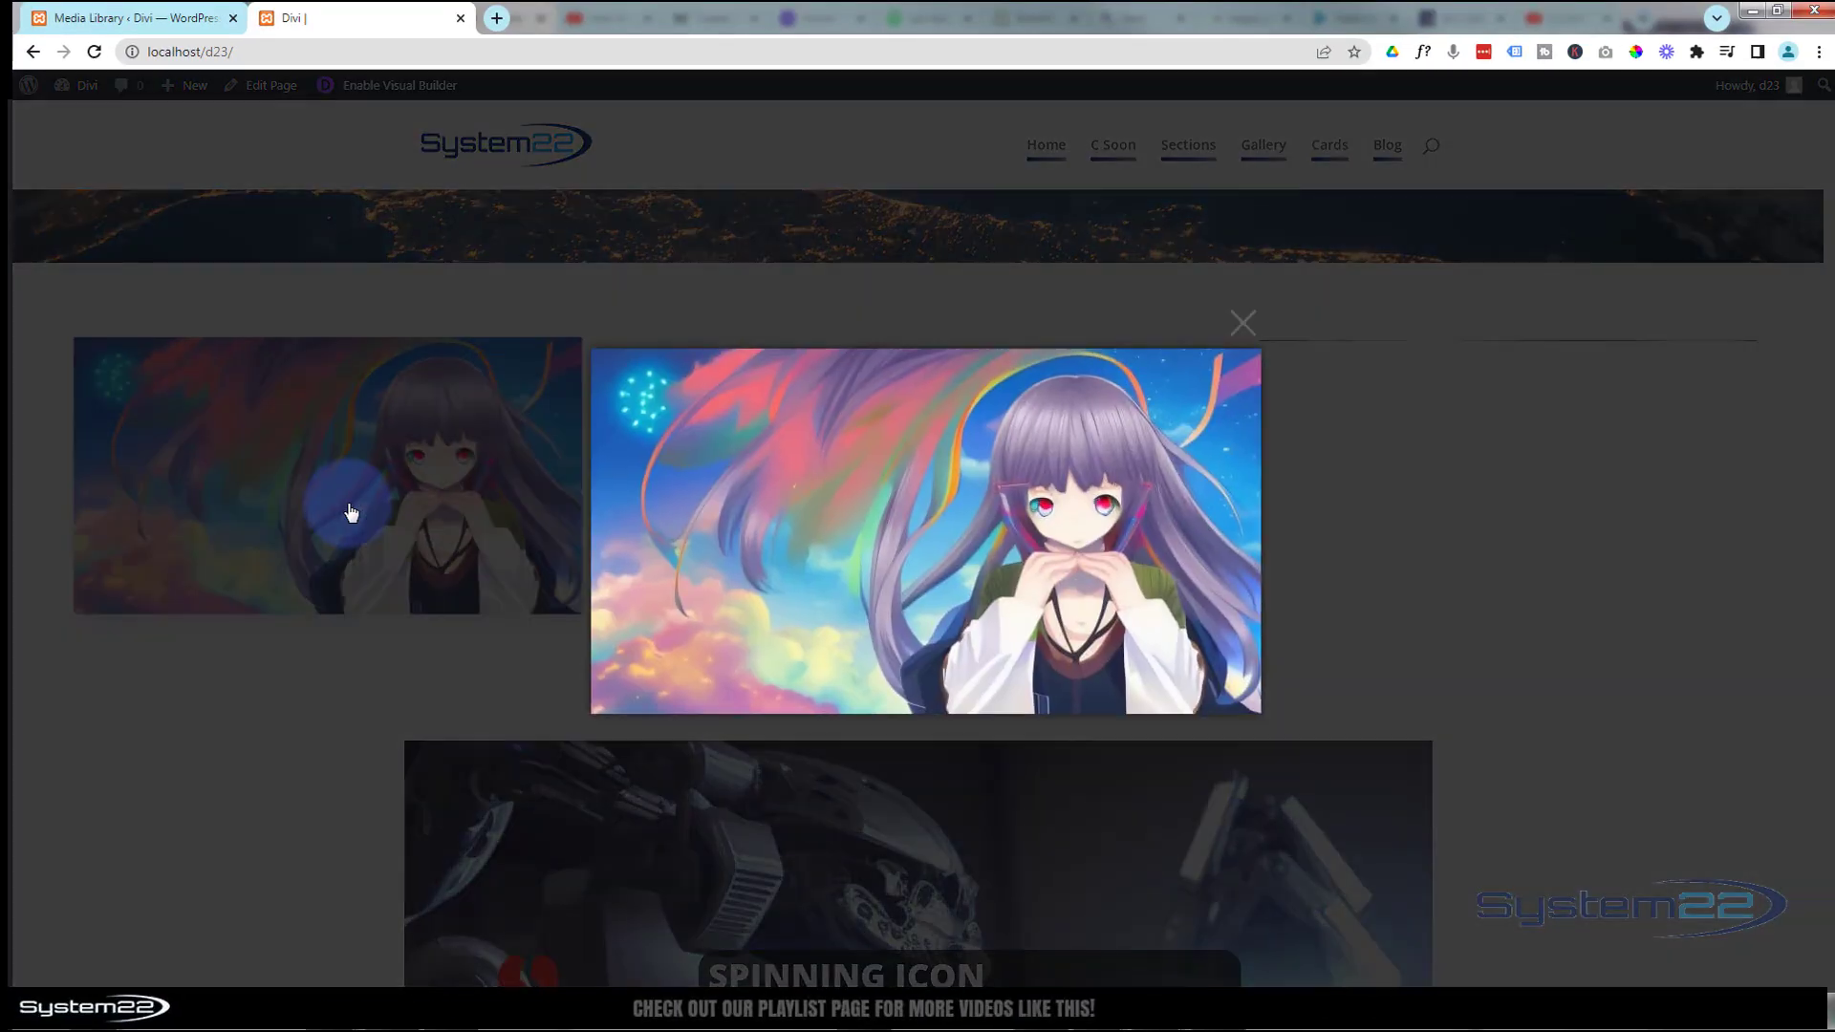
left_click(1243, 325)
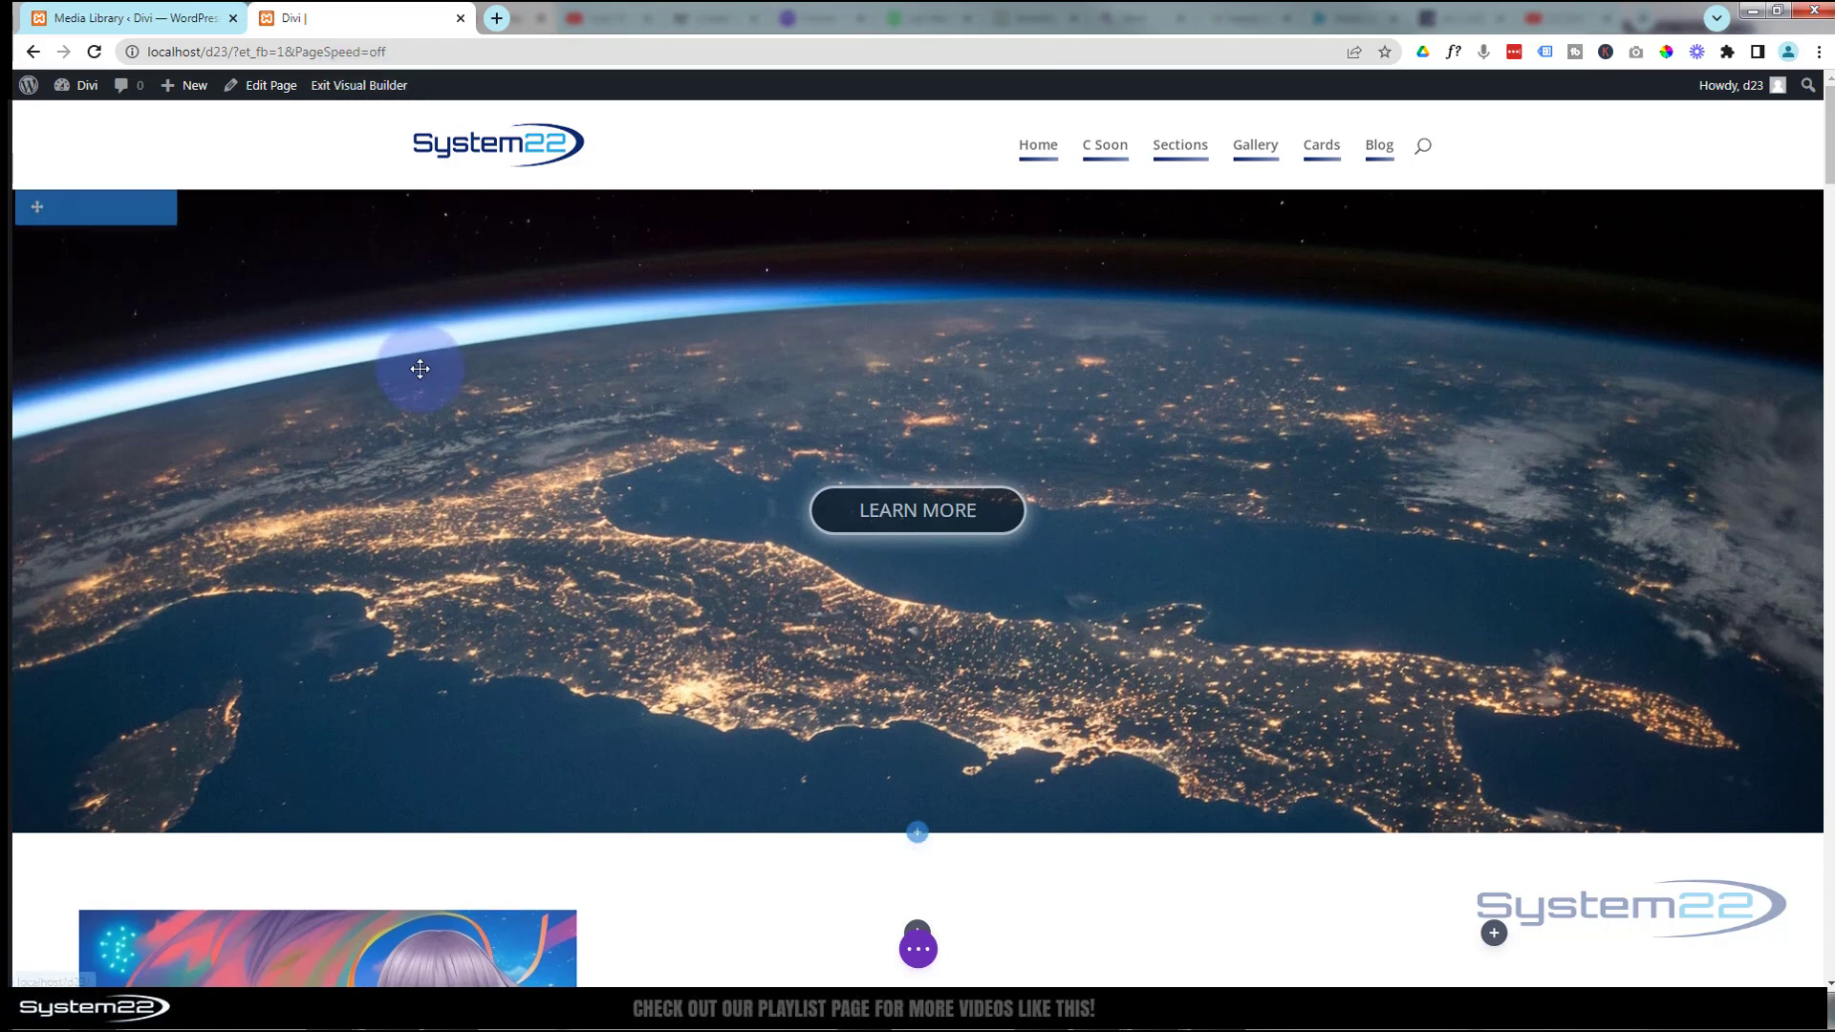
Insert an Image module in the row's empty middle column and choose the media library picture of the two bald men
scroll(414, 373, "down", 4)
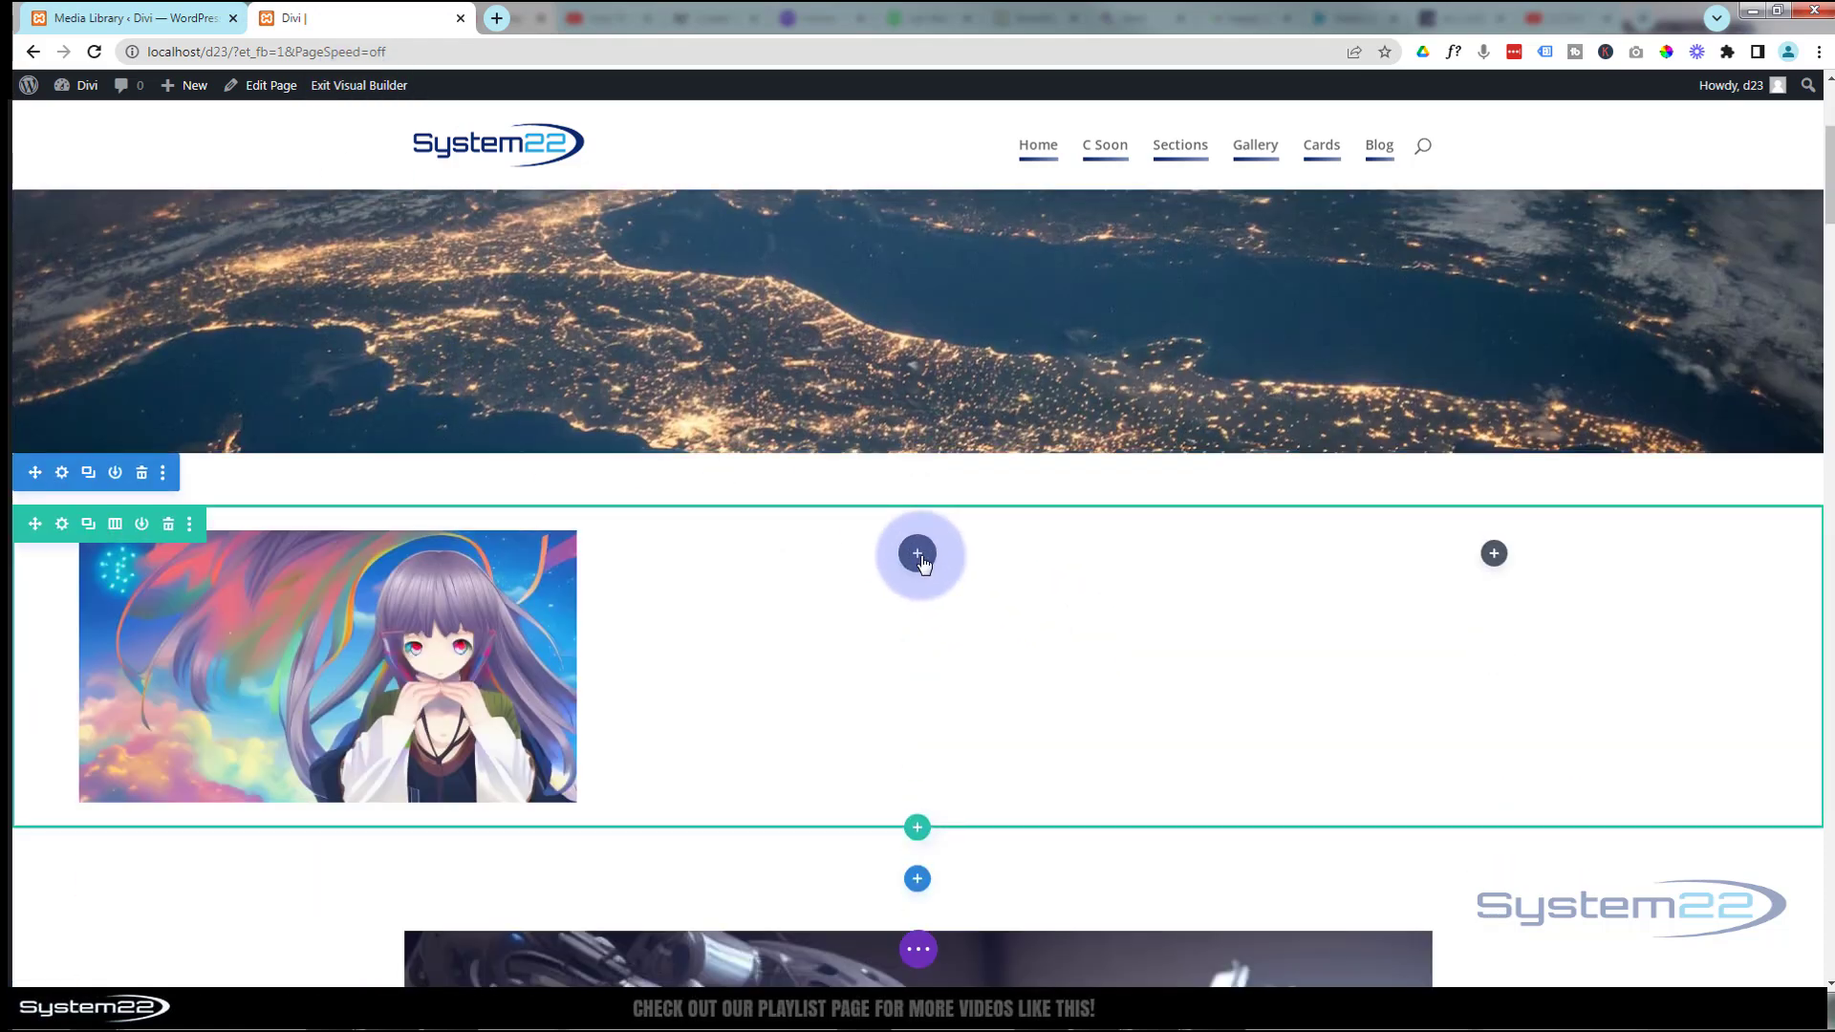
left_click(920, 557)
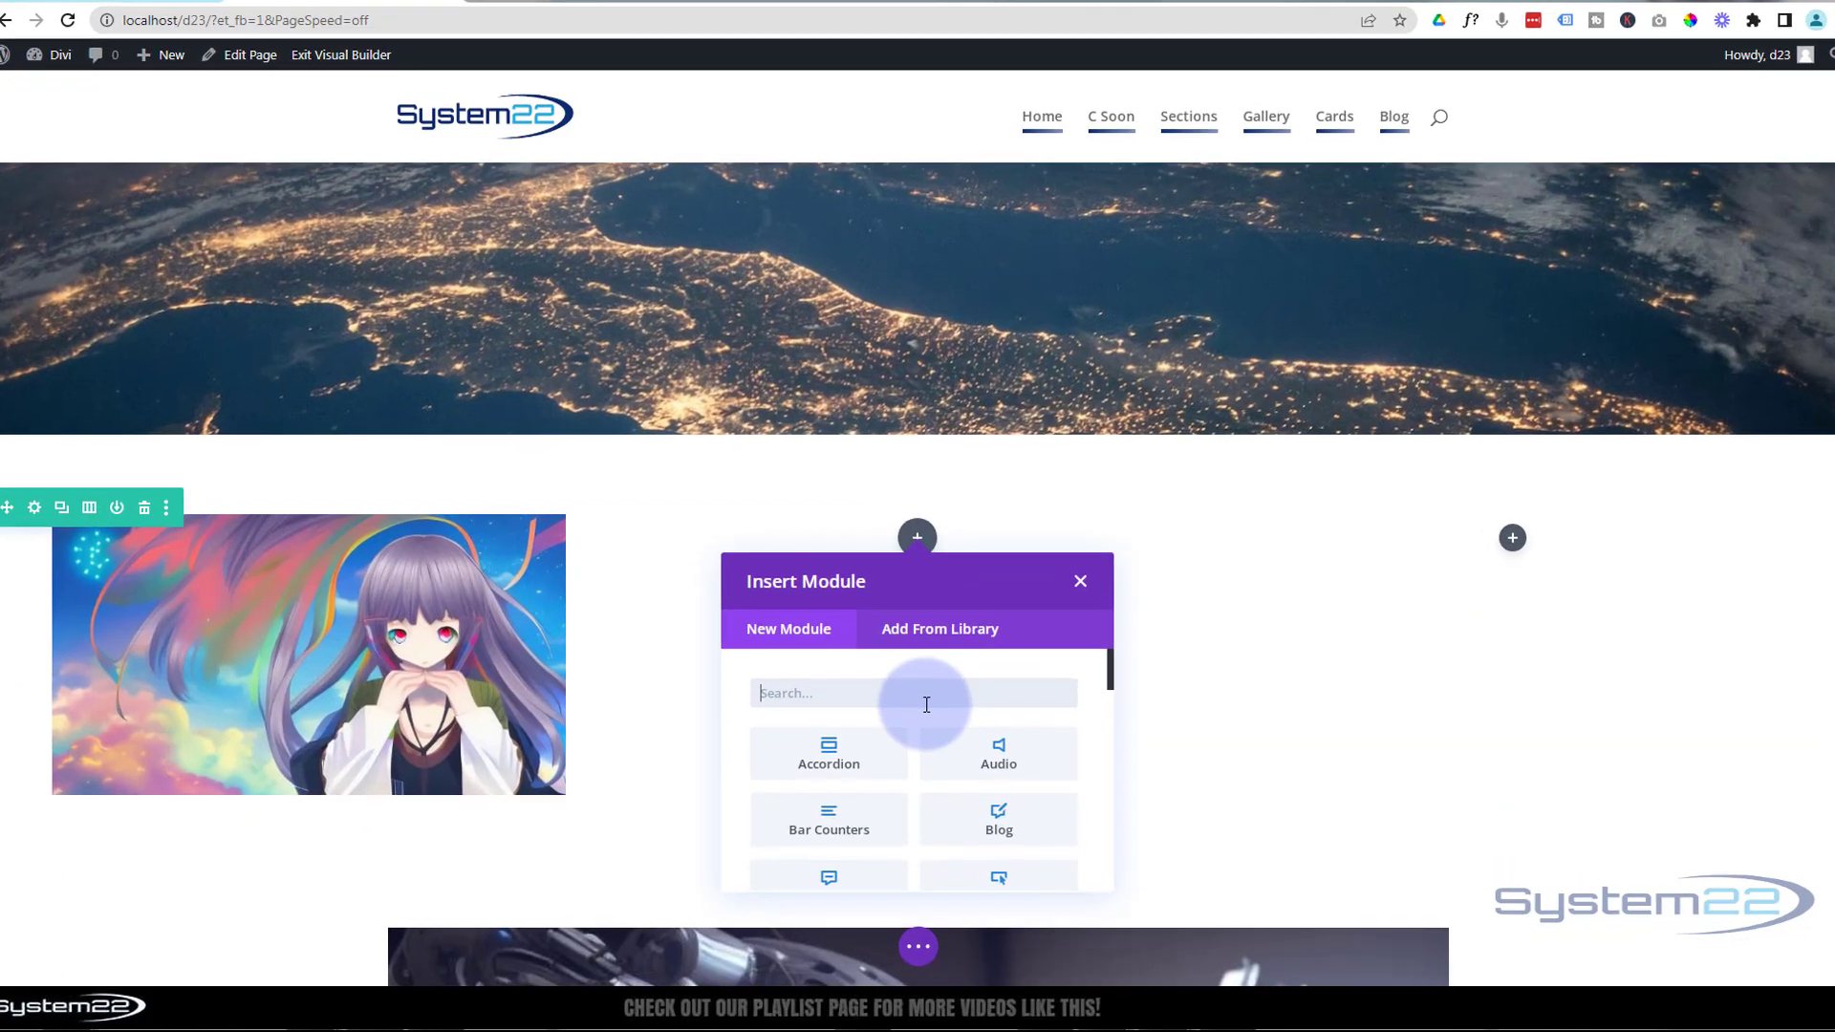
scroll(927, 582, "down", 6)
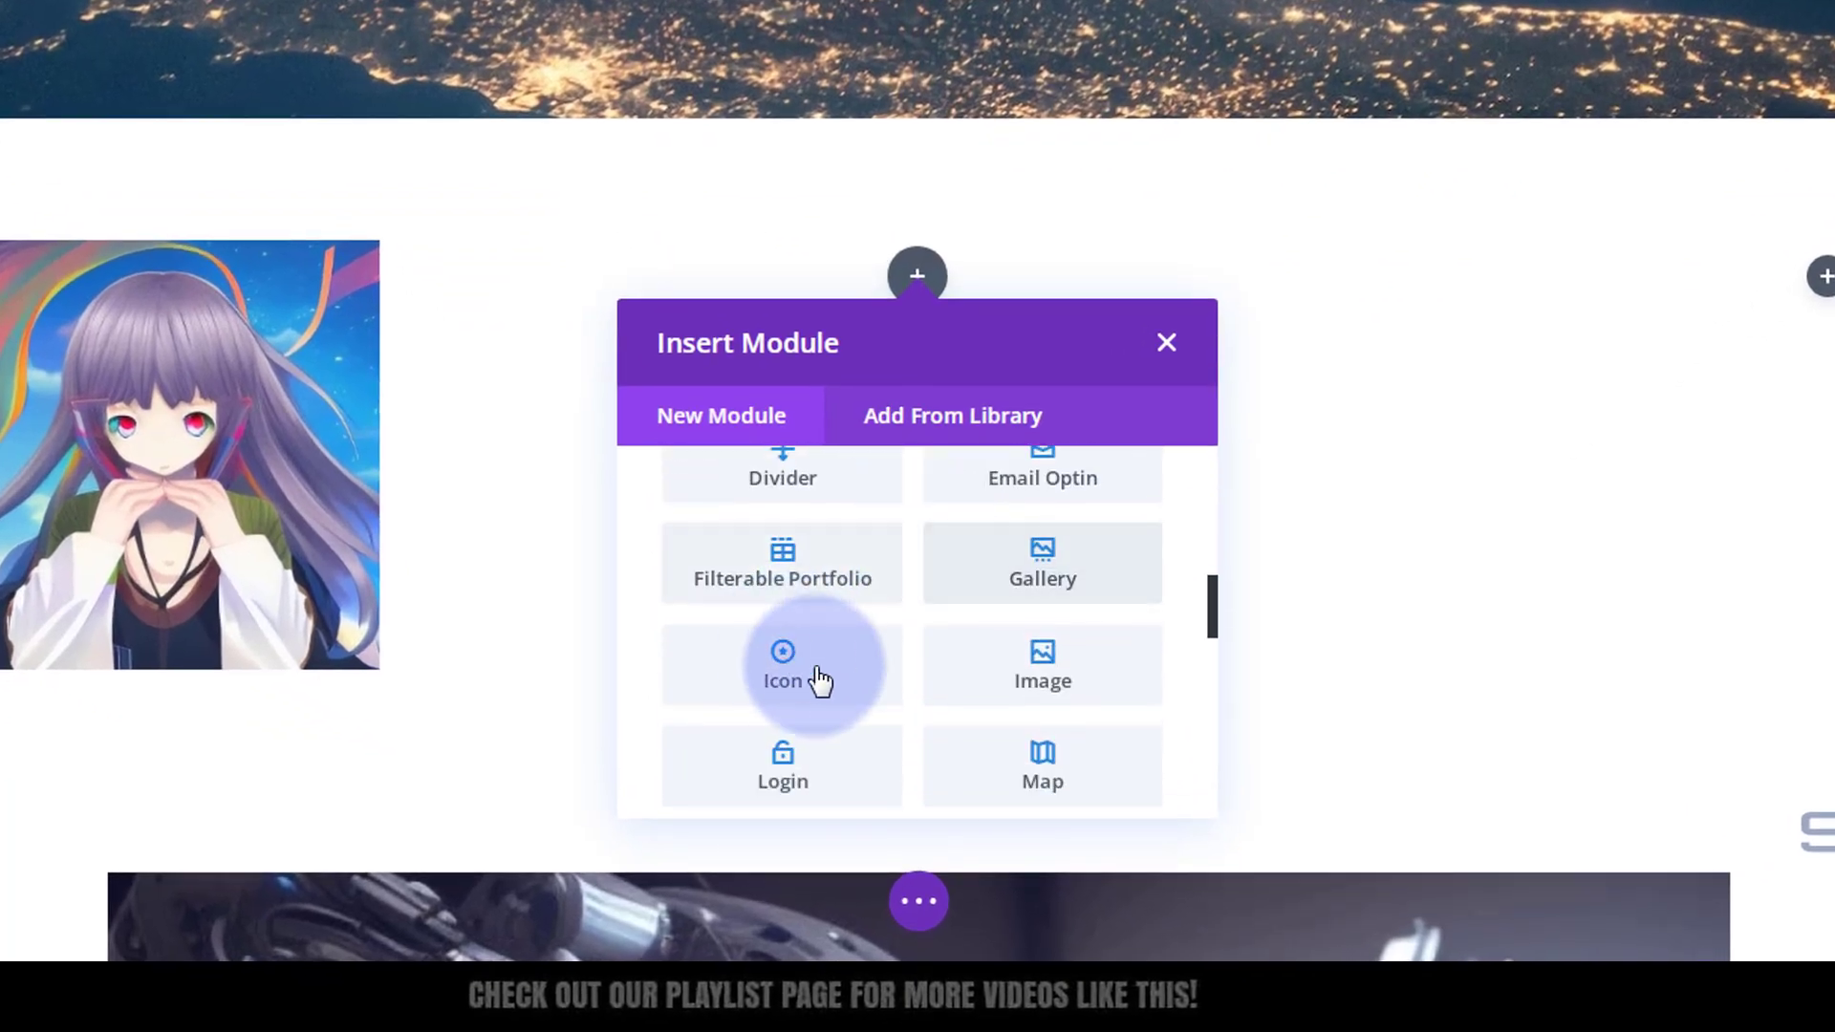
left_click(1001, 688)
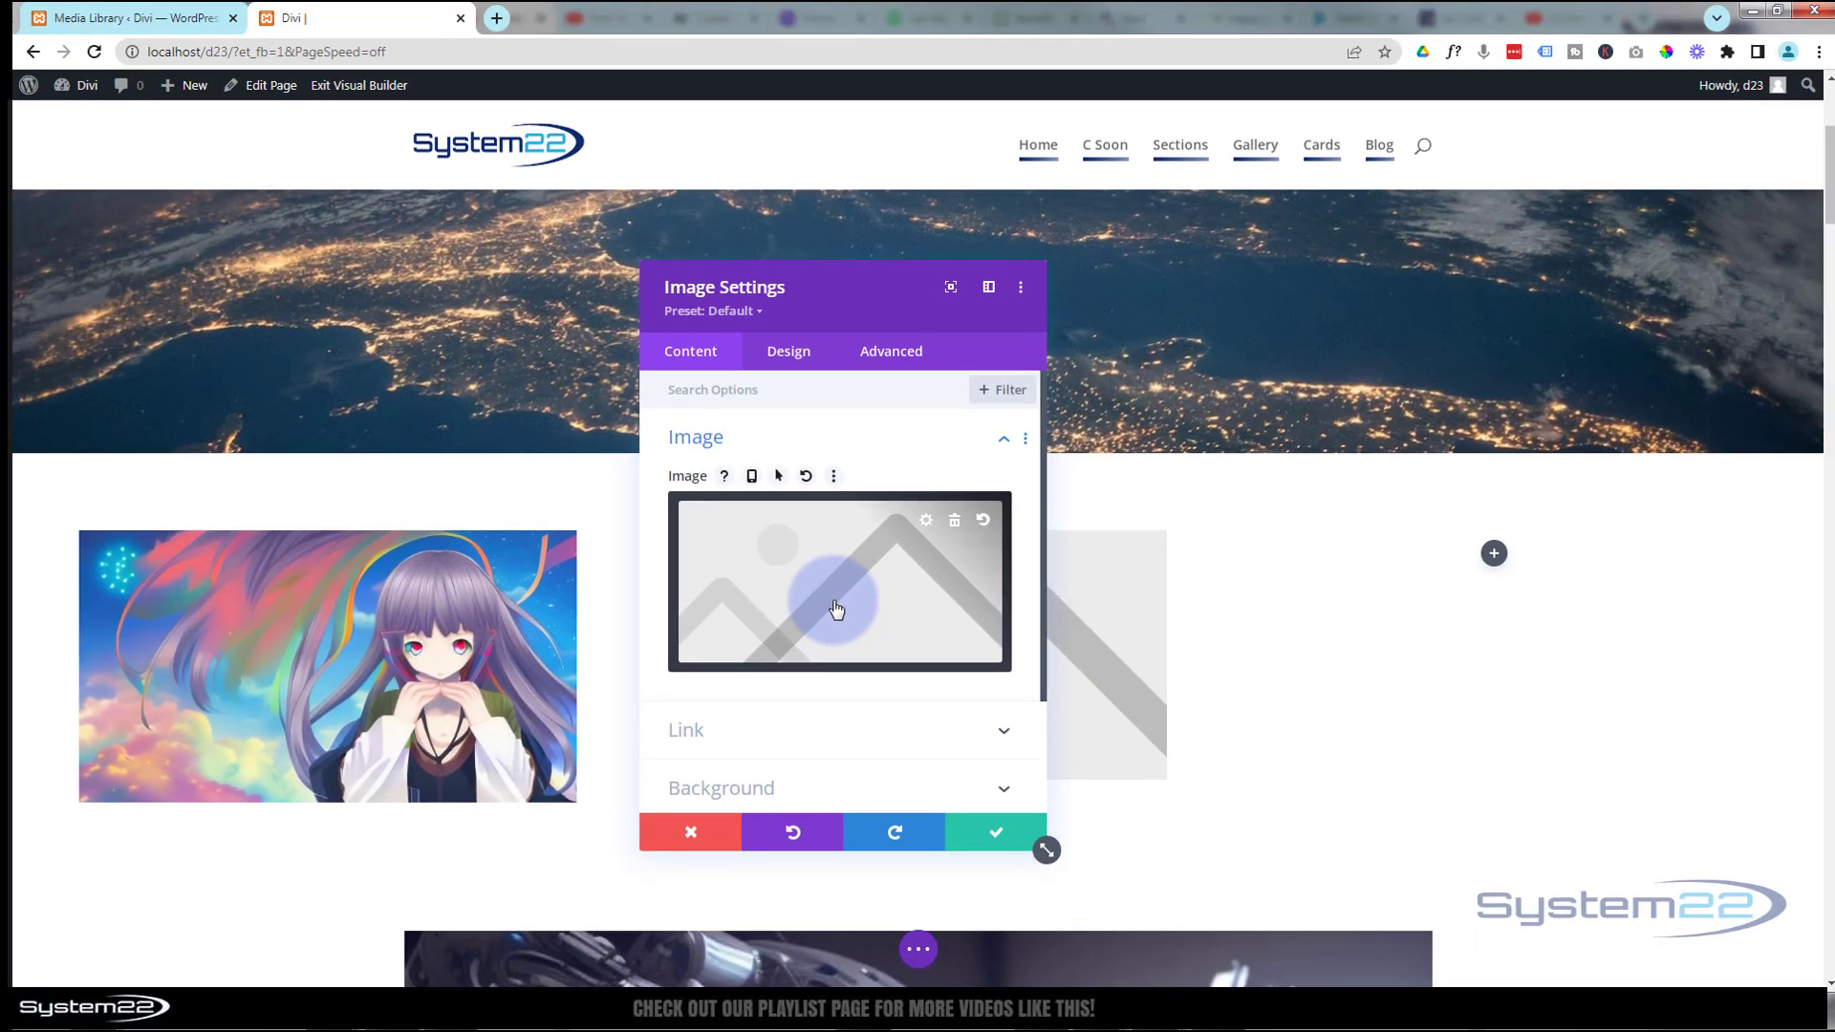
left_click(793, 390)
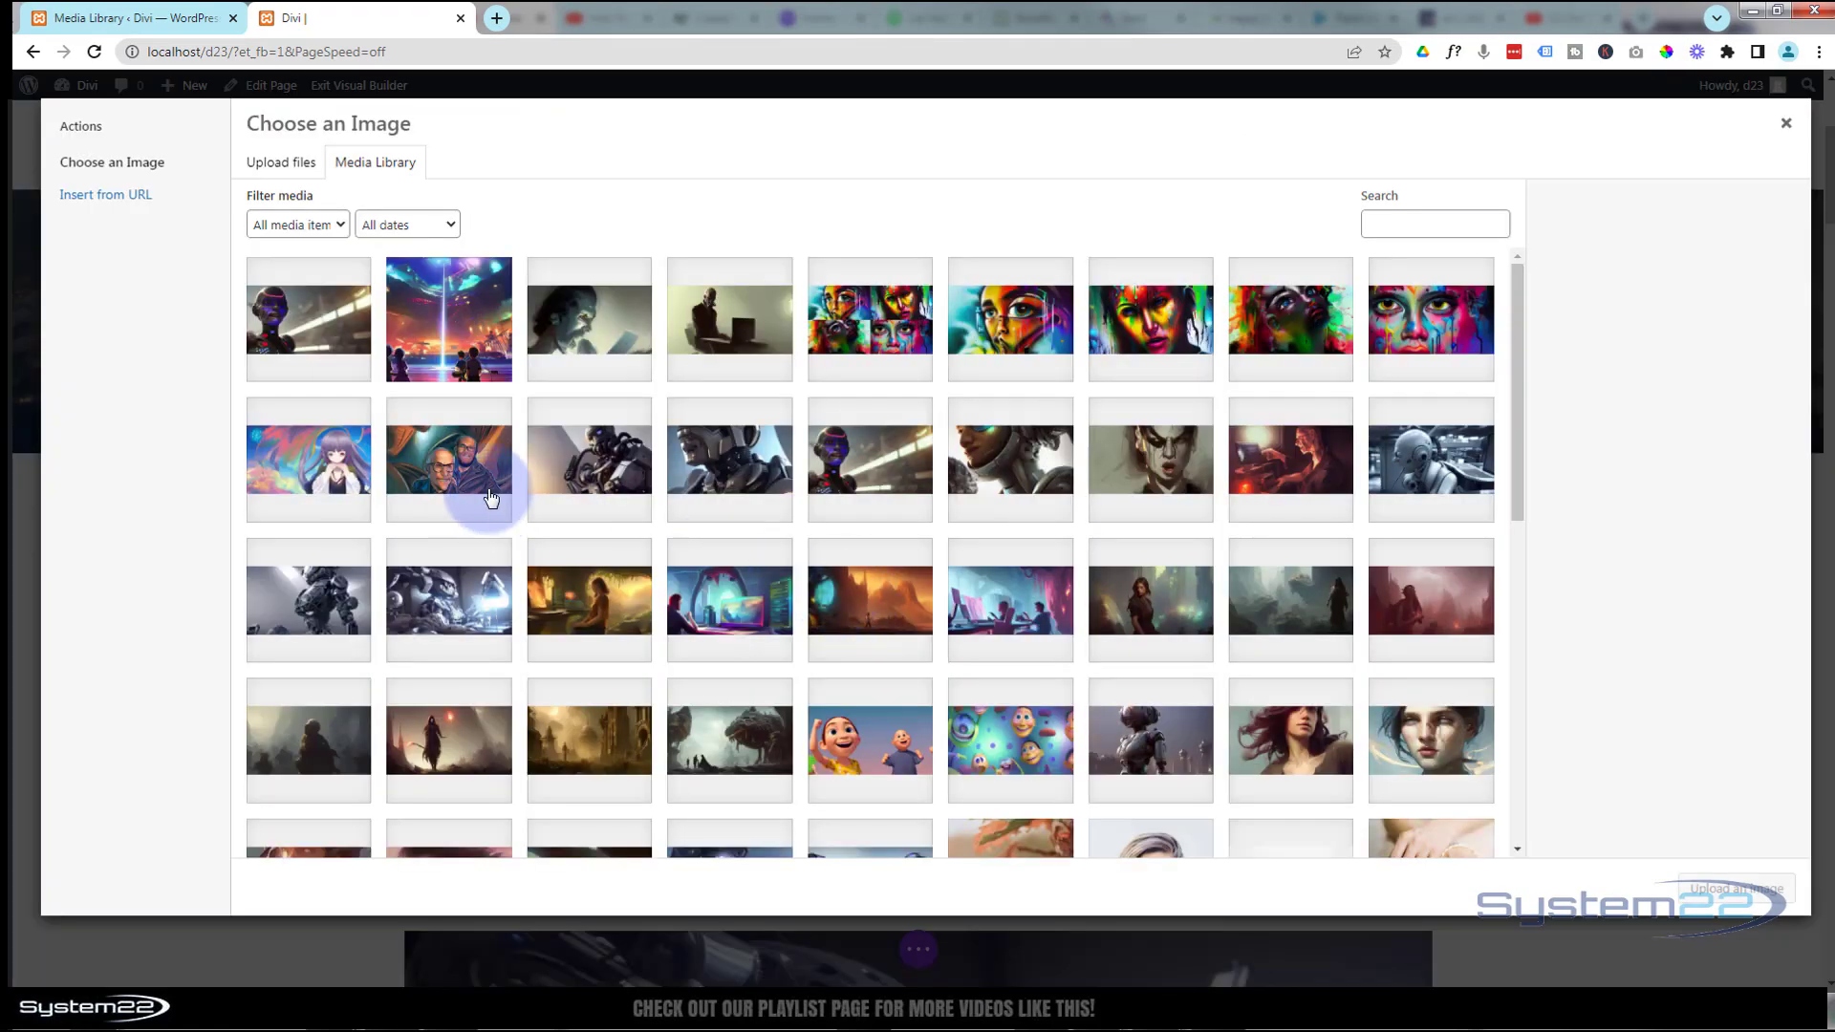
left_click(495, 490)
left_click(1718, 890)
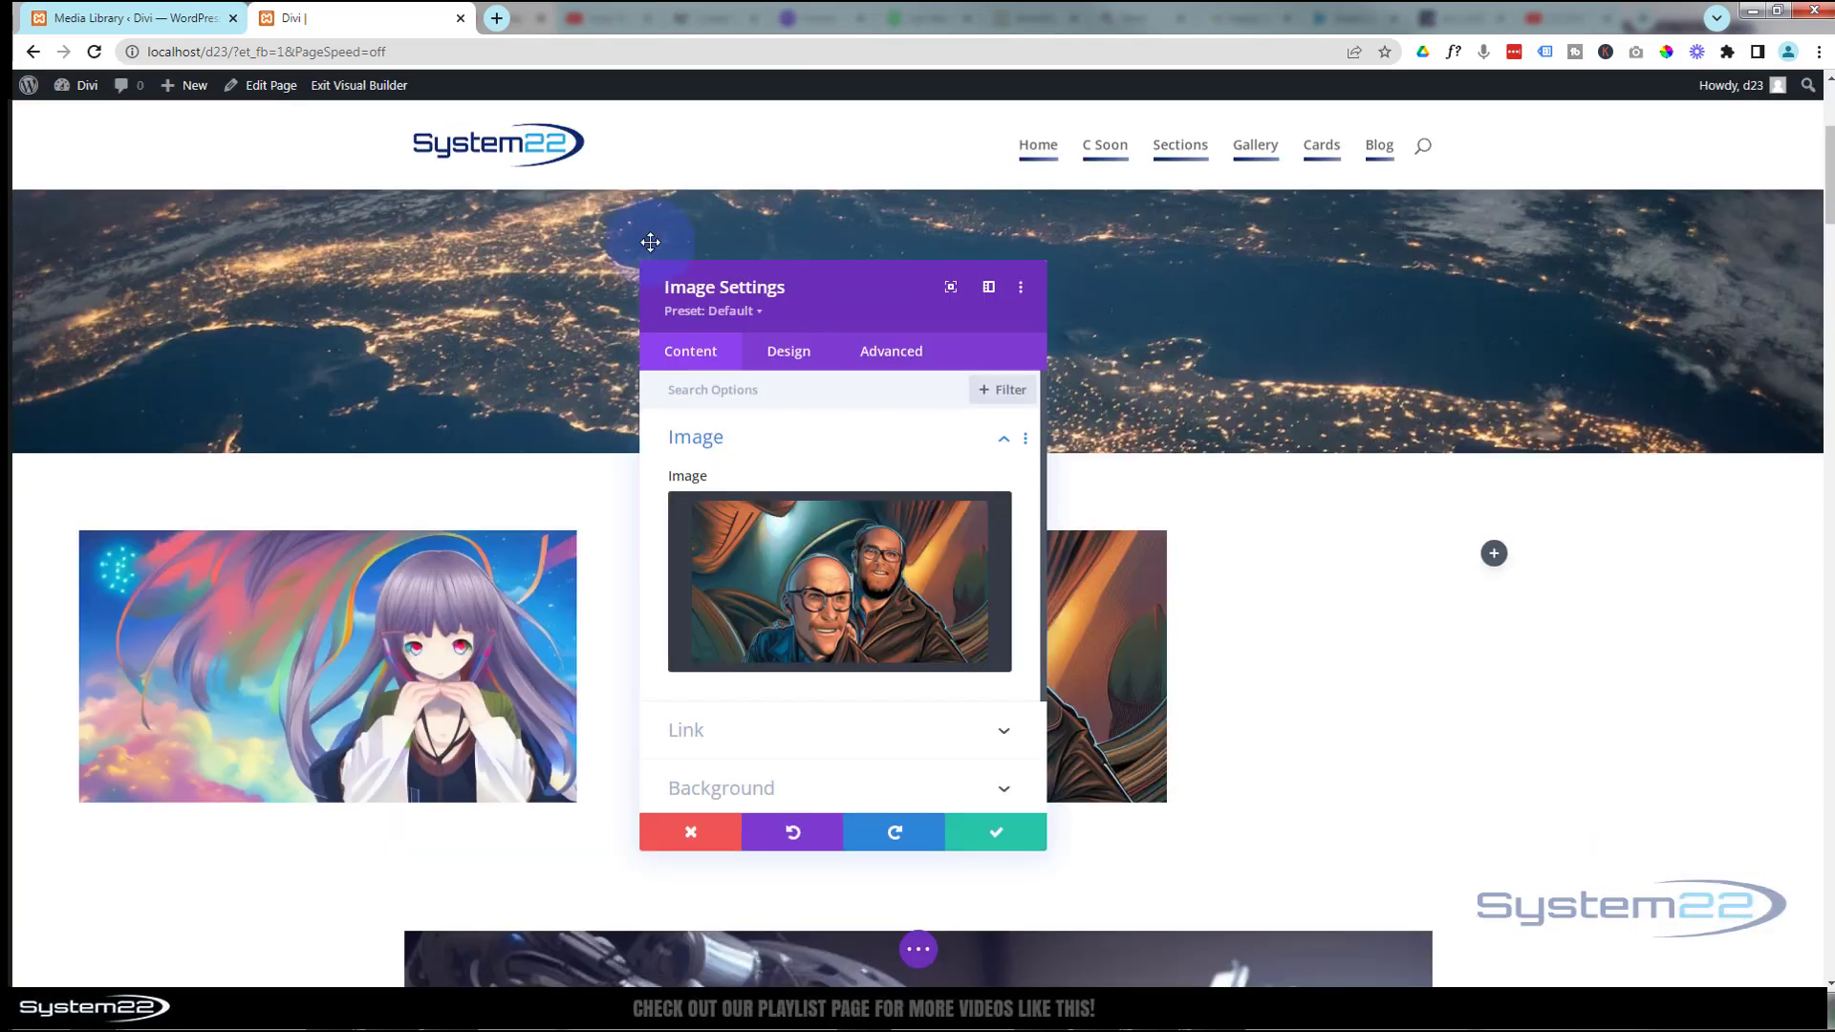
Set the image's Saturation filter to 0% for the default state and 100% on hover
left_click_drag(841, 320, 418, 336)
scroll(803, 364, "down", 2)
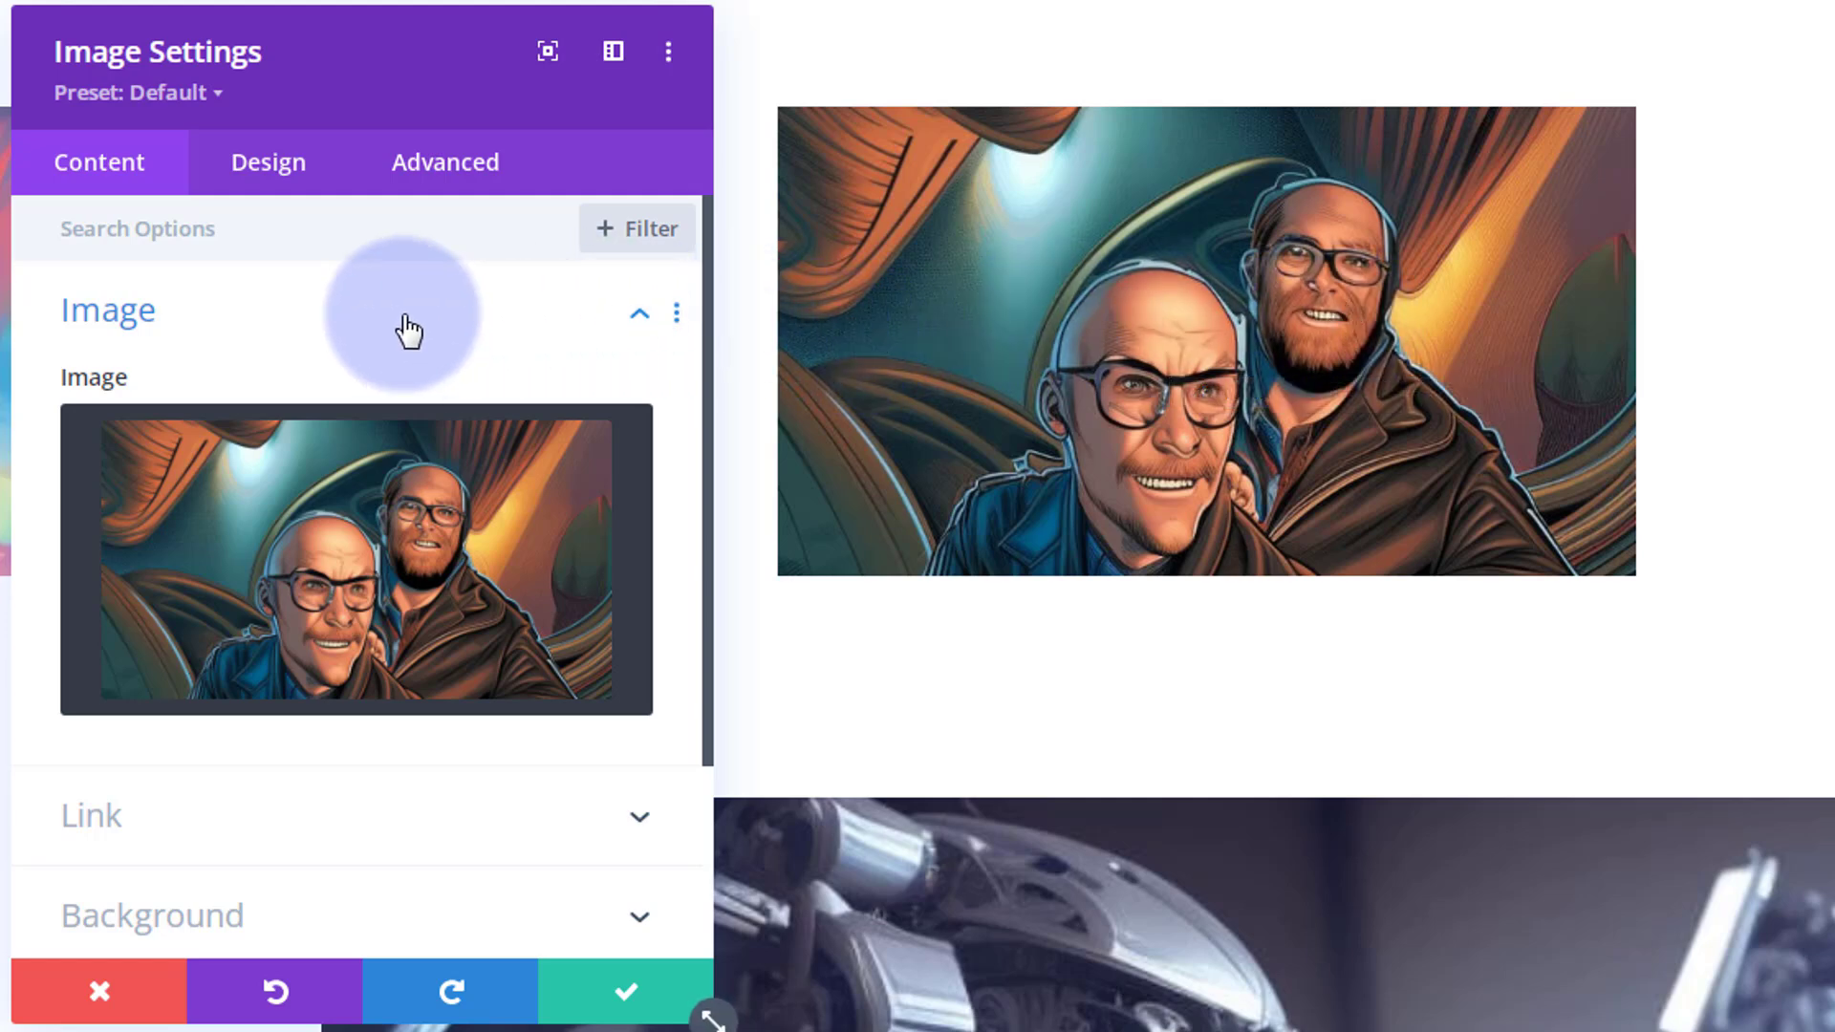
left_click(262, 178)
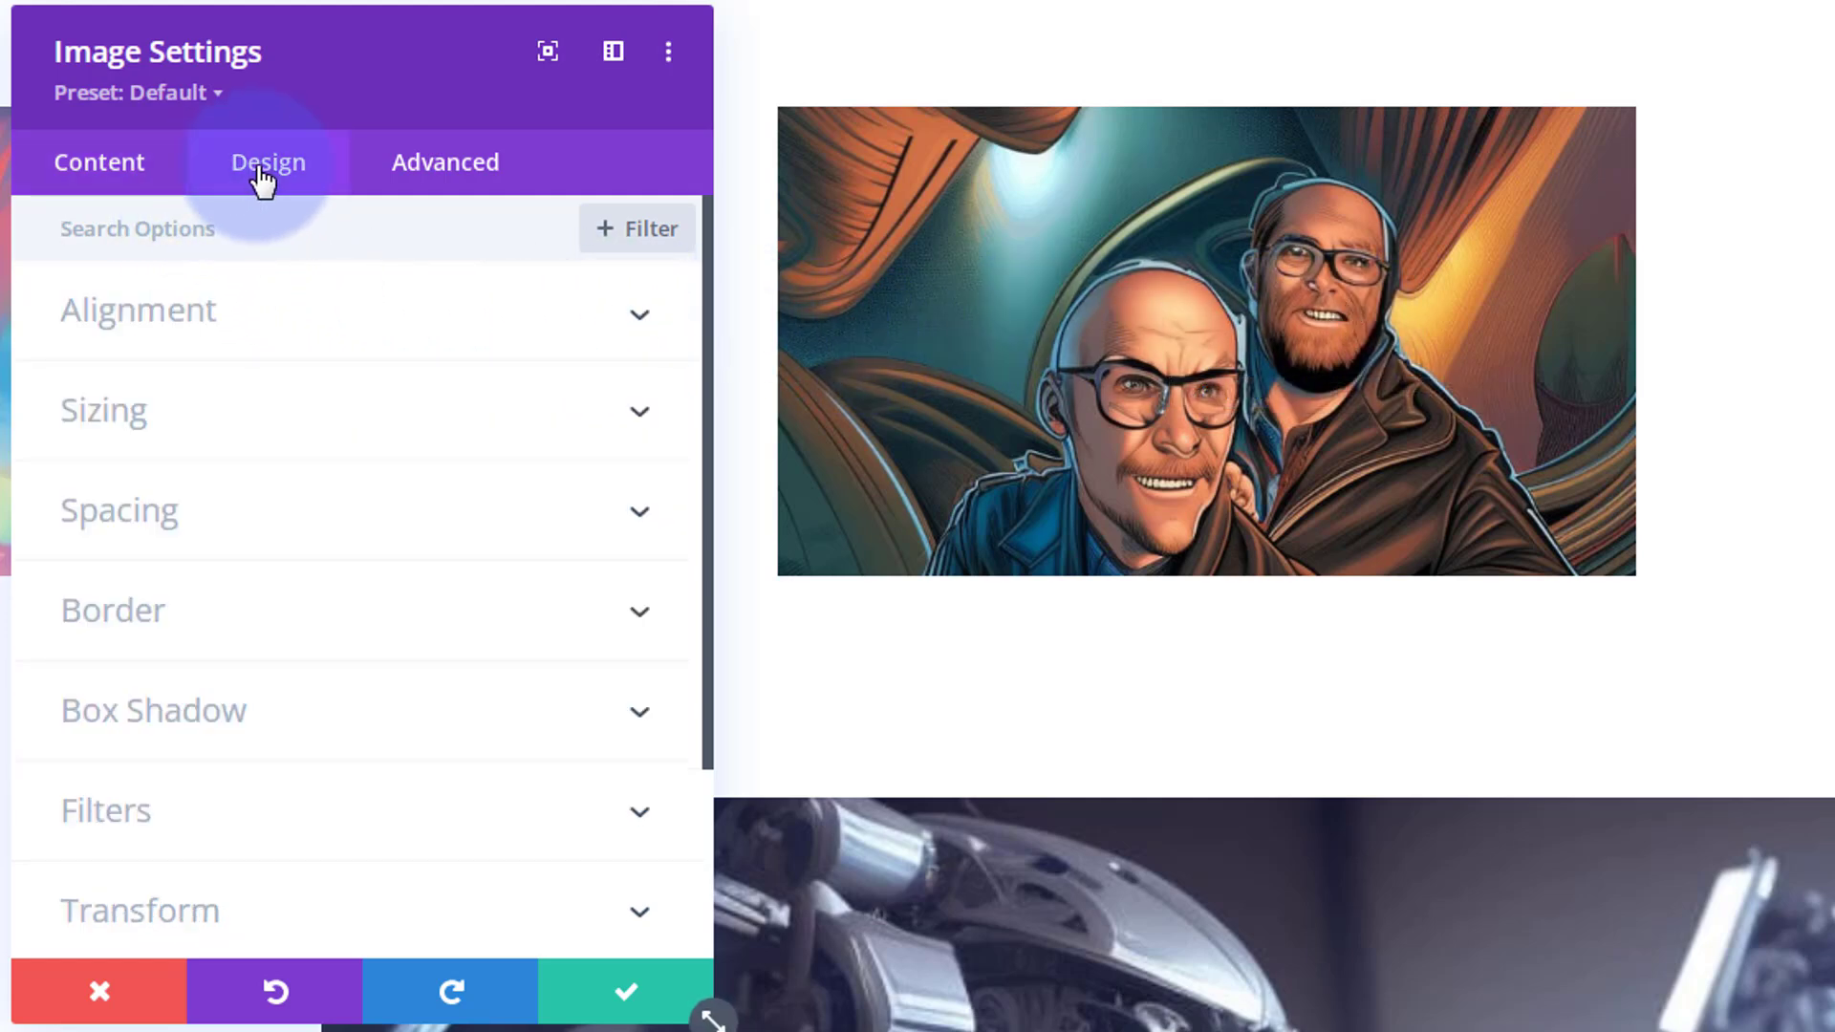
scroll(382, 373, "down", 3)
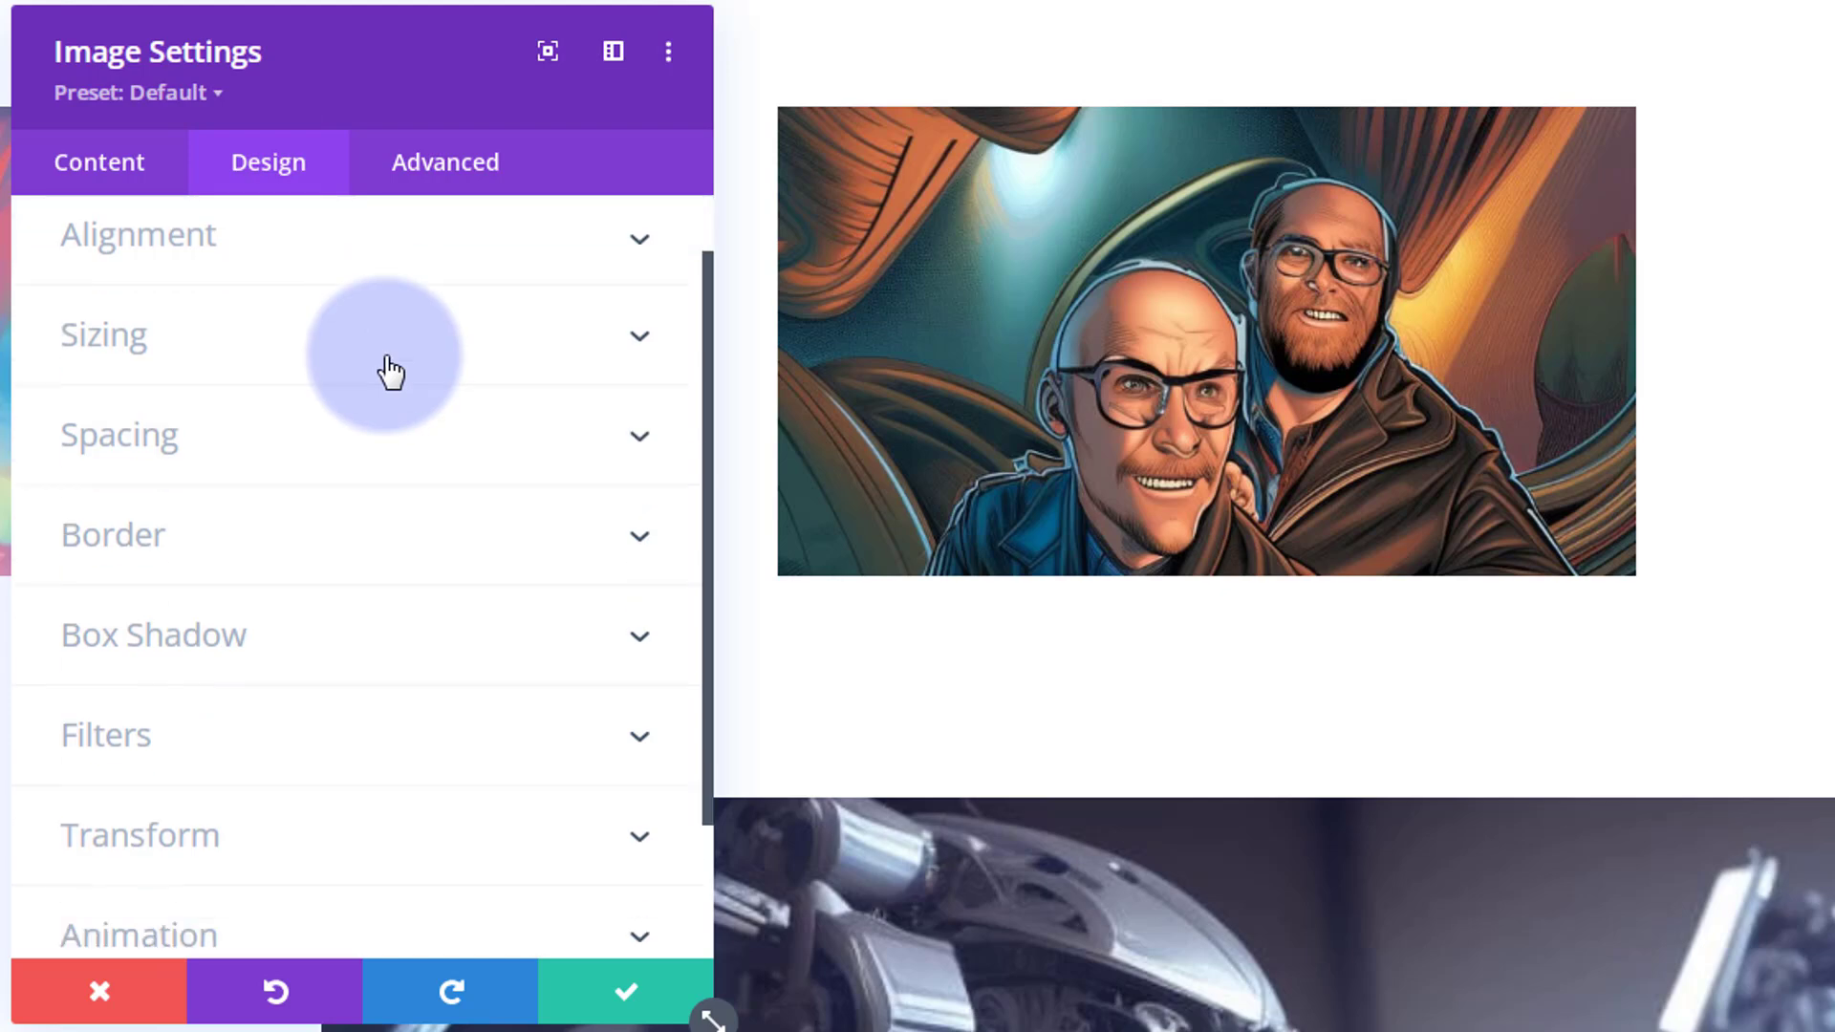
left_click(390, 564)
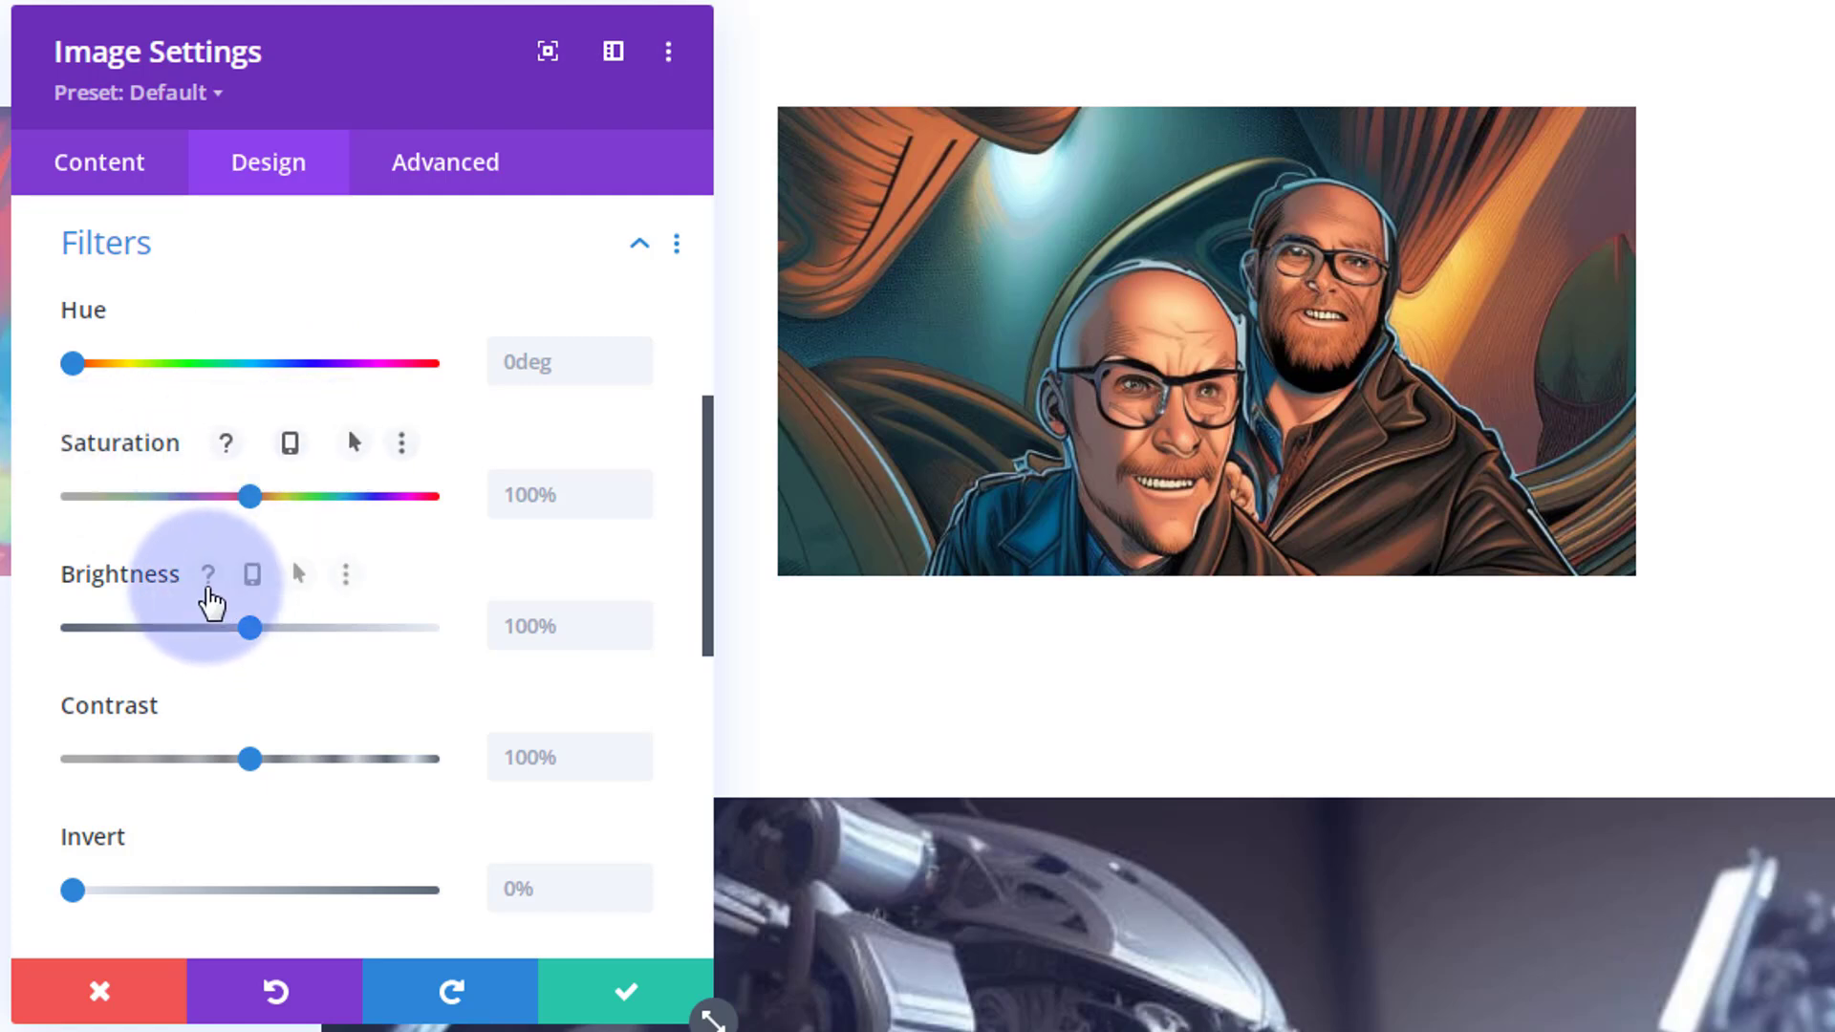
left_click(305, 443)
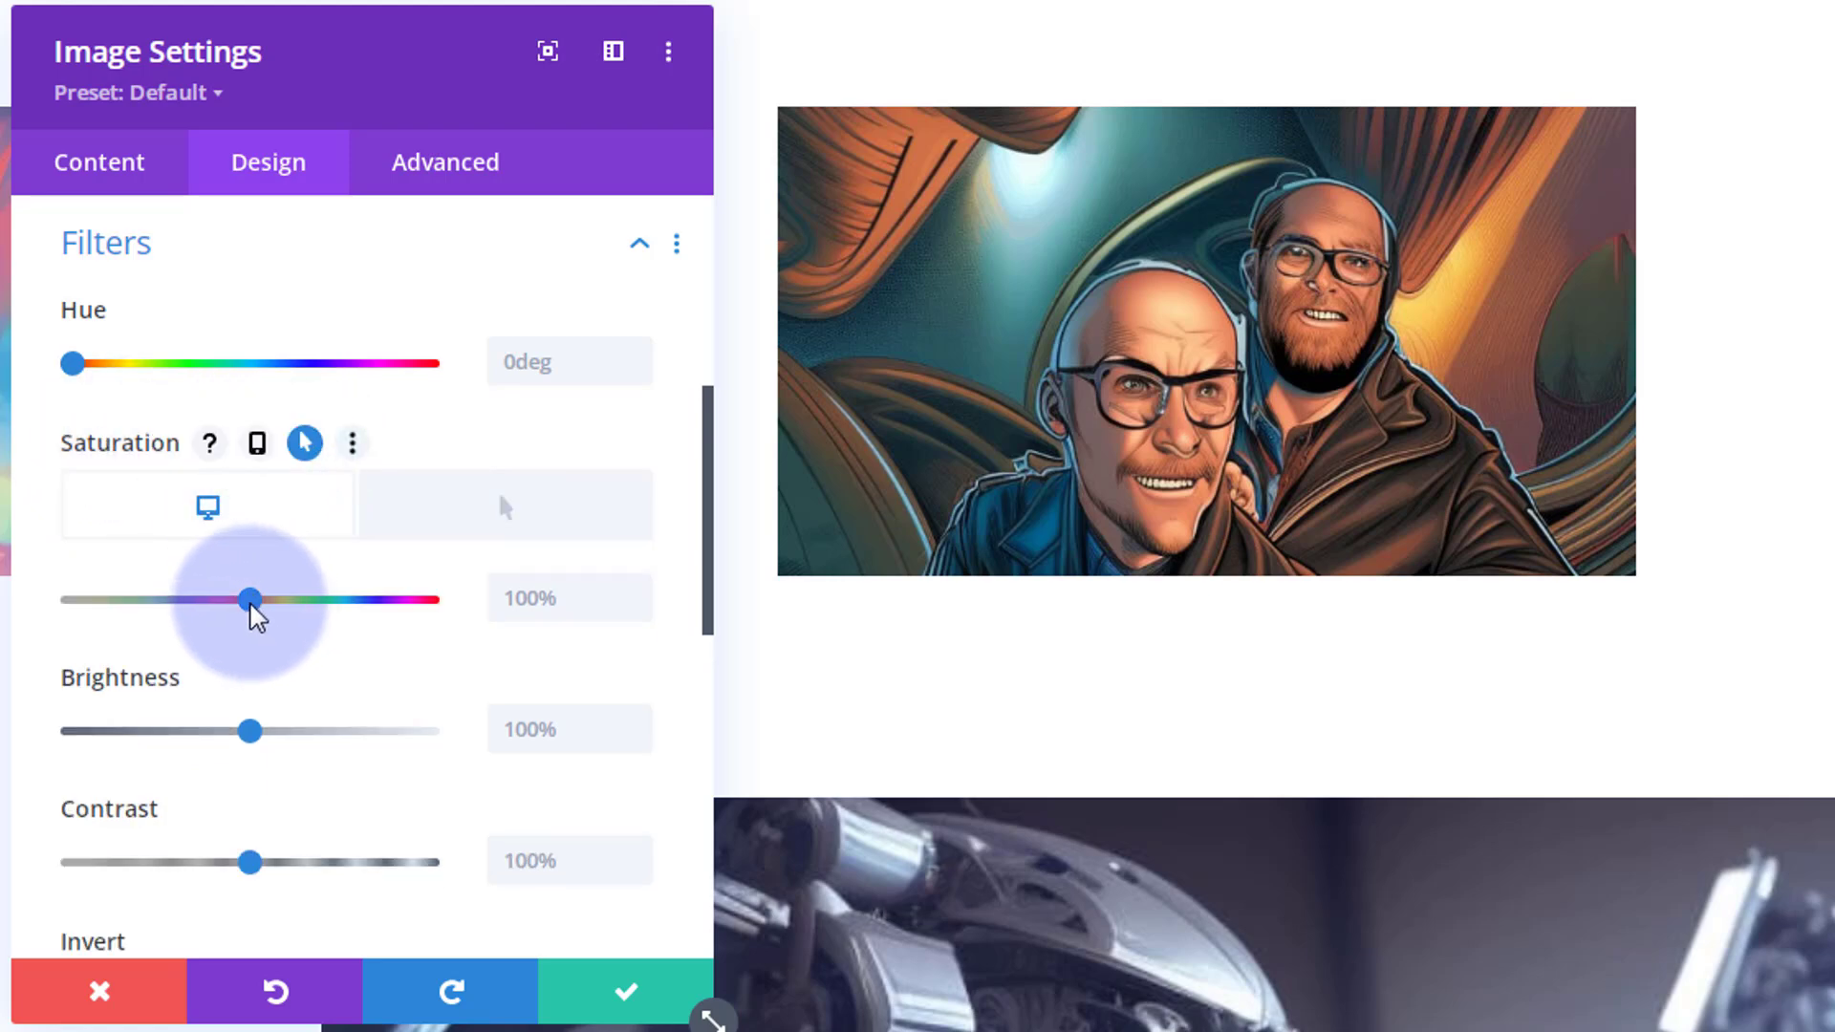
left_click_drag(252, 604, 37, 607)
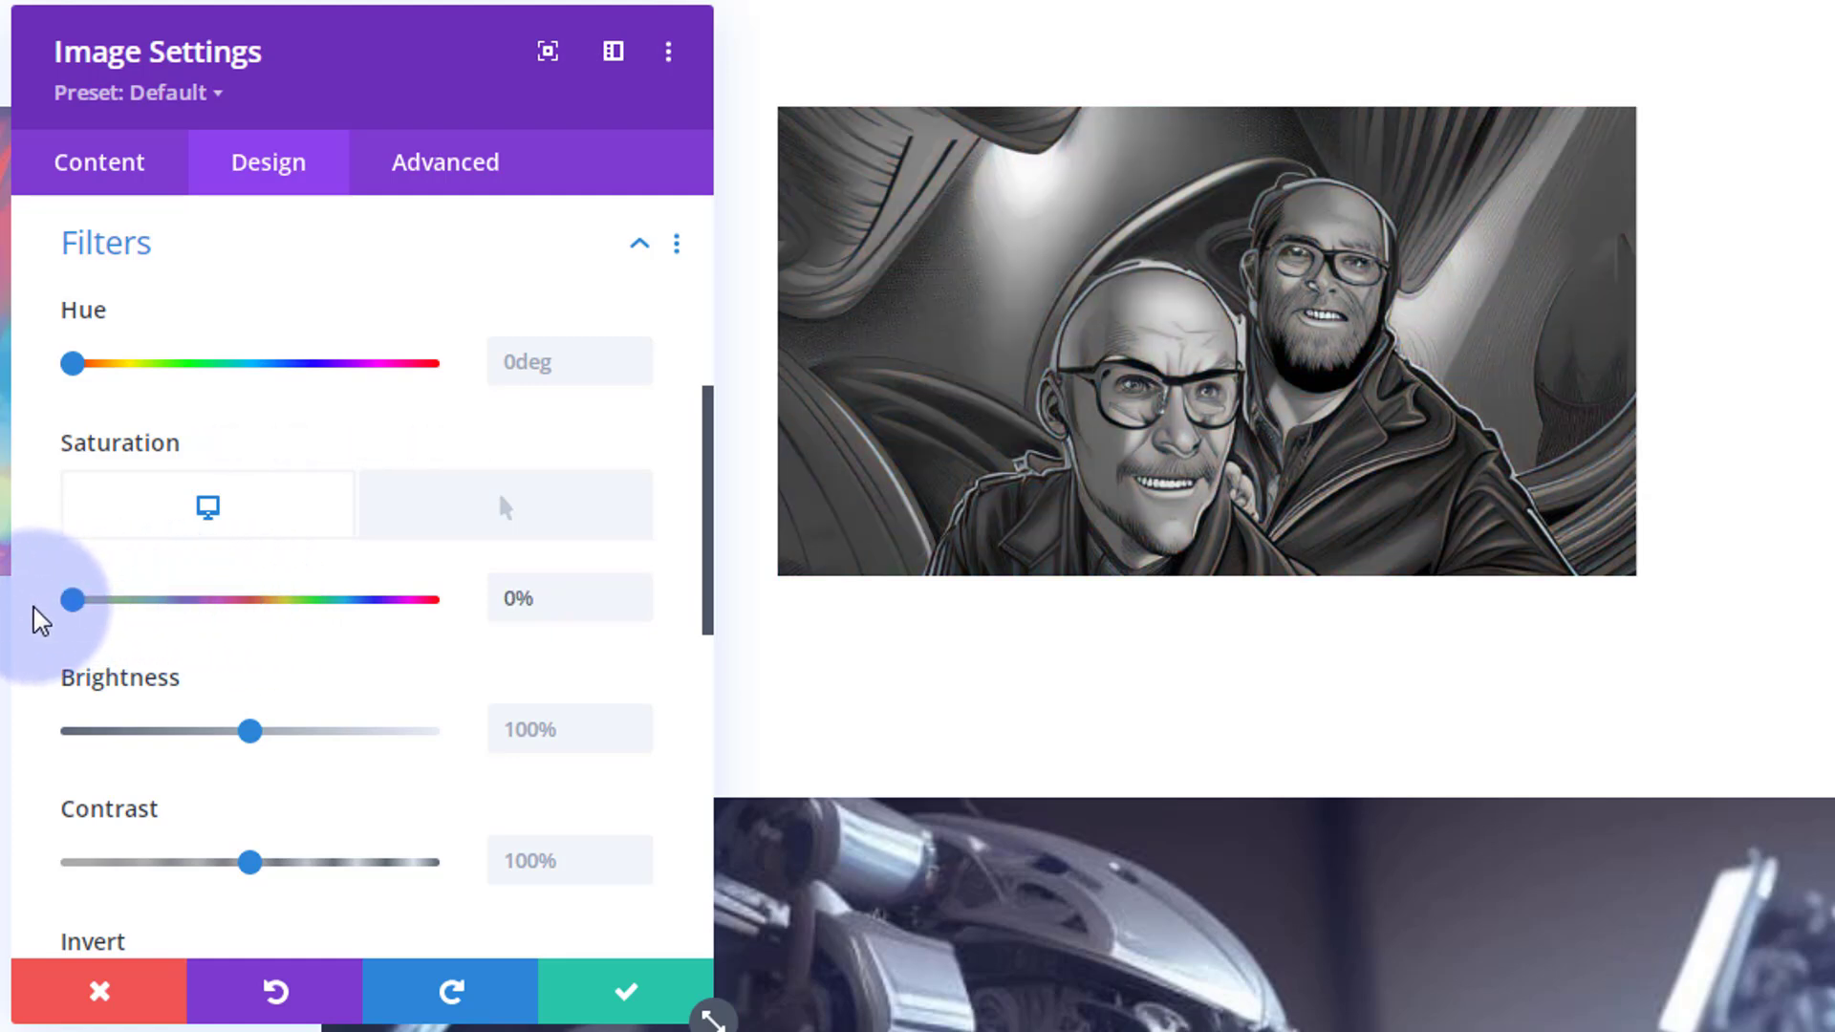
left_click(538, 529)
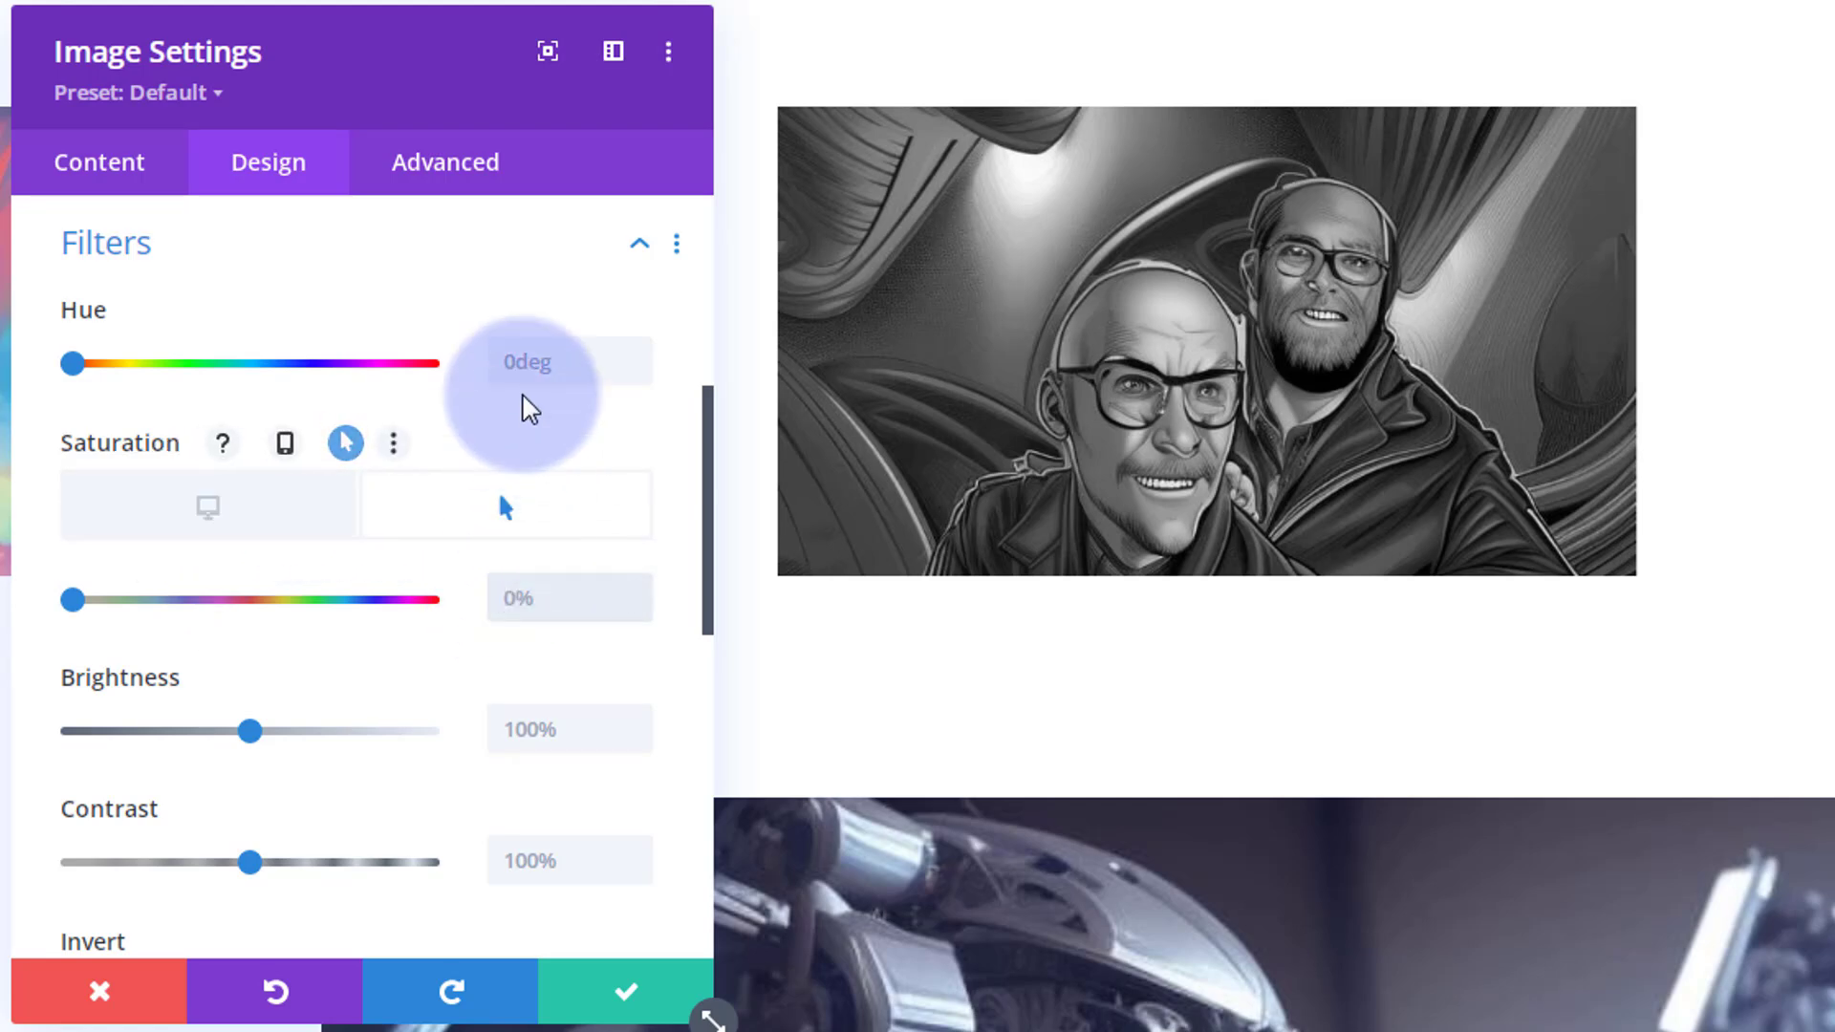
type("100%")
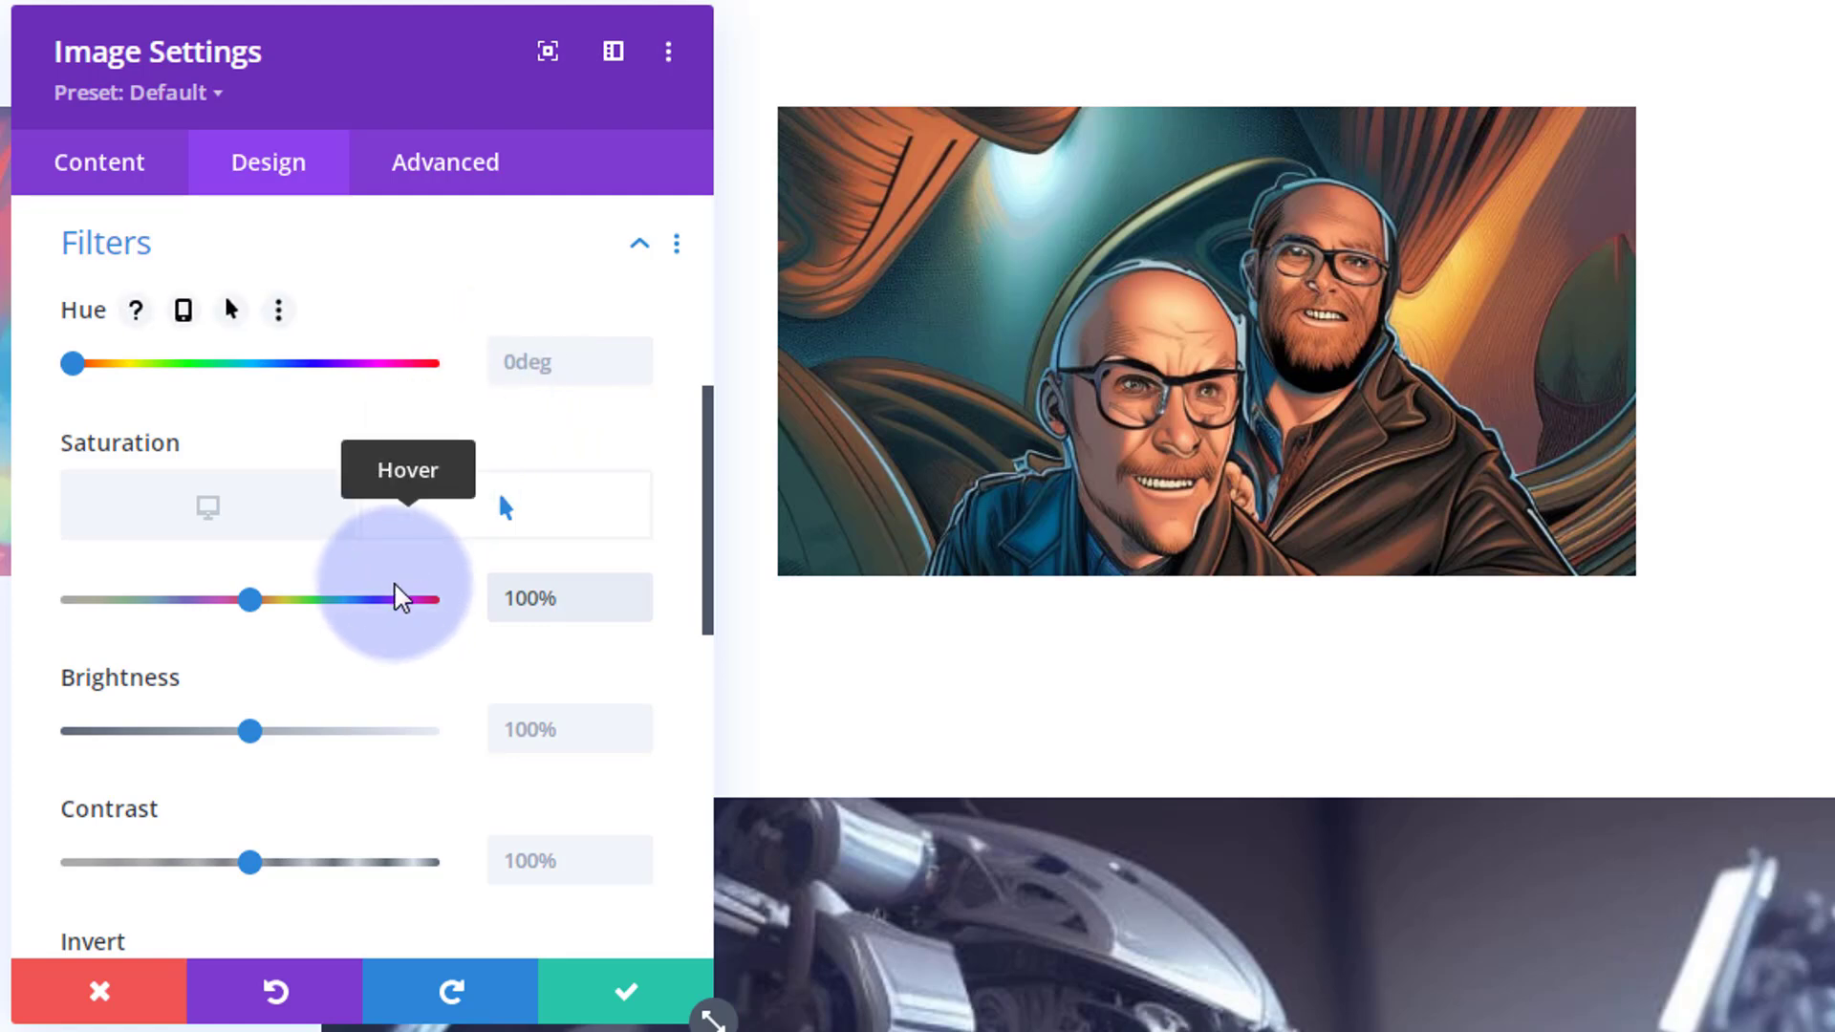
Set the image's transition duration to 1000ms and its speed curve to Ease-In-Out, and try the hover effect on the image
left_click(480, 165)
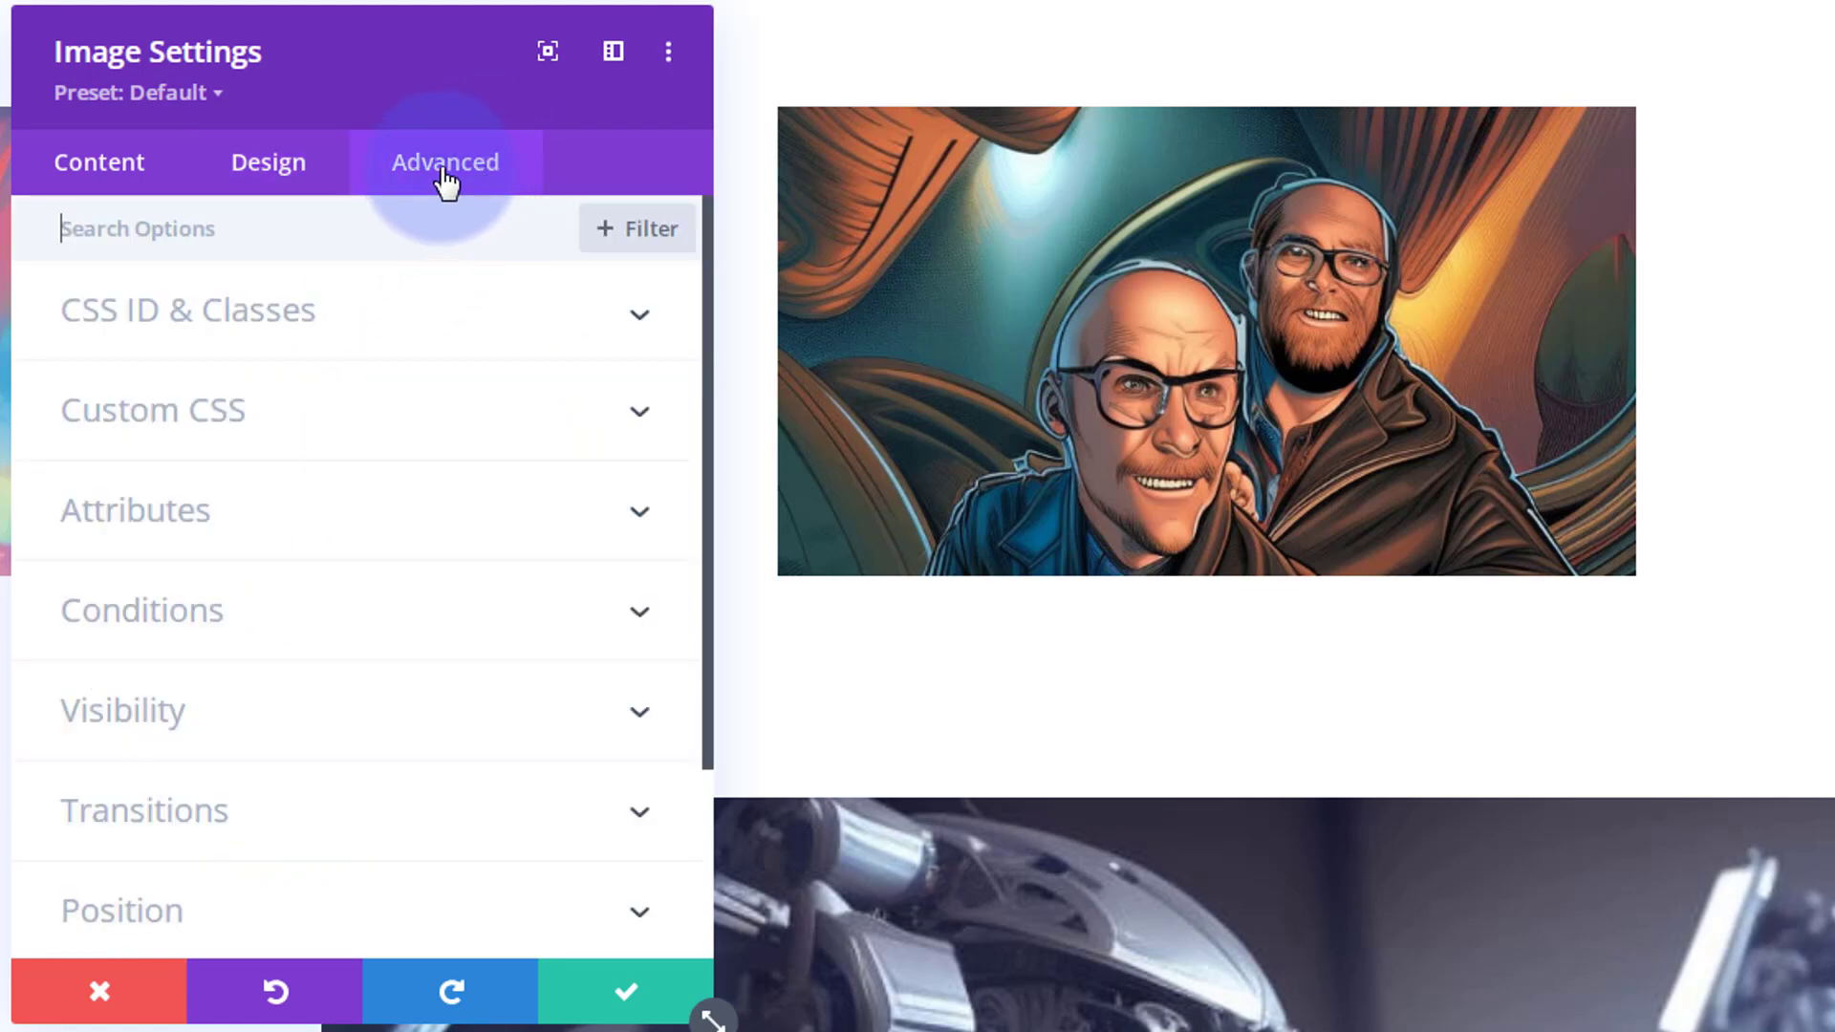
left_click(399, 820)
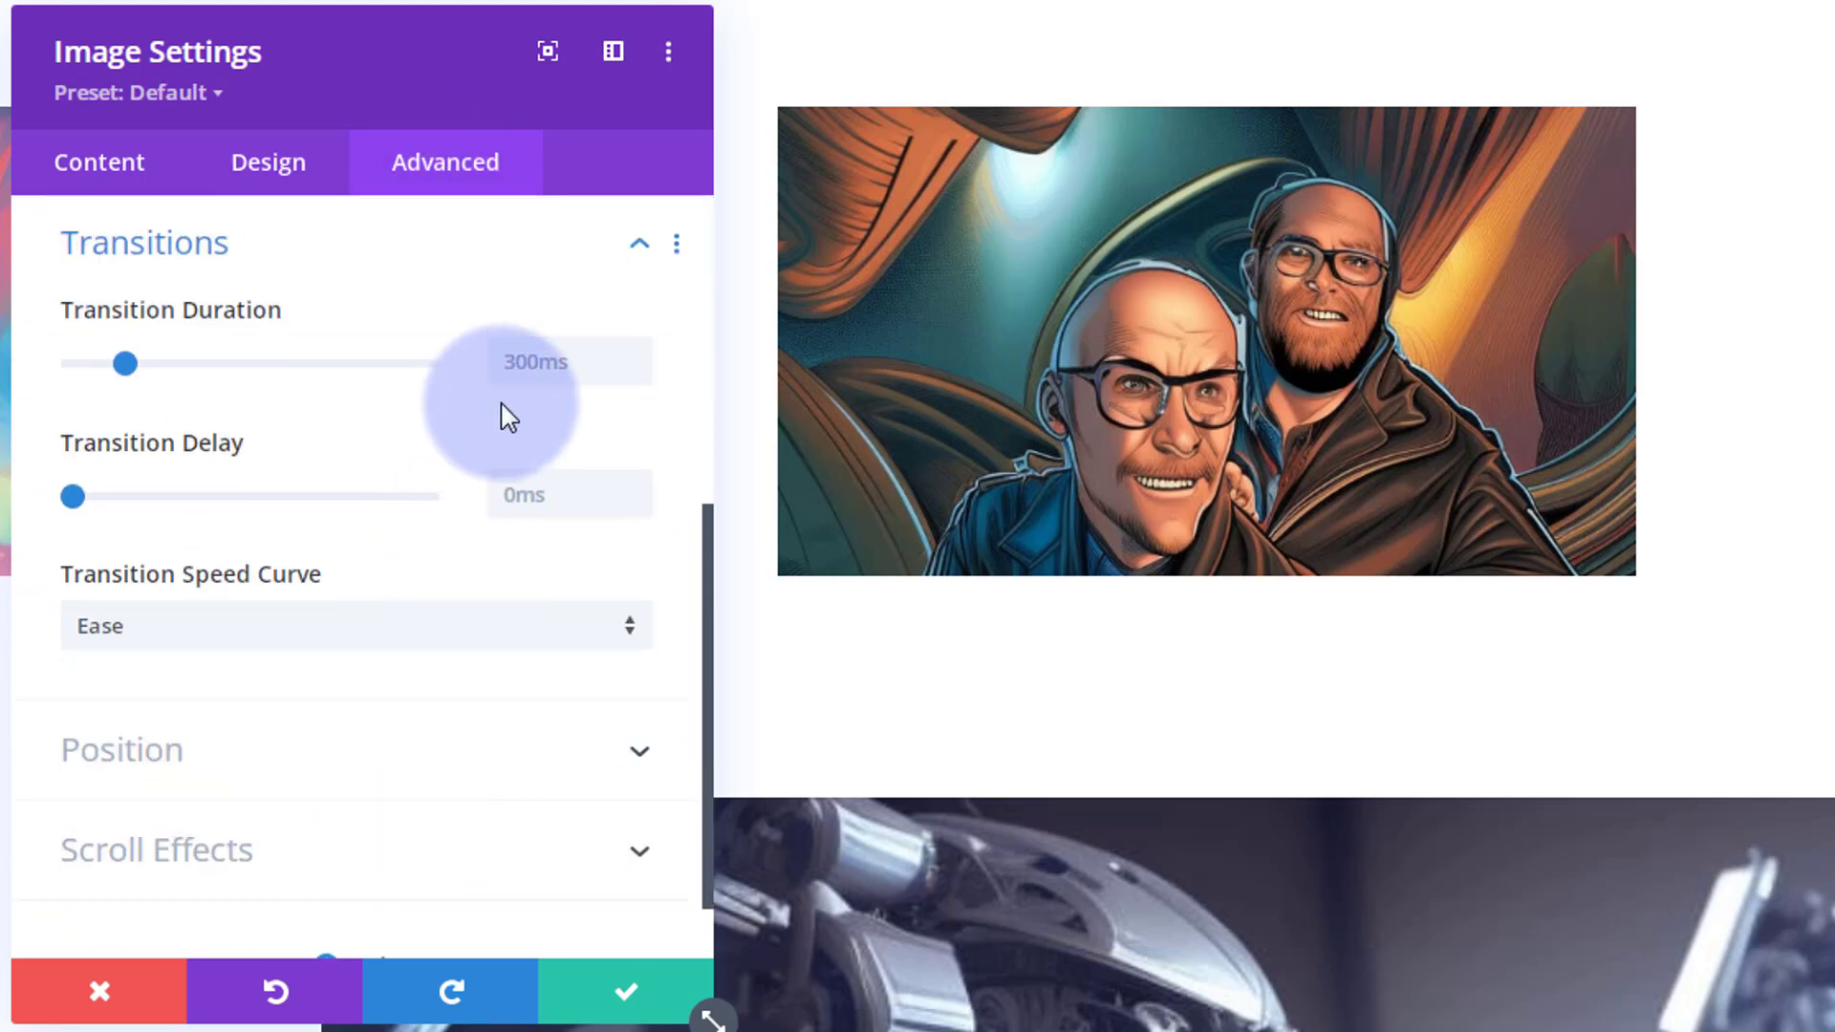
left_click(500, 361)
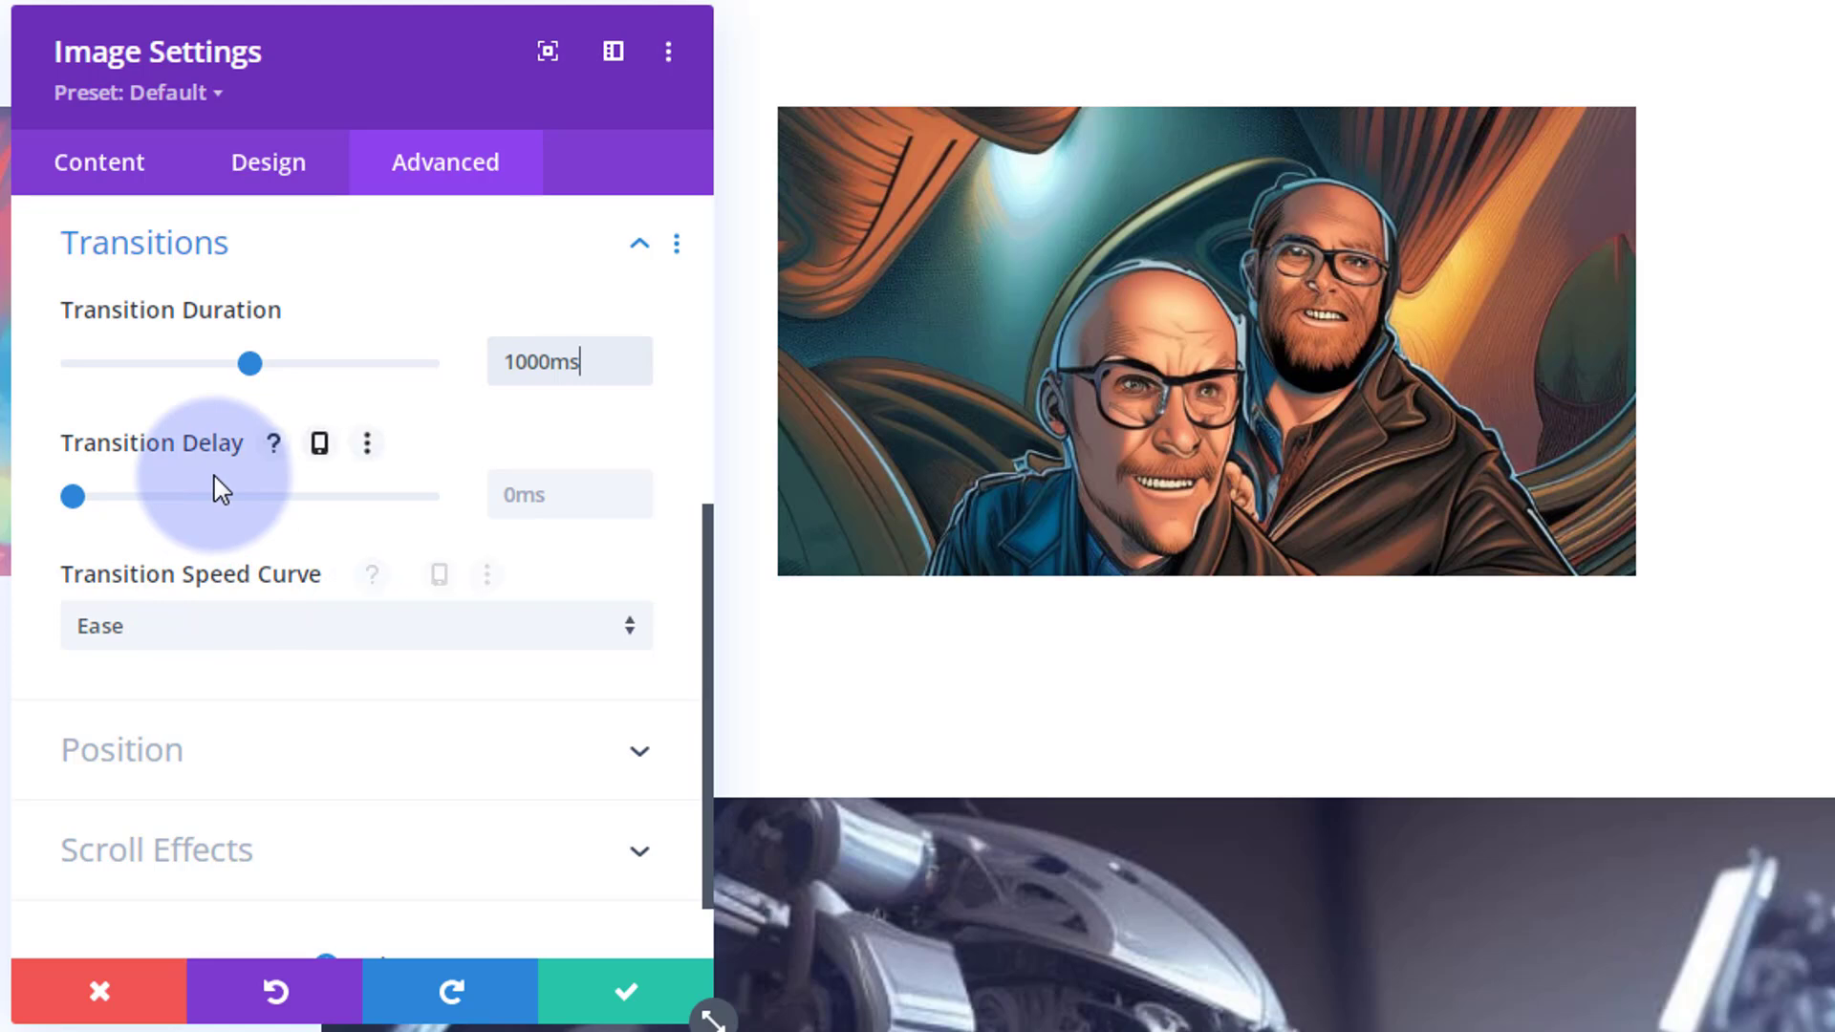
left_click(302, 641)
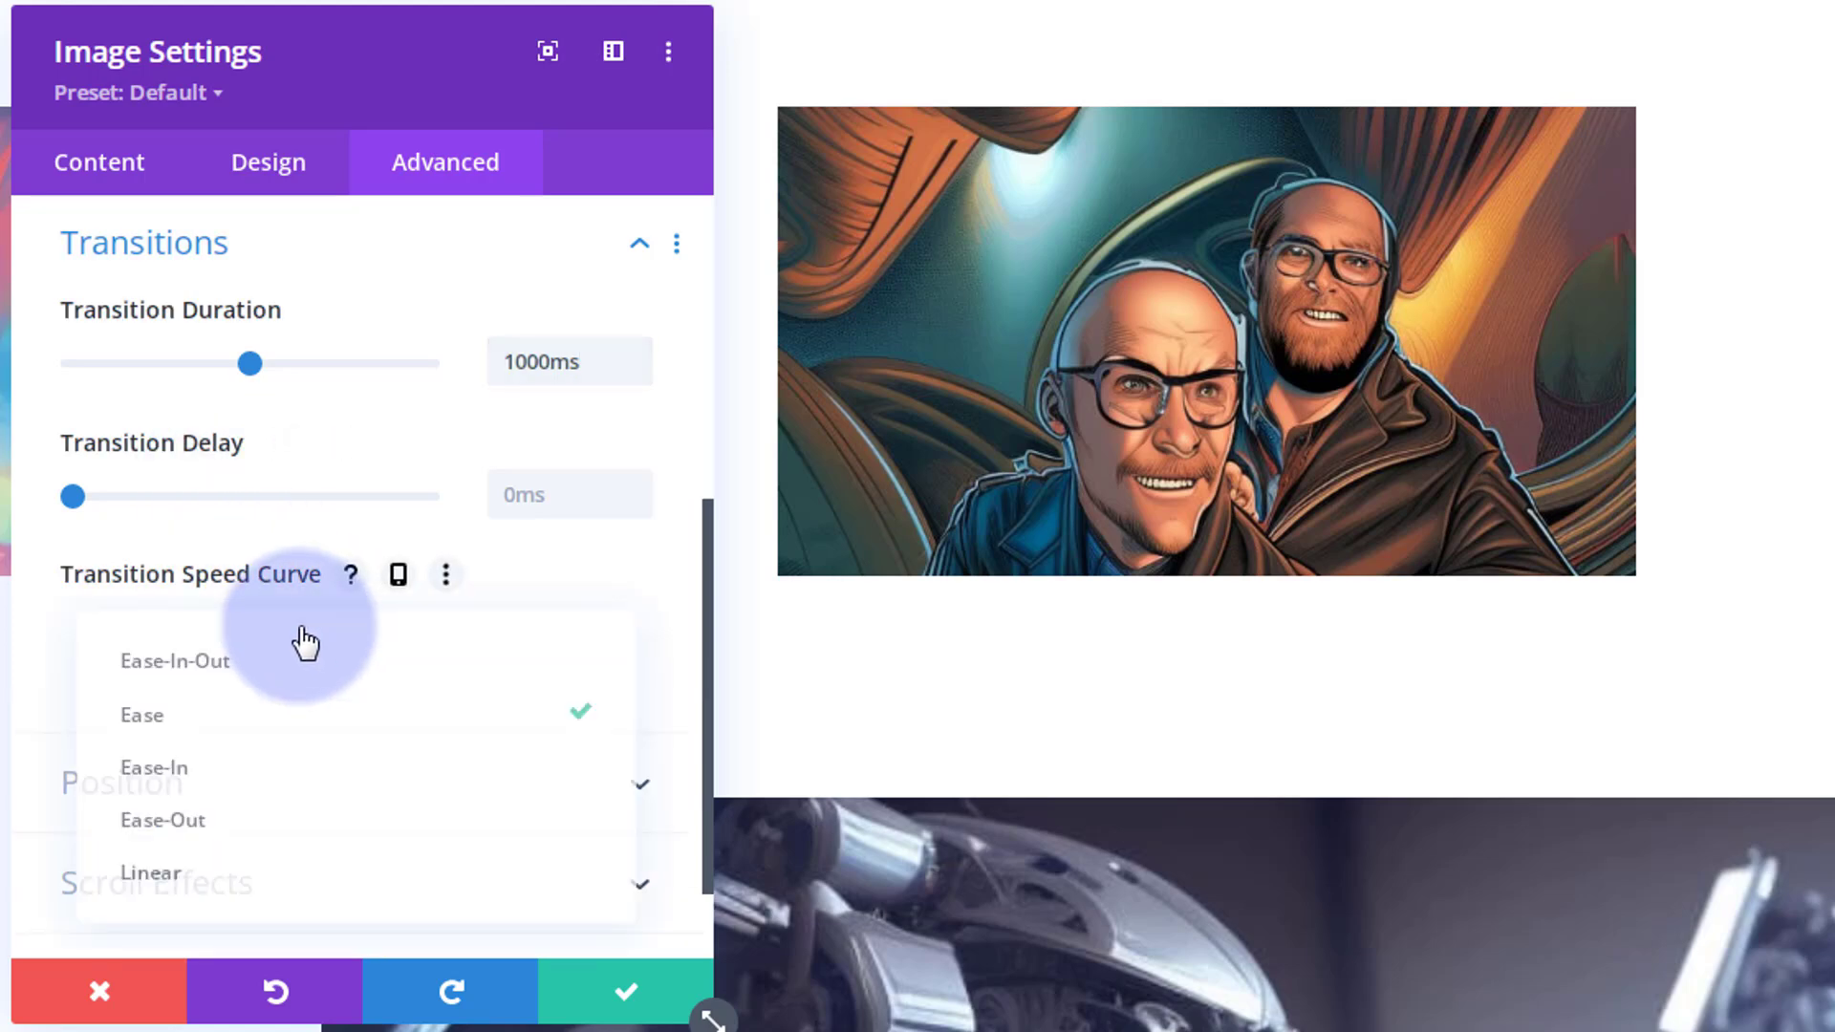
left_click(214, 660)
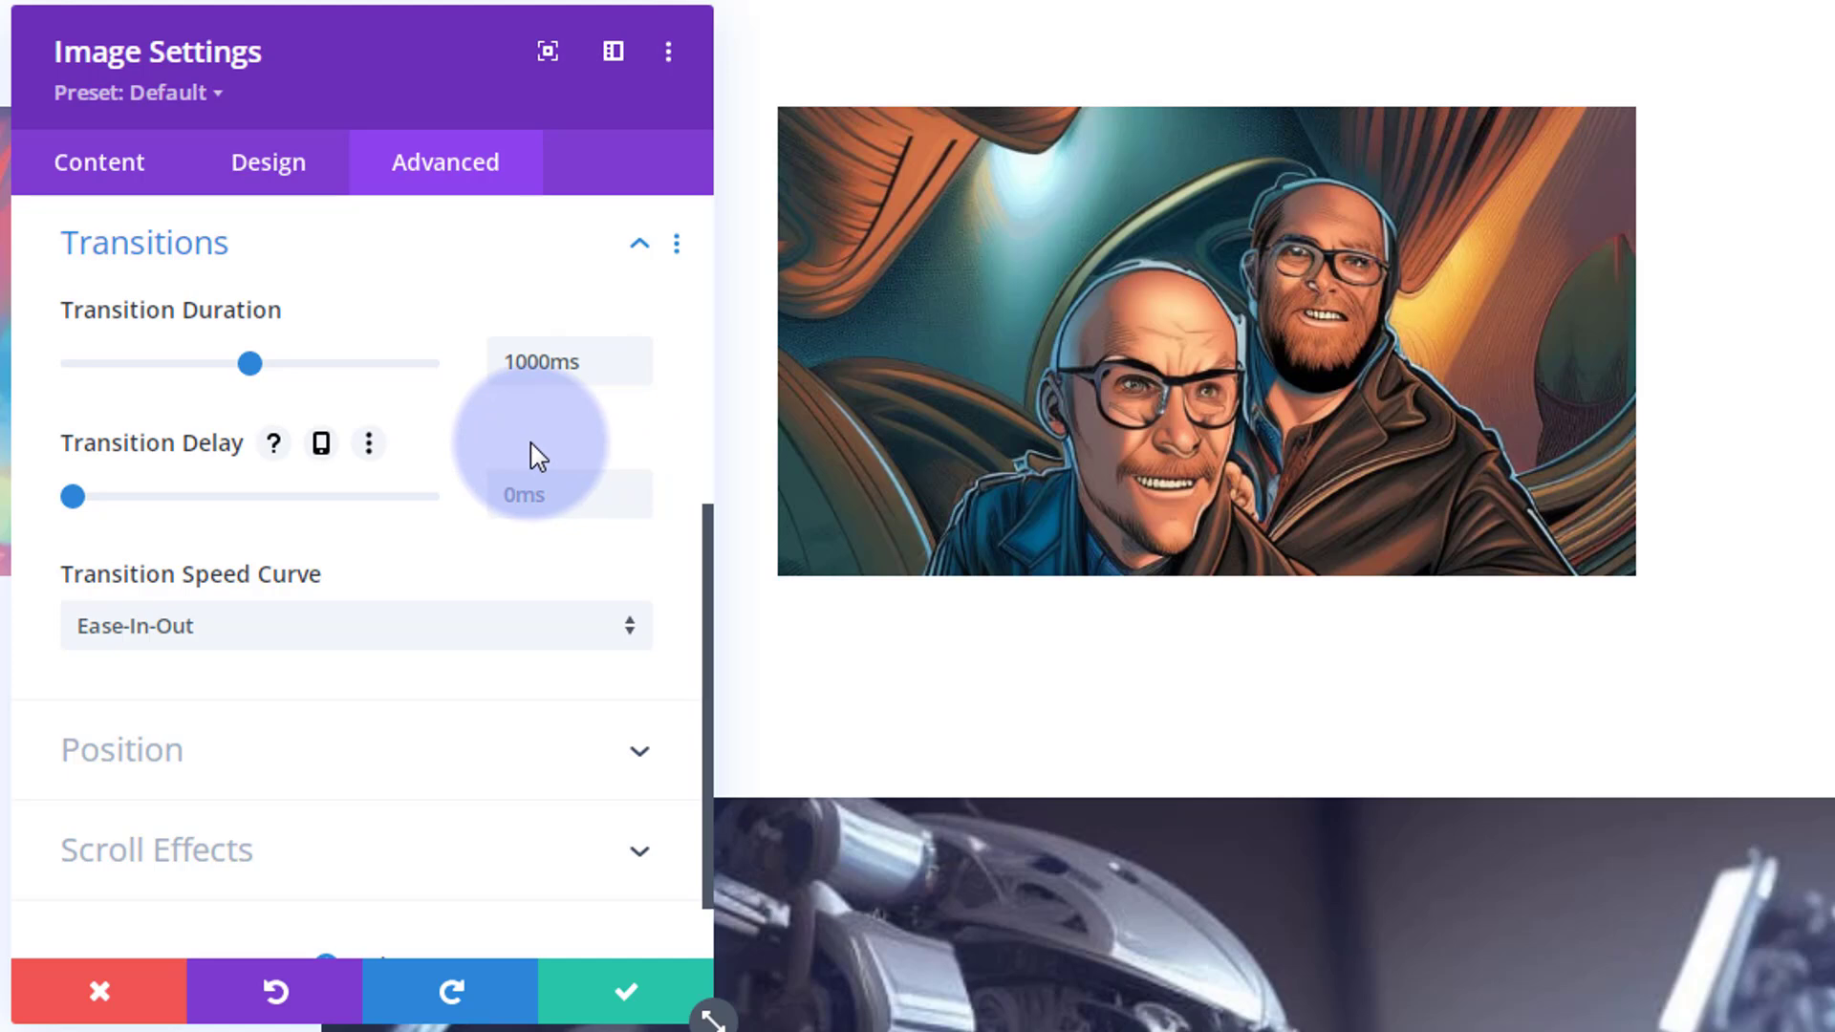
left_click(1077, 273)
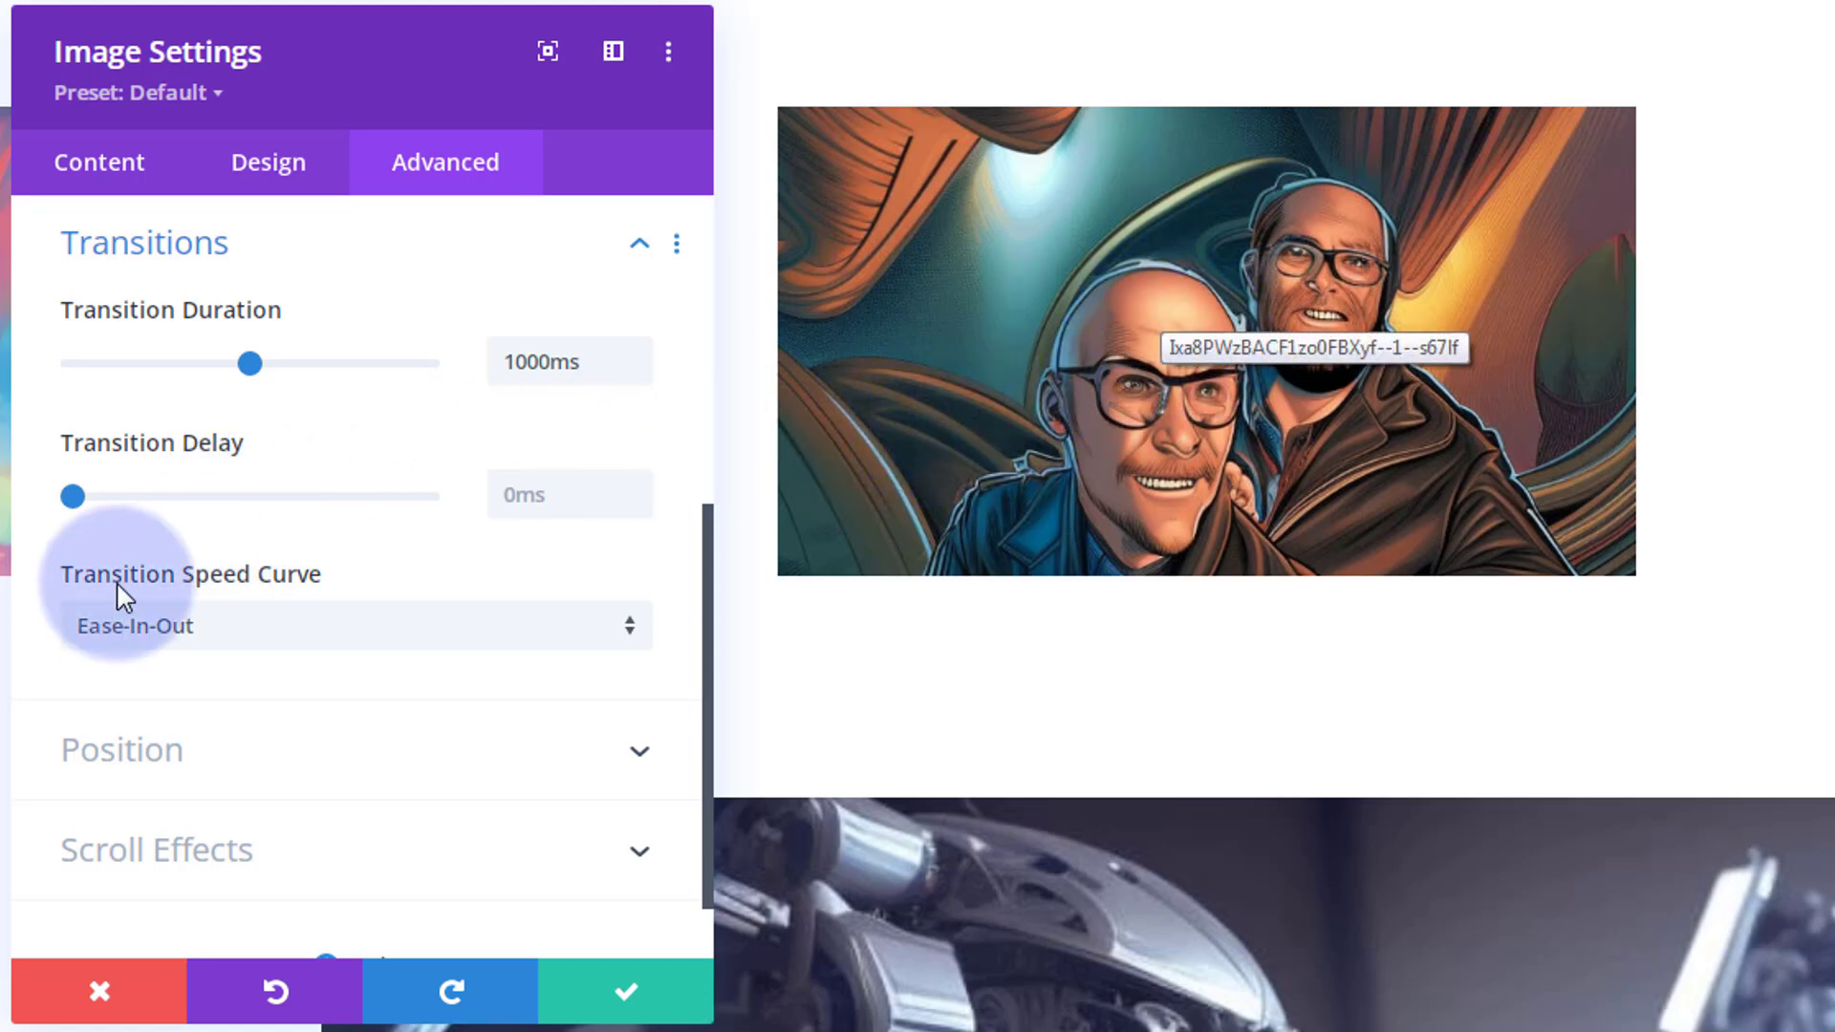
Clear the Image Title Text in the second image's attributes
scroll(148, 588, "up", 3)
scroll(151, 592, "up", 3)
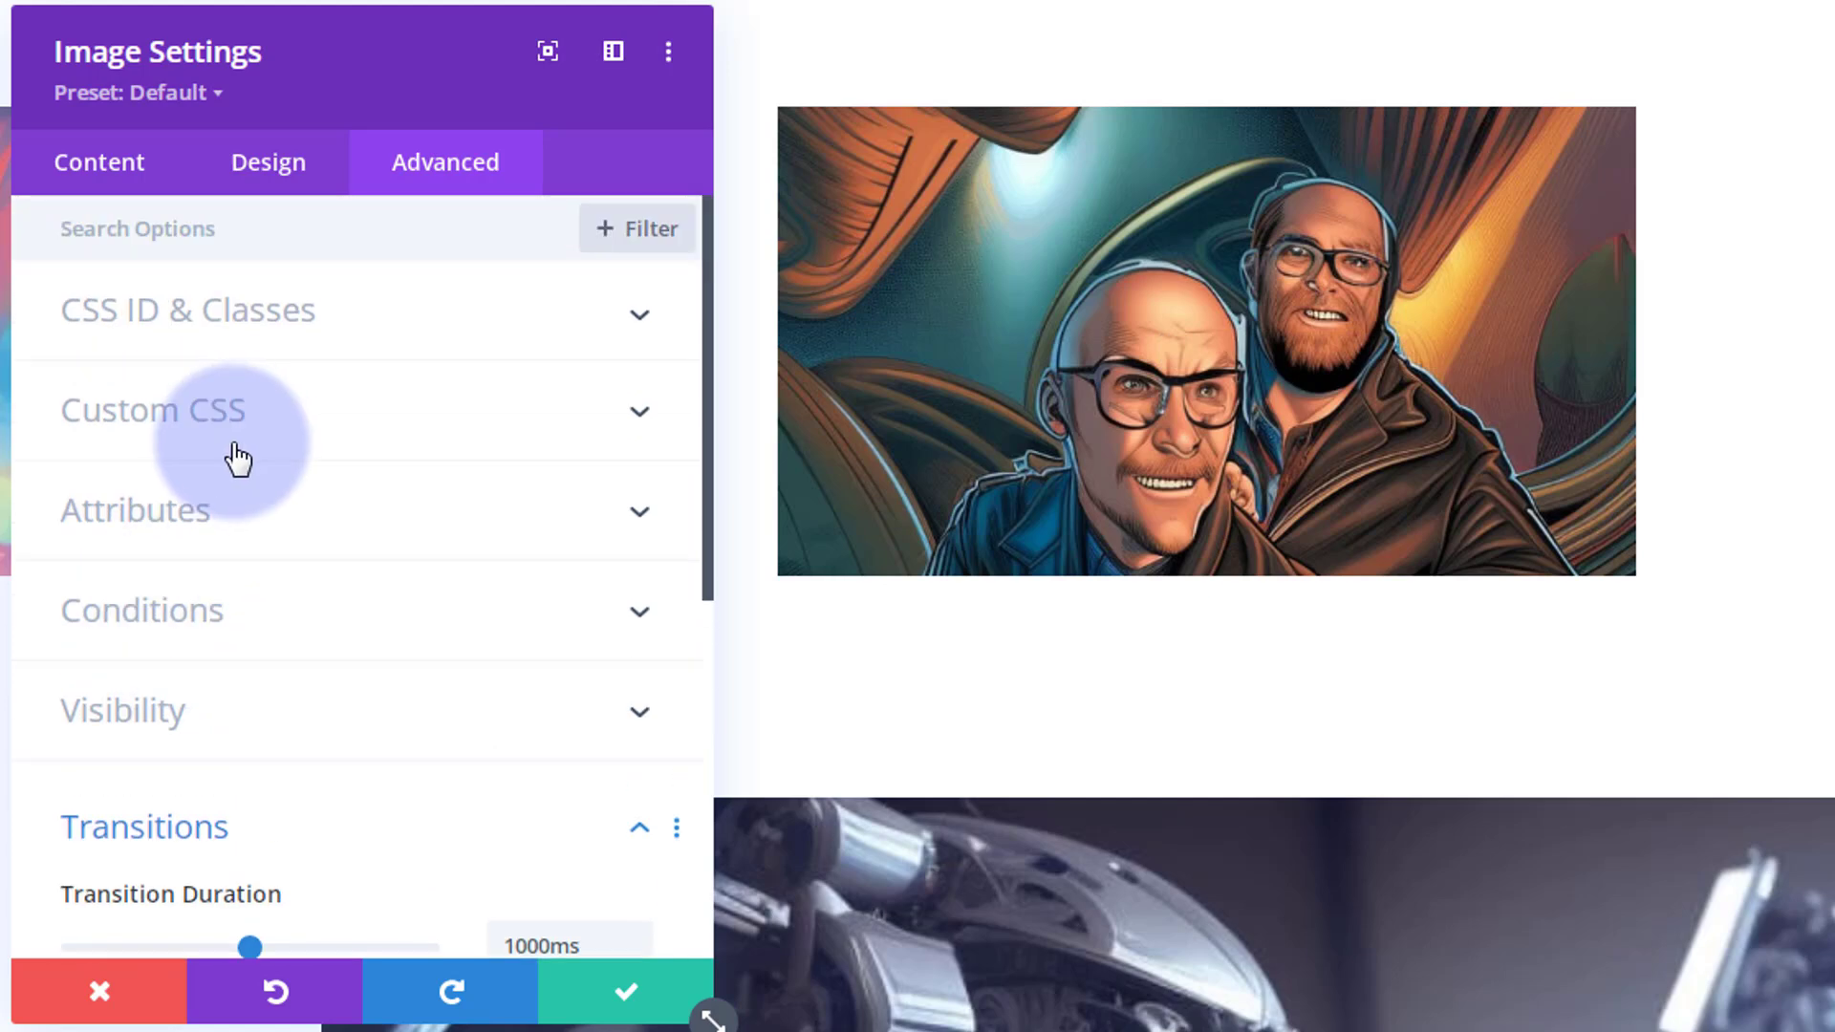
left_click(197, 532)
left_click_drag(450, 479, 11, 488)
key("BackSpace")
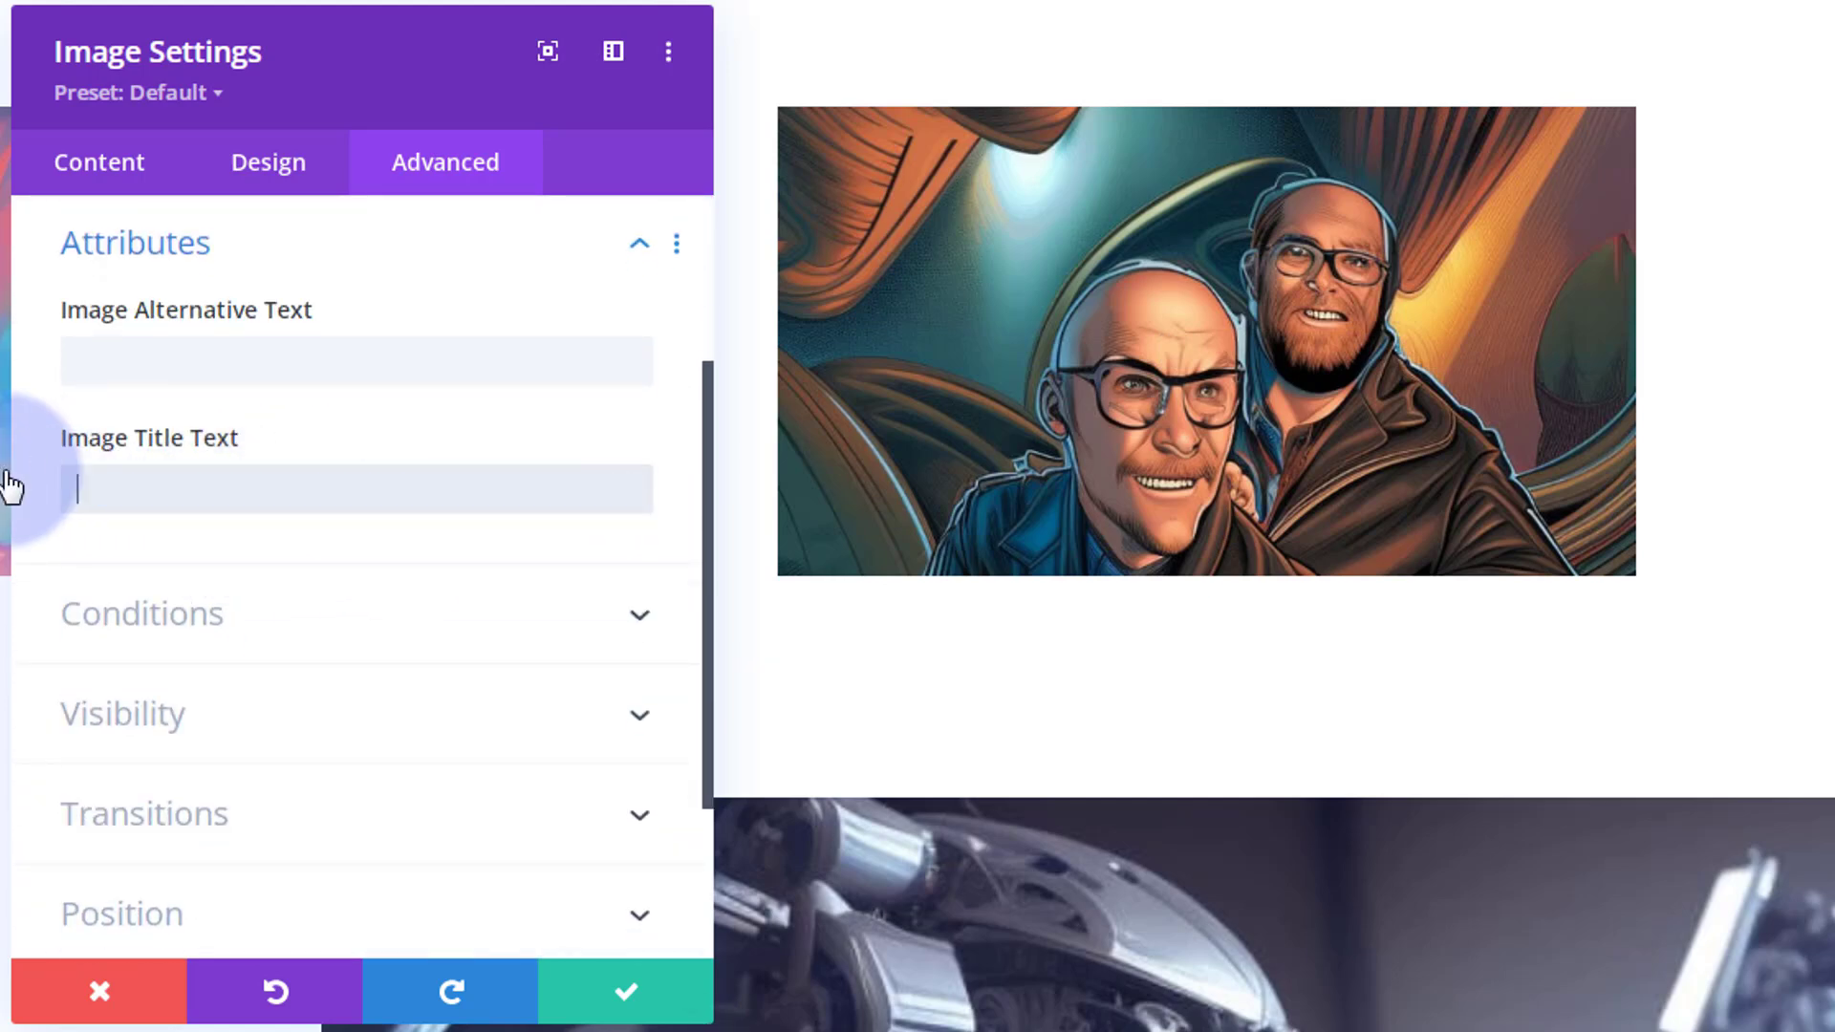
left_click(104, 361)
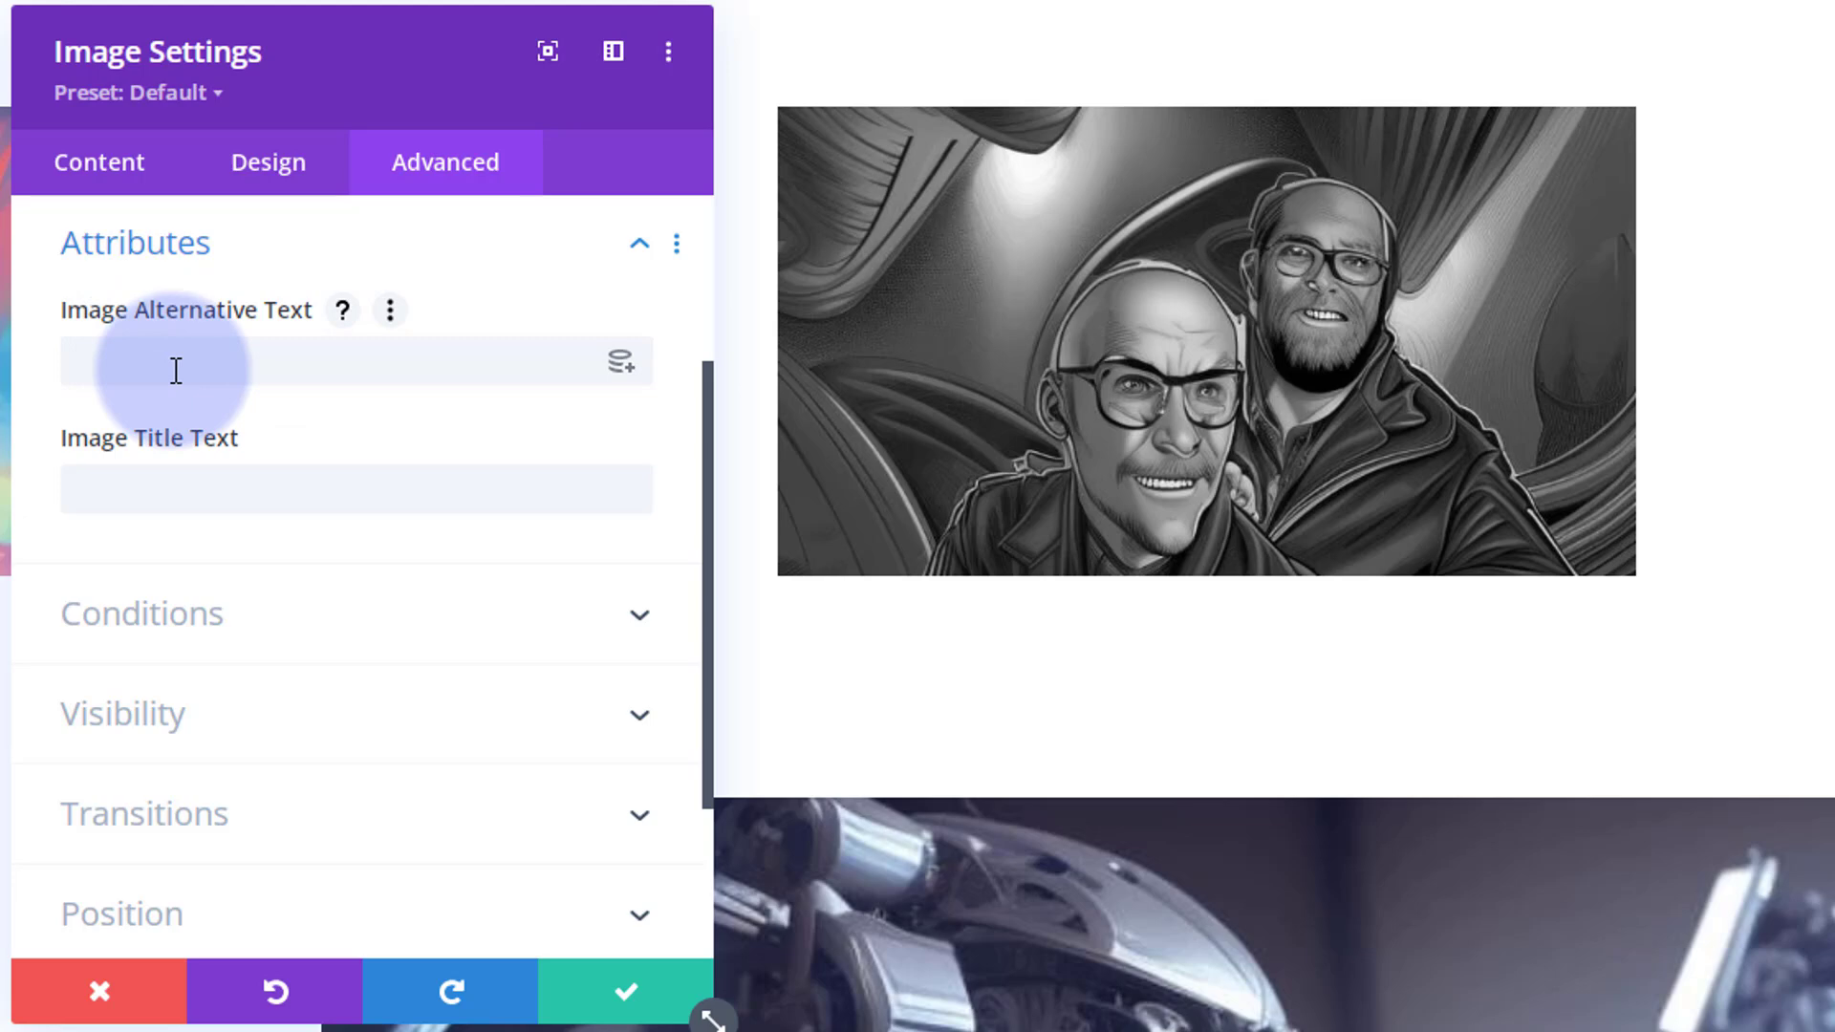
Set the image's hover Transform rotation about its horizontal axis to 359deg and compare the desktop and hover states
left_click(266, 177)
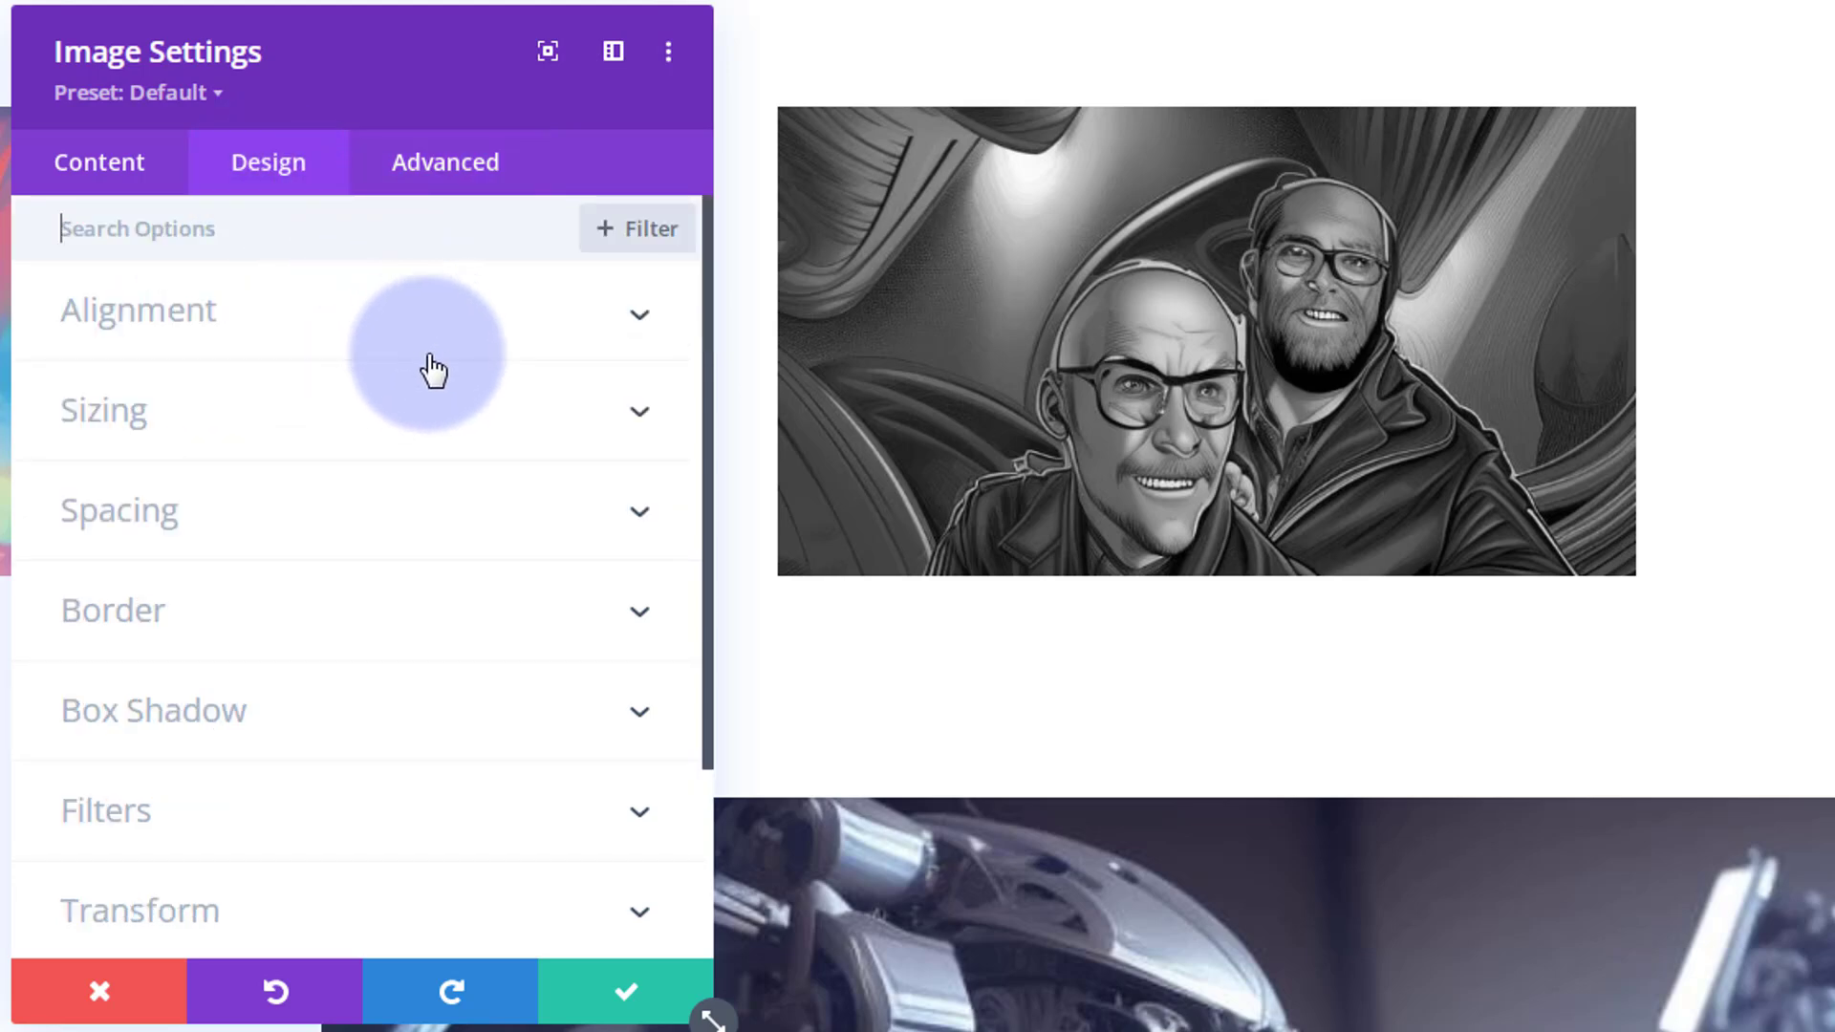
scroll(437, 361, "down", 3)
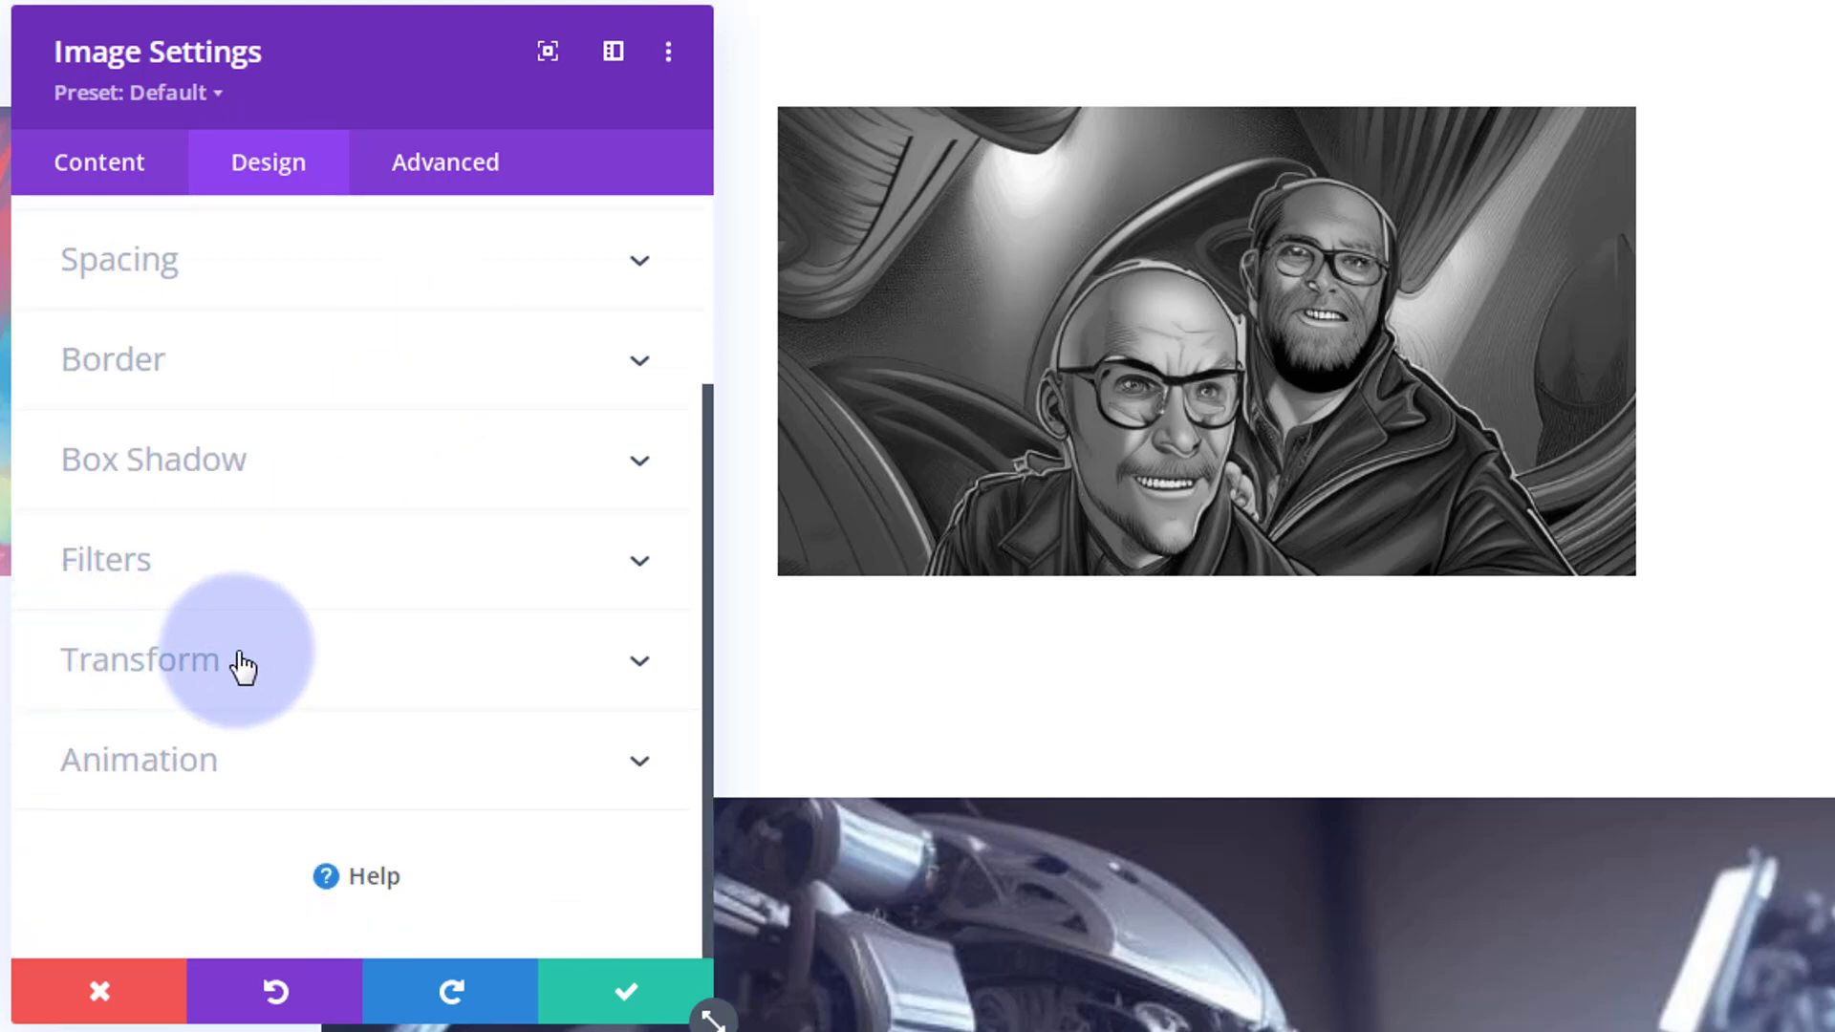
left_click(315, 675)
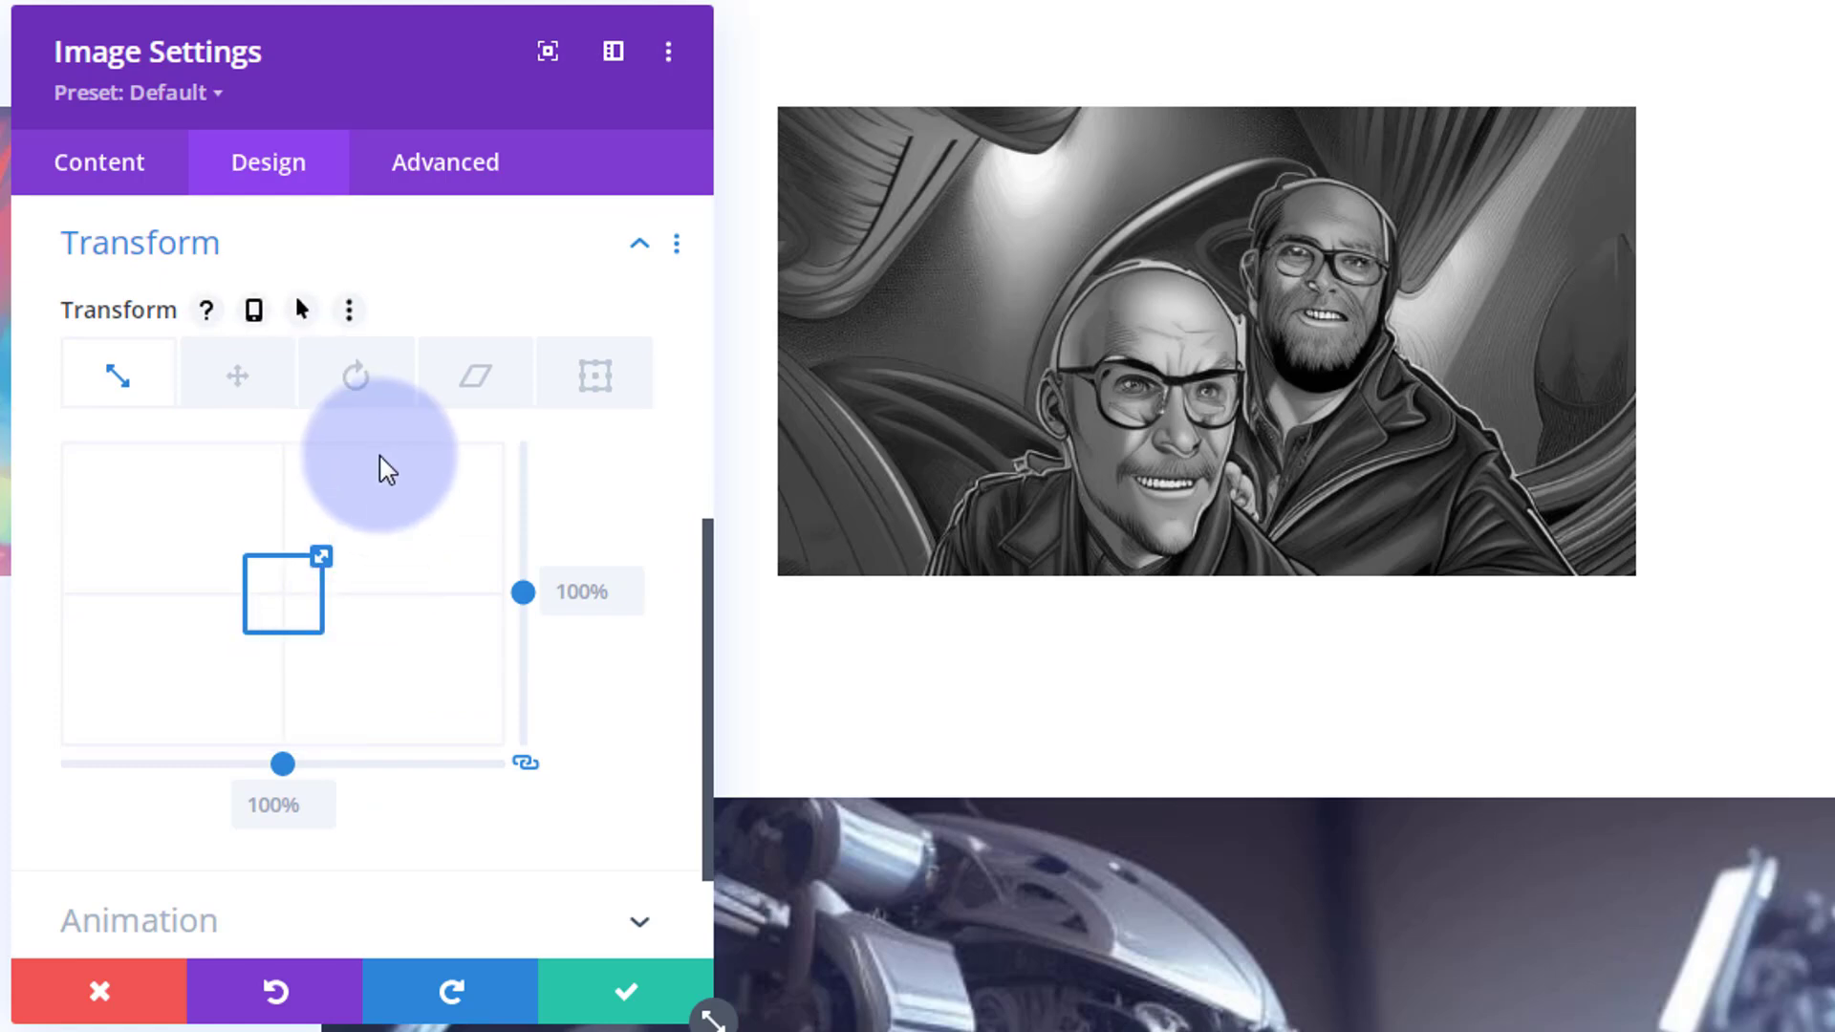
left_click(372, 395)
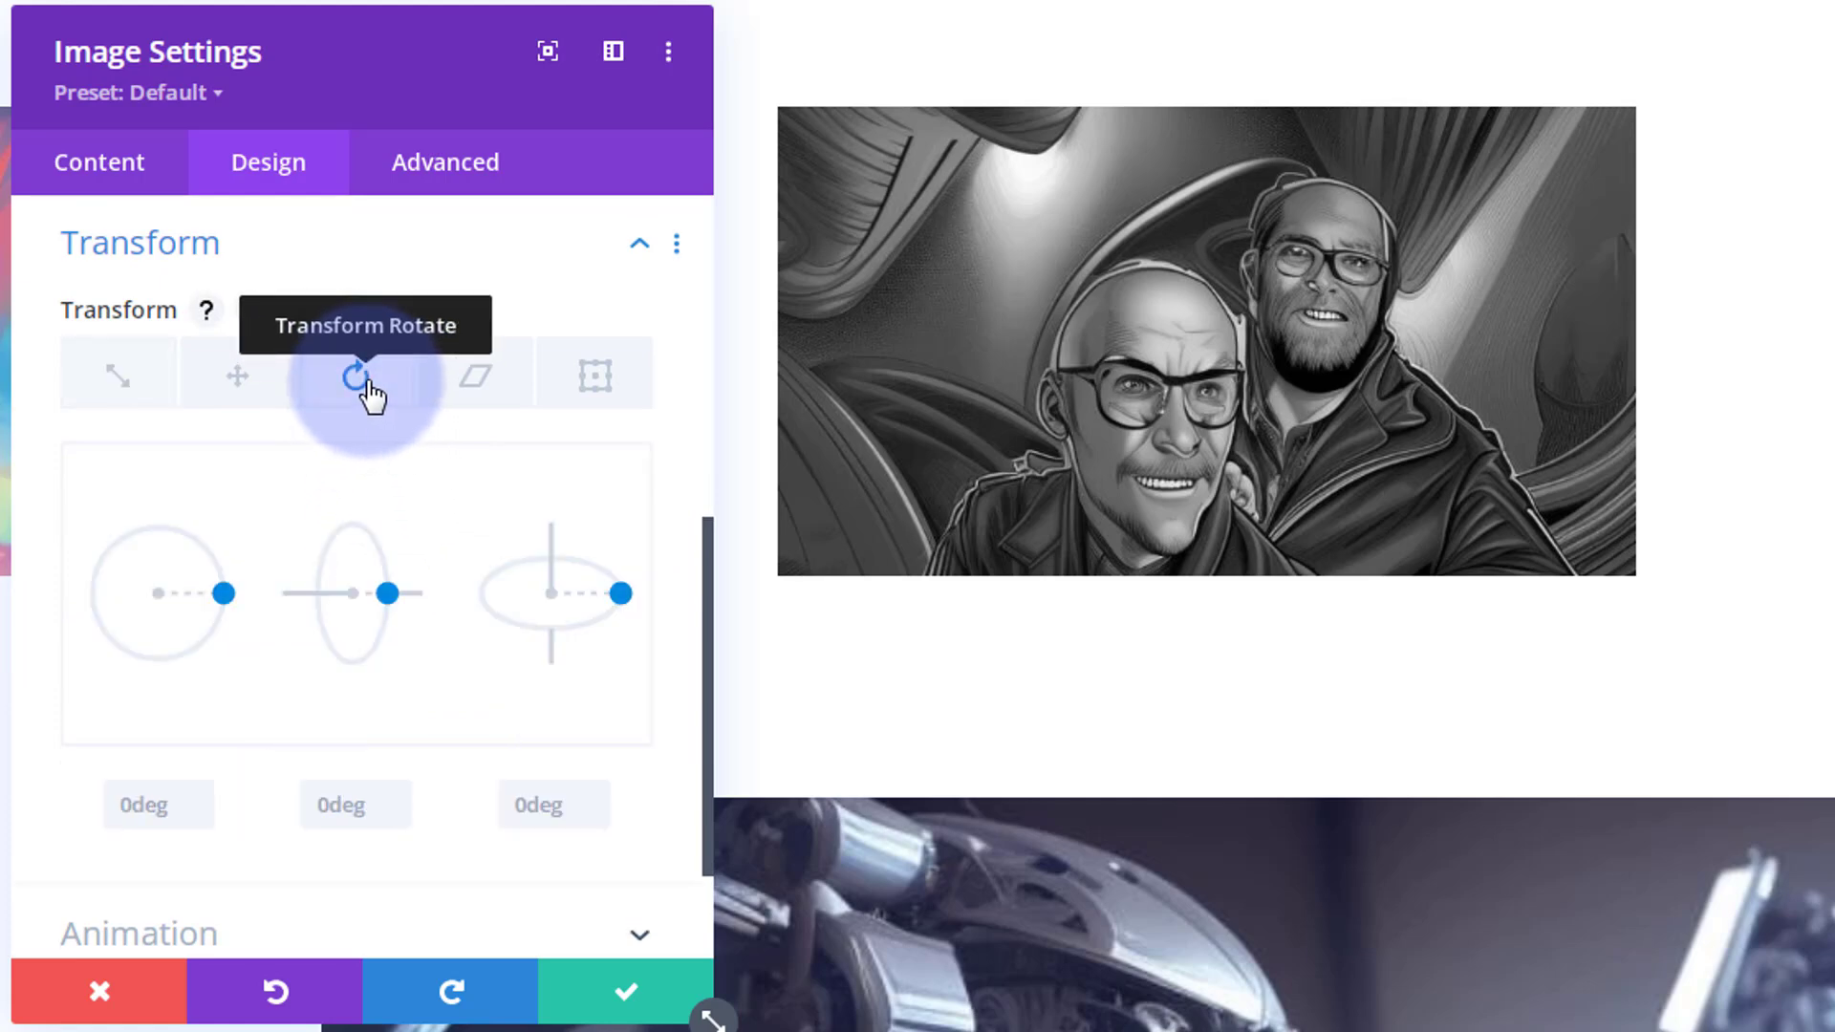
left_click(353, 626)
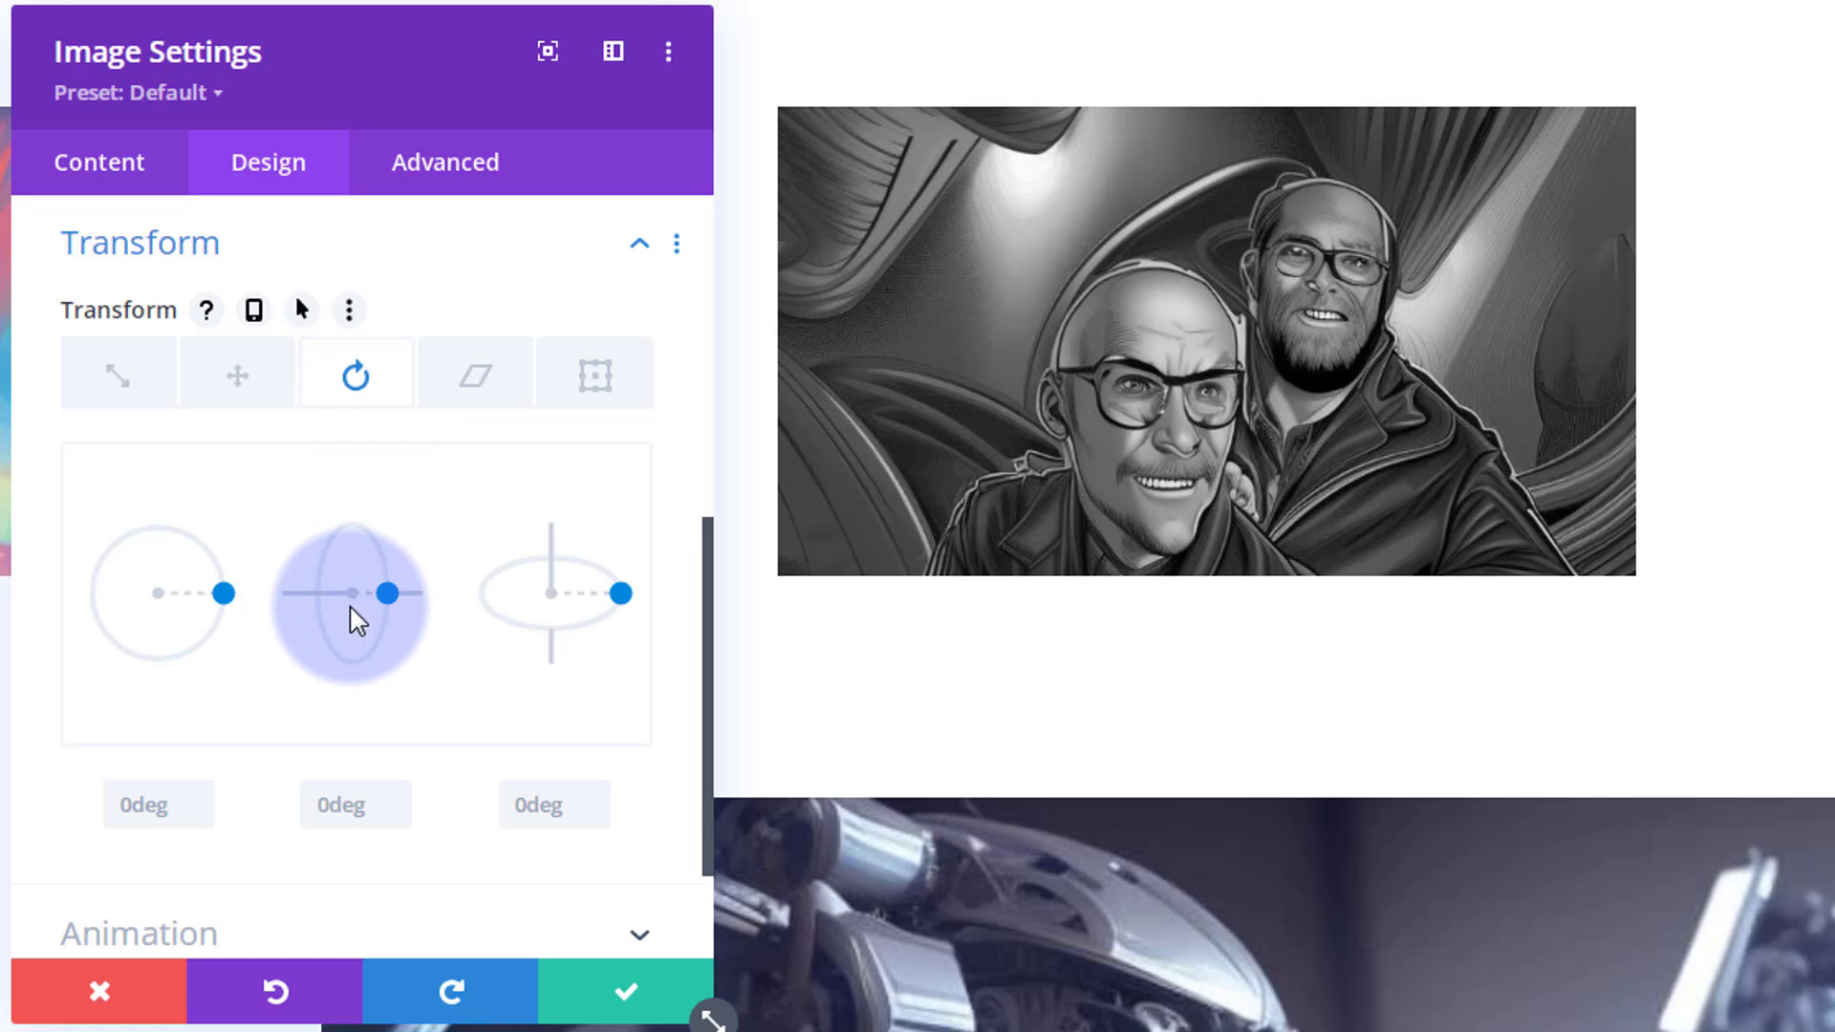
left_click(302, 314)
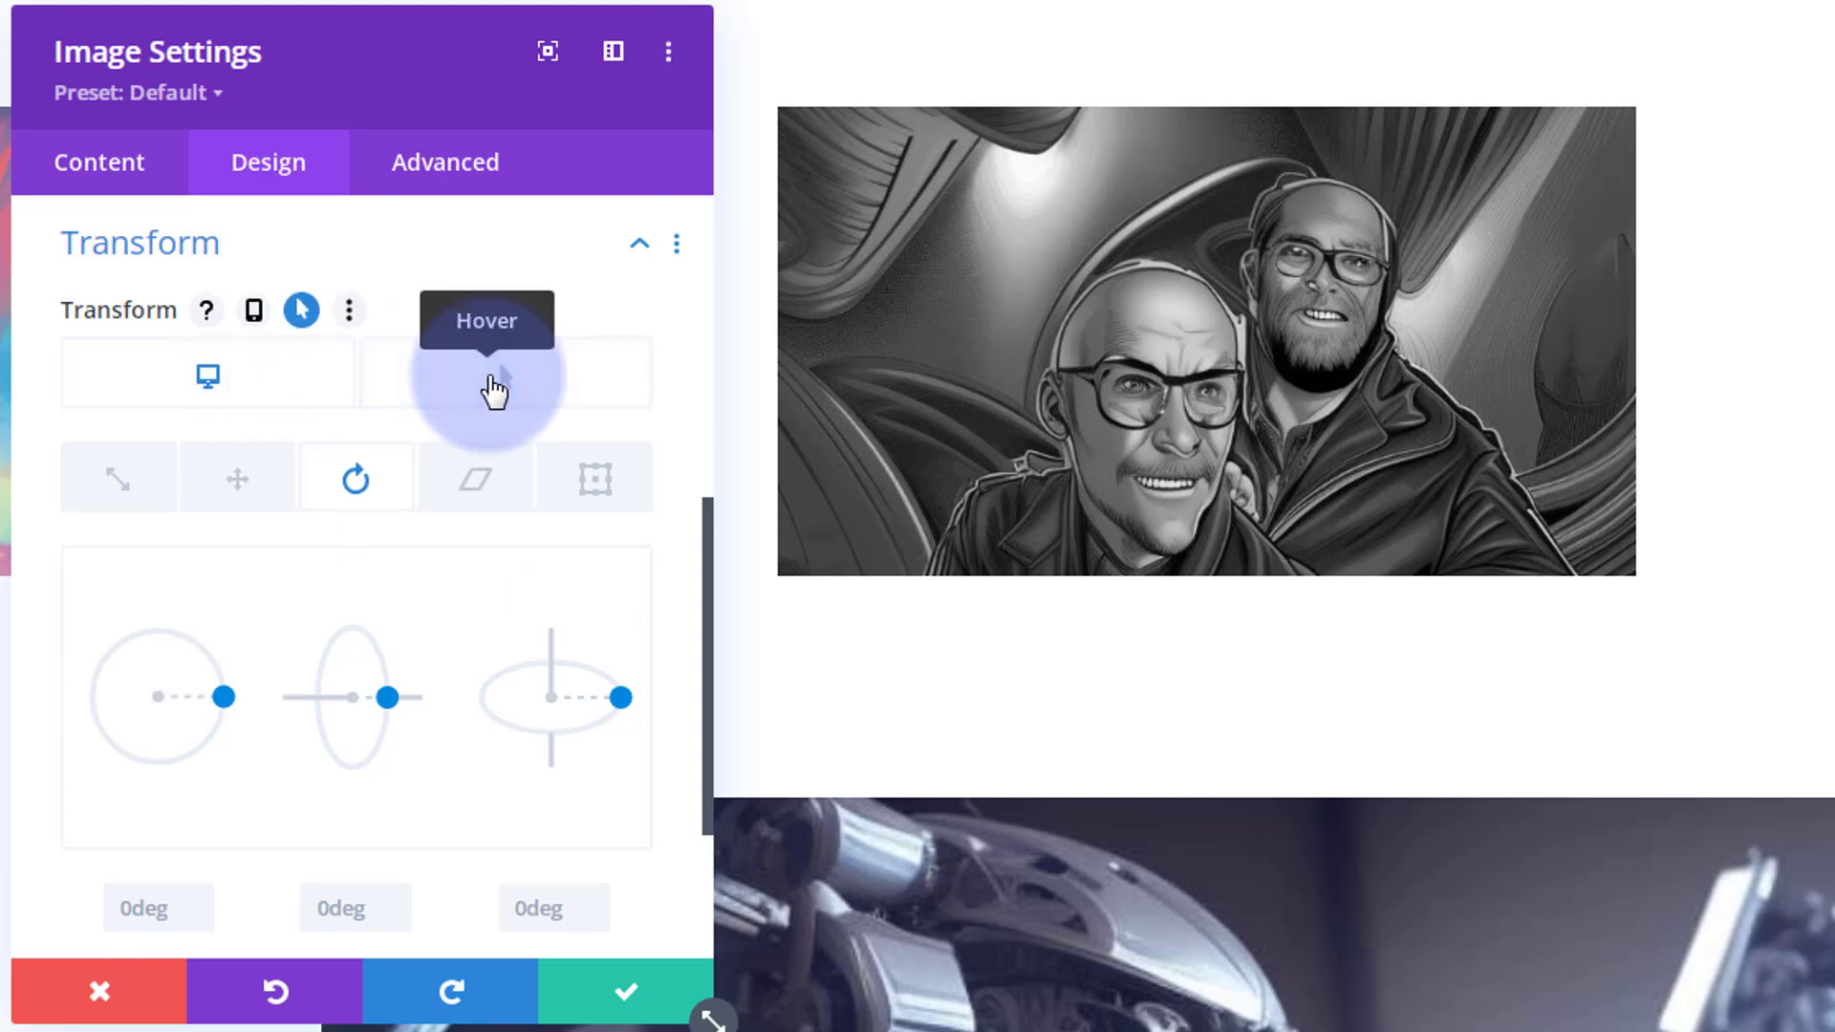
left_click(494, 382)
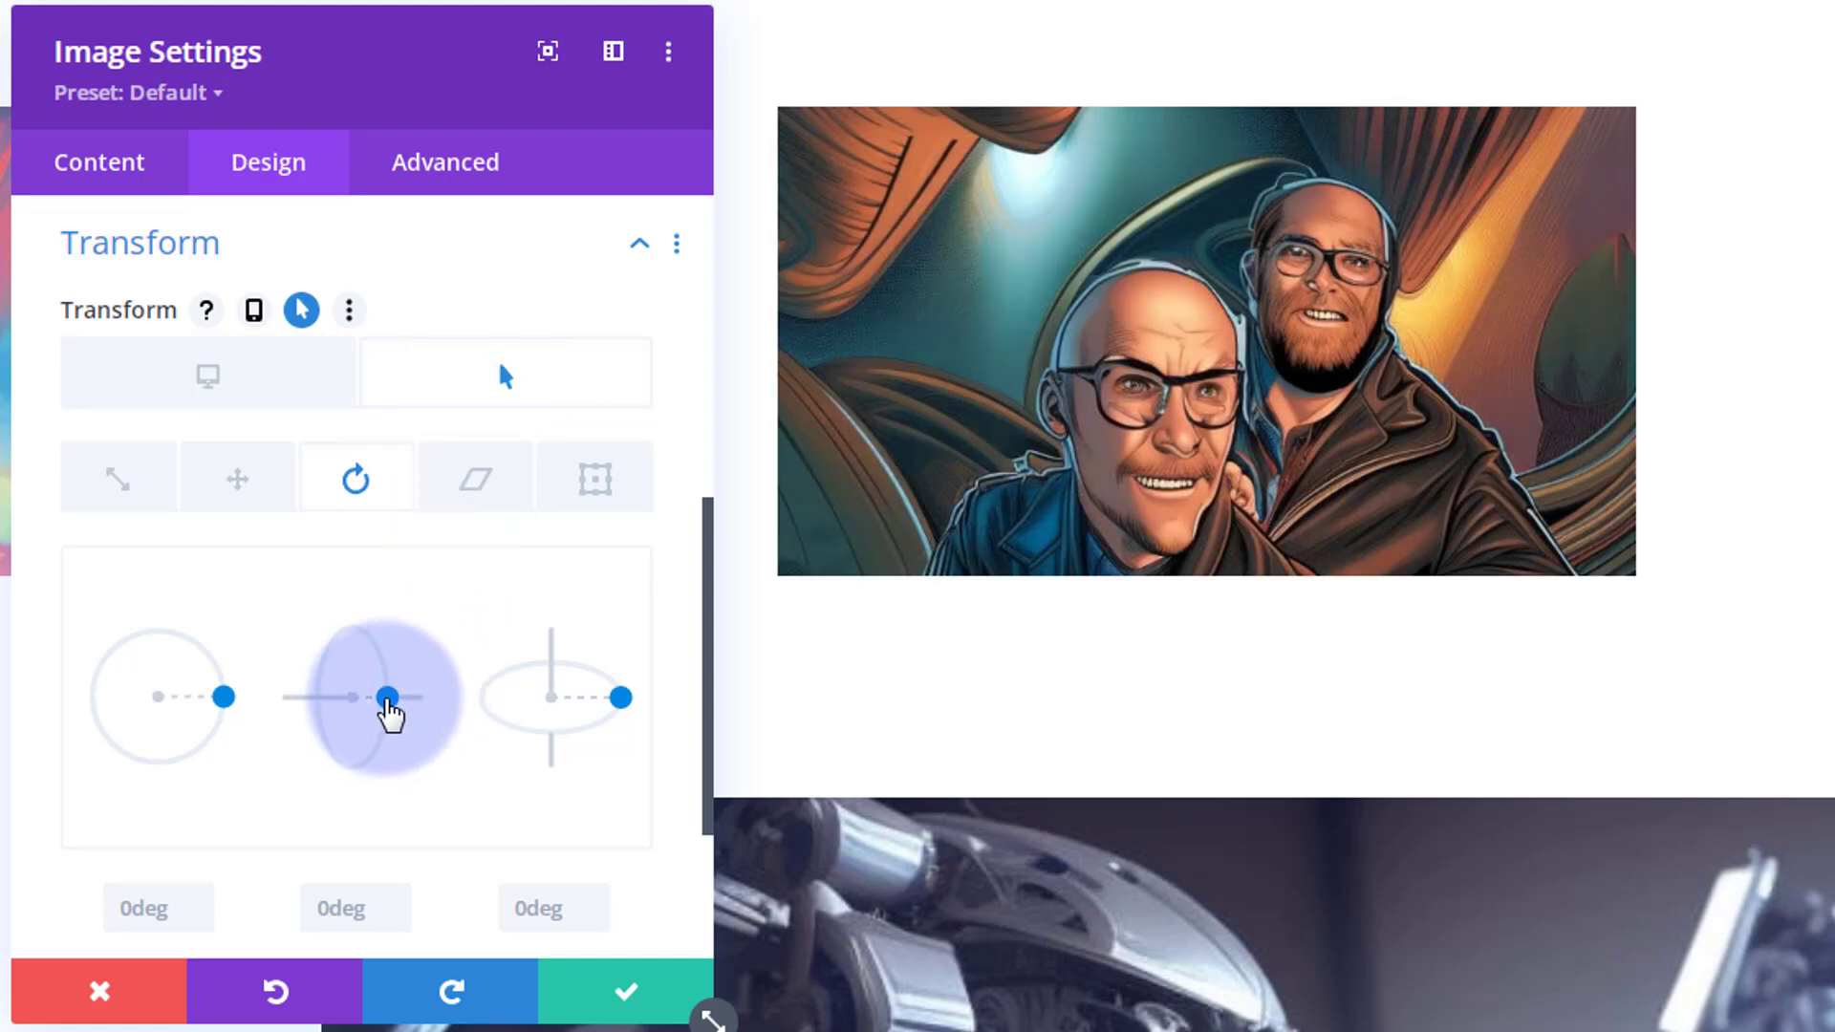
mouse_move(392, 729)
left_mouse_down()
mouse_move(356, 762)
mouse_move(295, 742)
mouse_move(312, 668)
mouse_move(351, 640)
mouse_move(413, 705)
left_mouse_up()
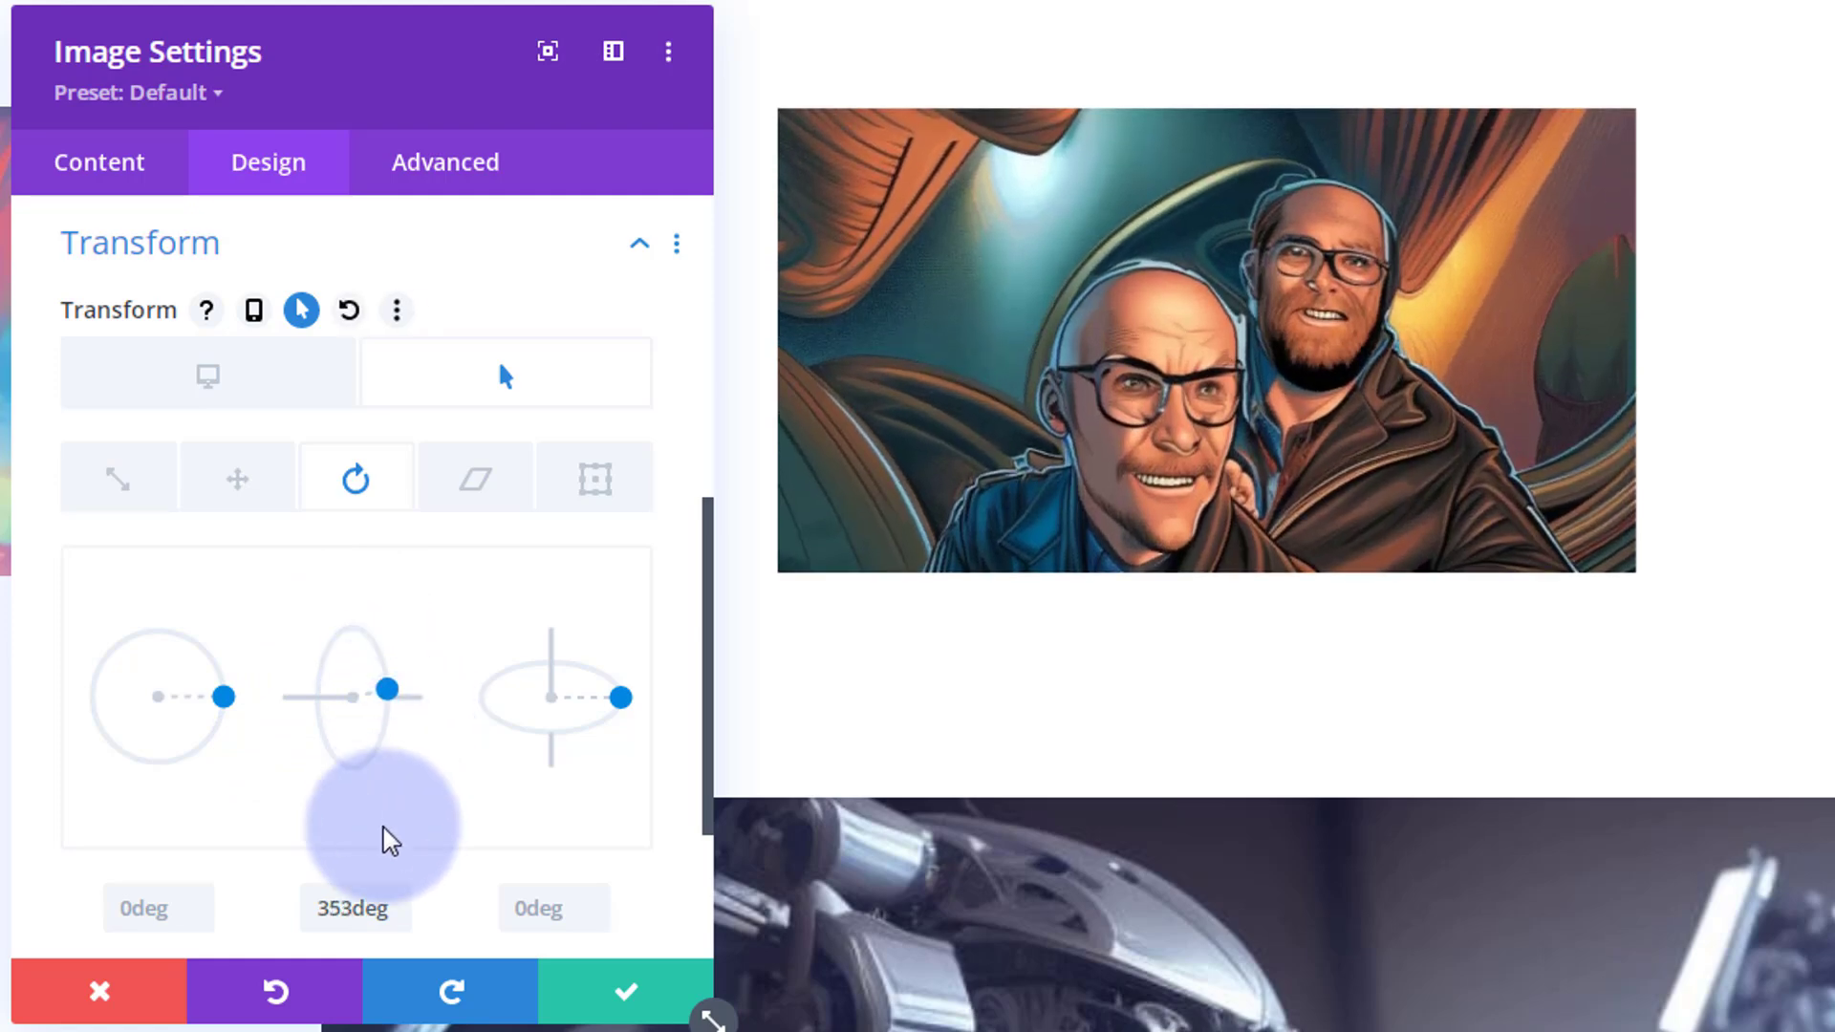
left_click(396, 901)
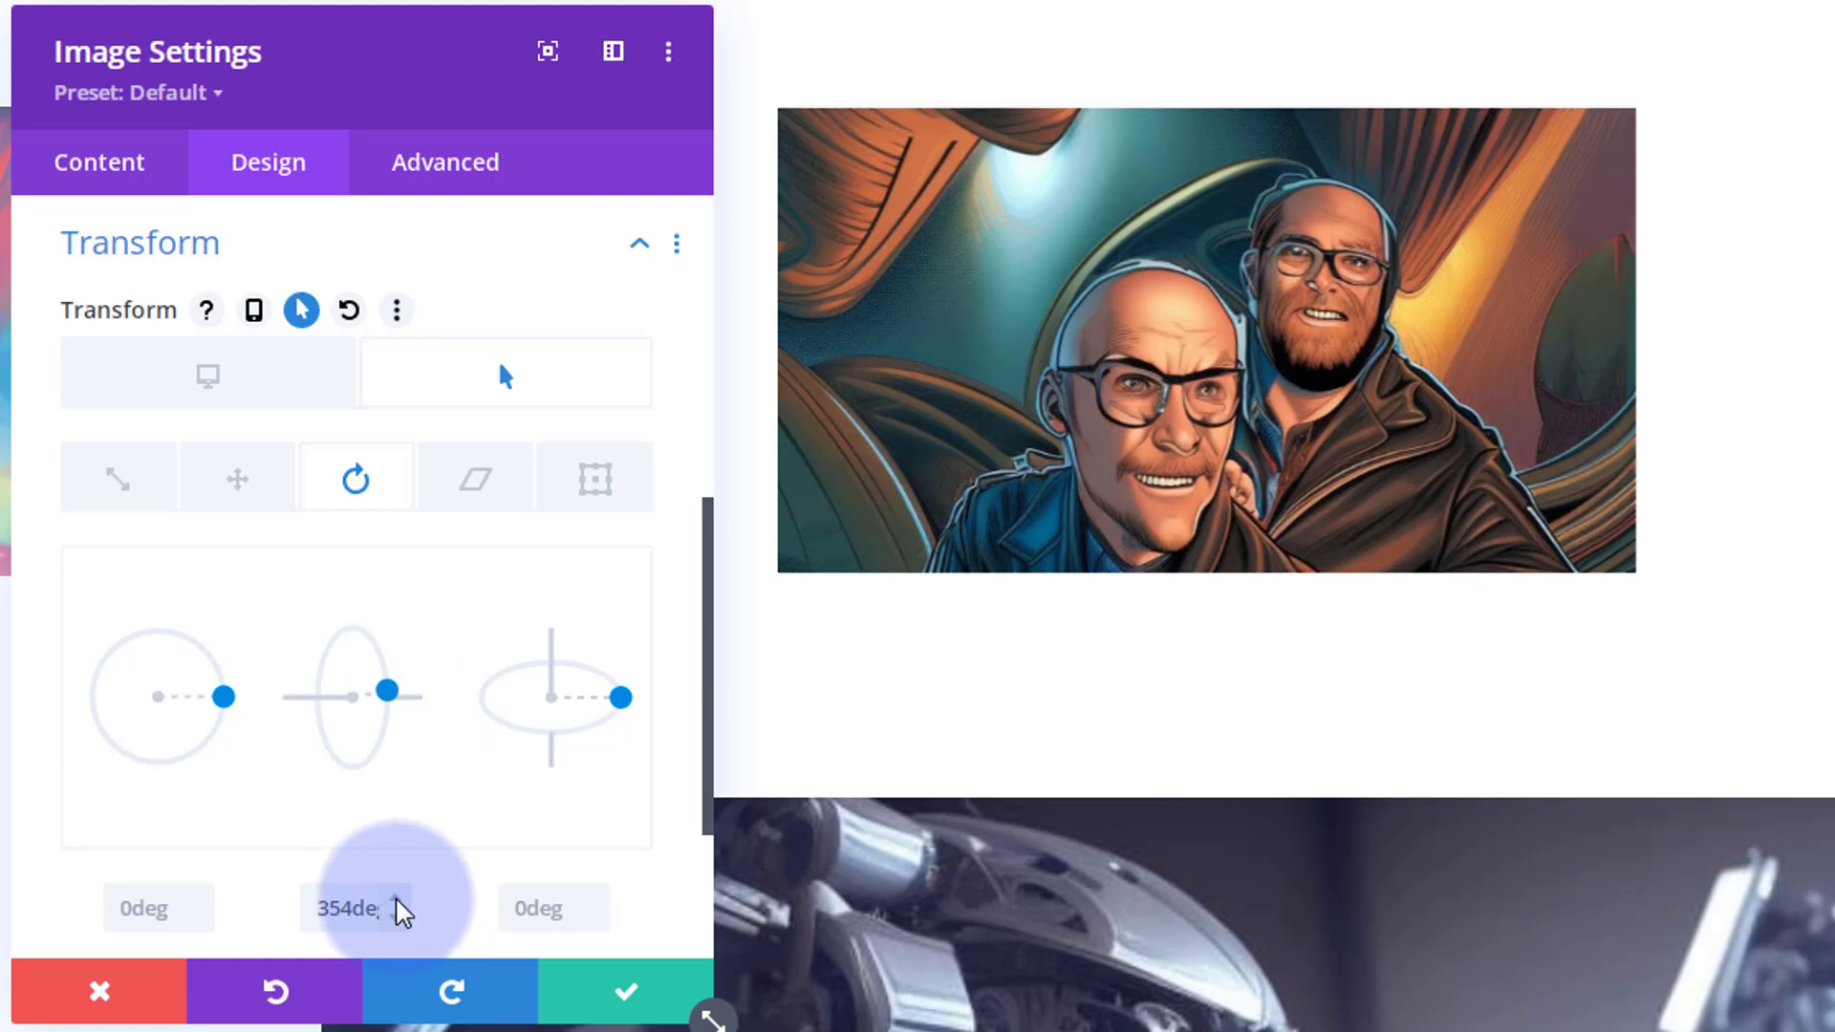
left_click(396, 902)
left_click(396, 901)
left_click(395, 901)
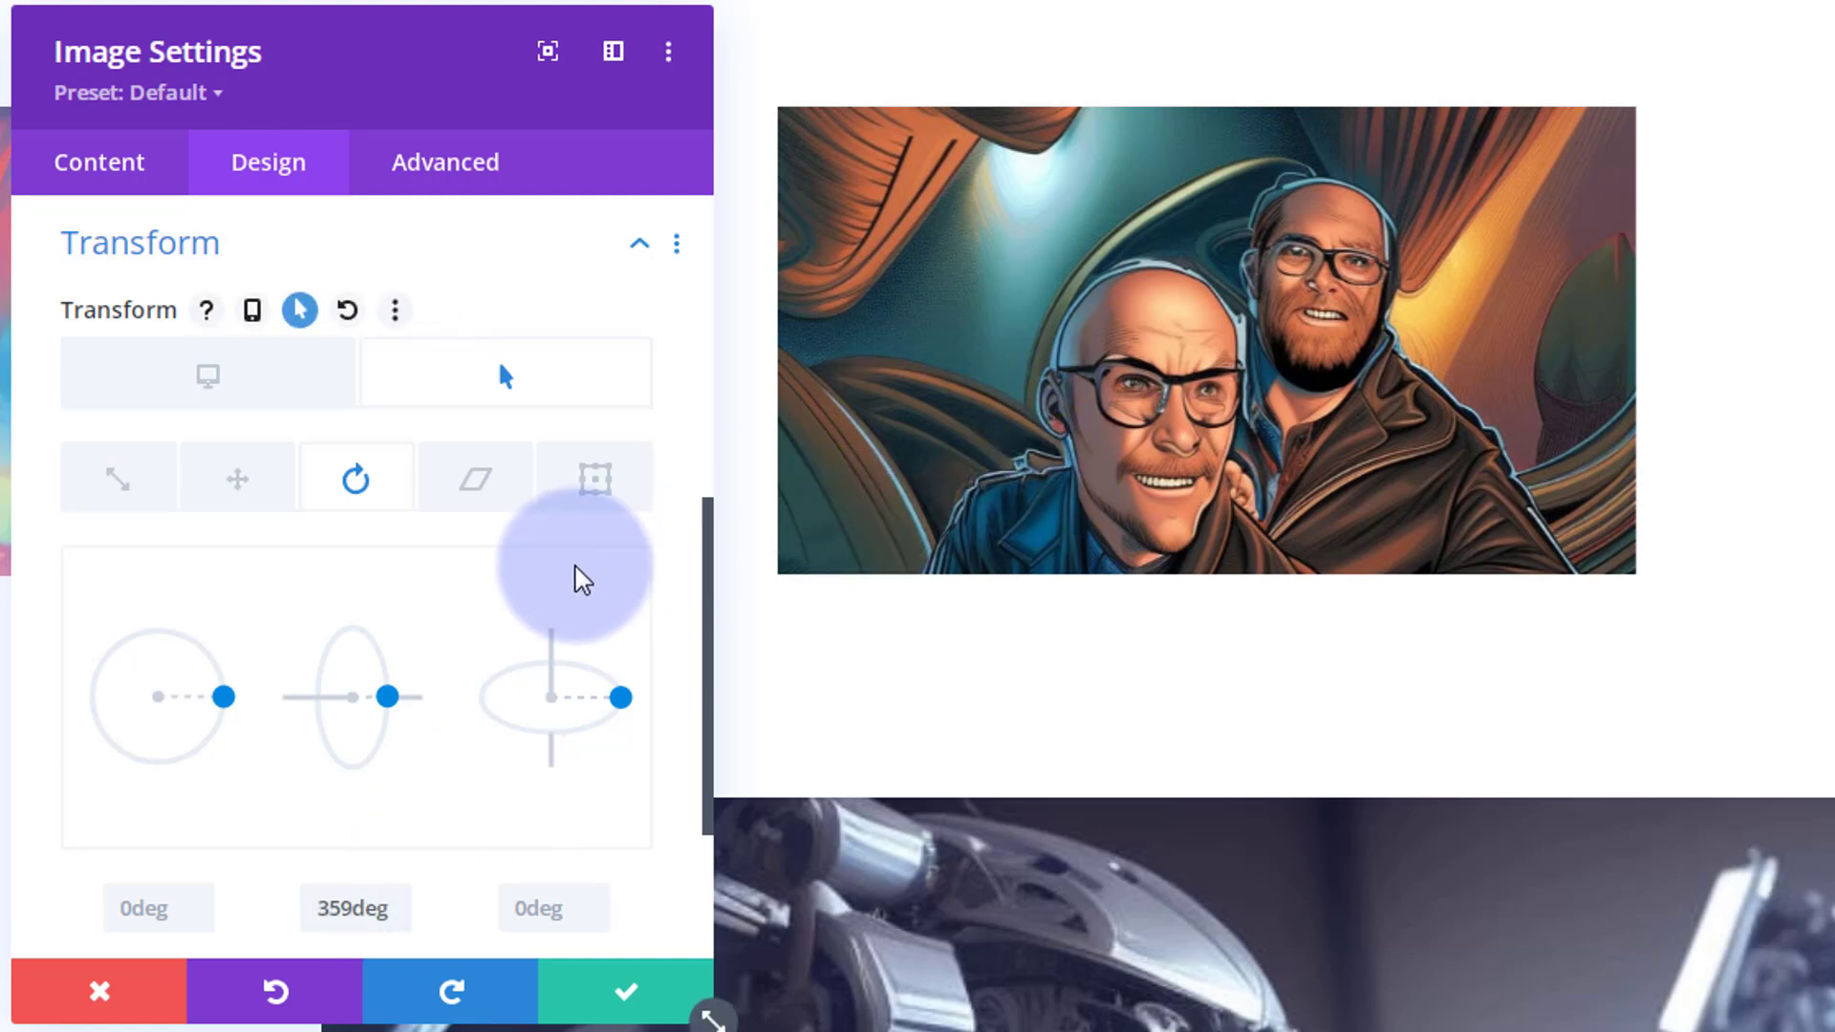
left_click(187, 384)
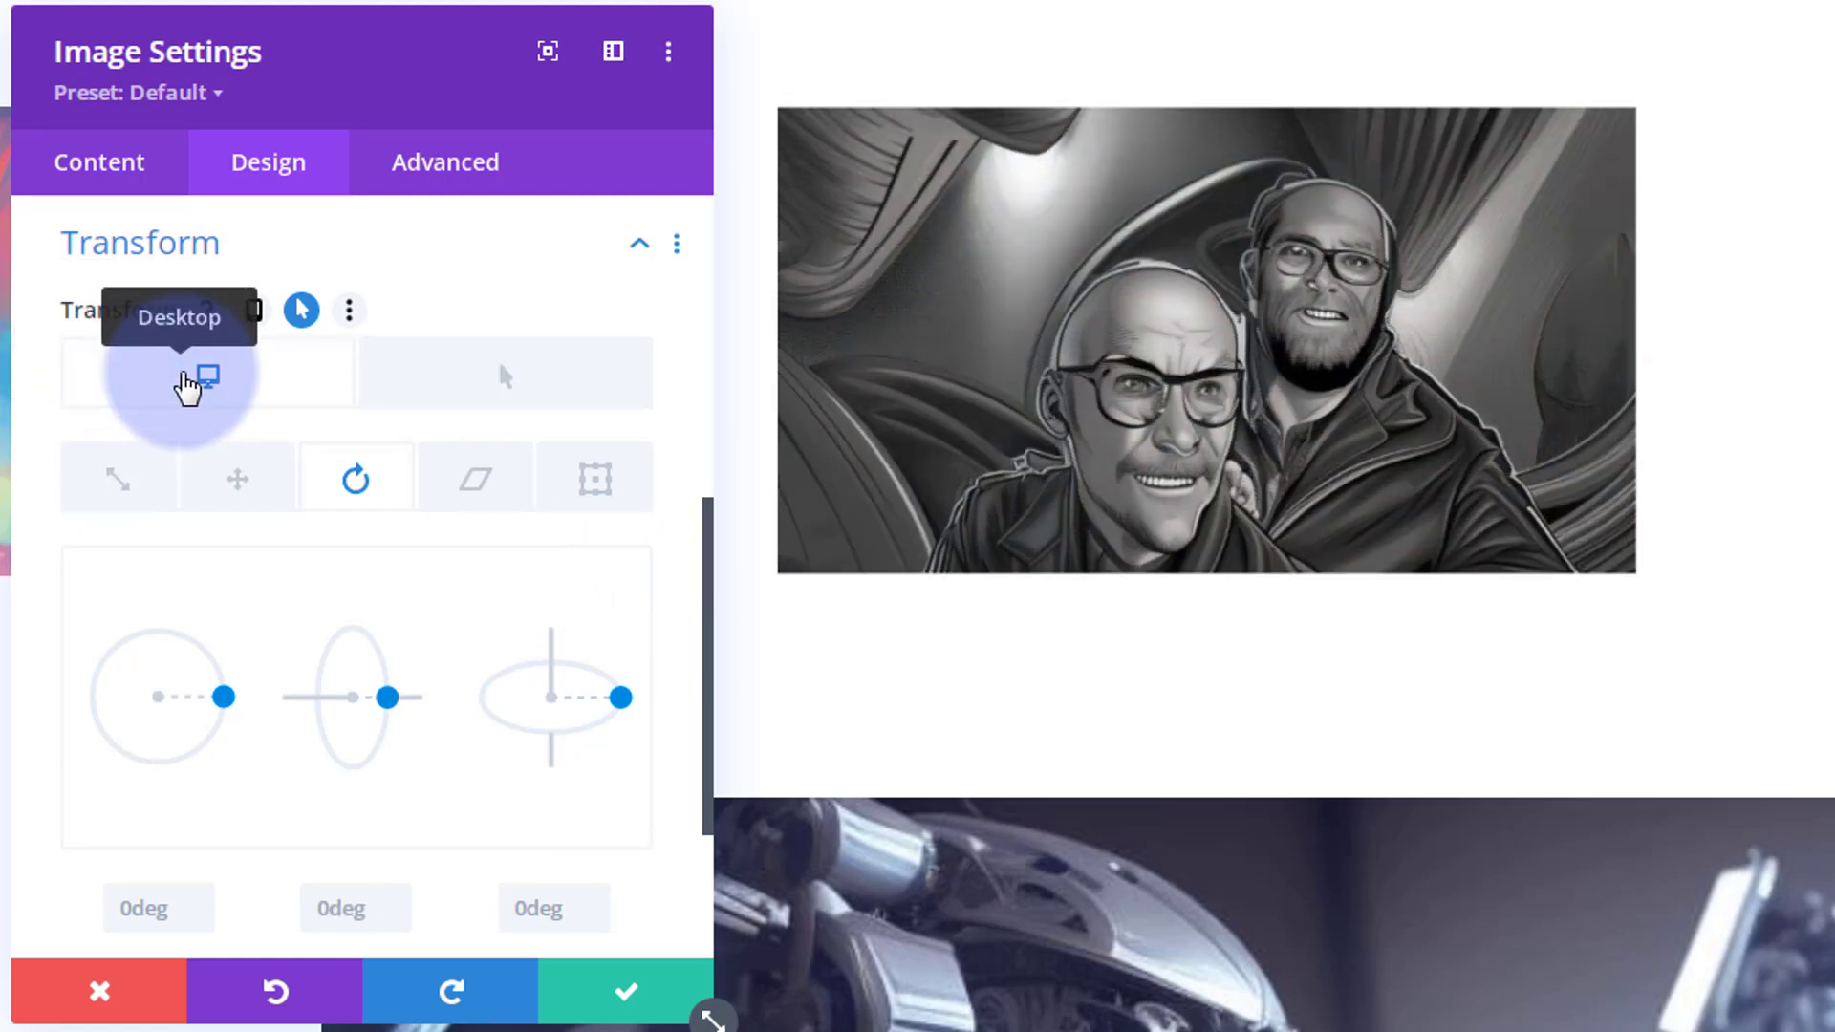
left_click(482, 392)
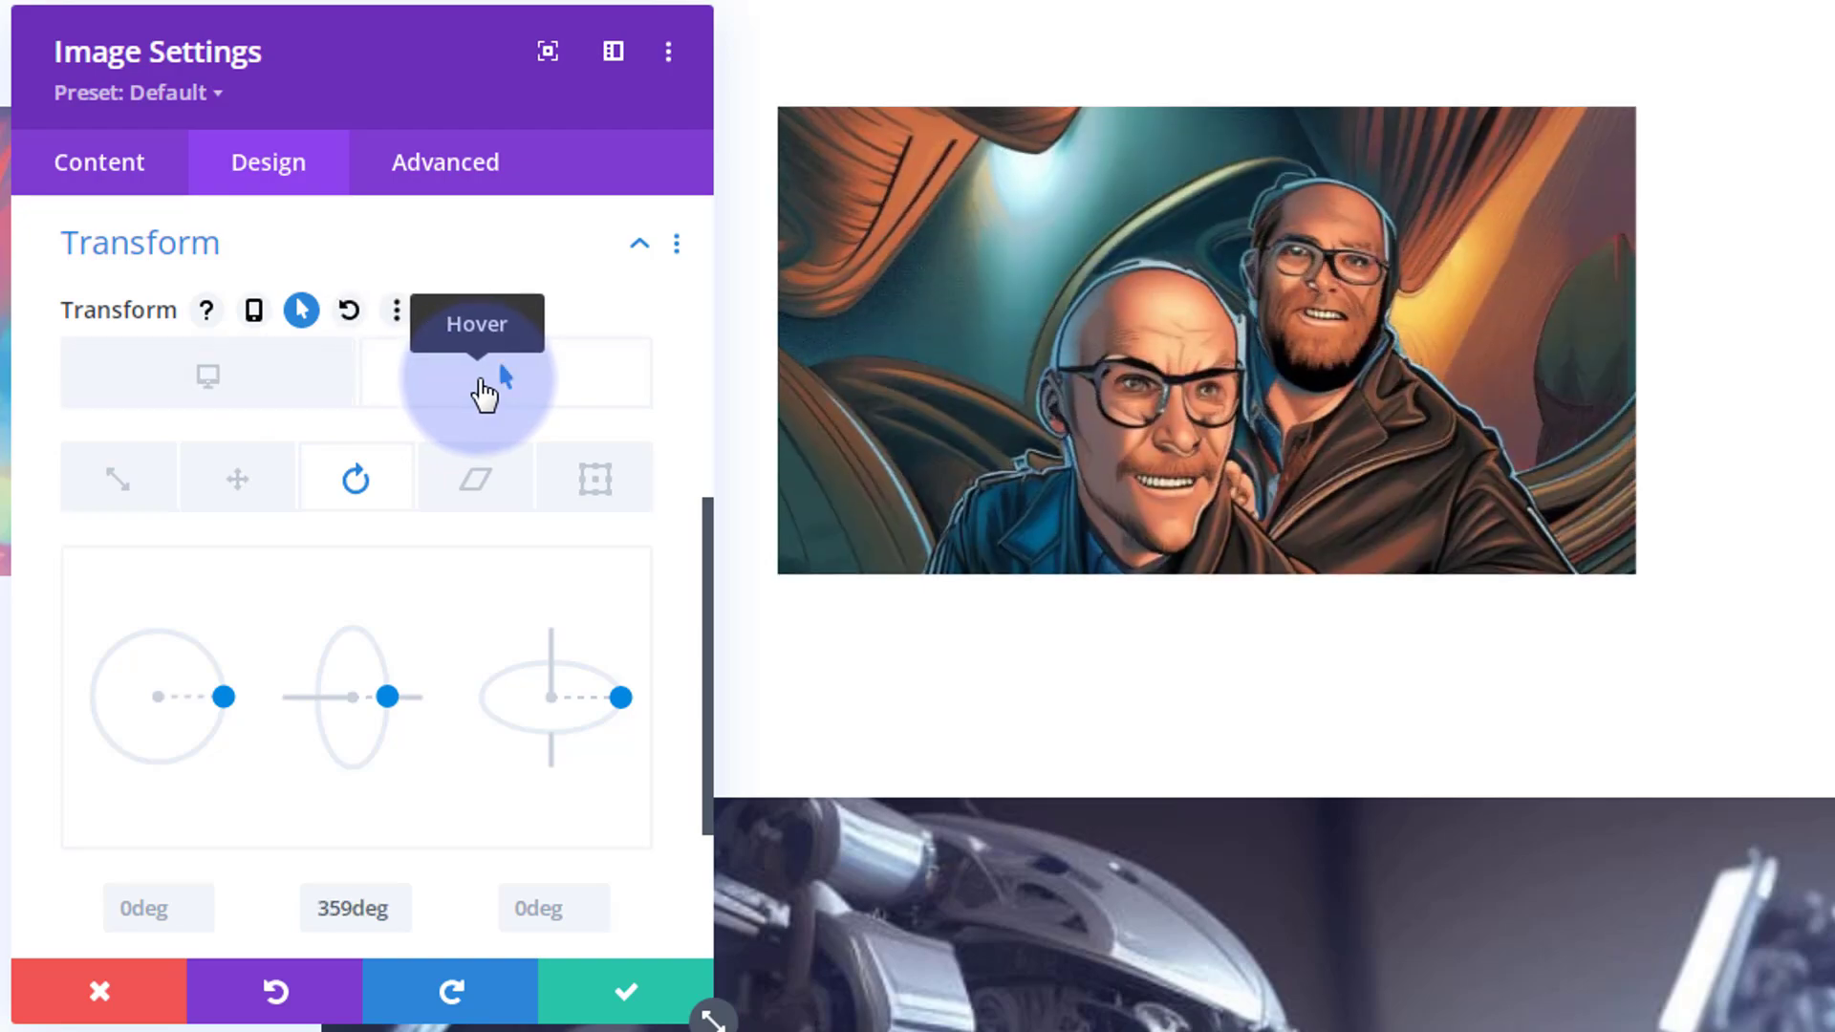
Recheck the second image's default and hover rotation, save its settings, then save the page and exit the Visual Builder
left_click(237, 388)
left_click(498, 392)
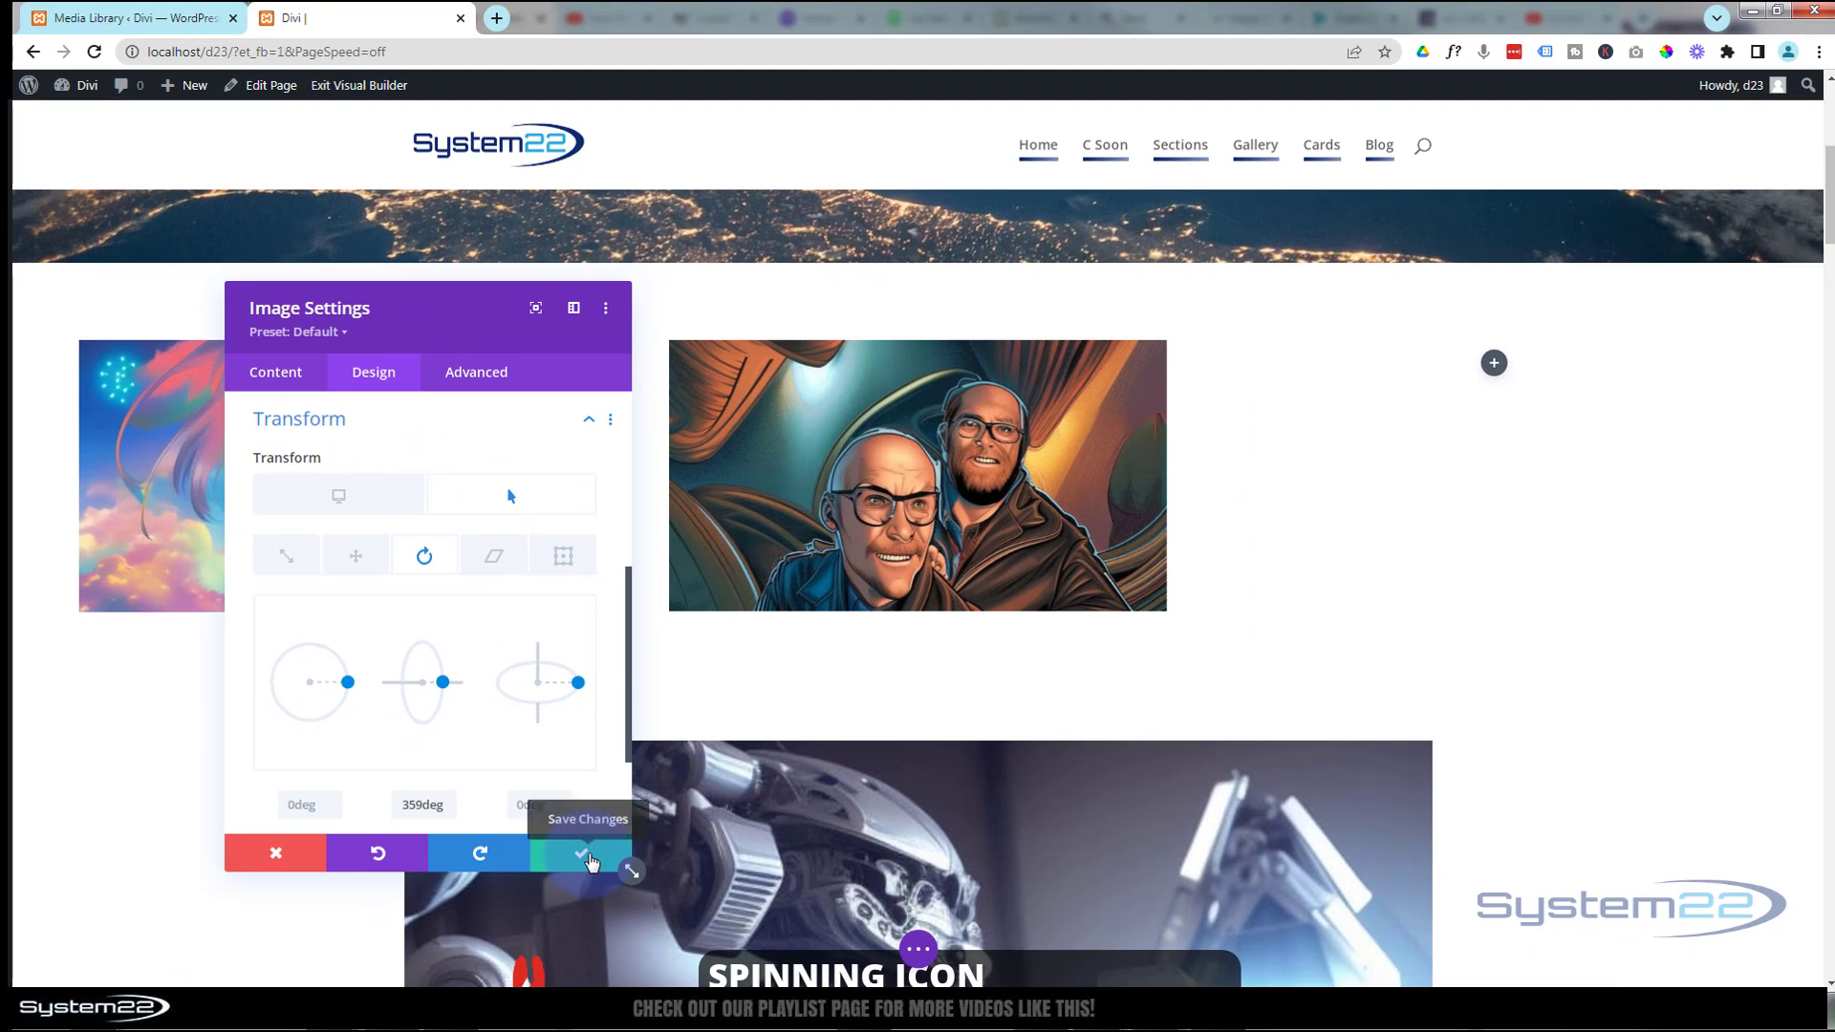
left_click(585, 857)
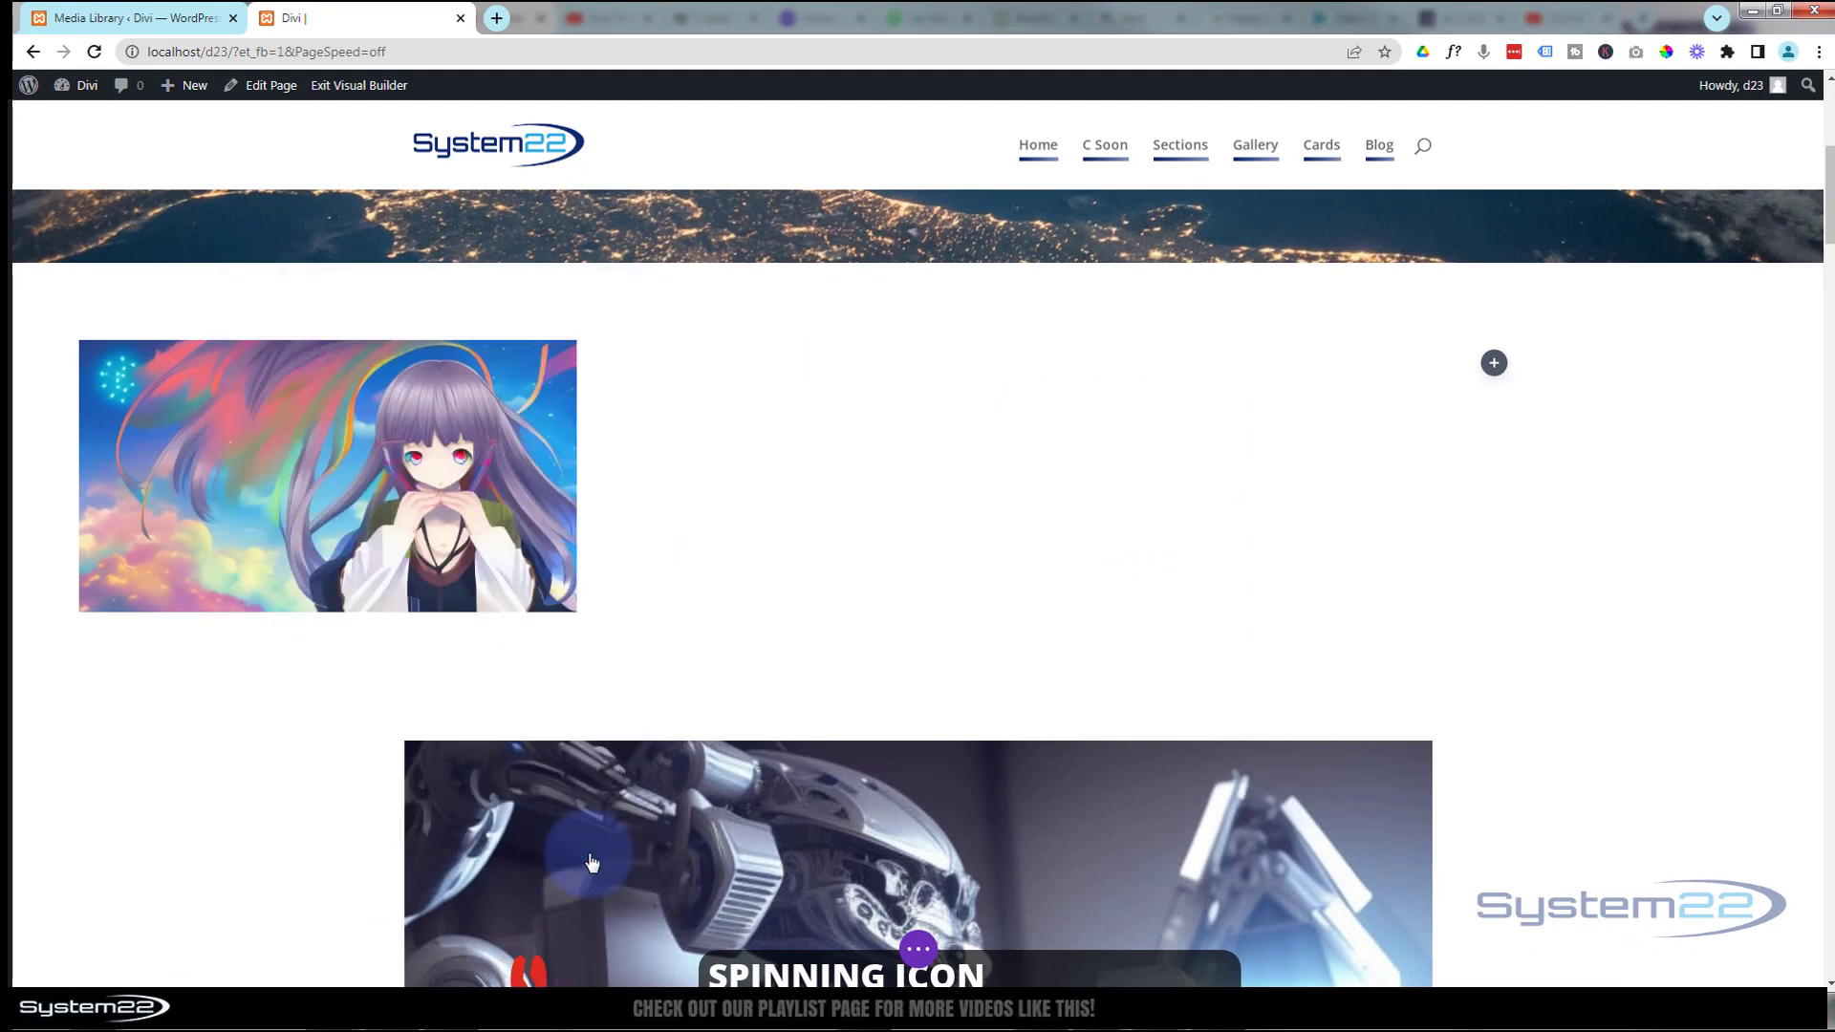
left_click(917, 953)
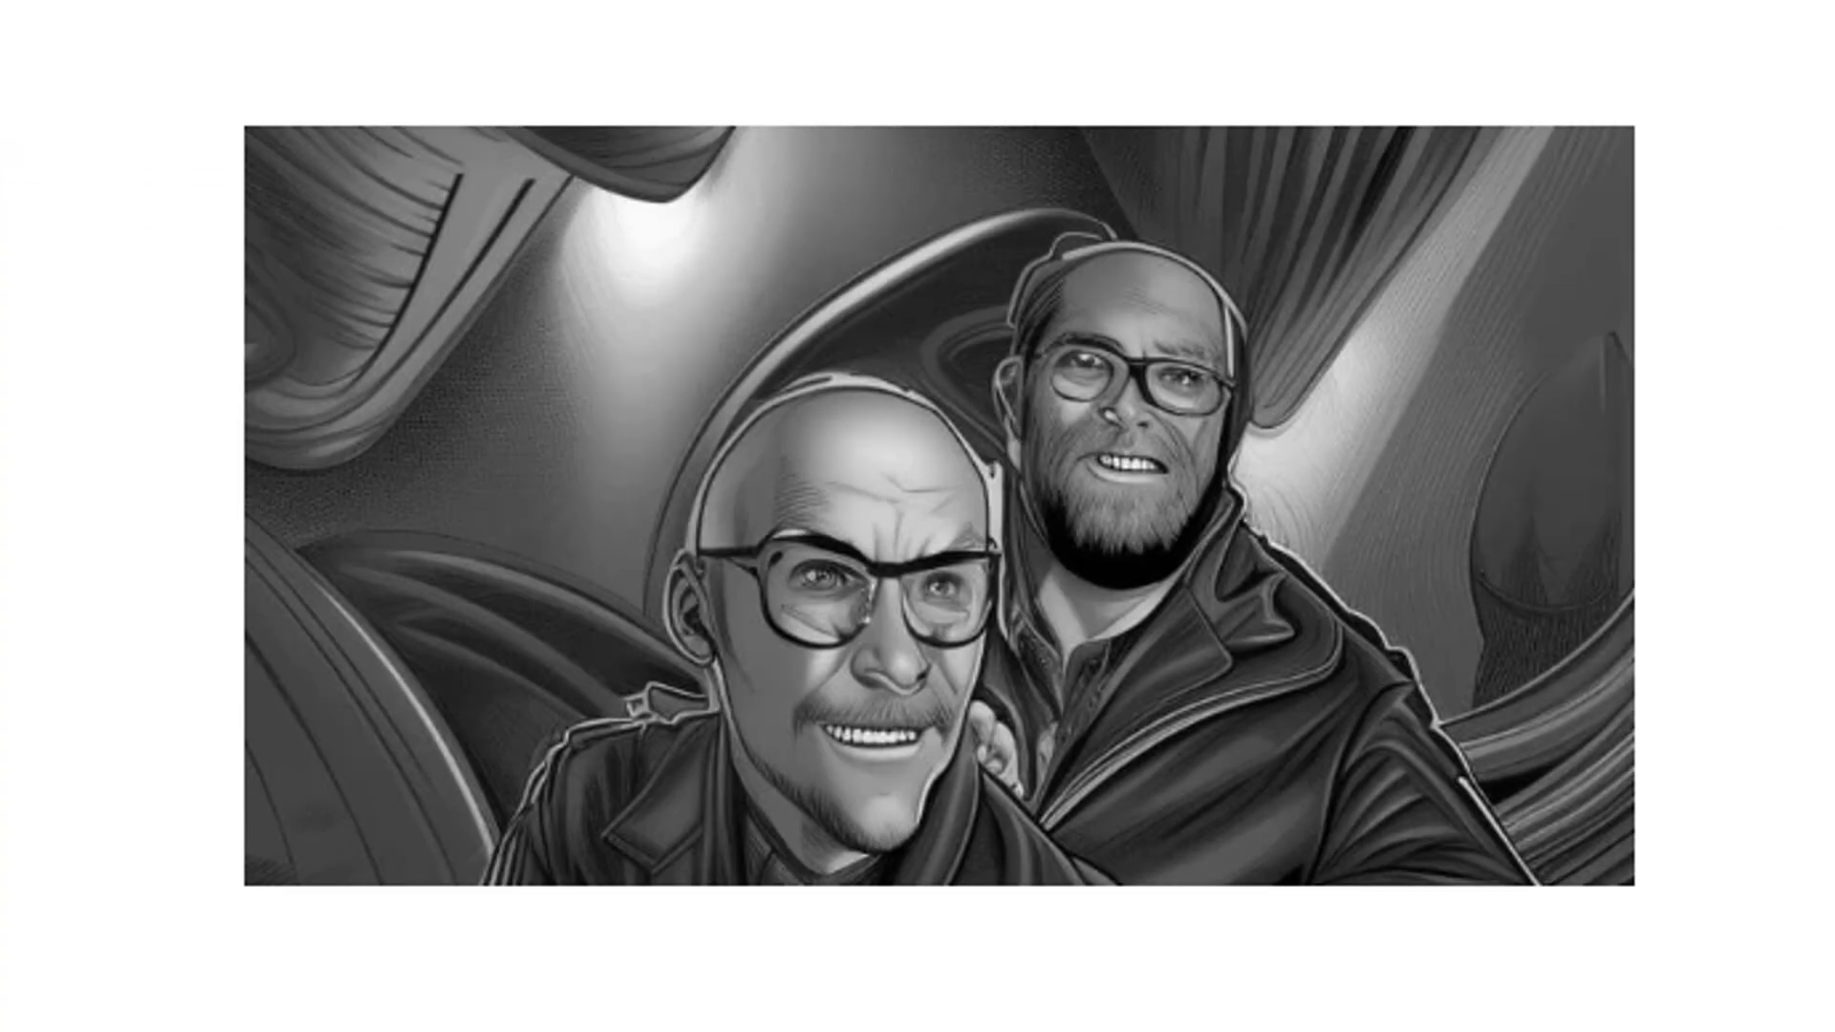
Try the second image's greyscale-to-colour and rotation hover effect on the live page
mouse_move(715, 490)
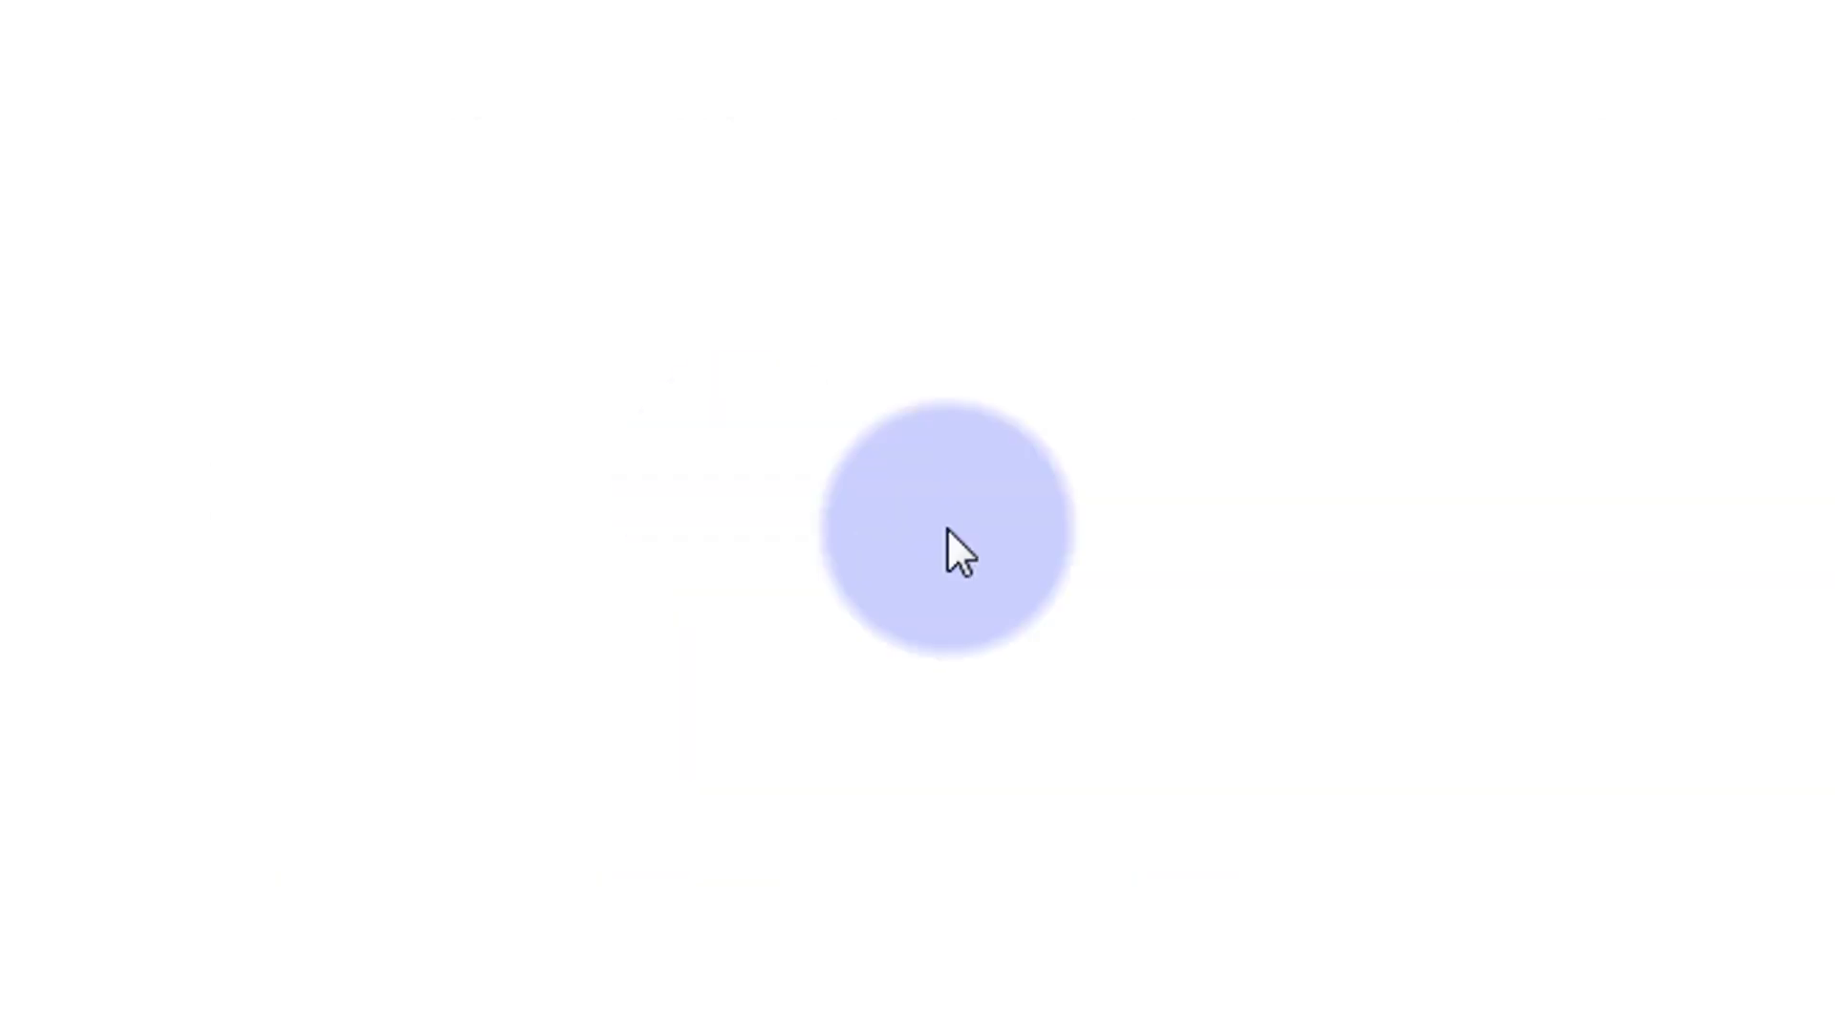
mouse_move(948, 530)
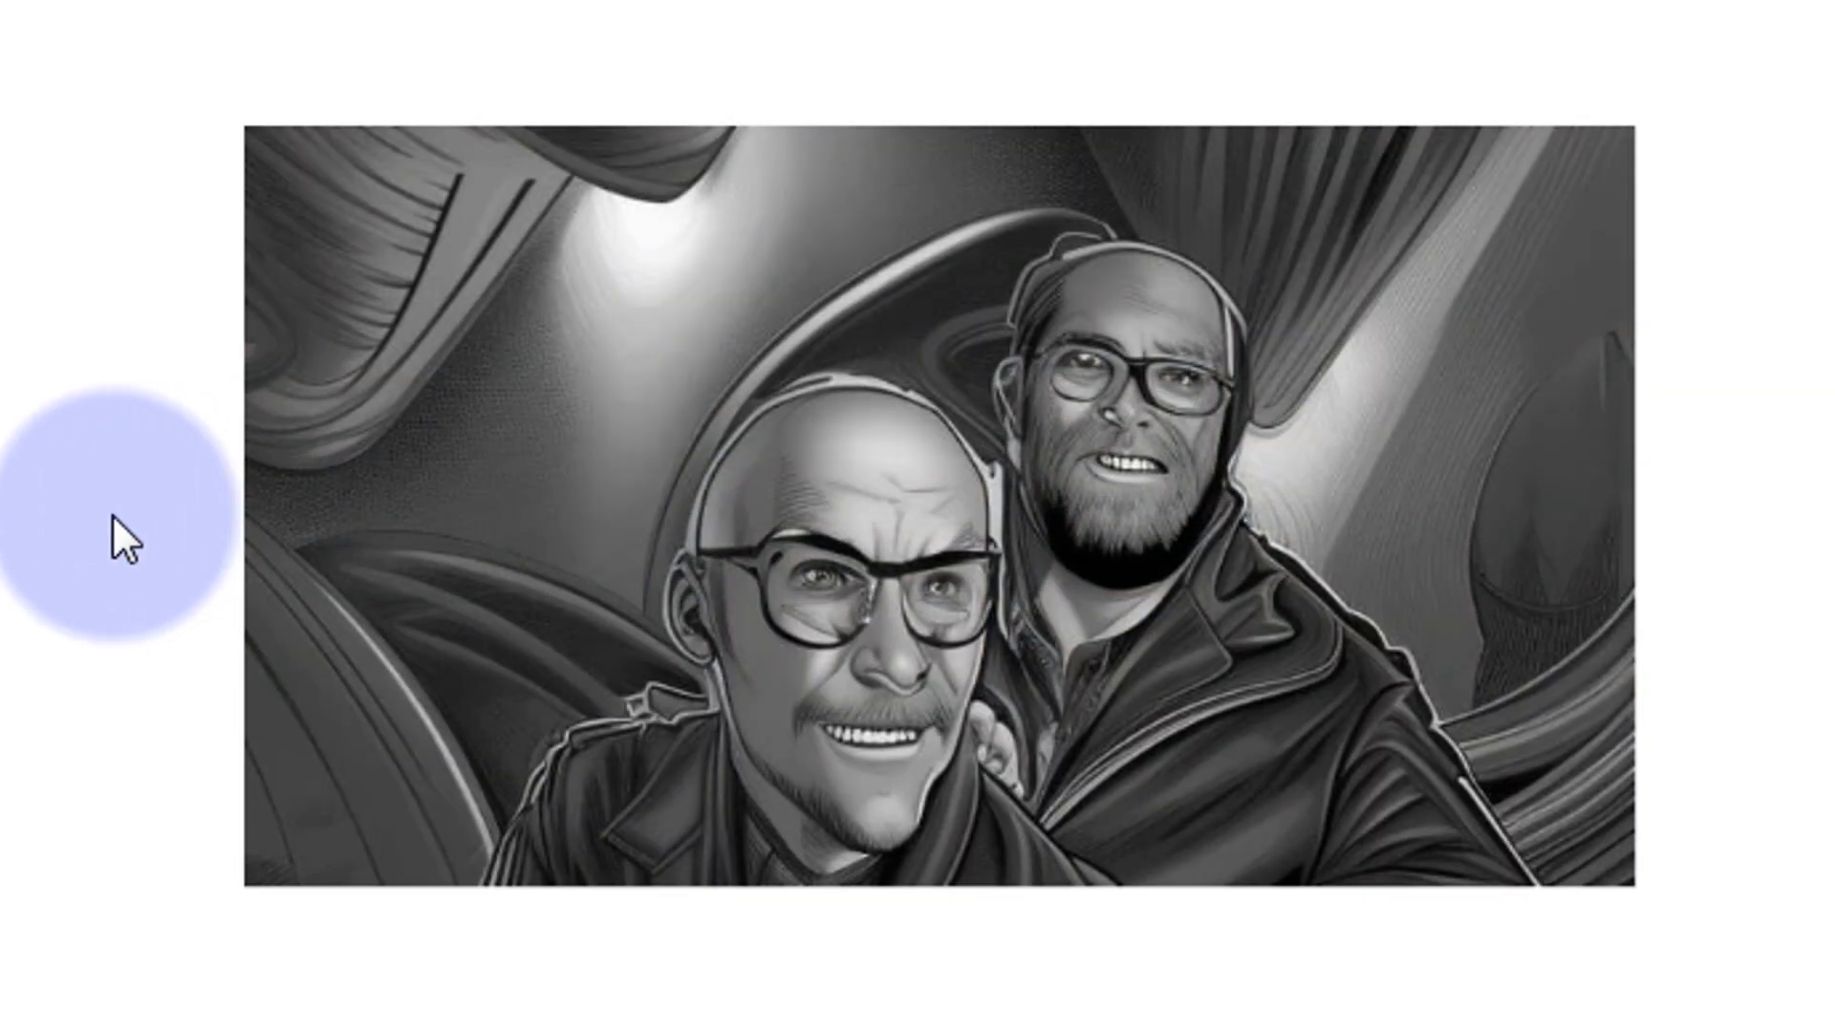
left_click(112, 514)
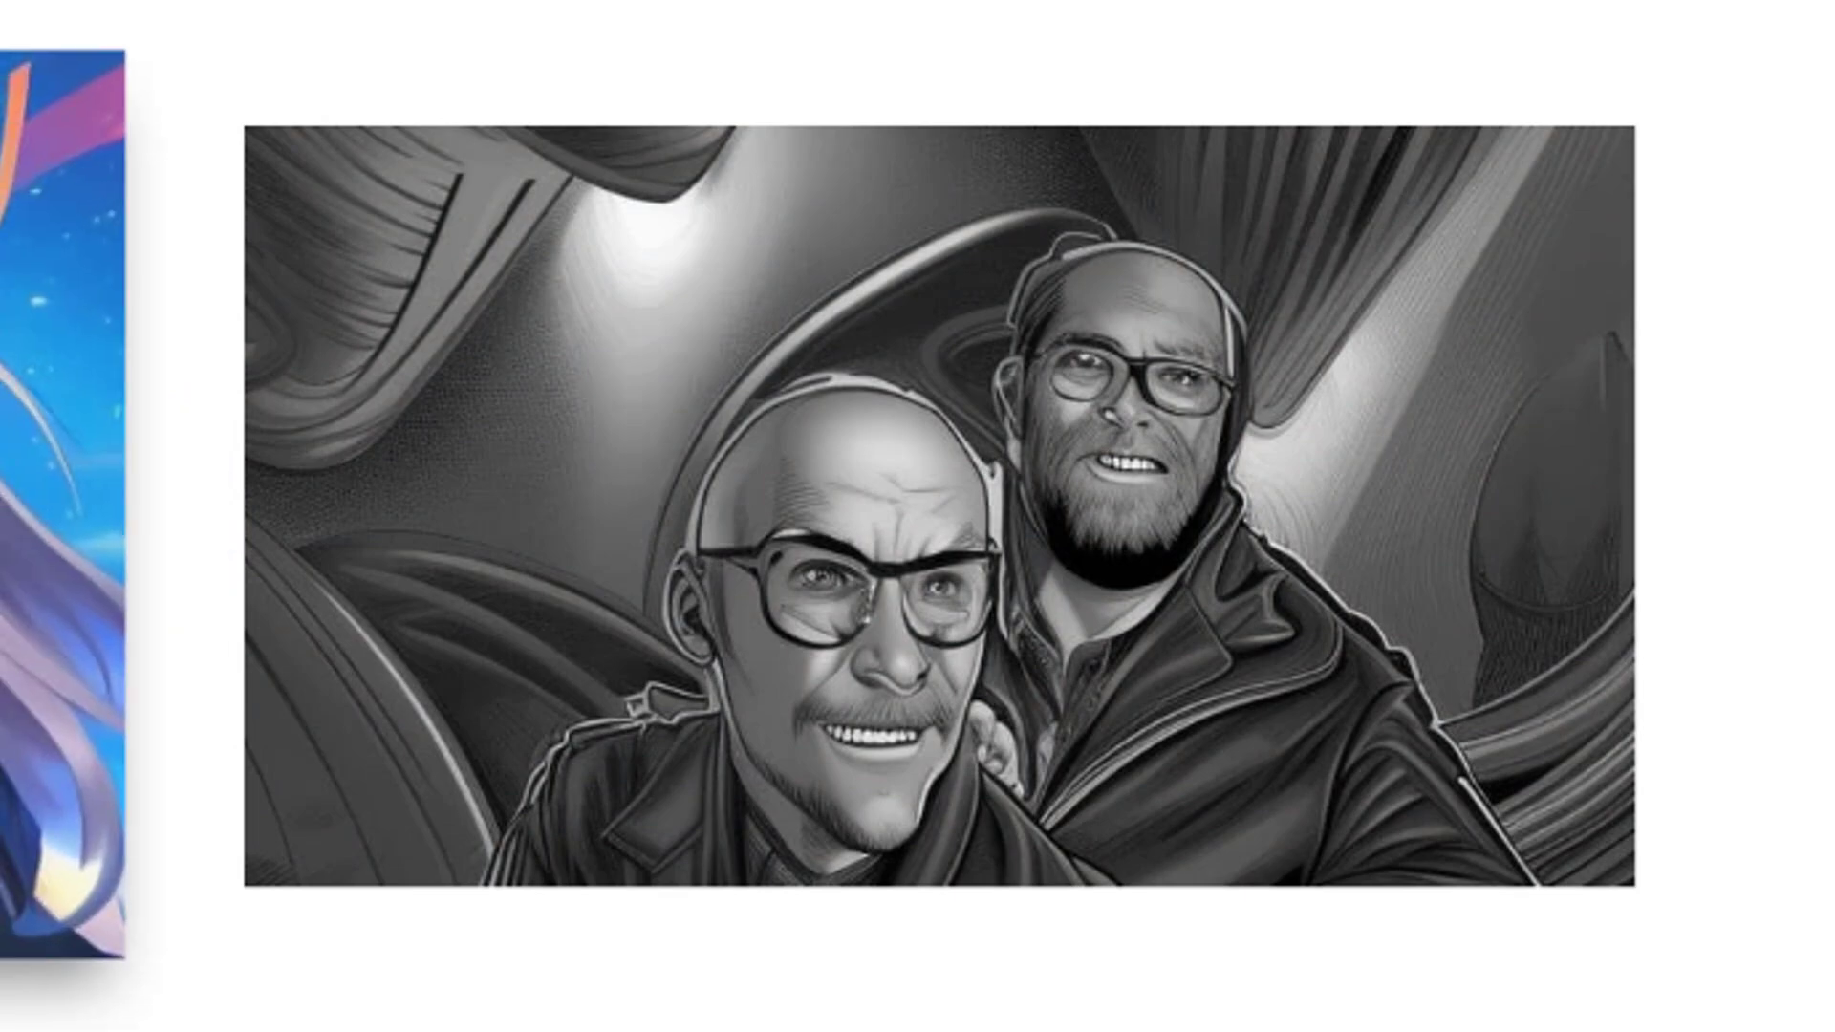
left_click(264, 500)
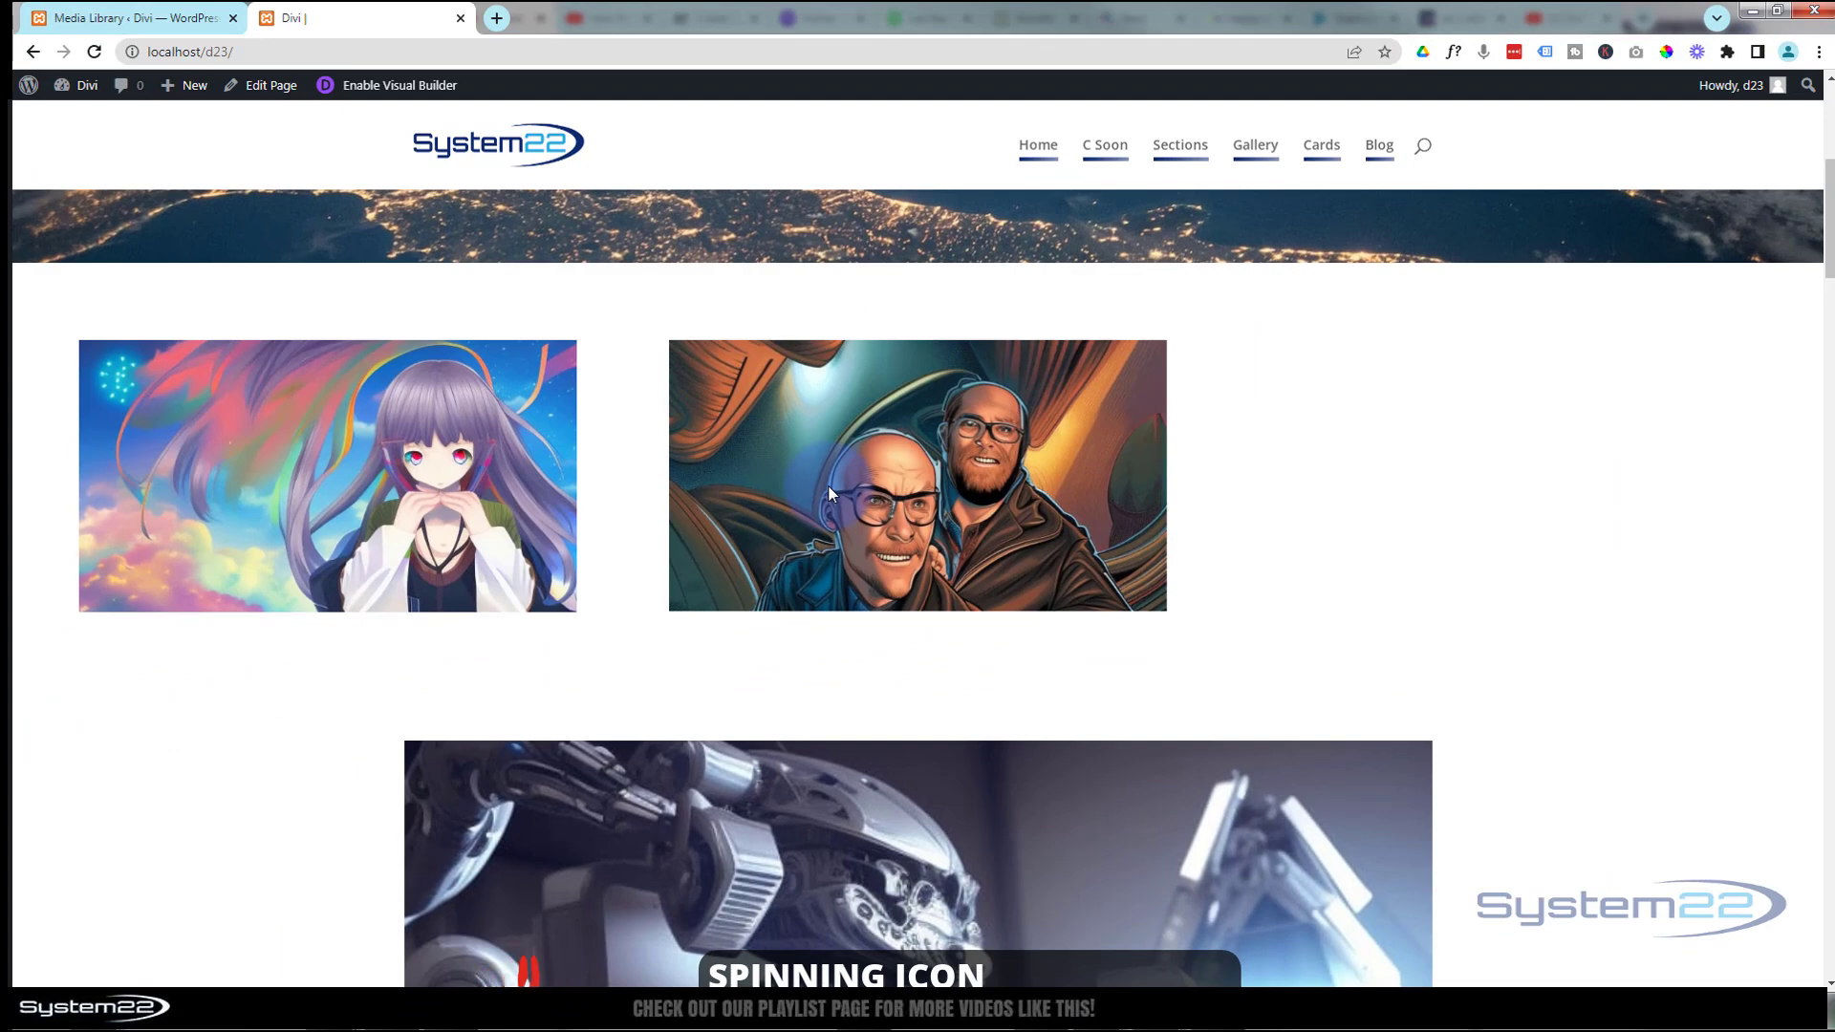
Enable the Visual Builder again and insert an Image module in the row's empty third column
left_click(374, 87)
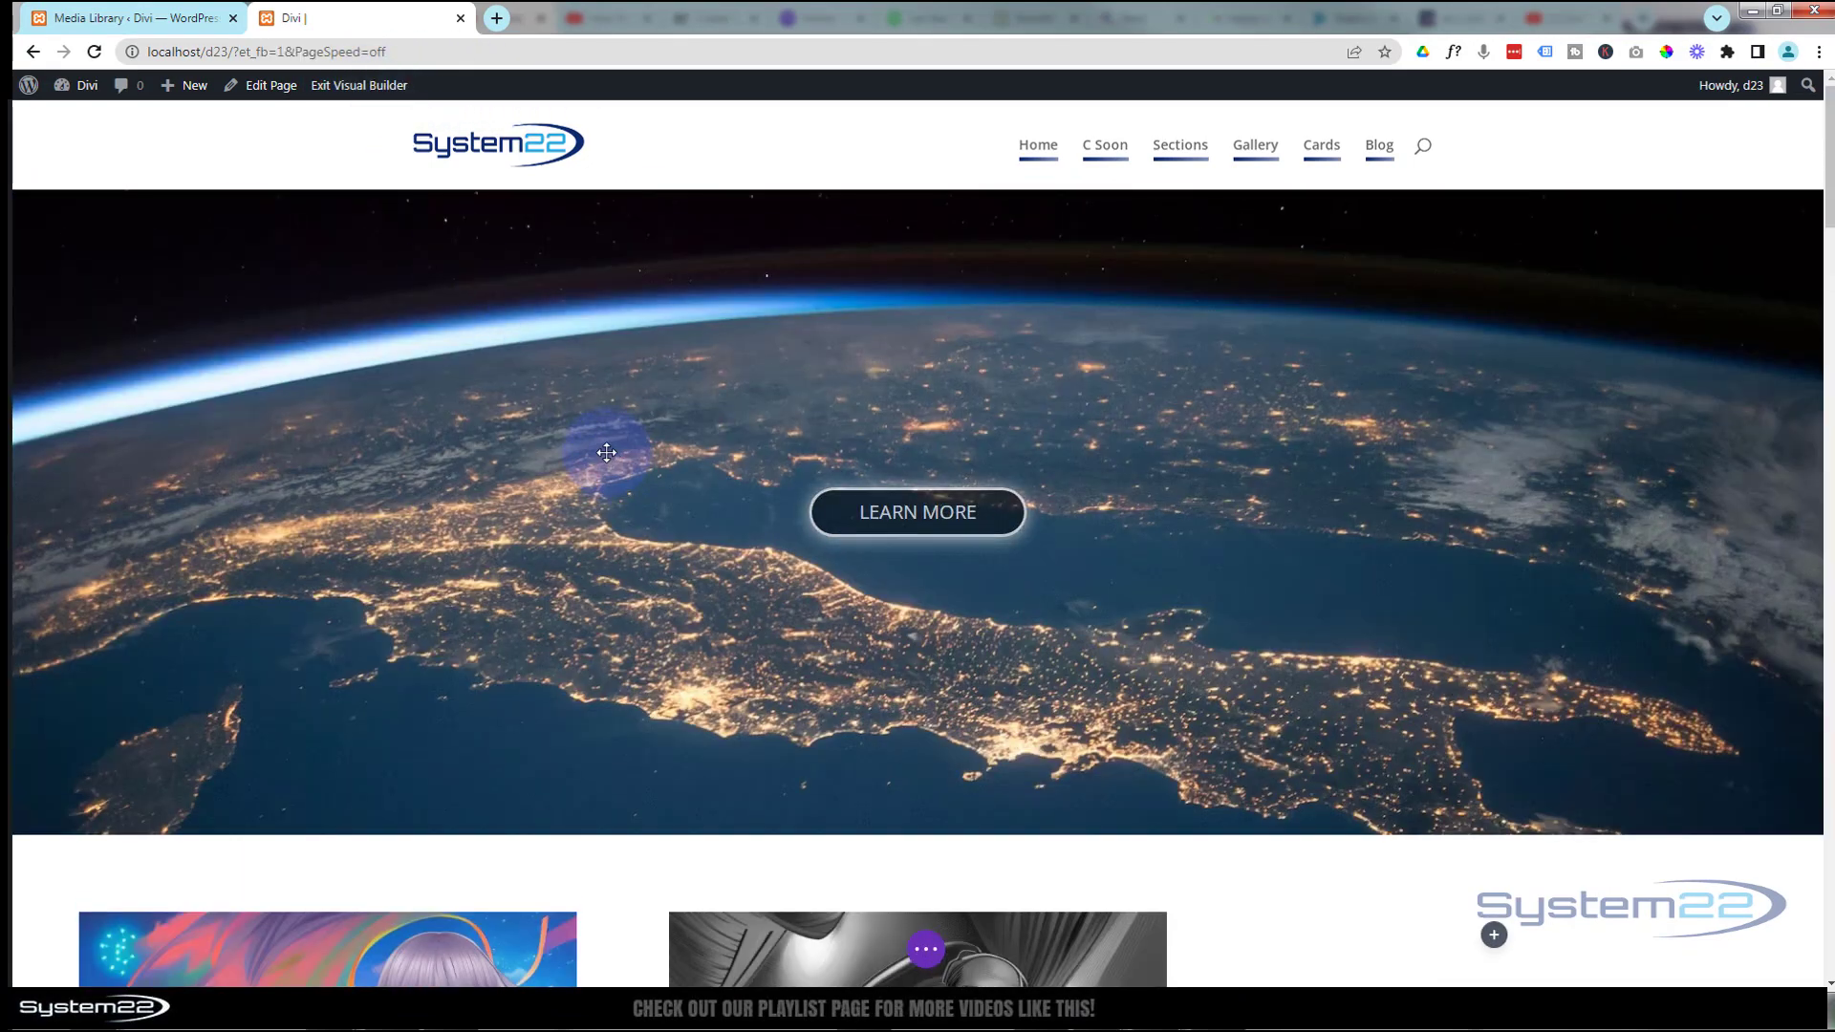
scroll(608, 454, "down", 4)
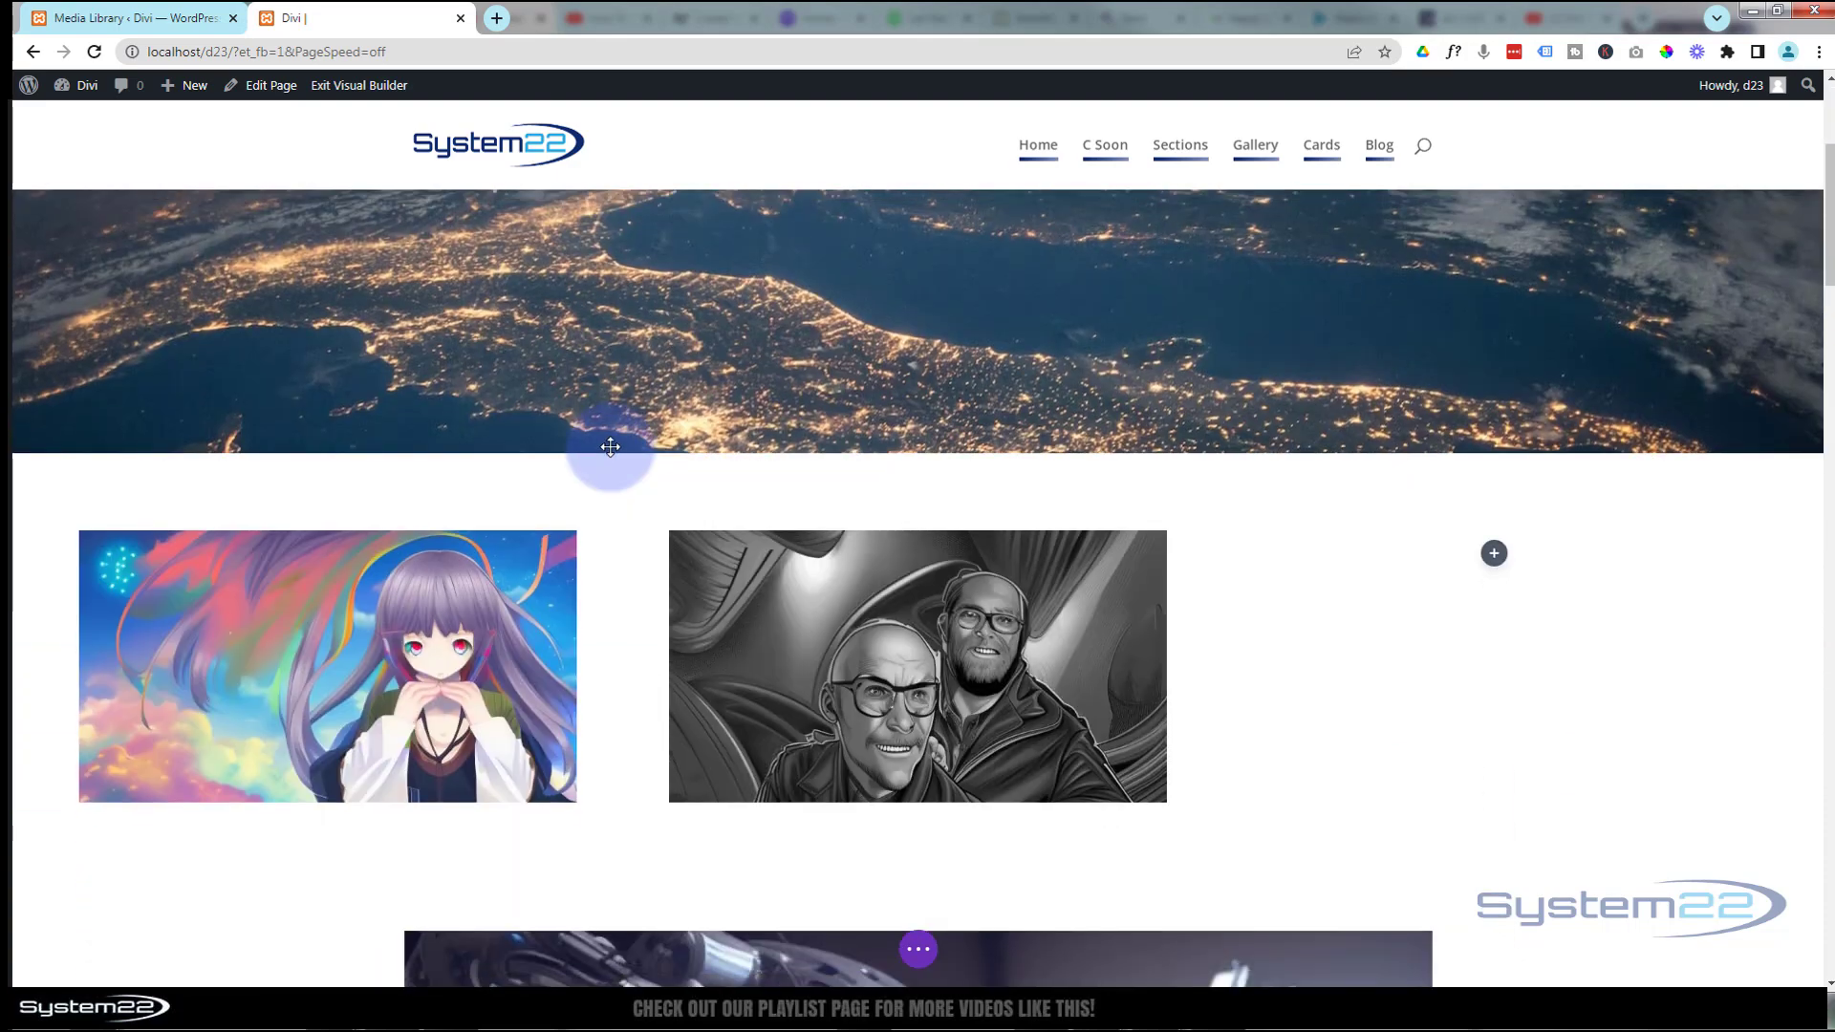
scroll(616, 475, "down", 3)
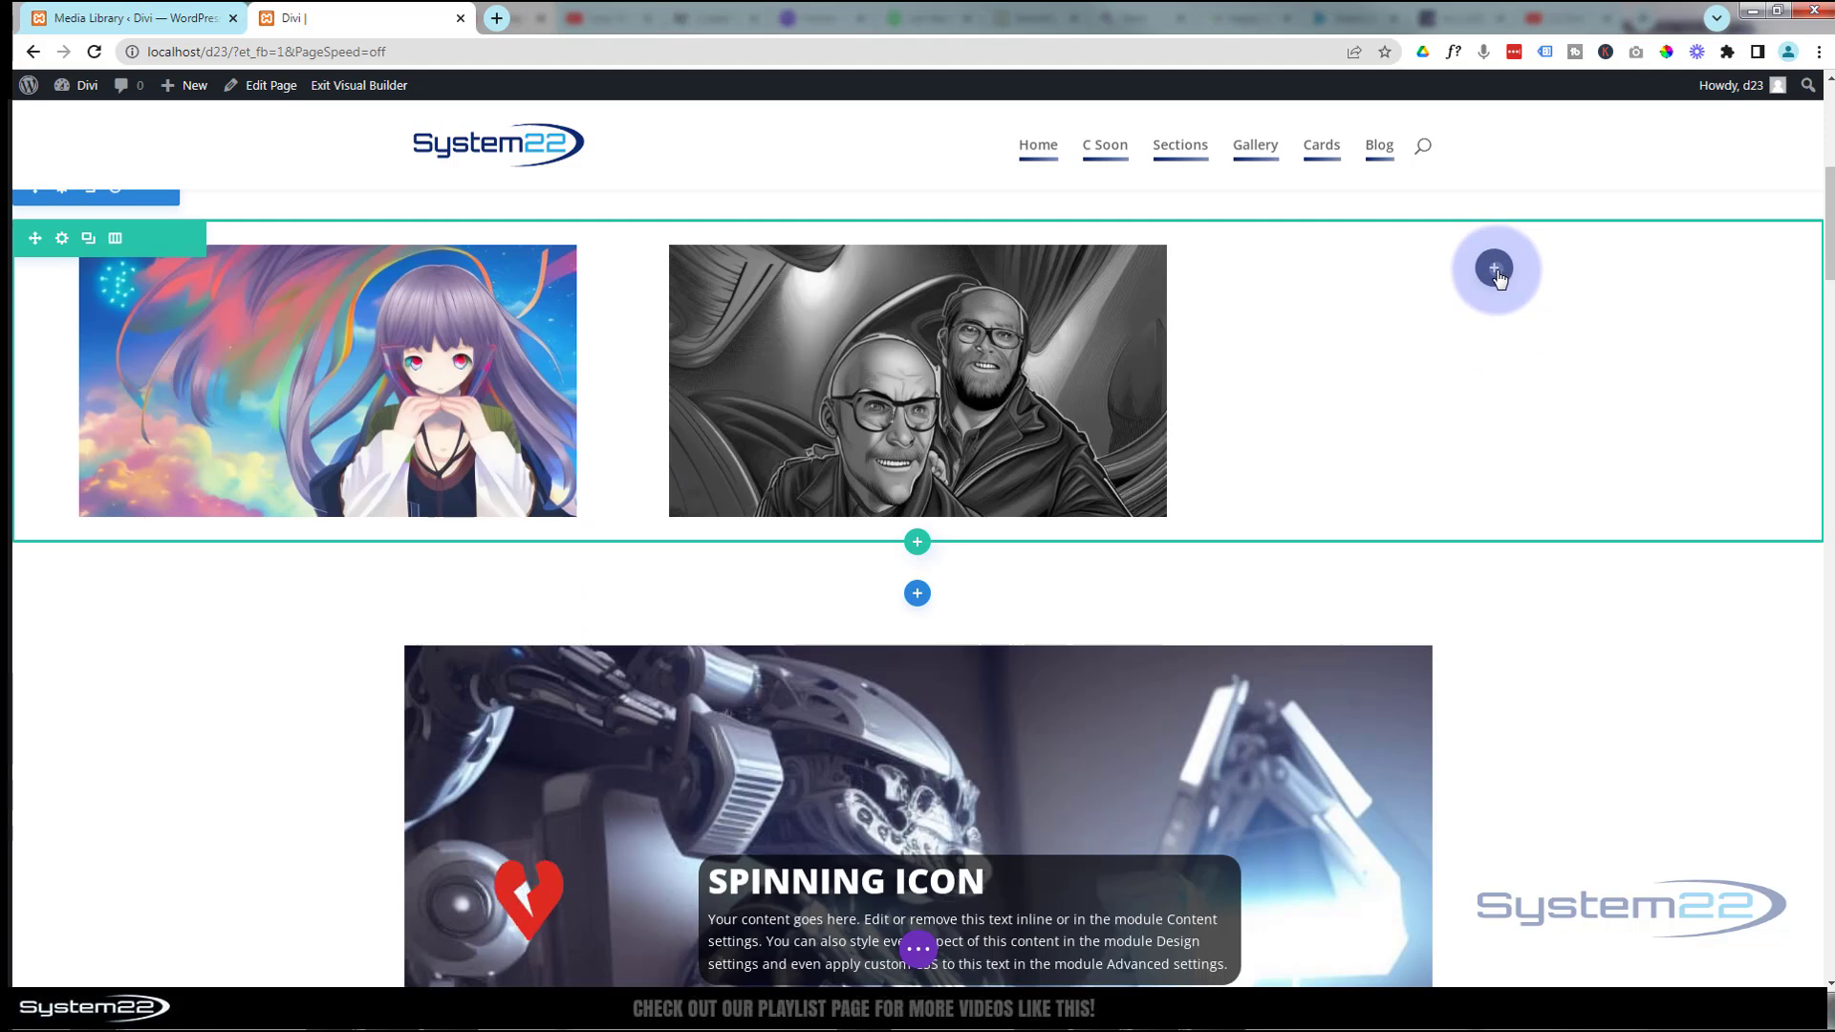
left_click(1494, 269)
left_click(1408, 564)
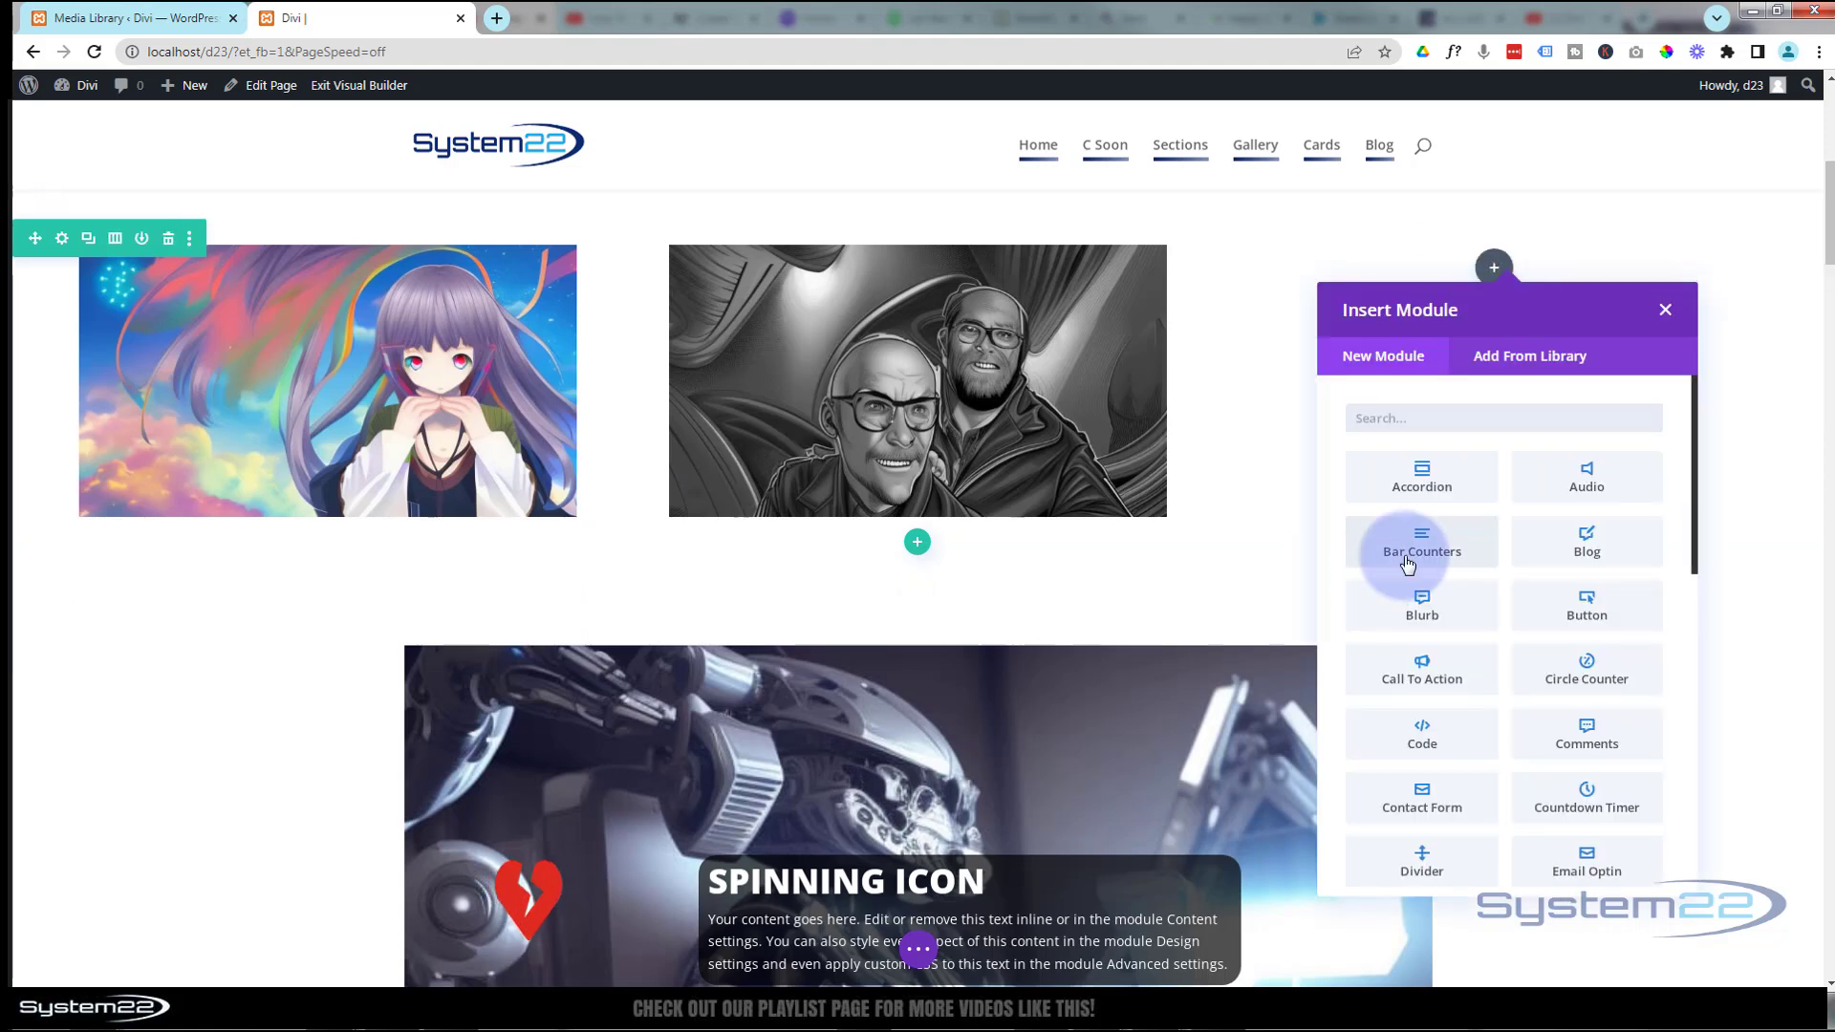
scroll(1408, 564, "down", 4)
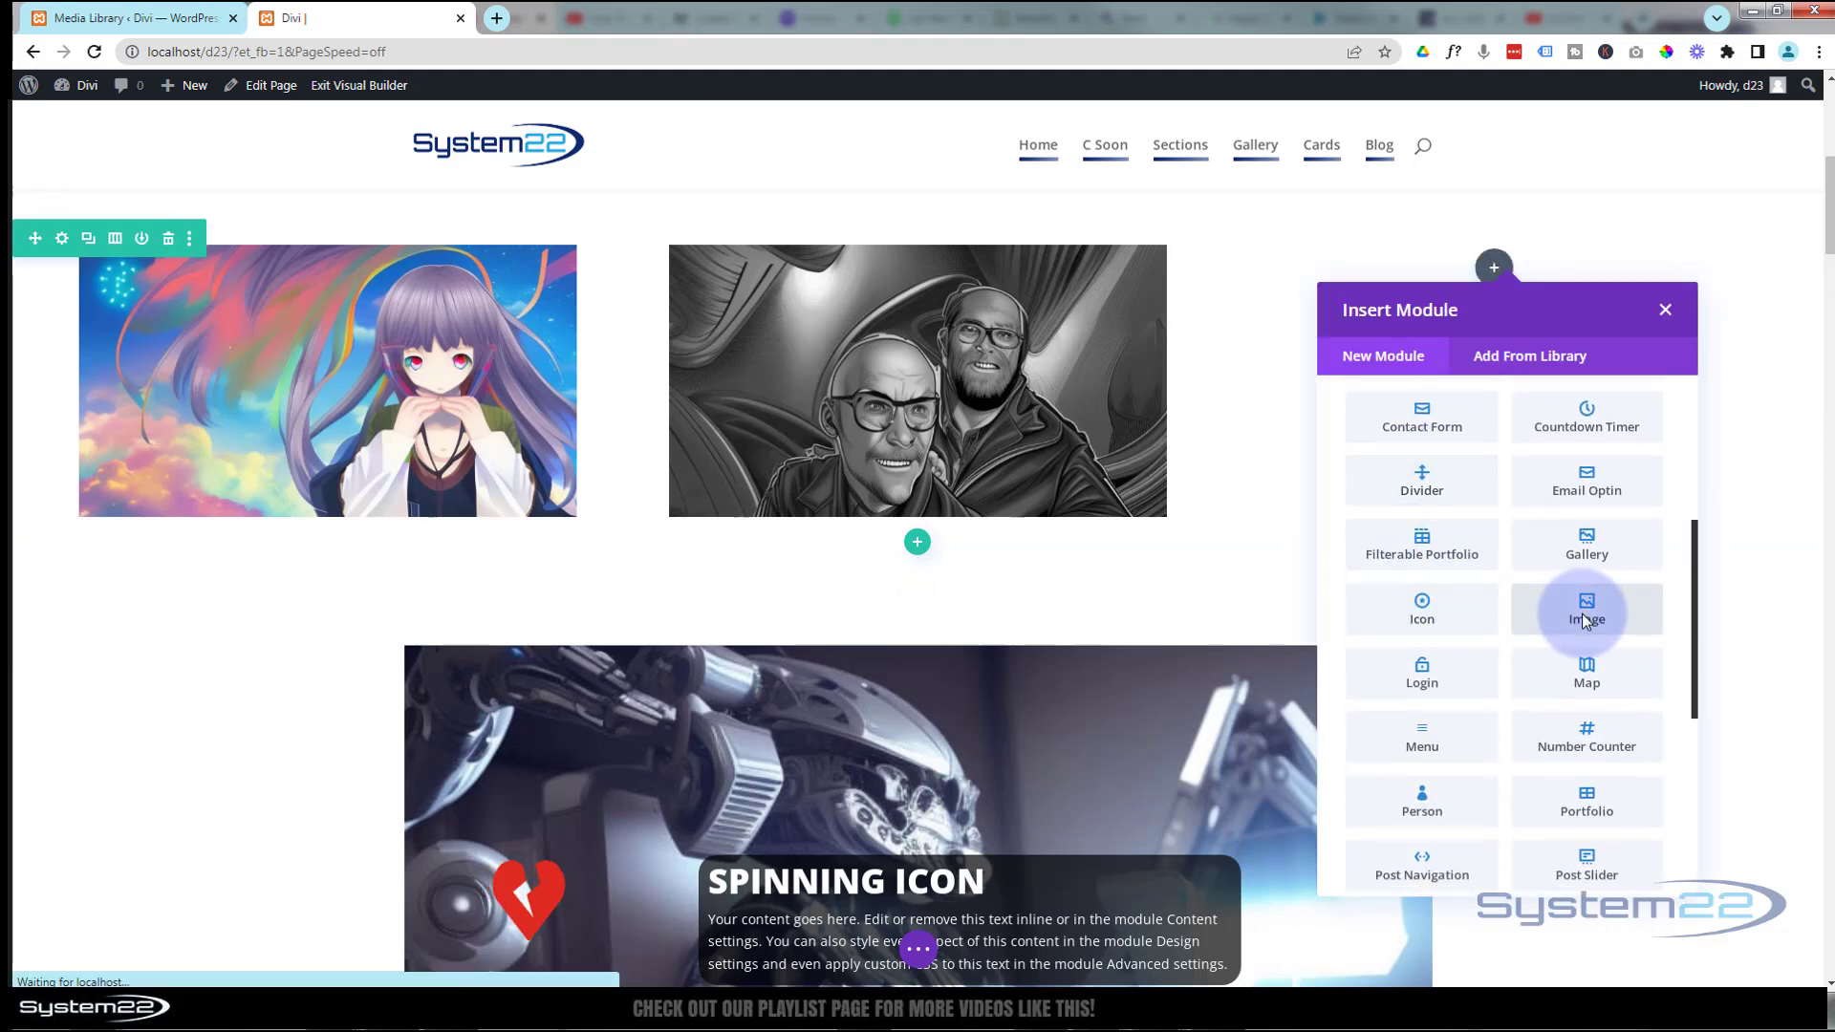
left_click(1583, 619)
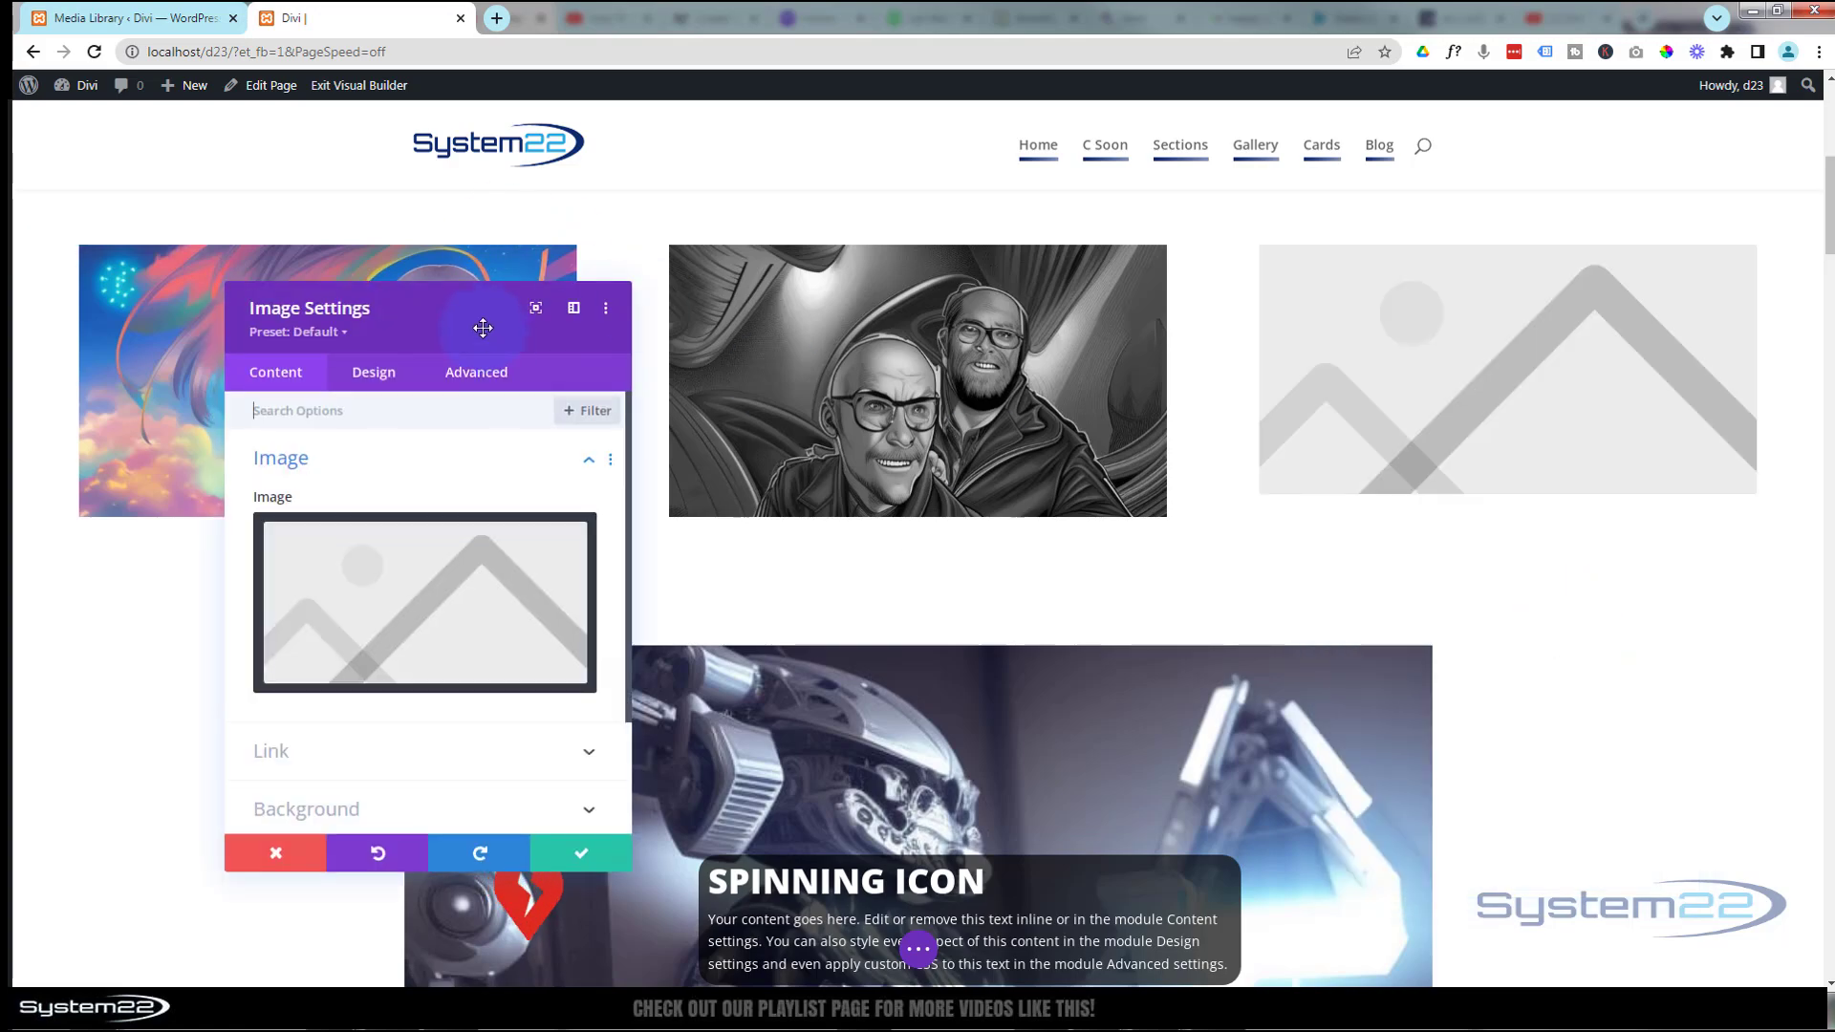
Use the Media Library picture of the cheering cartoon character in the yellow shirt as the third image and save the module
left_click_drag(709, 335, 1065, 247)
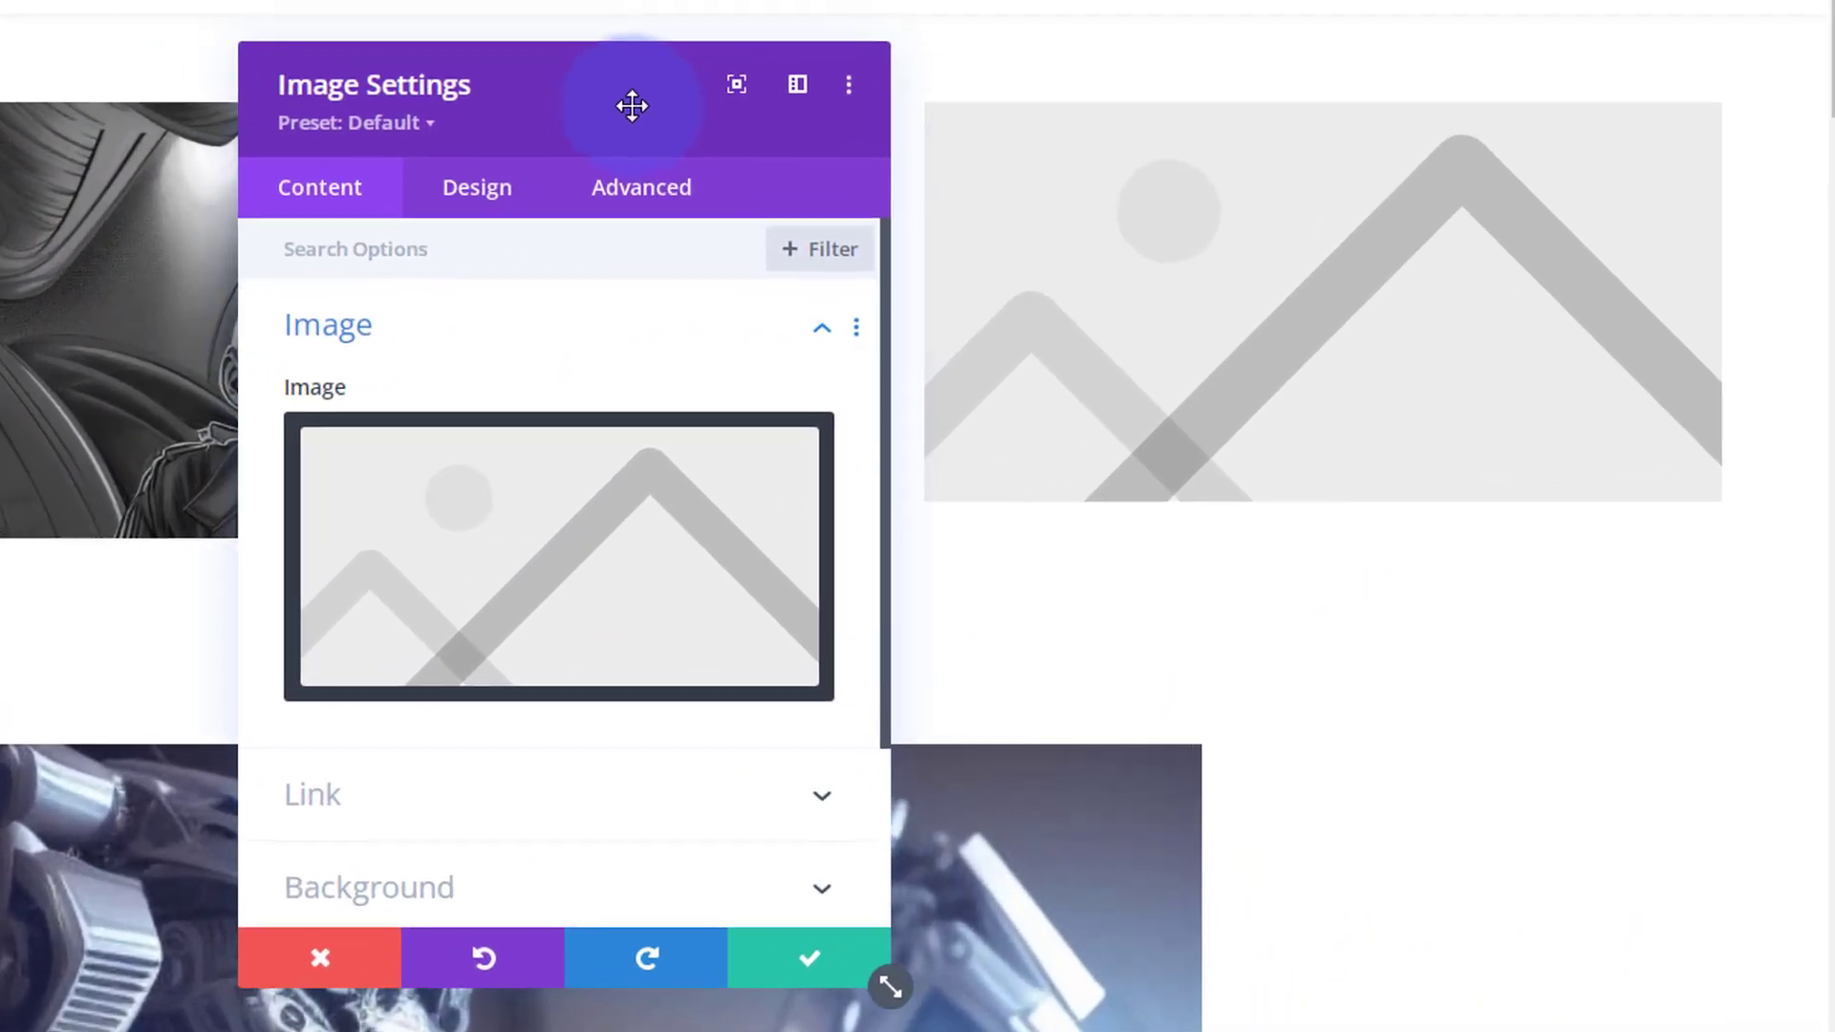
left_click(998, 499)
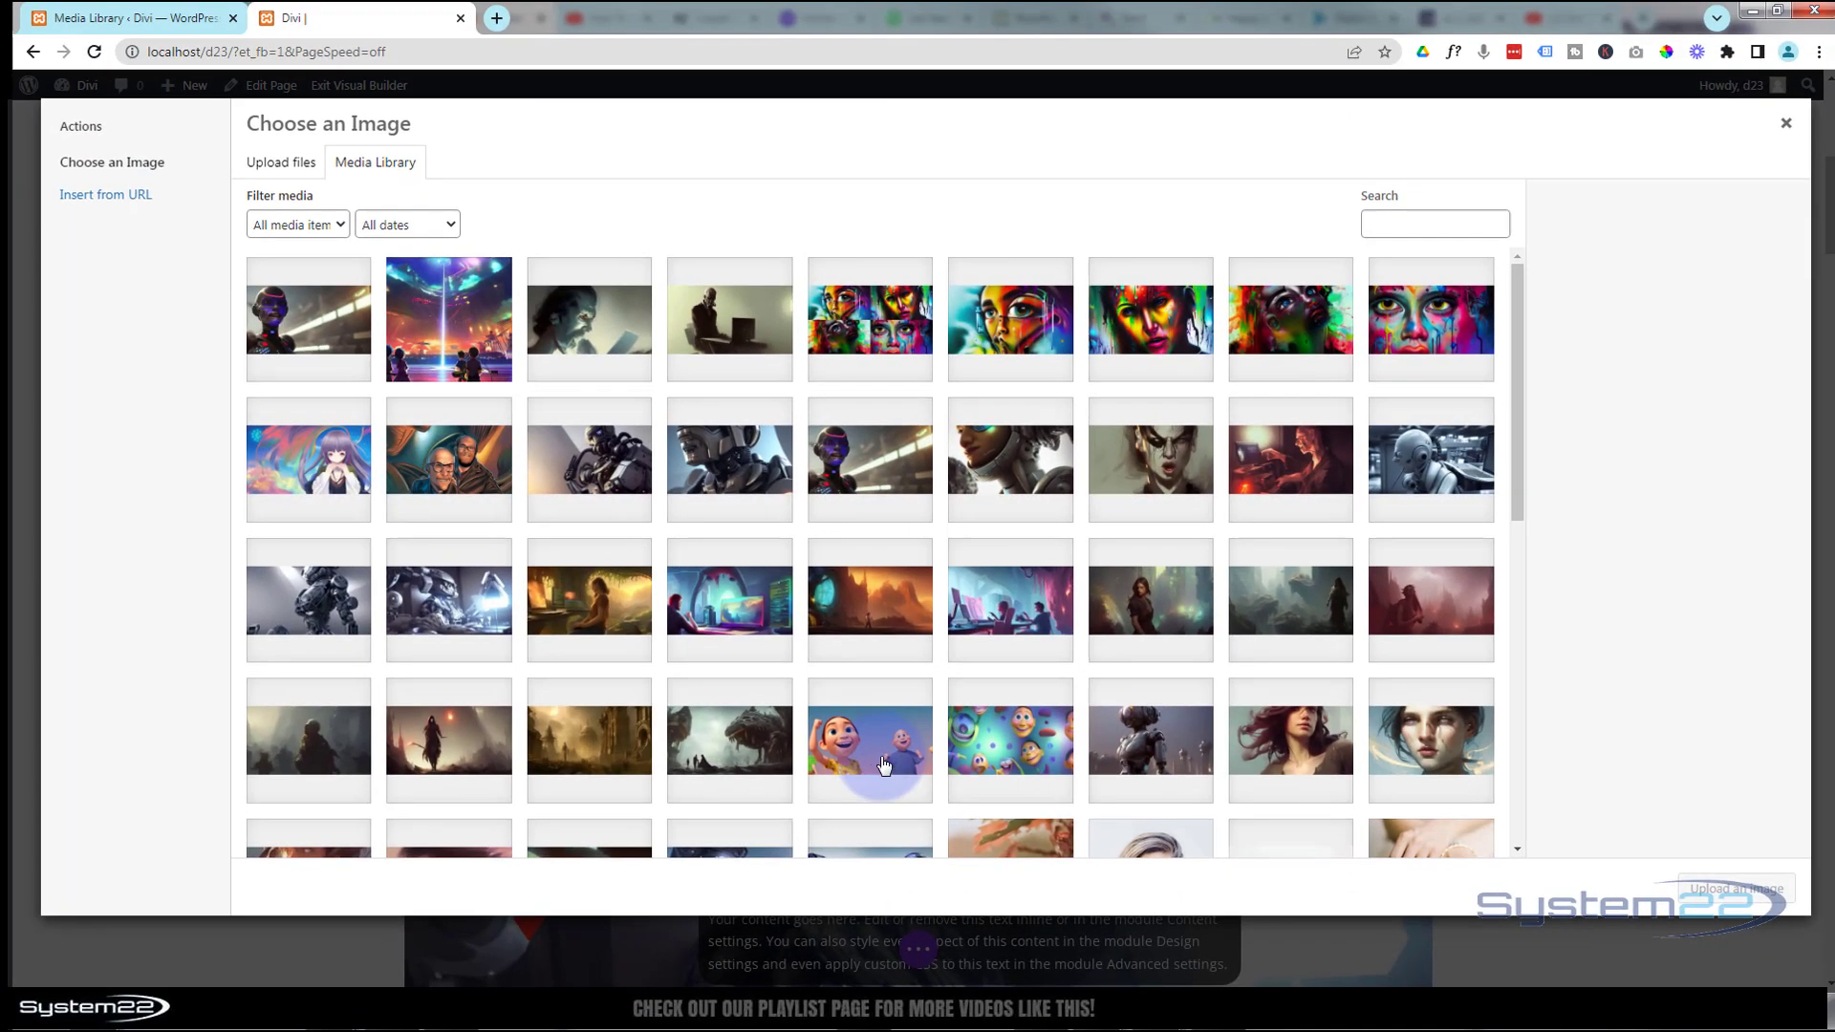
left_click(276, 918)
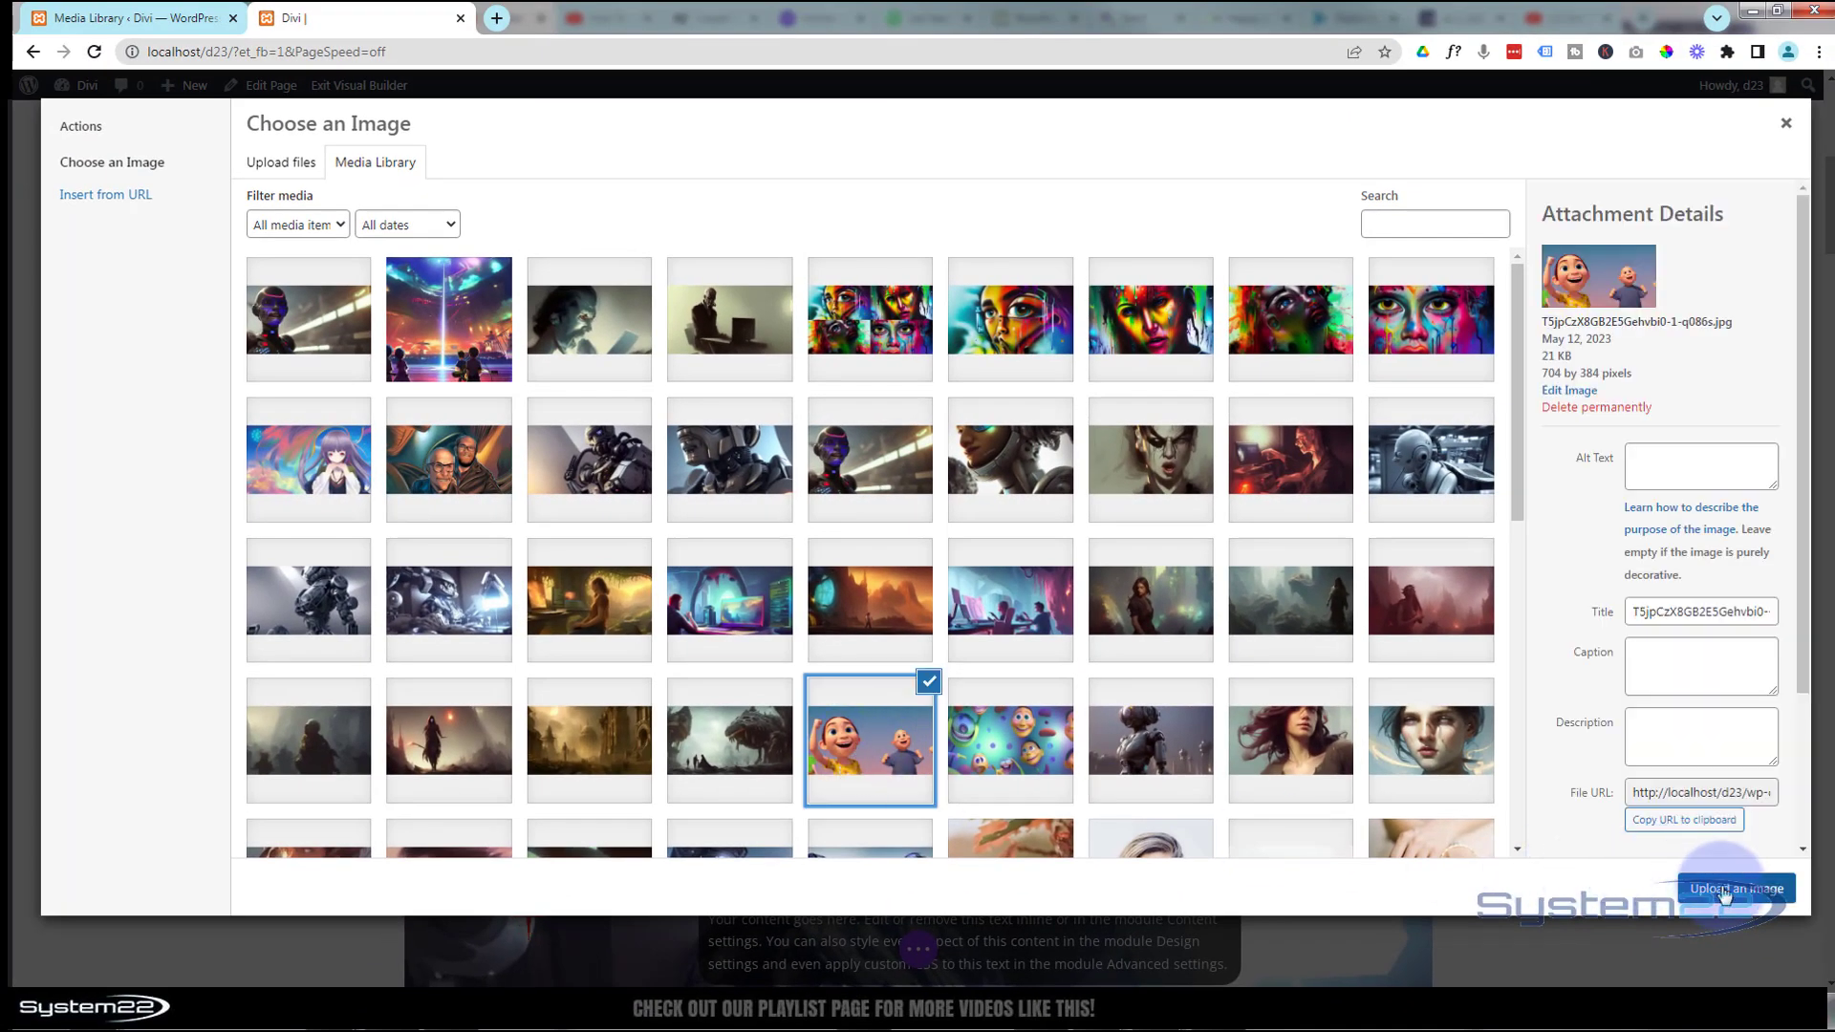
left_click(1725, 896)
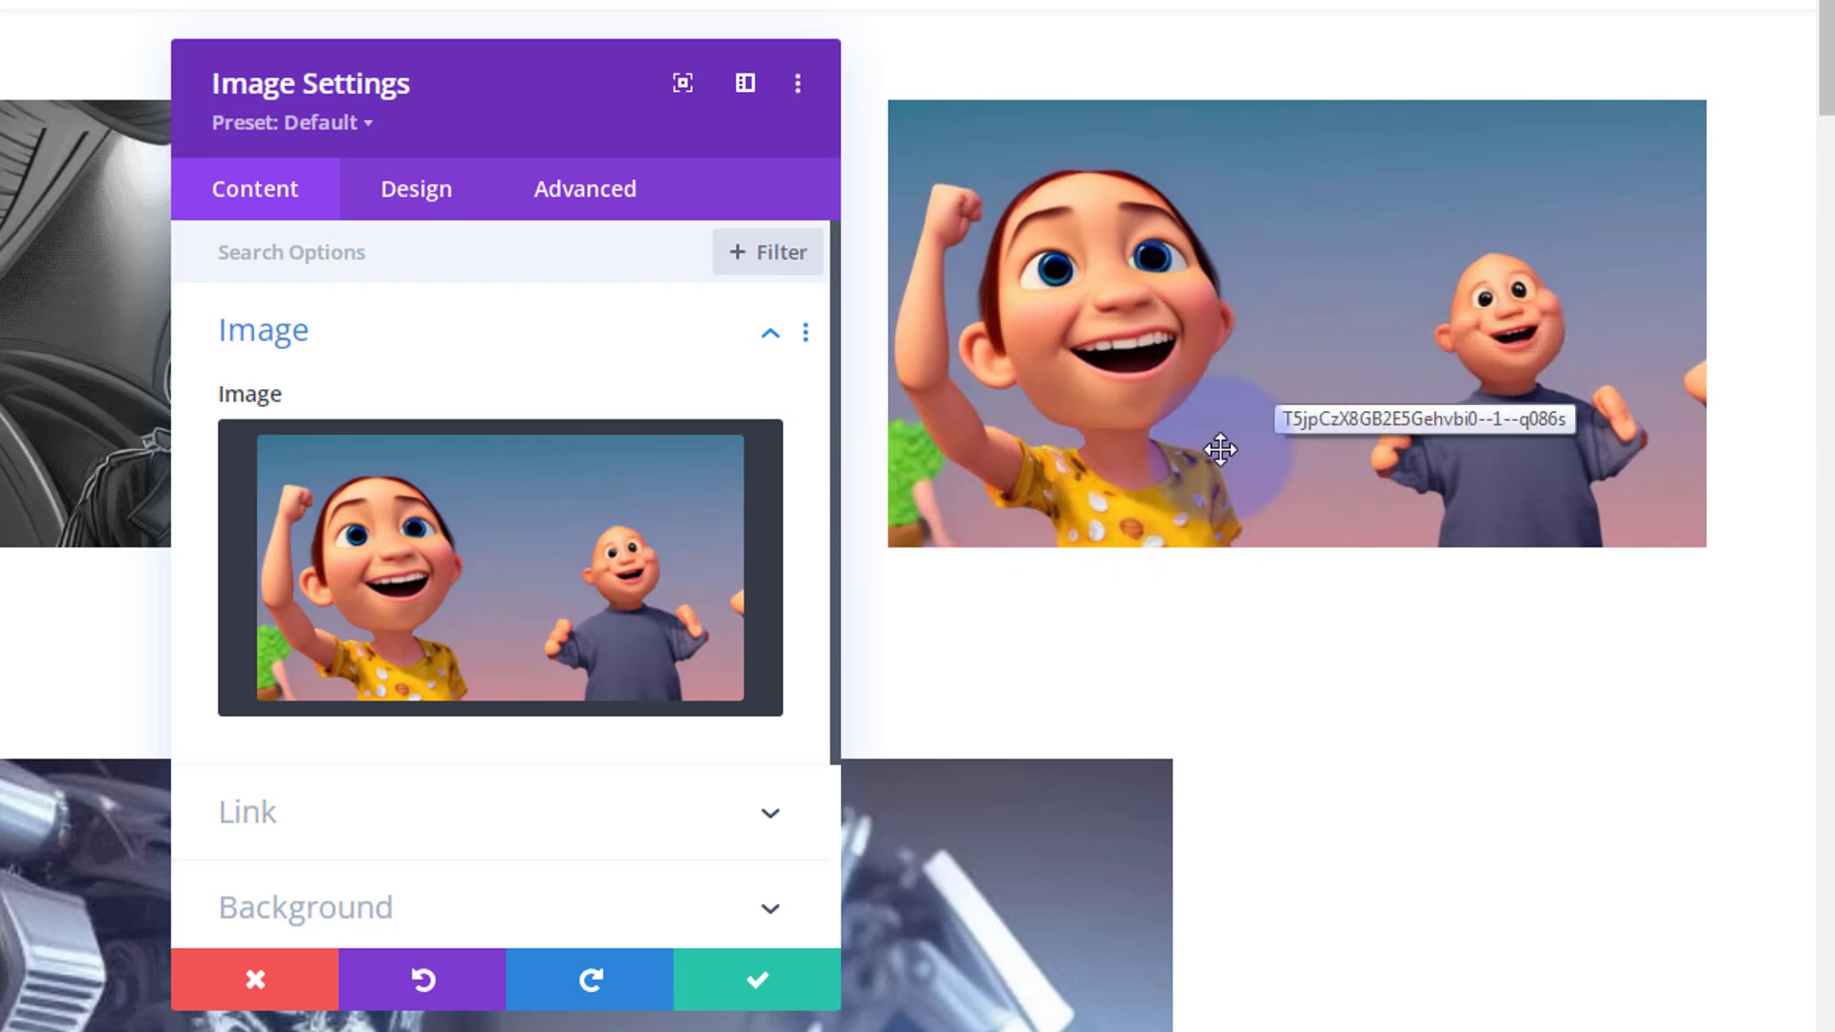
left_click(772, 994)
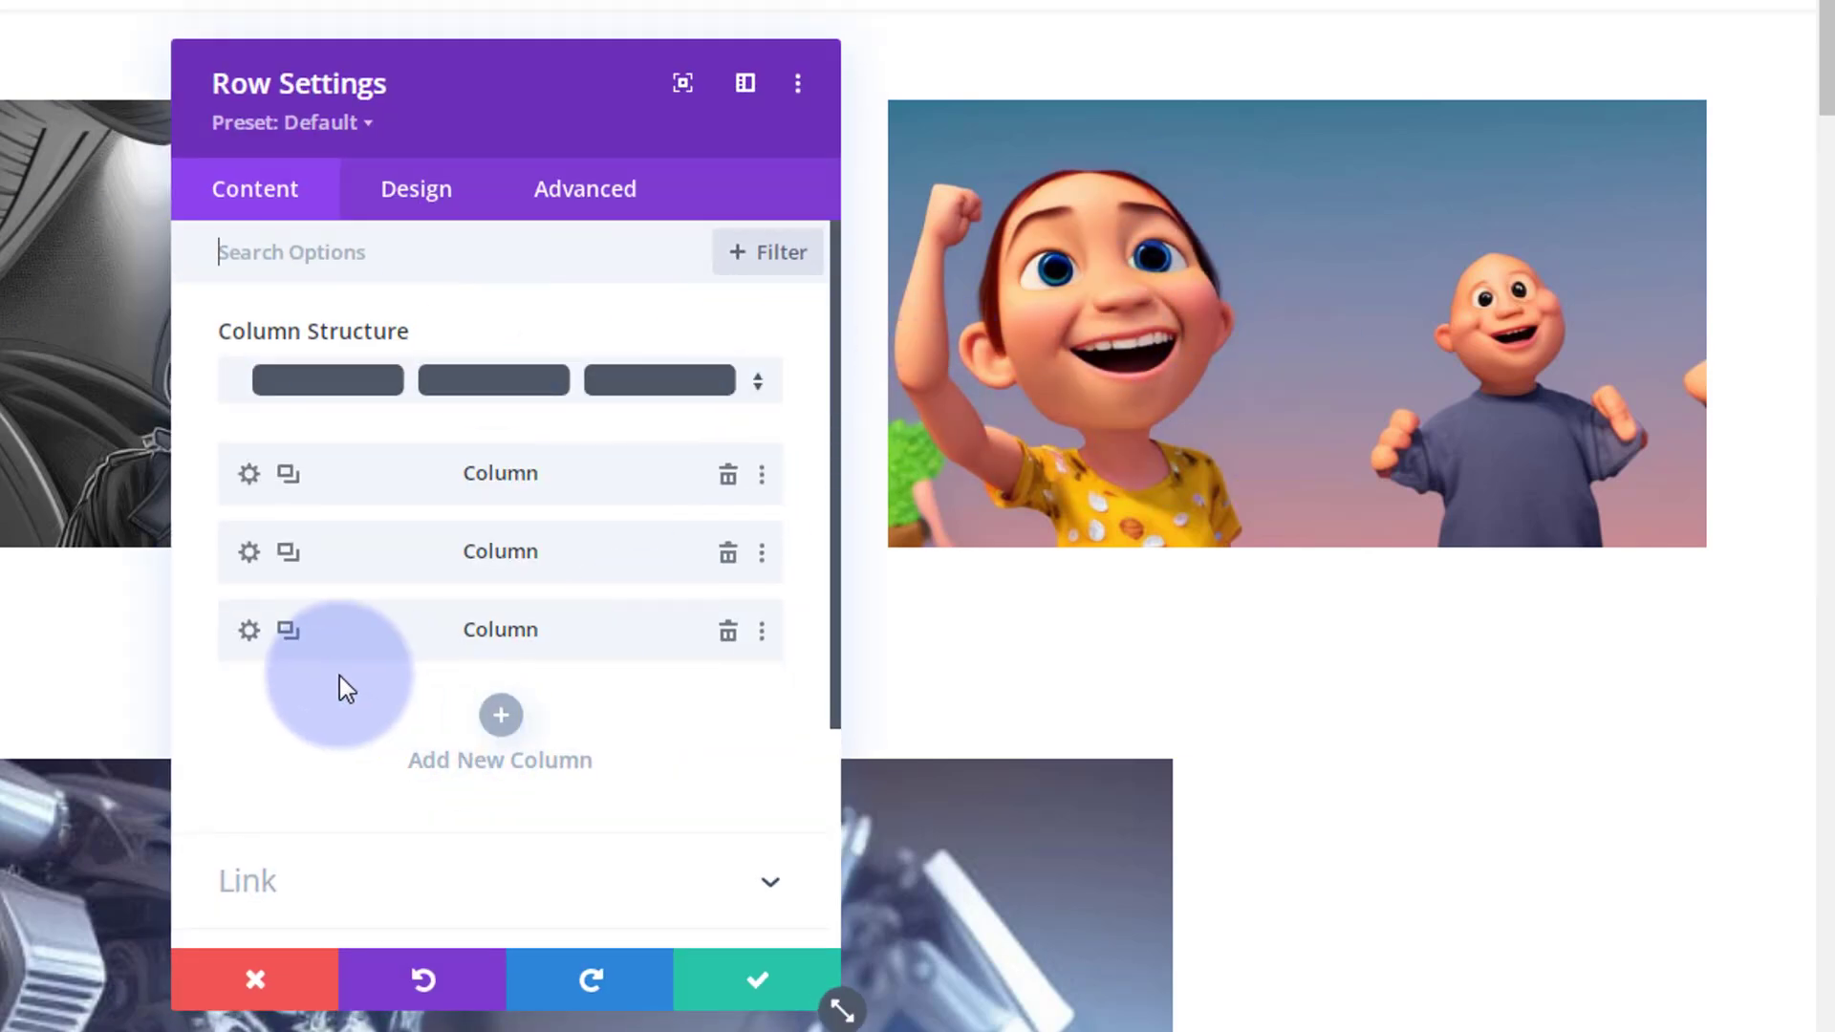
Give the row's third column the teal picture of floating cartoon faces as its background image and save the column and row settings
left_click(248, 630)
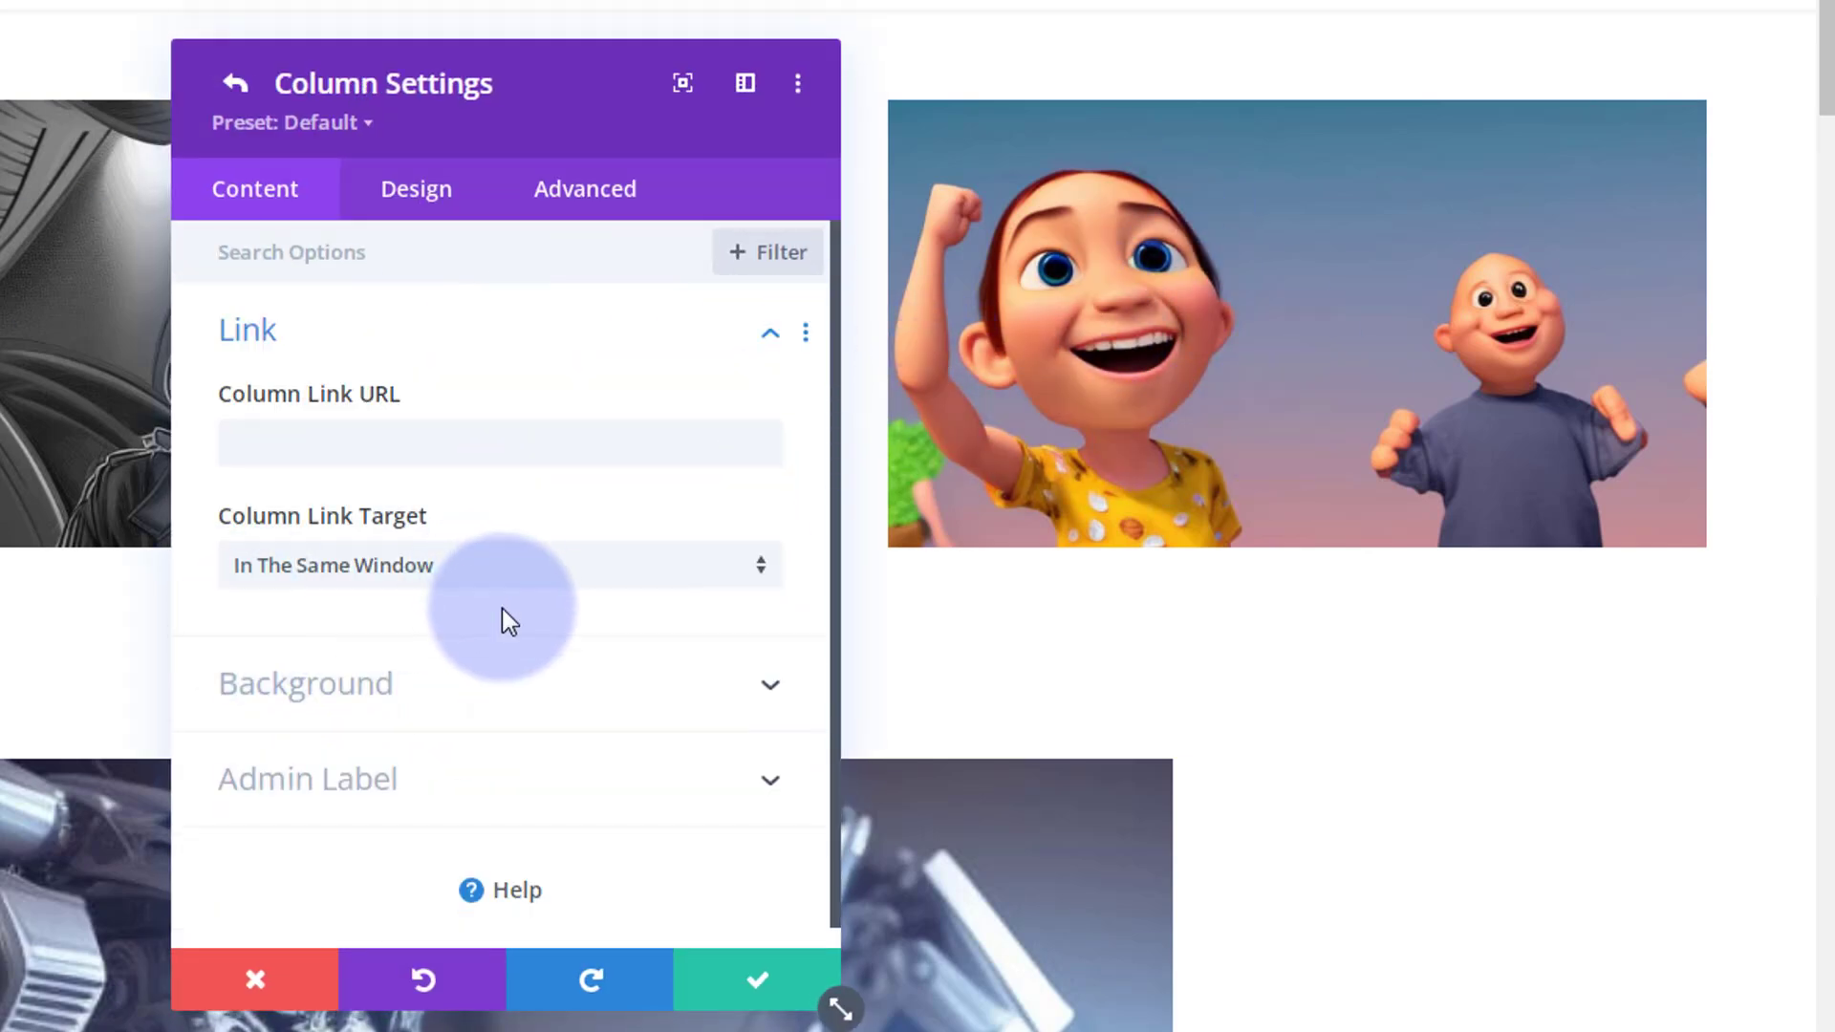
left_click(533, 702)
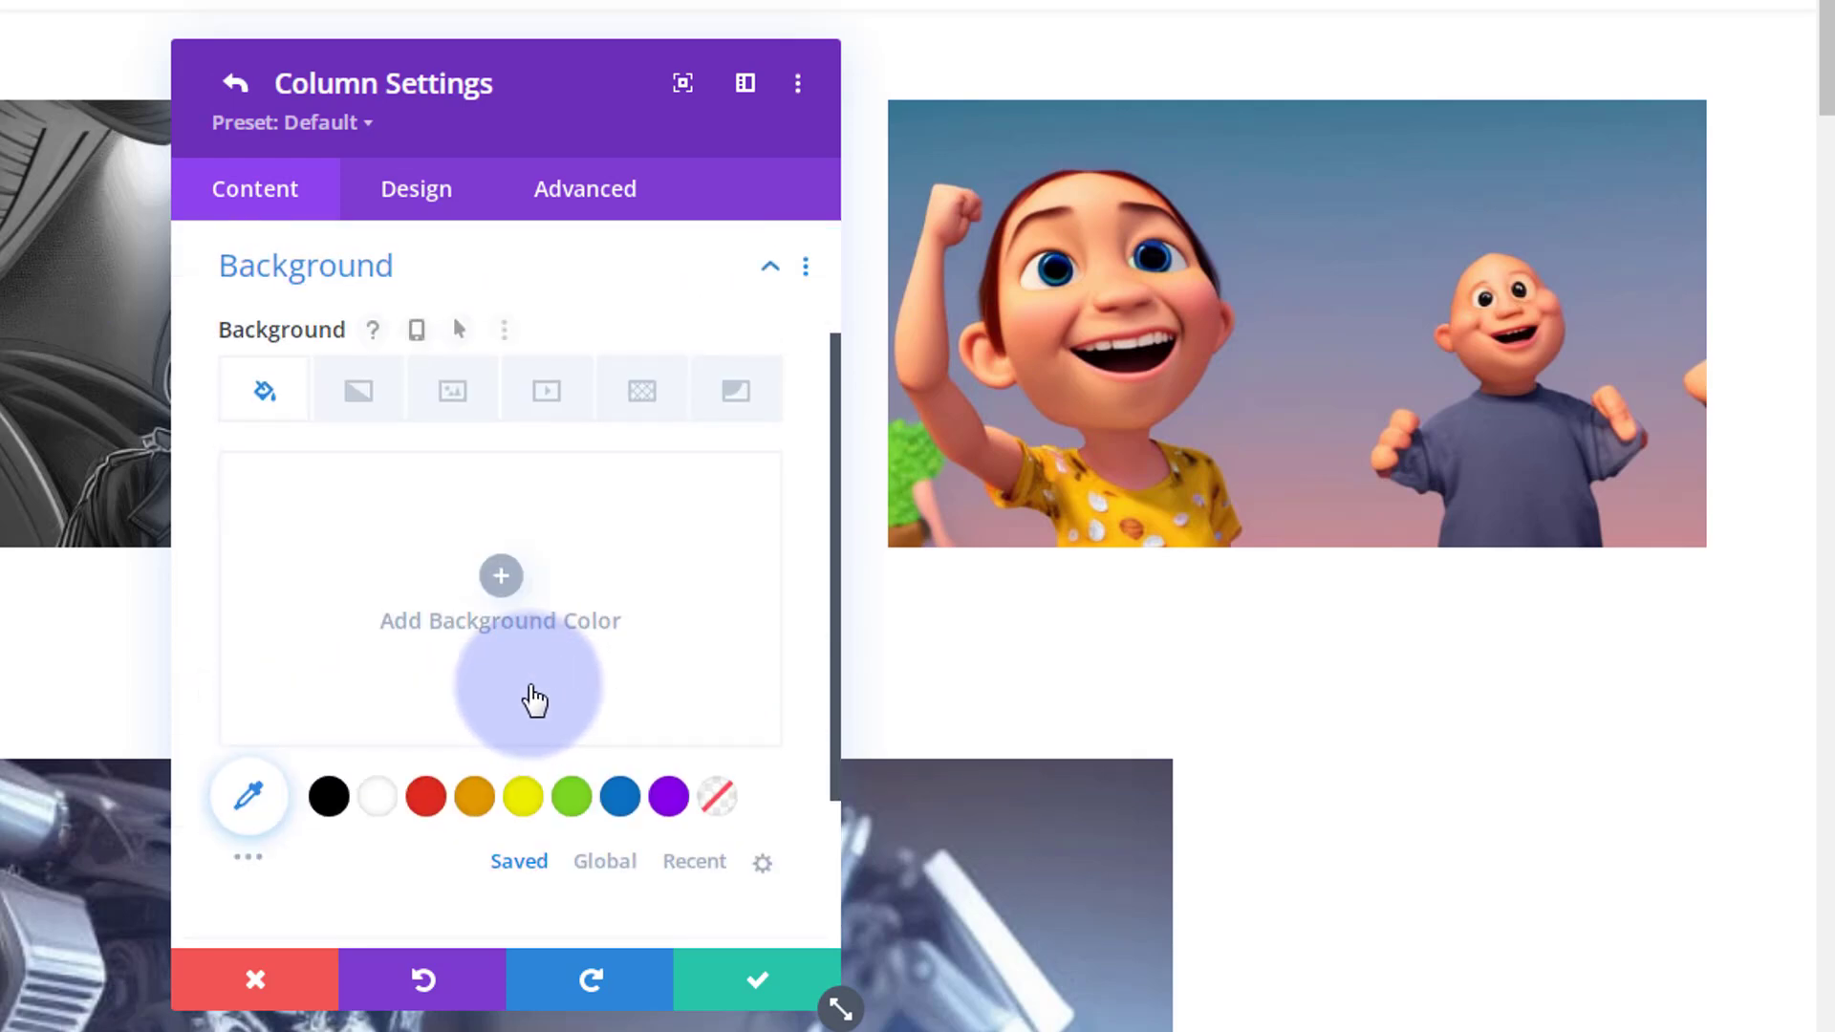
left_click(463, 399)
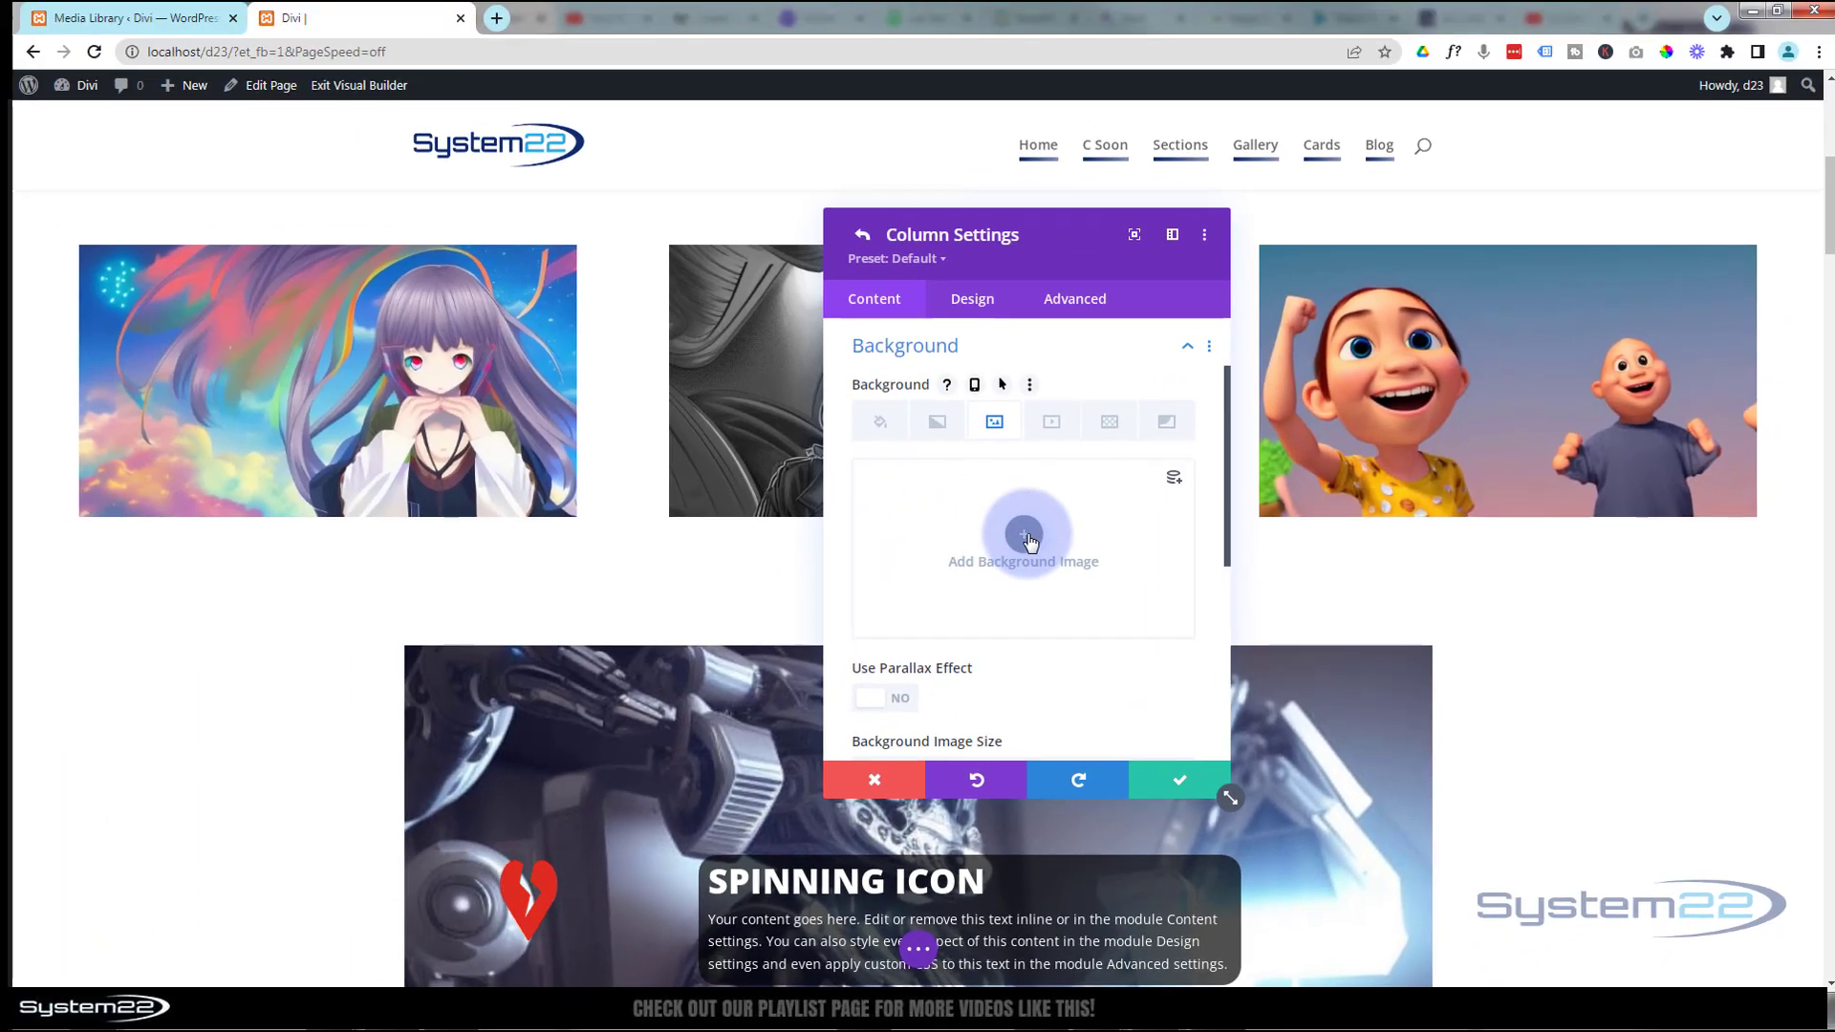
left_click(1026, 538)
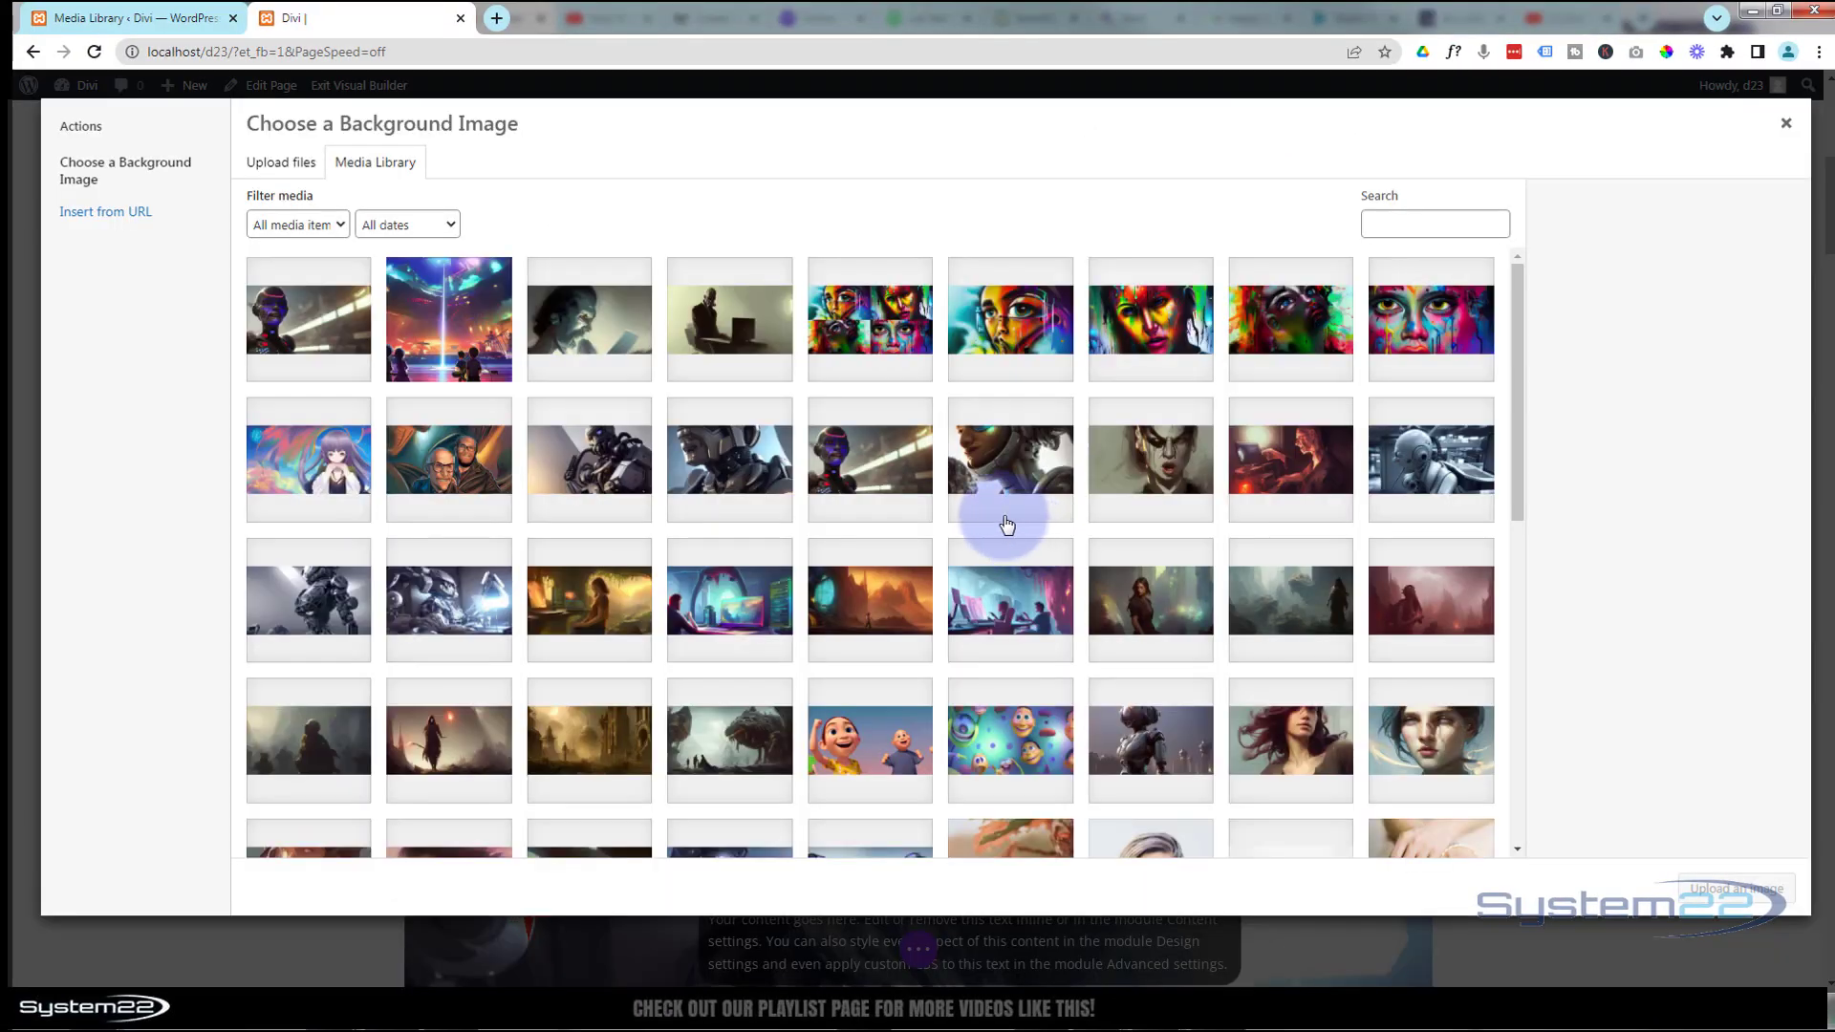
left_click(1010, 754)
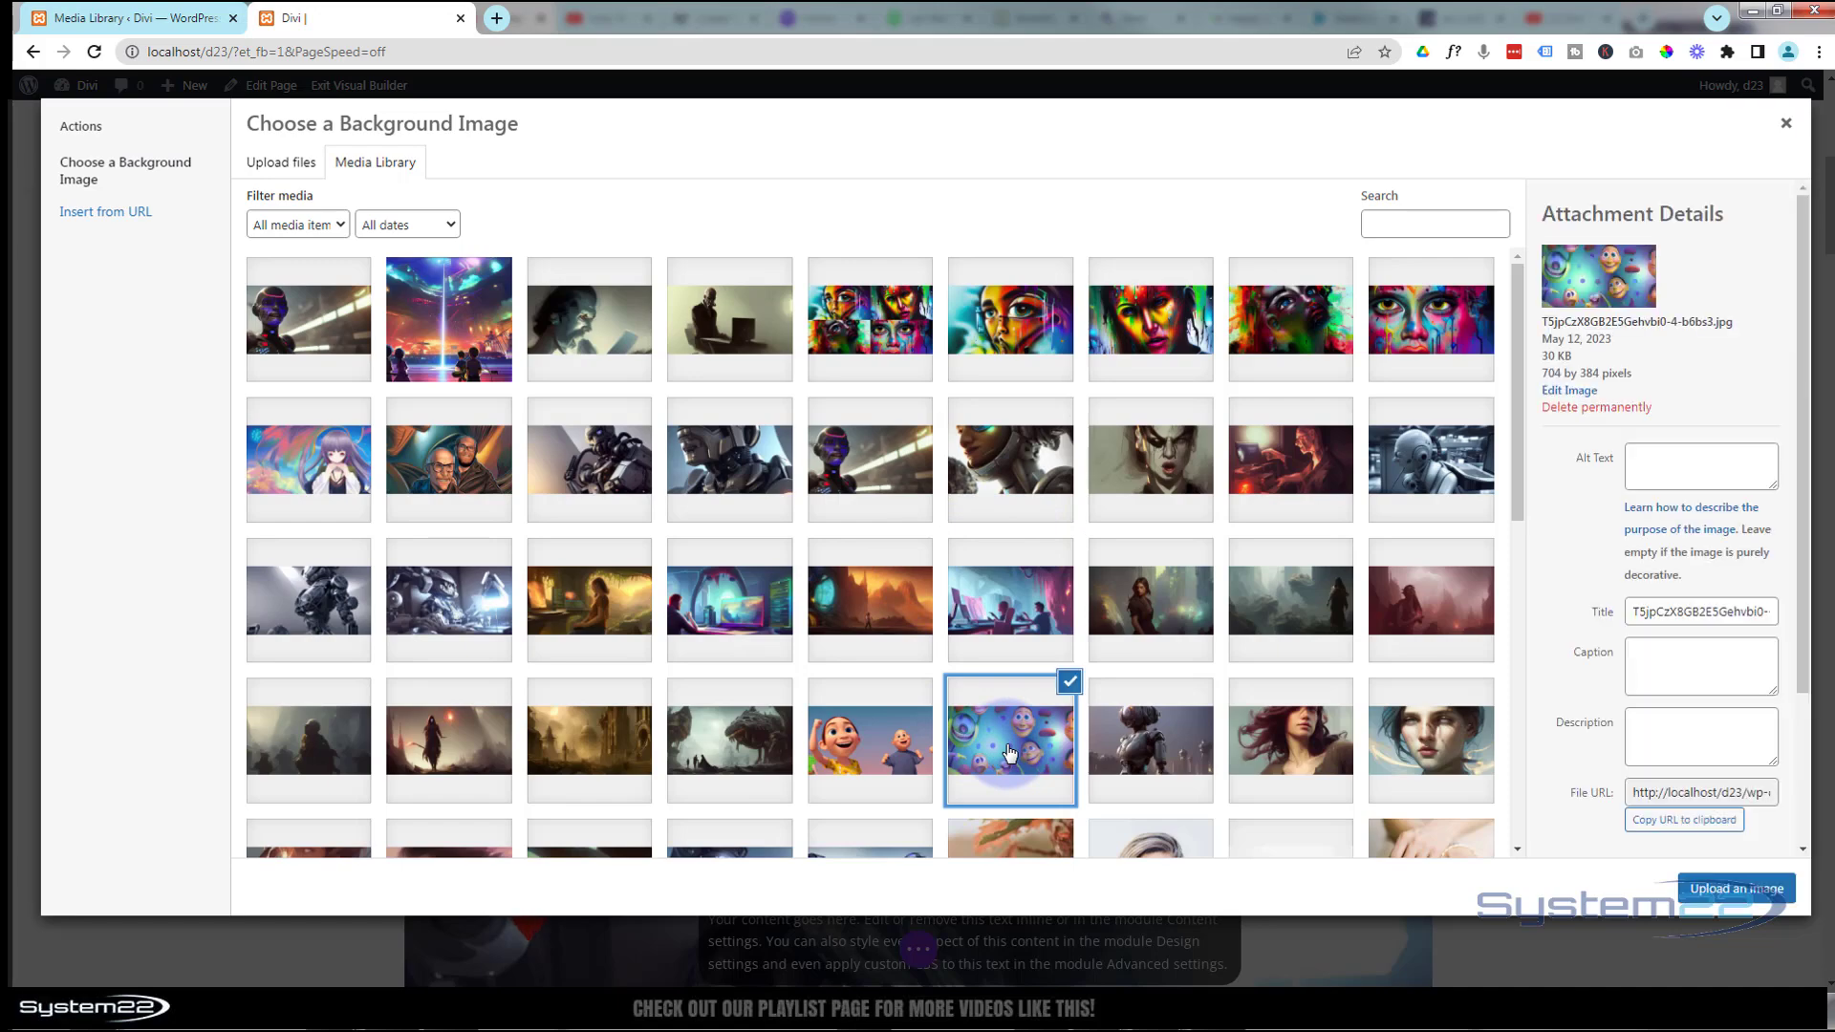
left_click(1742, 890)
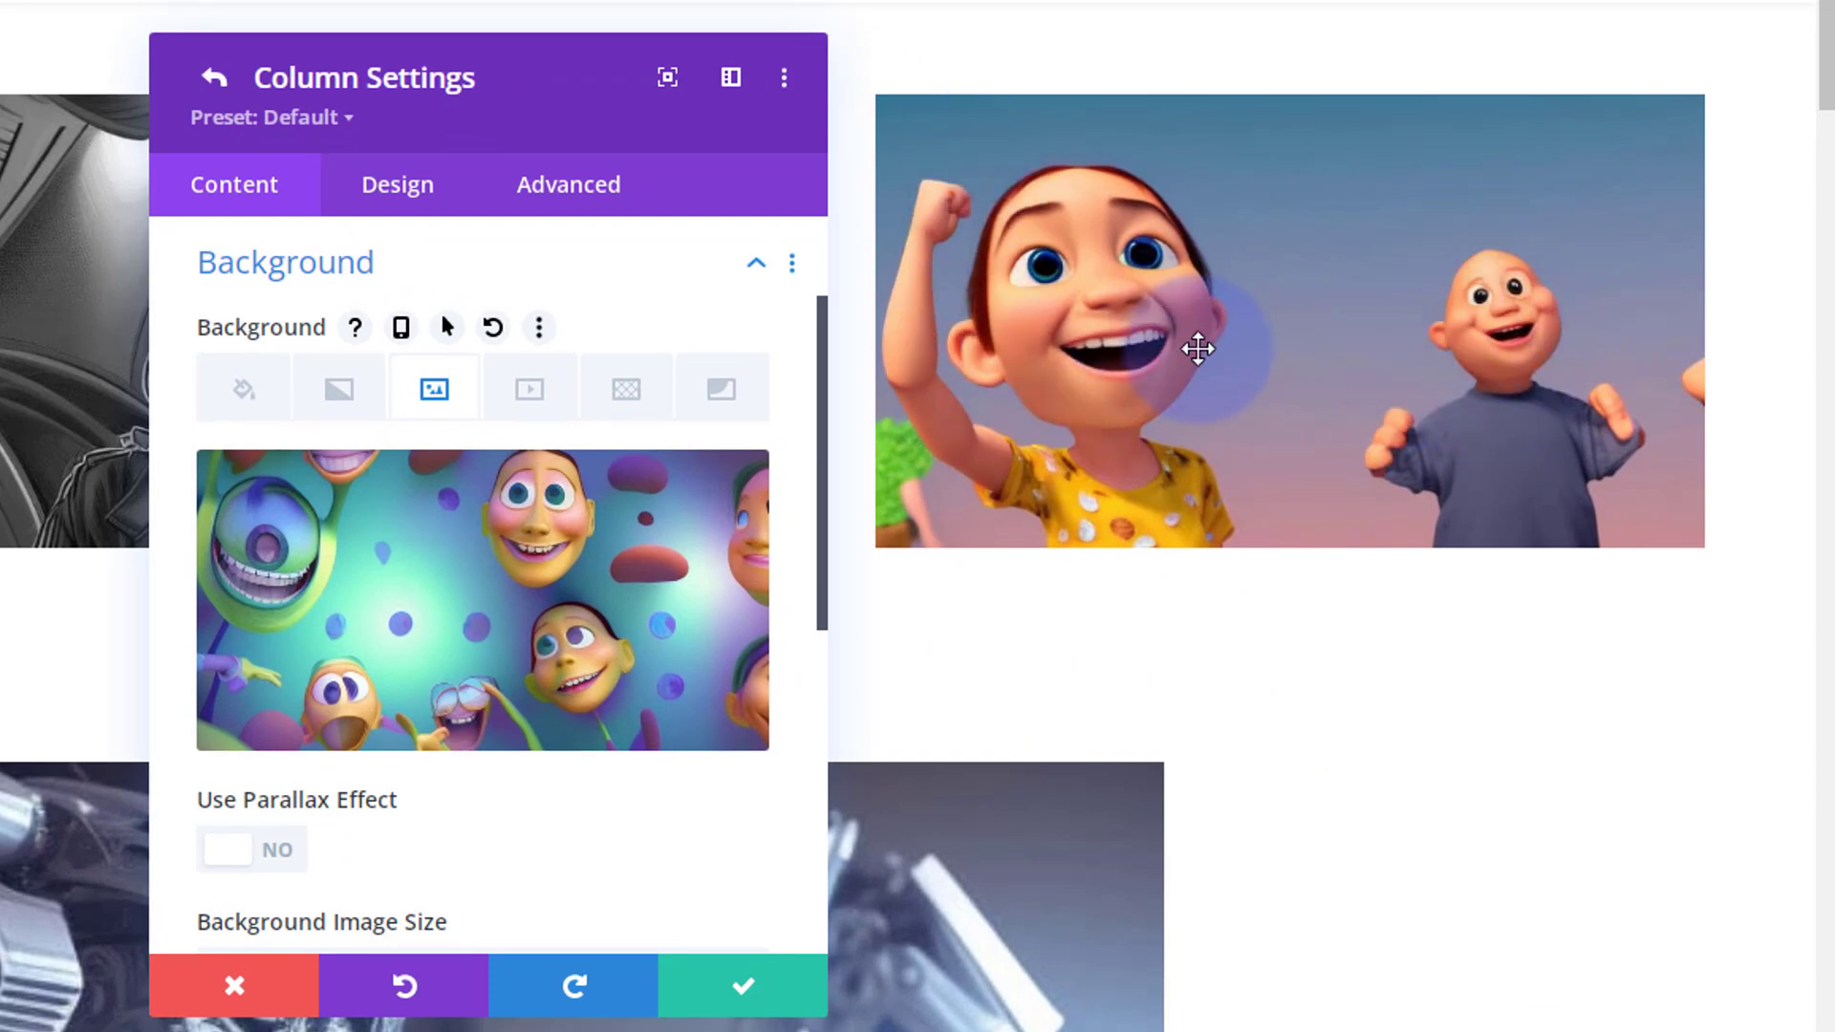
left_click(755, 994)
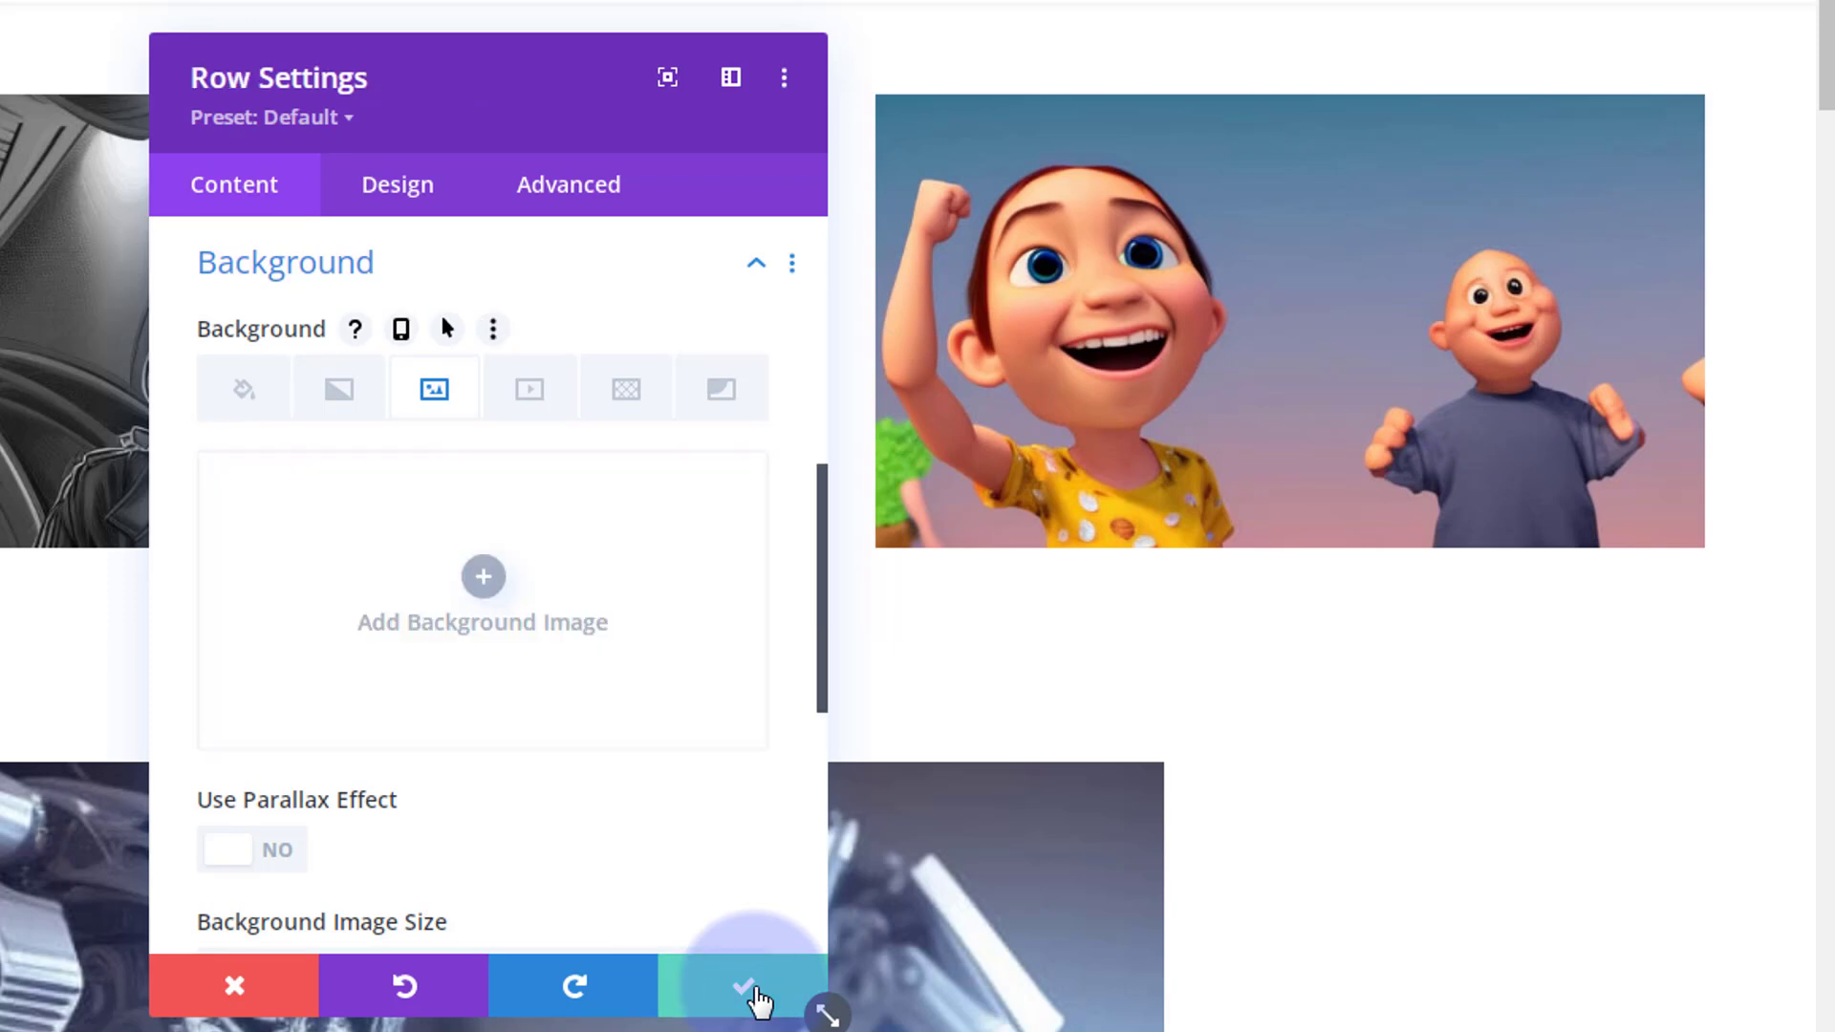
left_click(753, 996)
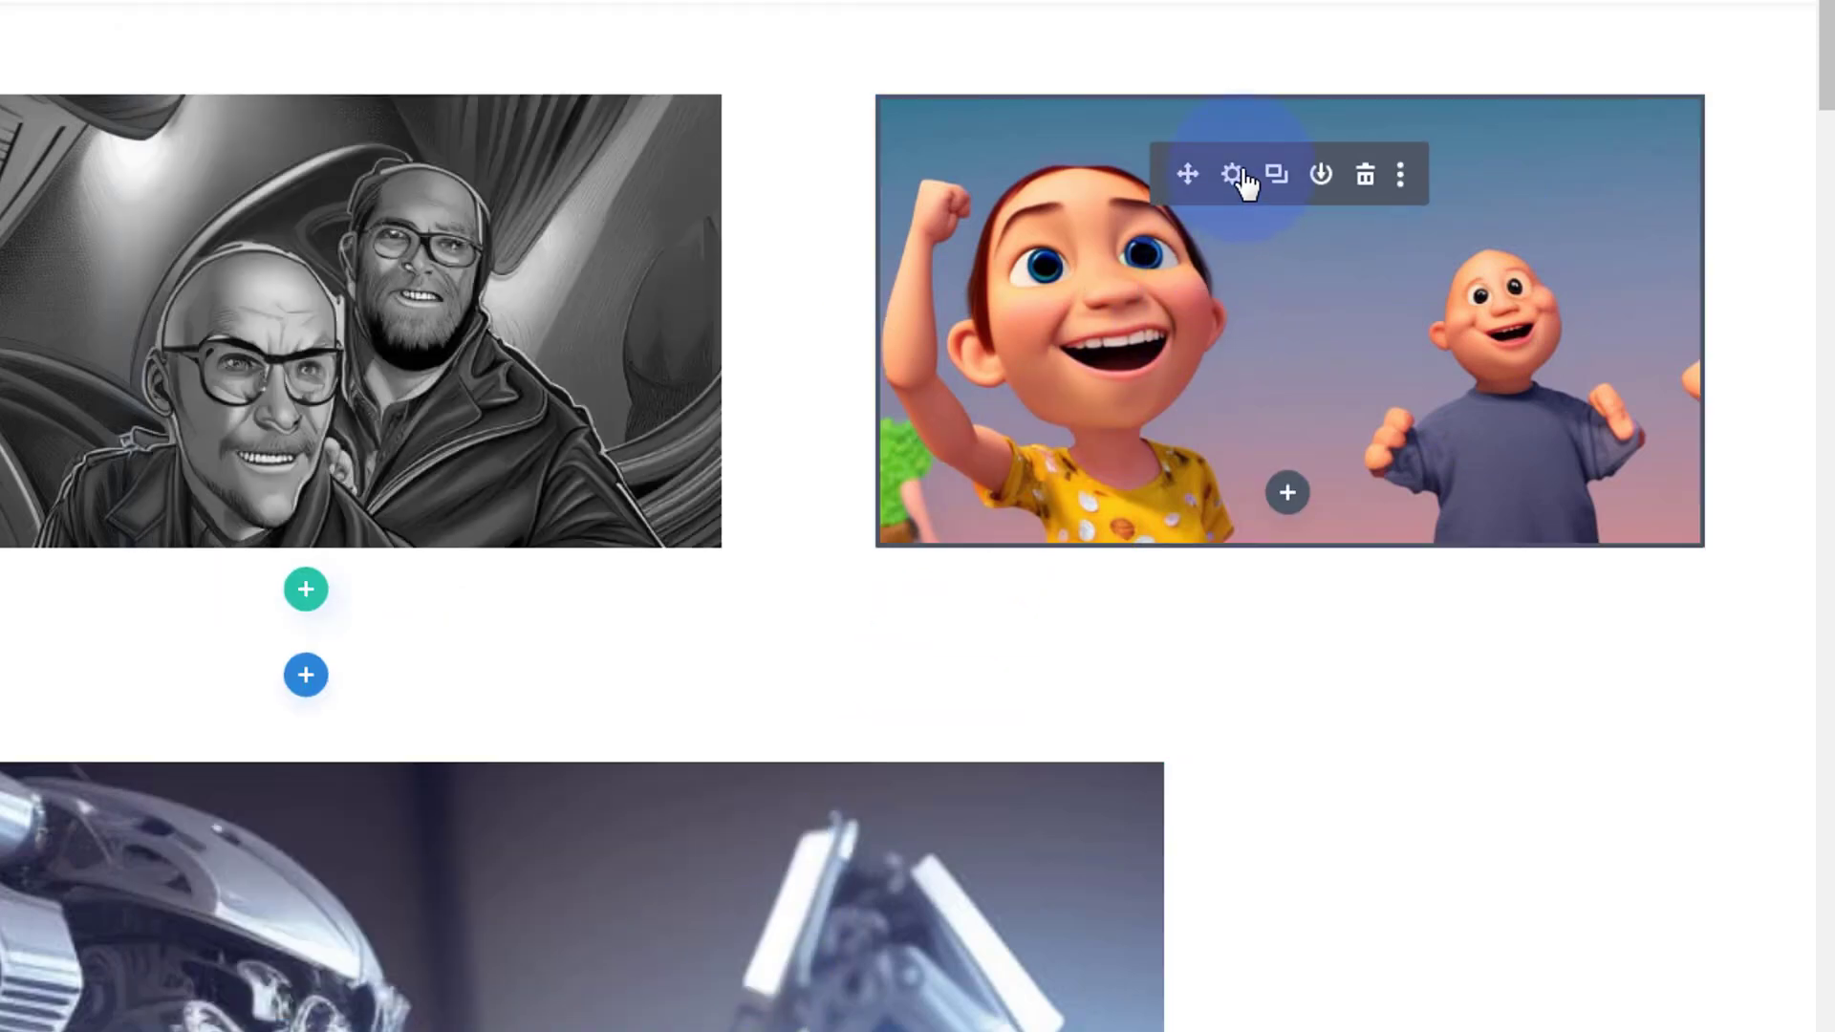
Clear the Image Title Text in the third image's attributes
left_click(1233, 175)
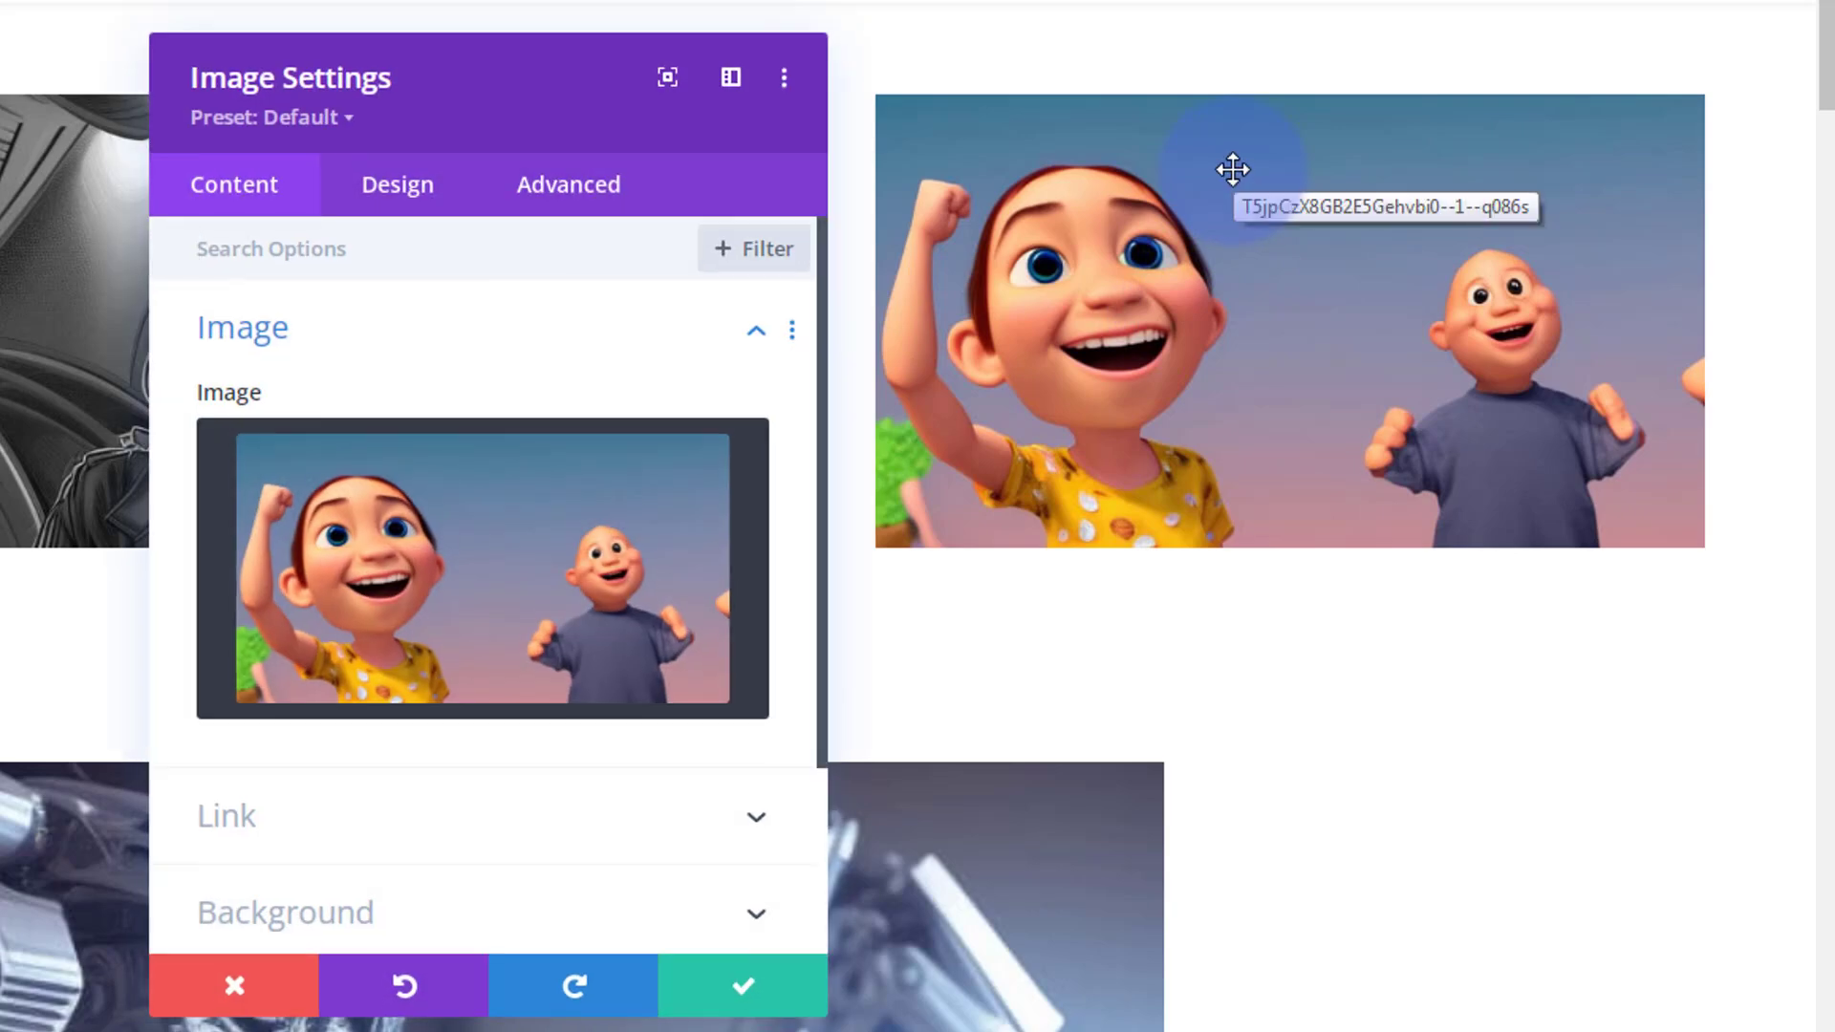
left_click(557, 202)
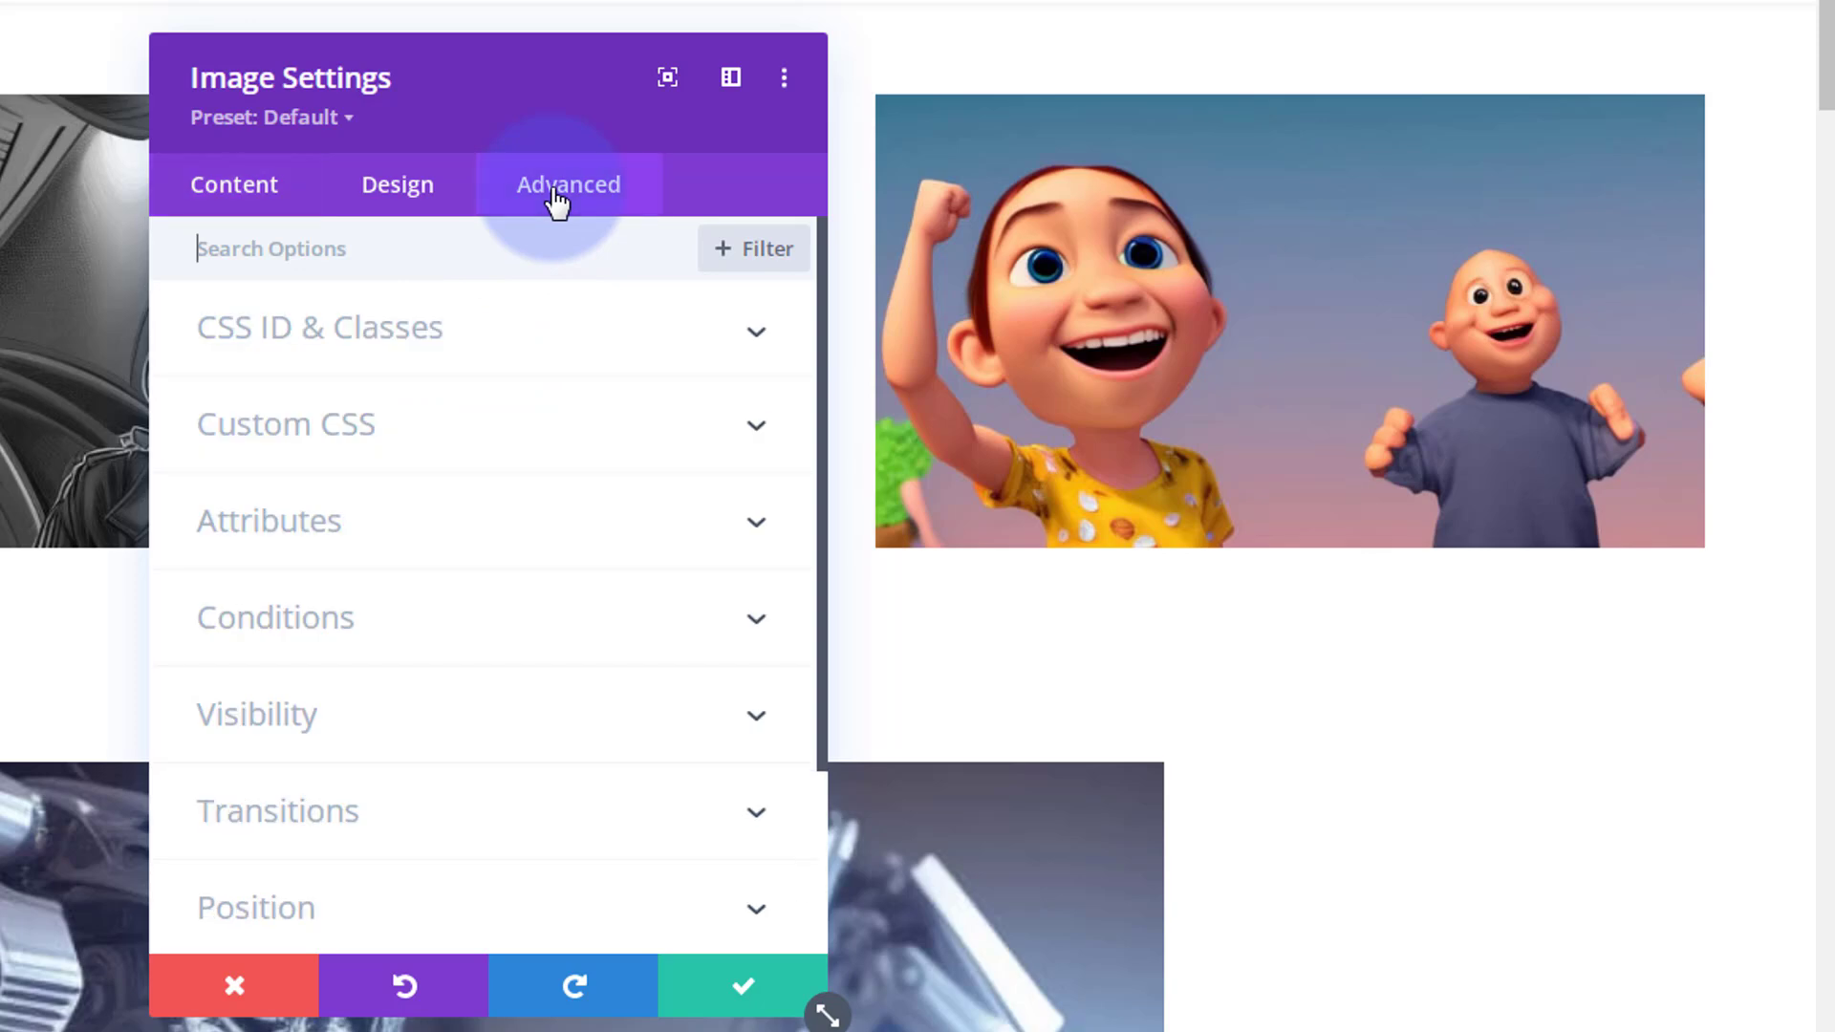
left_click(552, 519)
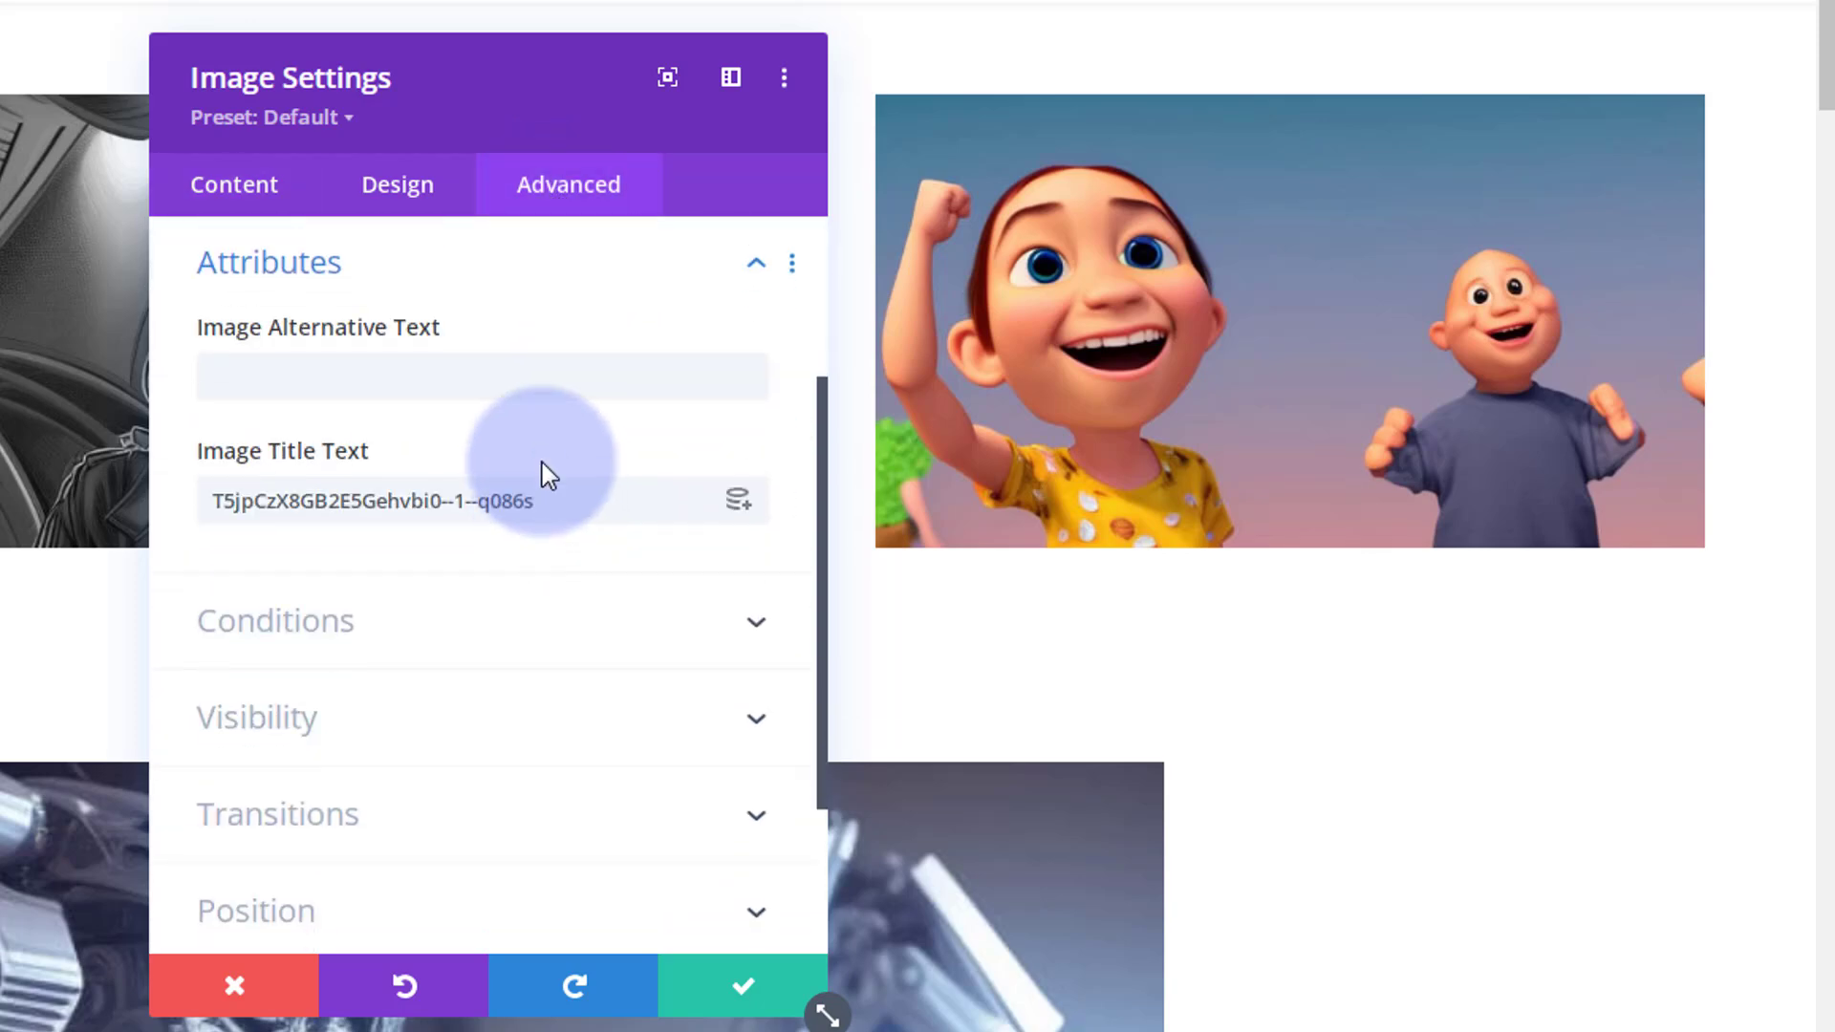
left_click_drag(557, 500, 184, 513)
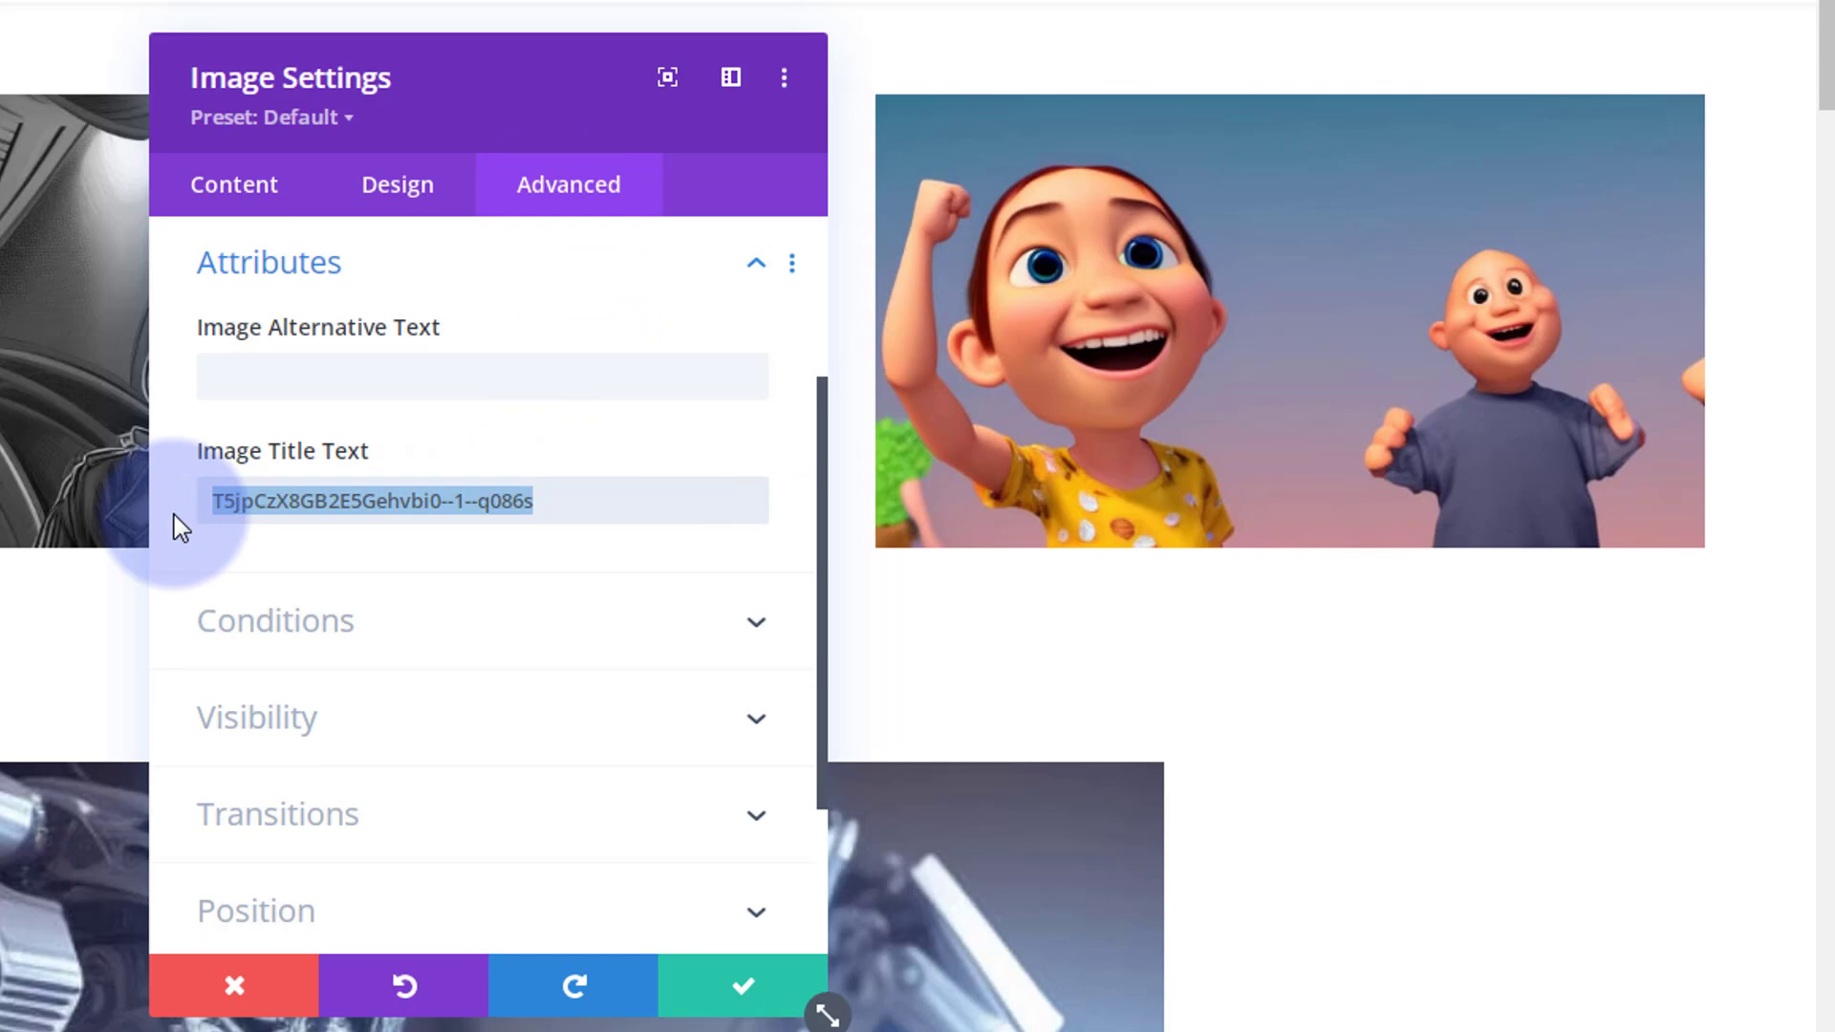
key("BackSpace")
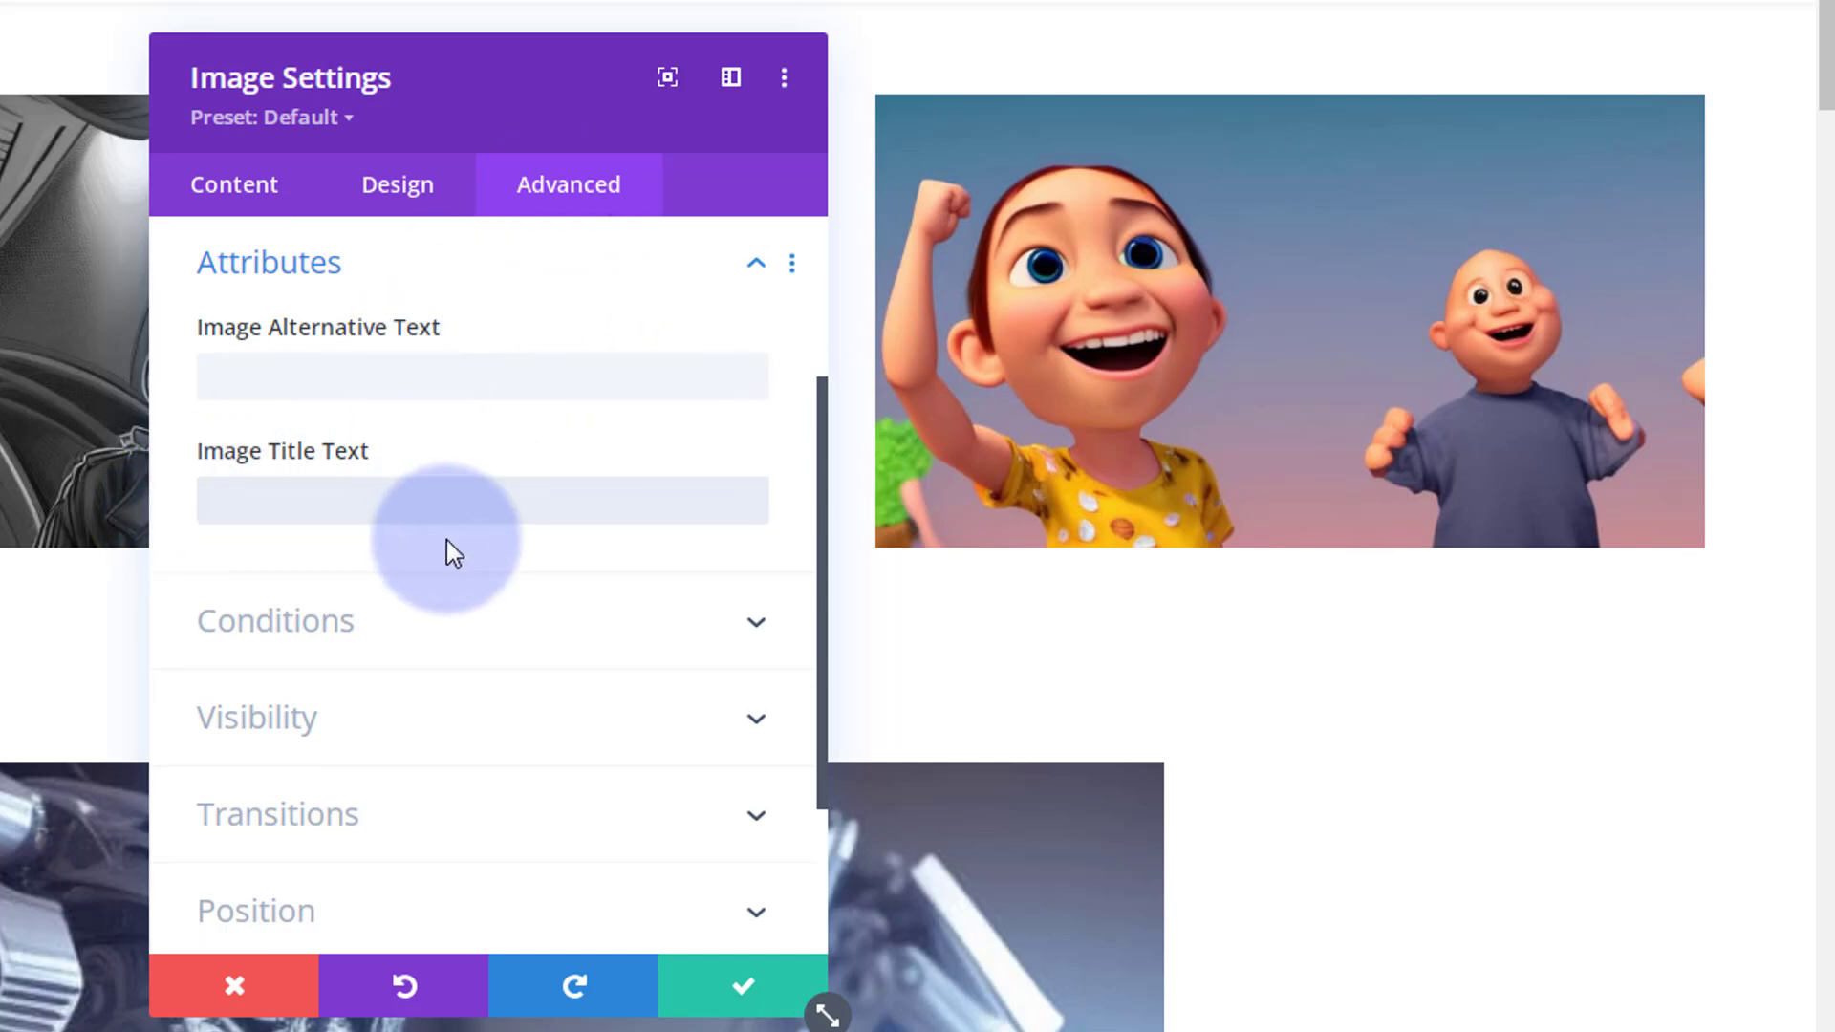
Set the third image's transition duration to 2000ms
scroll(451, 548, "down", 2)
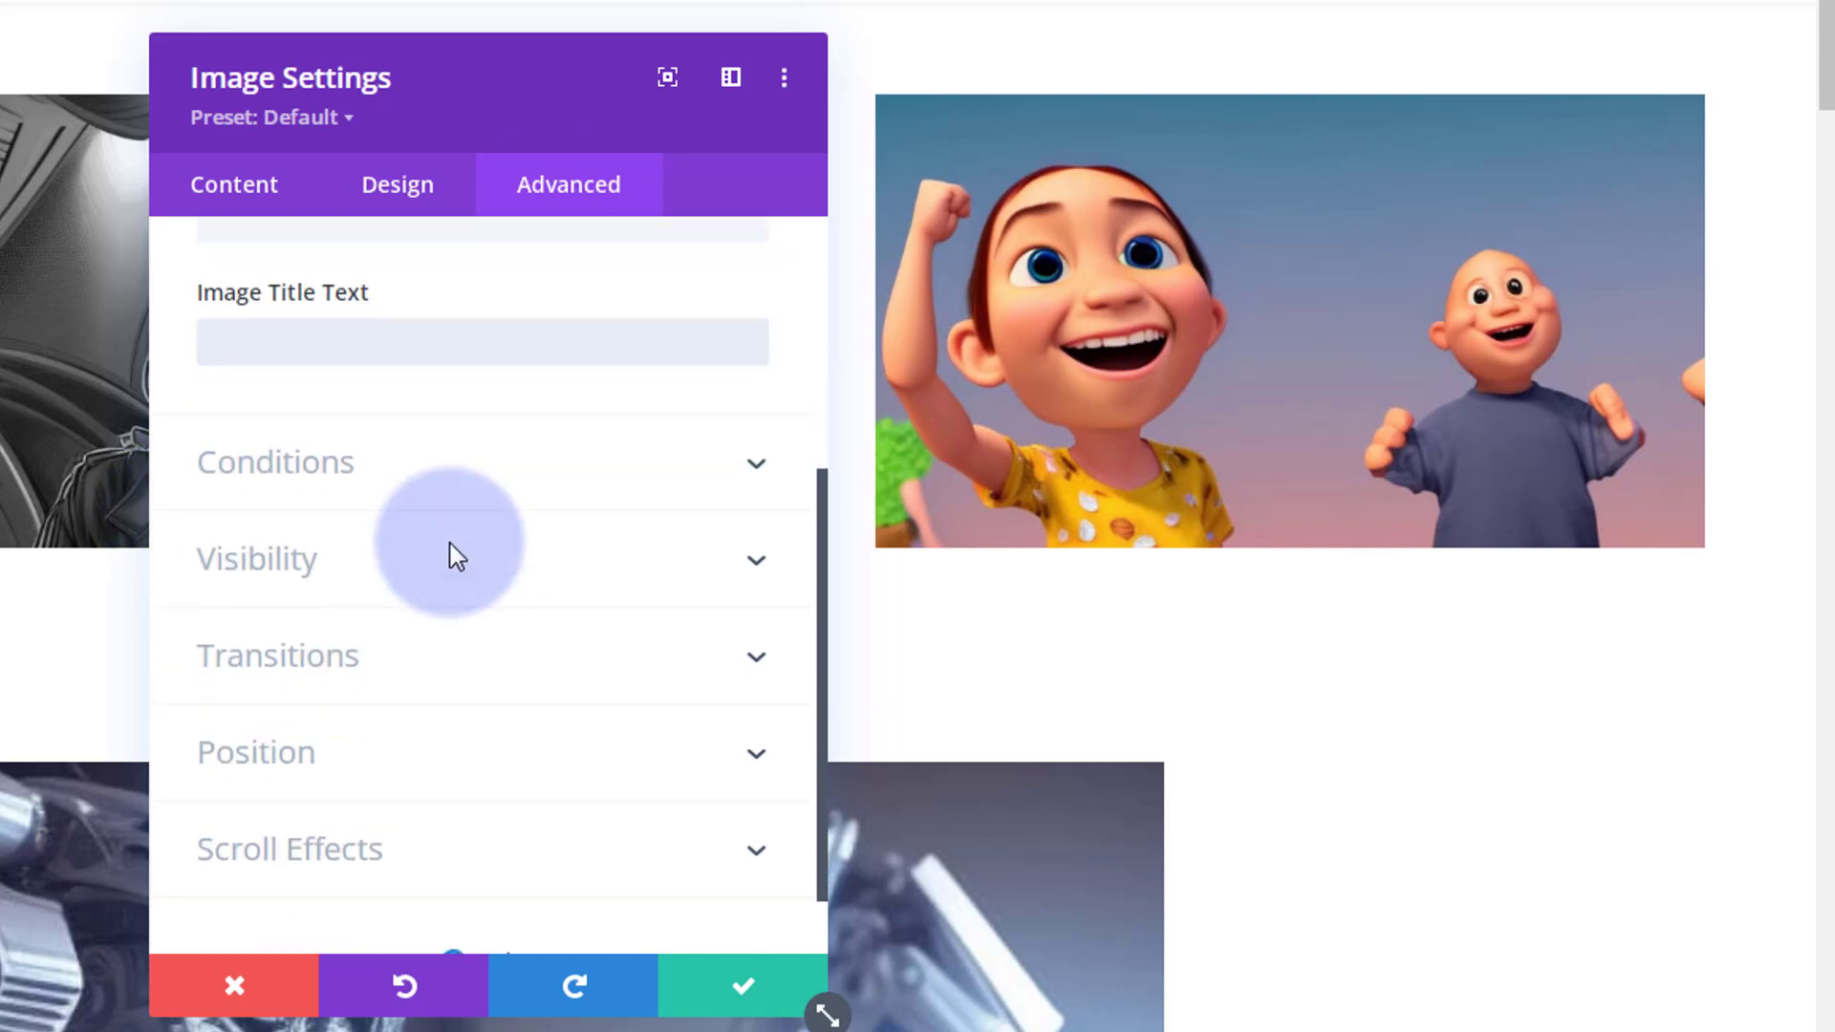
left_click(463, 657)
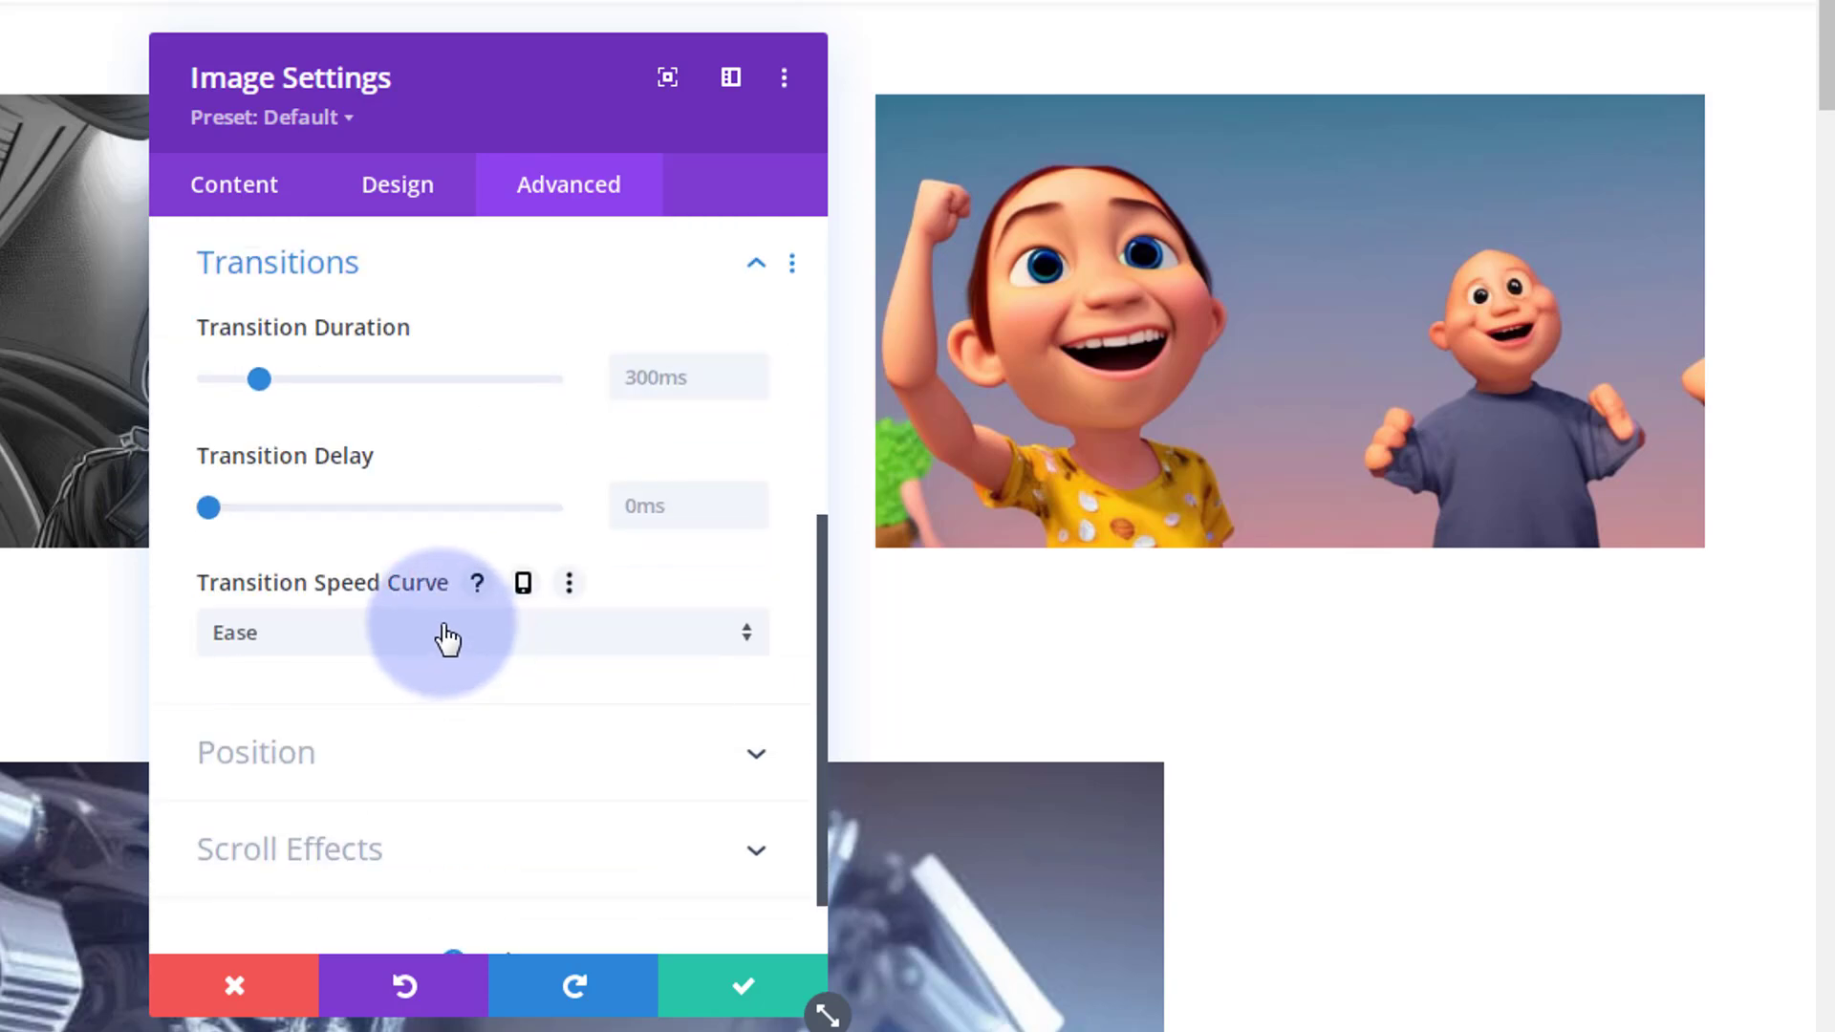
left_click(635, 379)
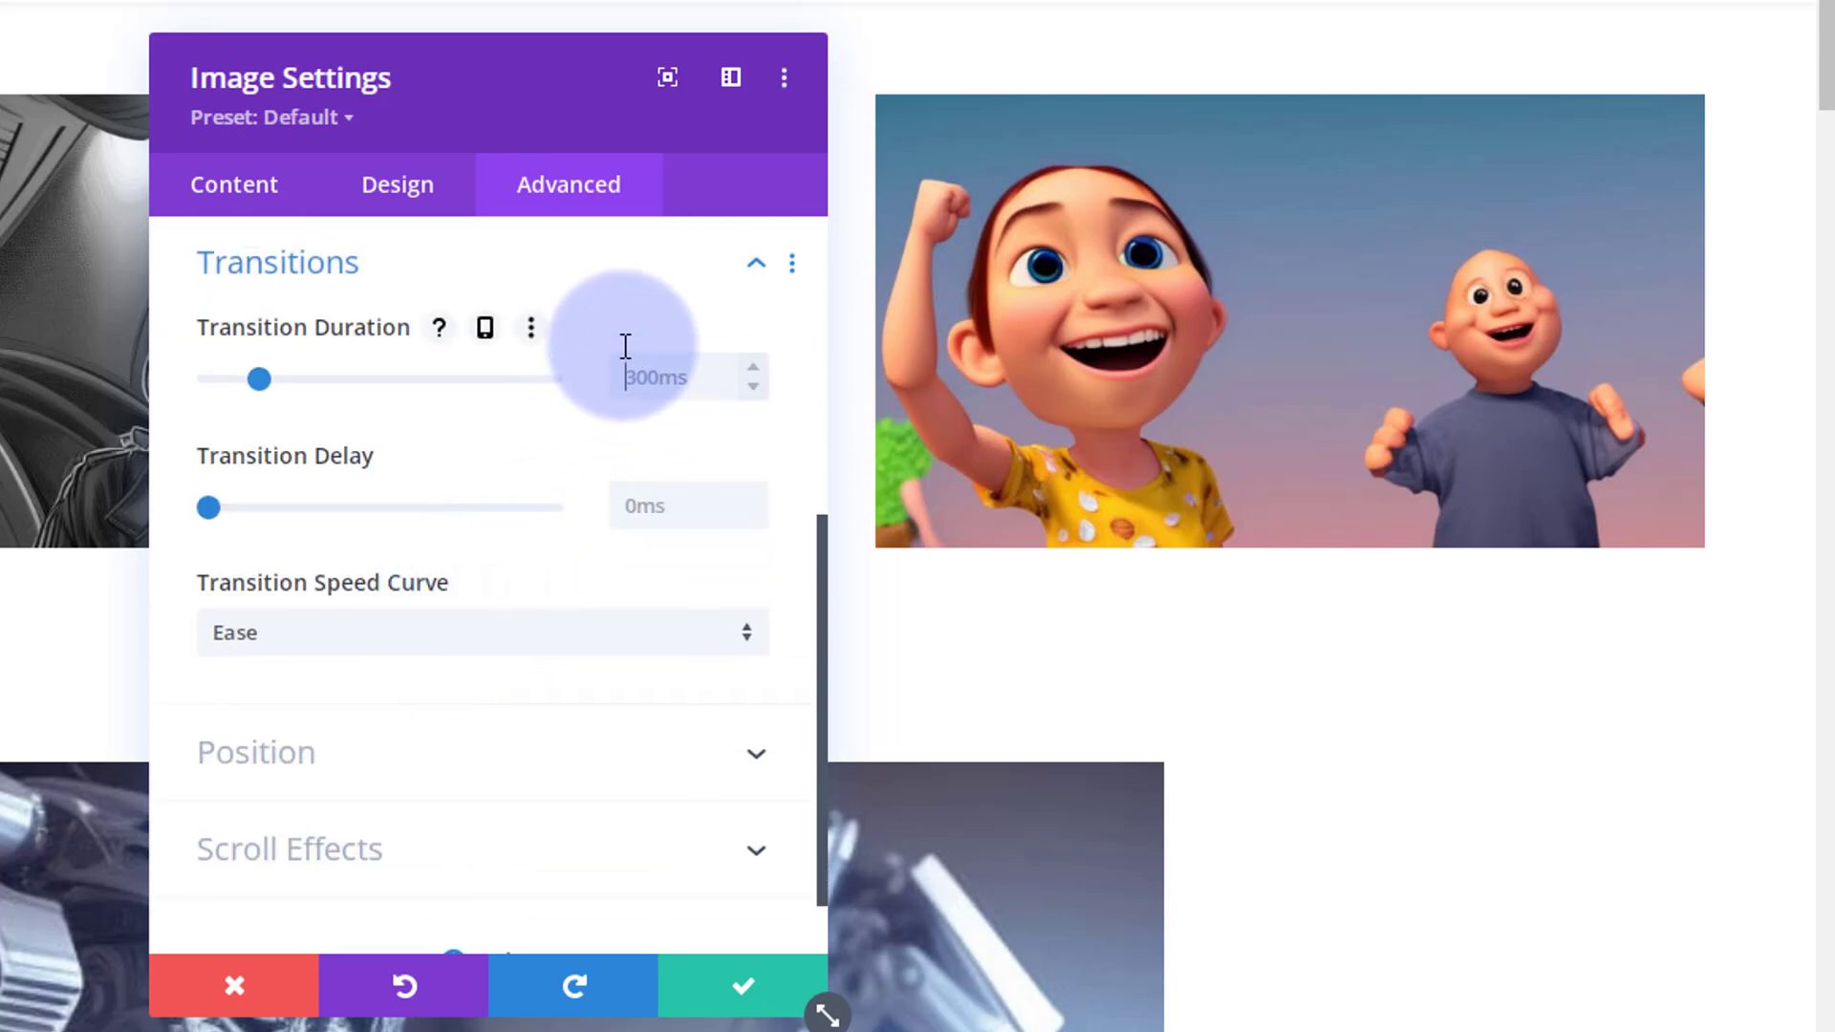
left_click_drag(256, 386, 627, 386)
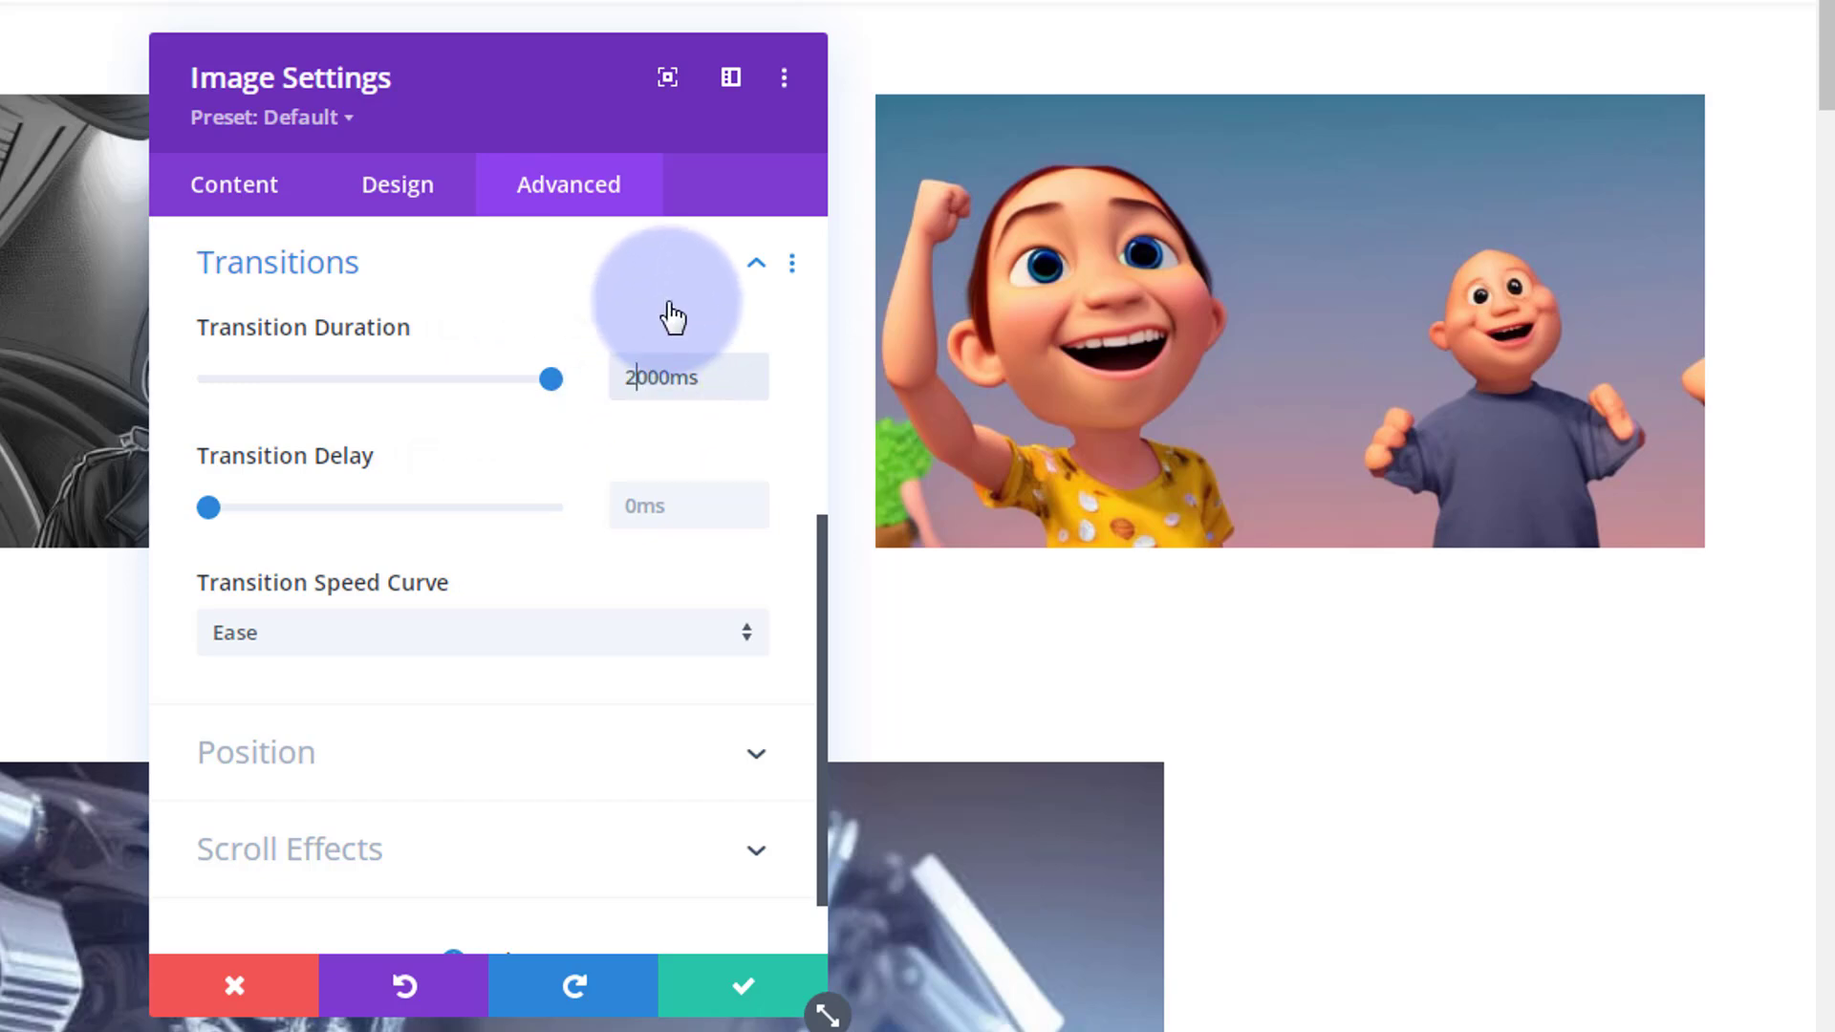
Set the third image's transition speed curve to Ease-In-Out
left_click(392, 636)
left_click(378, 661)
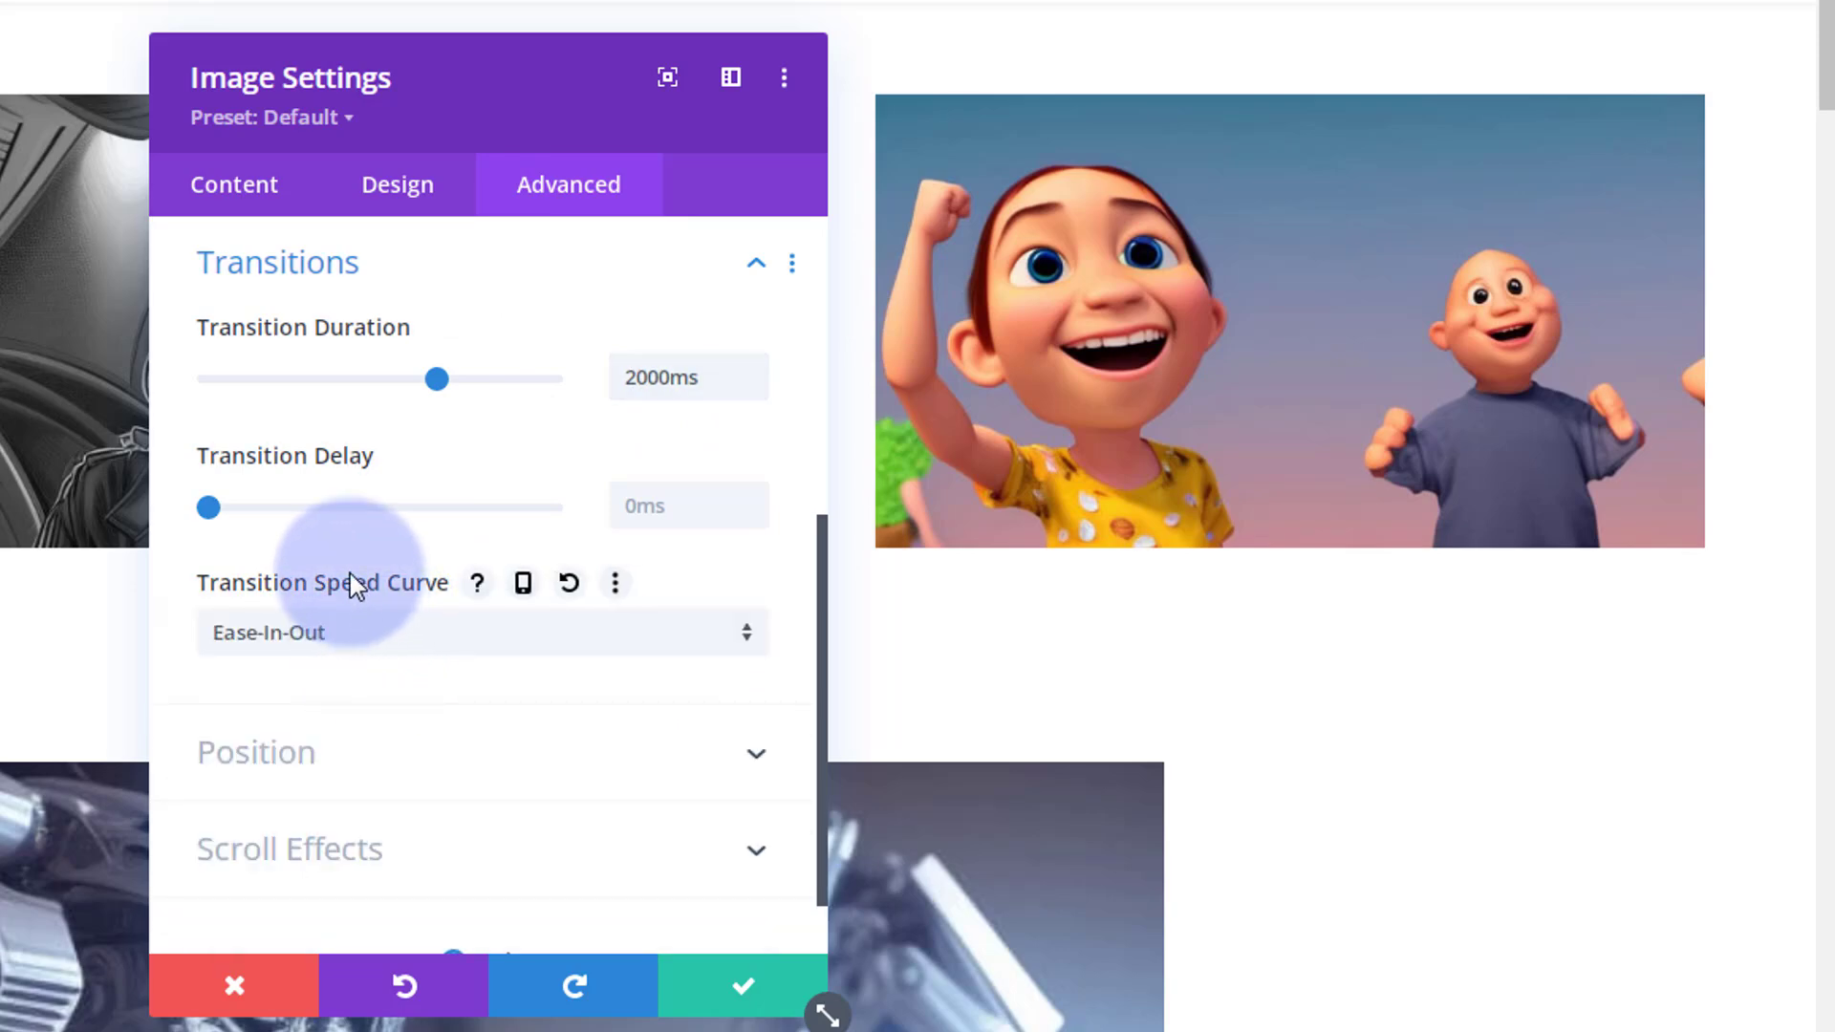
Enable hover options for the third image's opacity filter and set the default desktop opacity to 0%
left_click(414, 196)
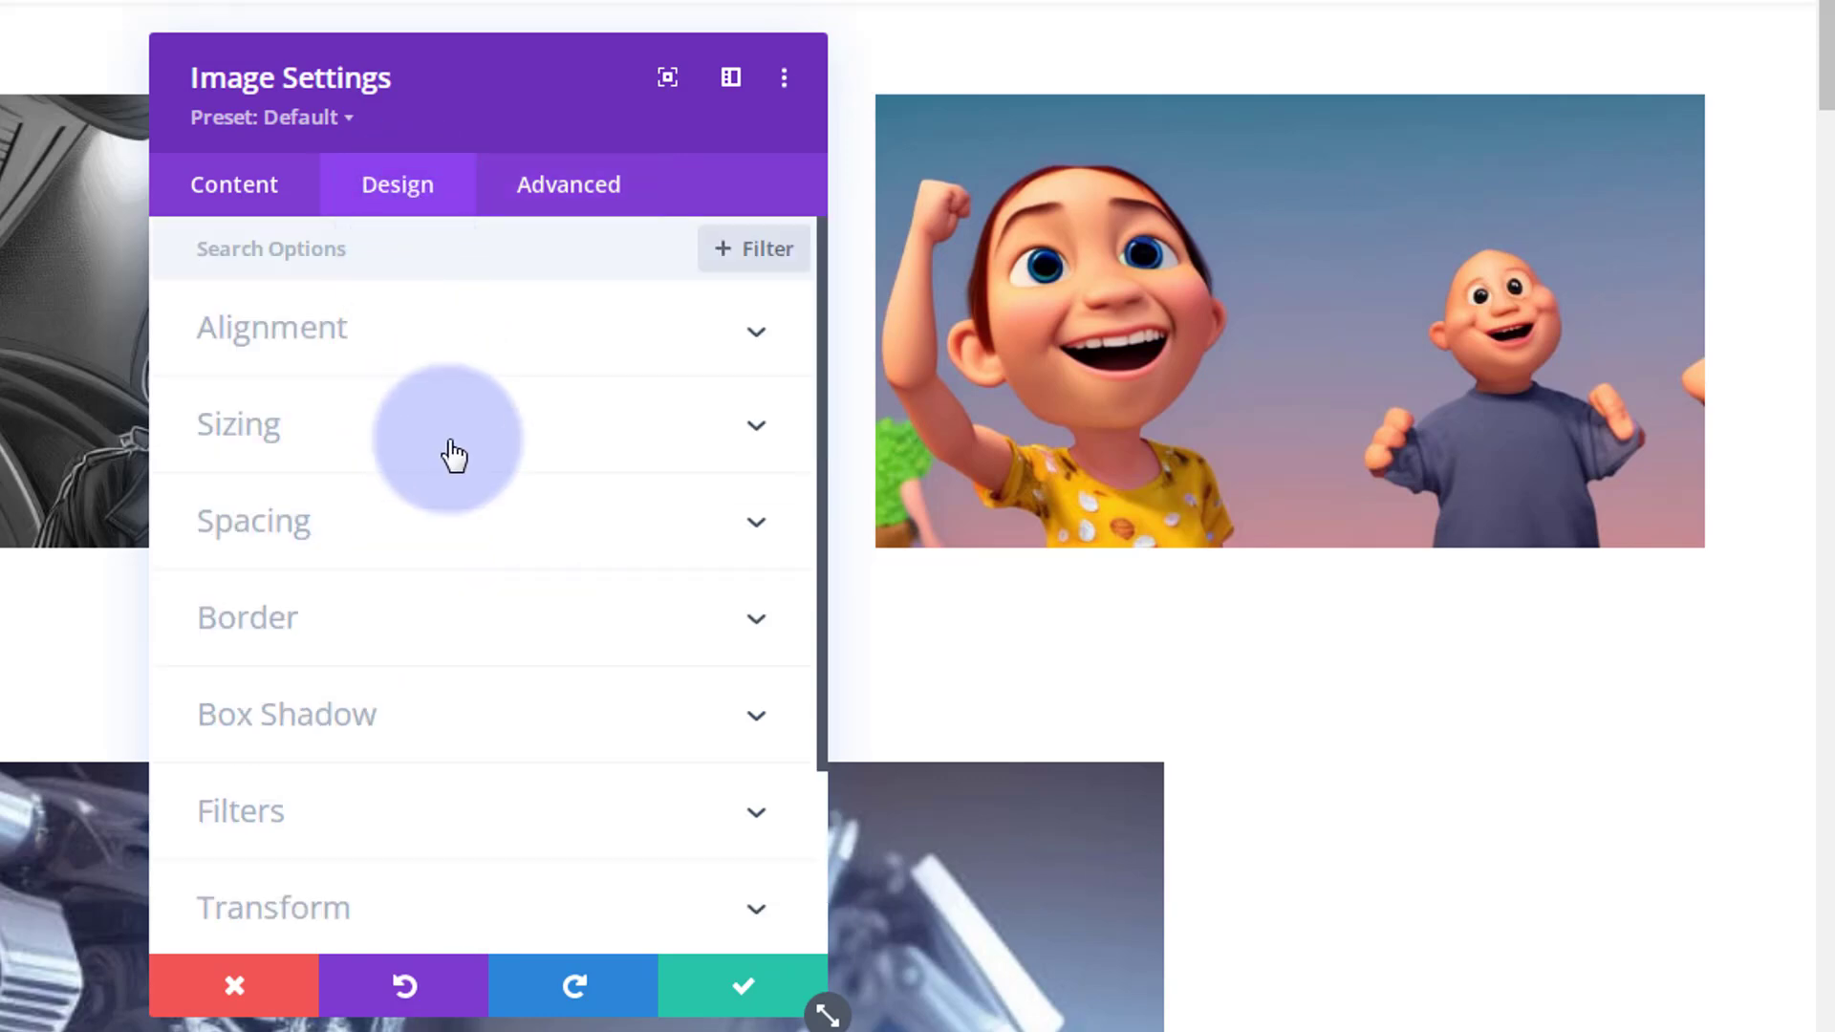
scroll(459, 478, "down", 2)
scroll(461, 483, "down", 1)
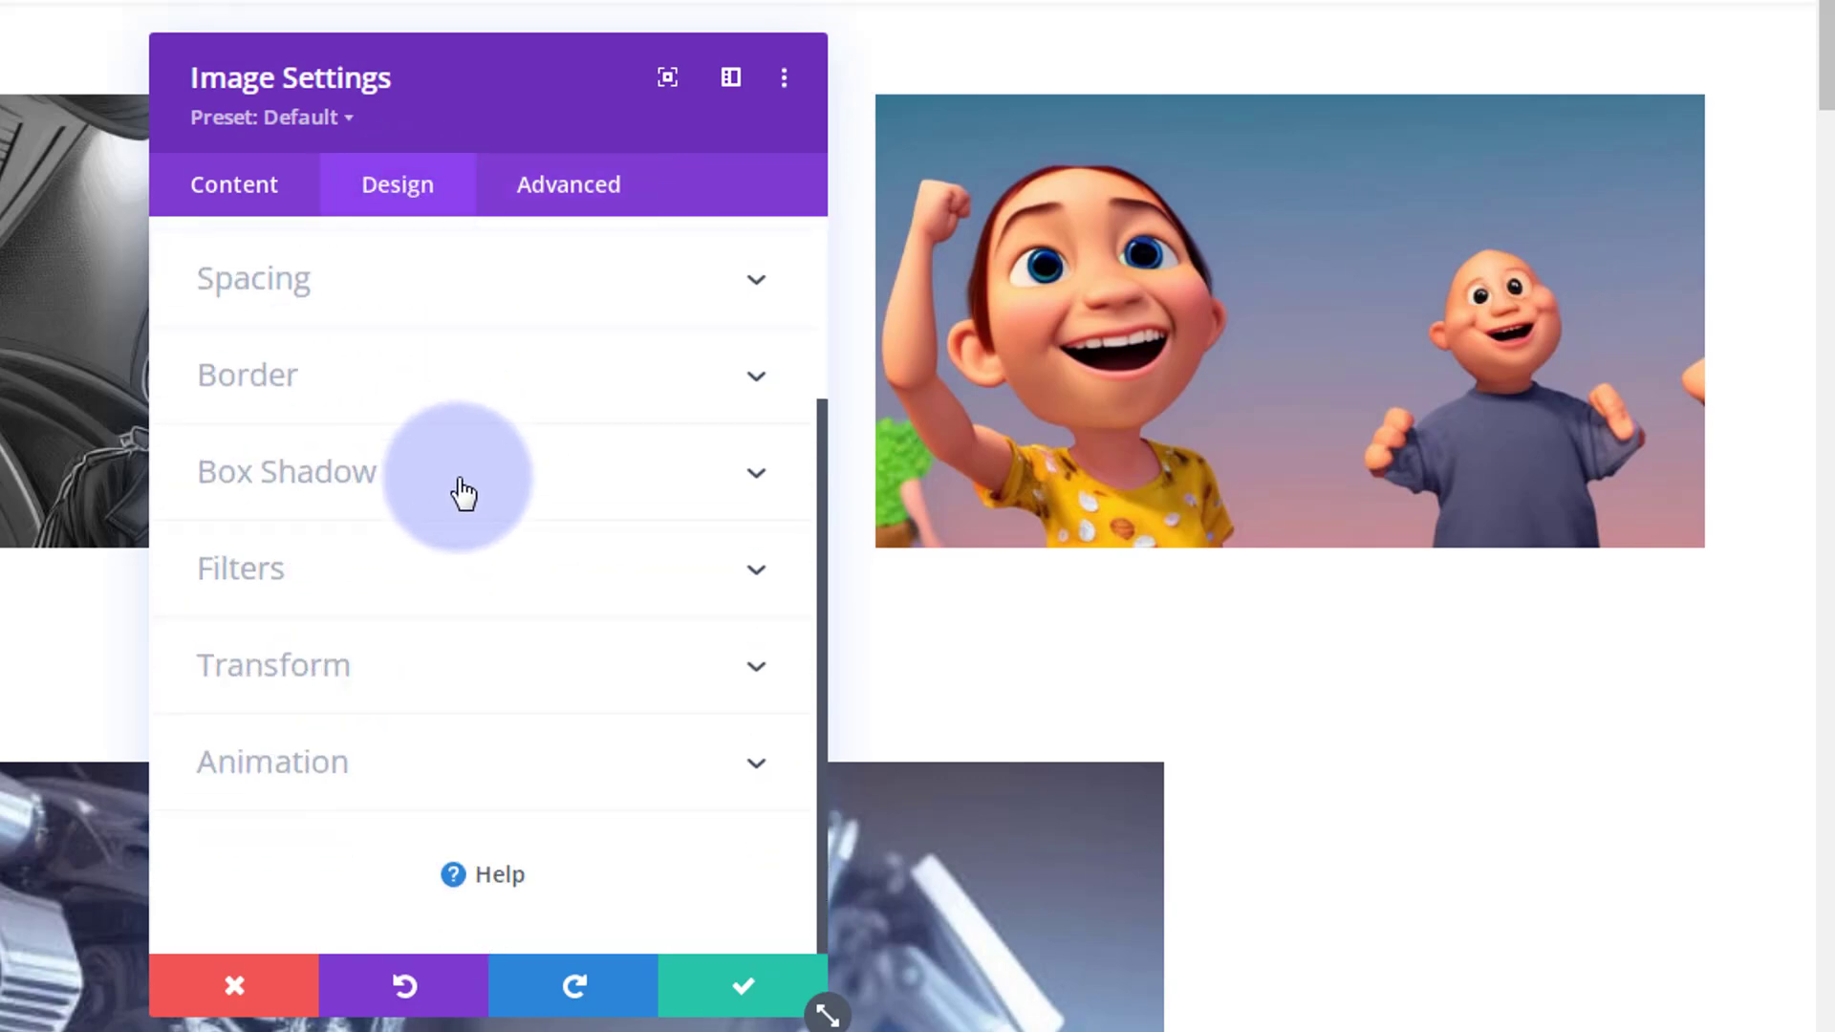
left_click(426, 586)
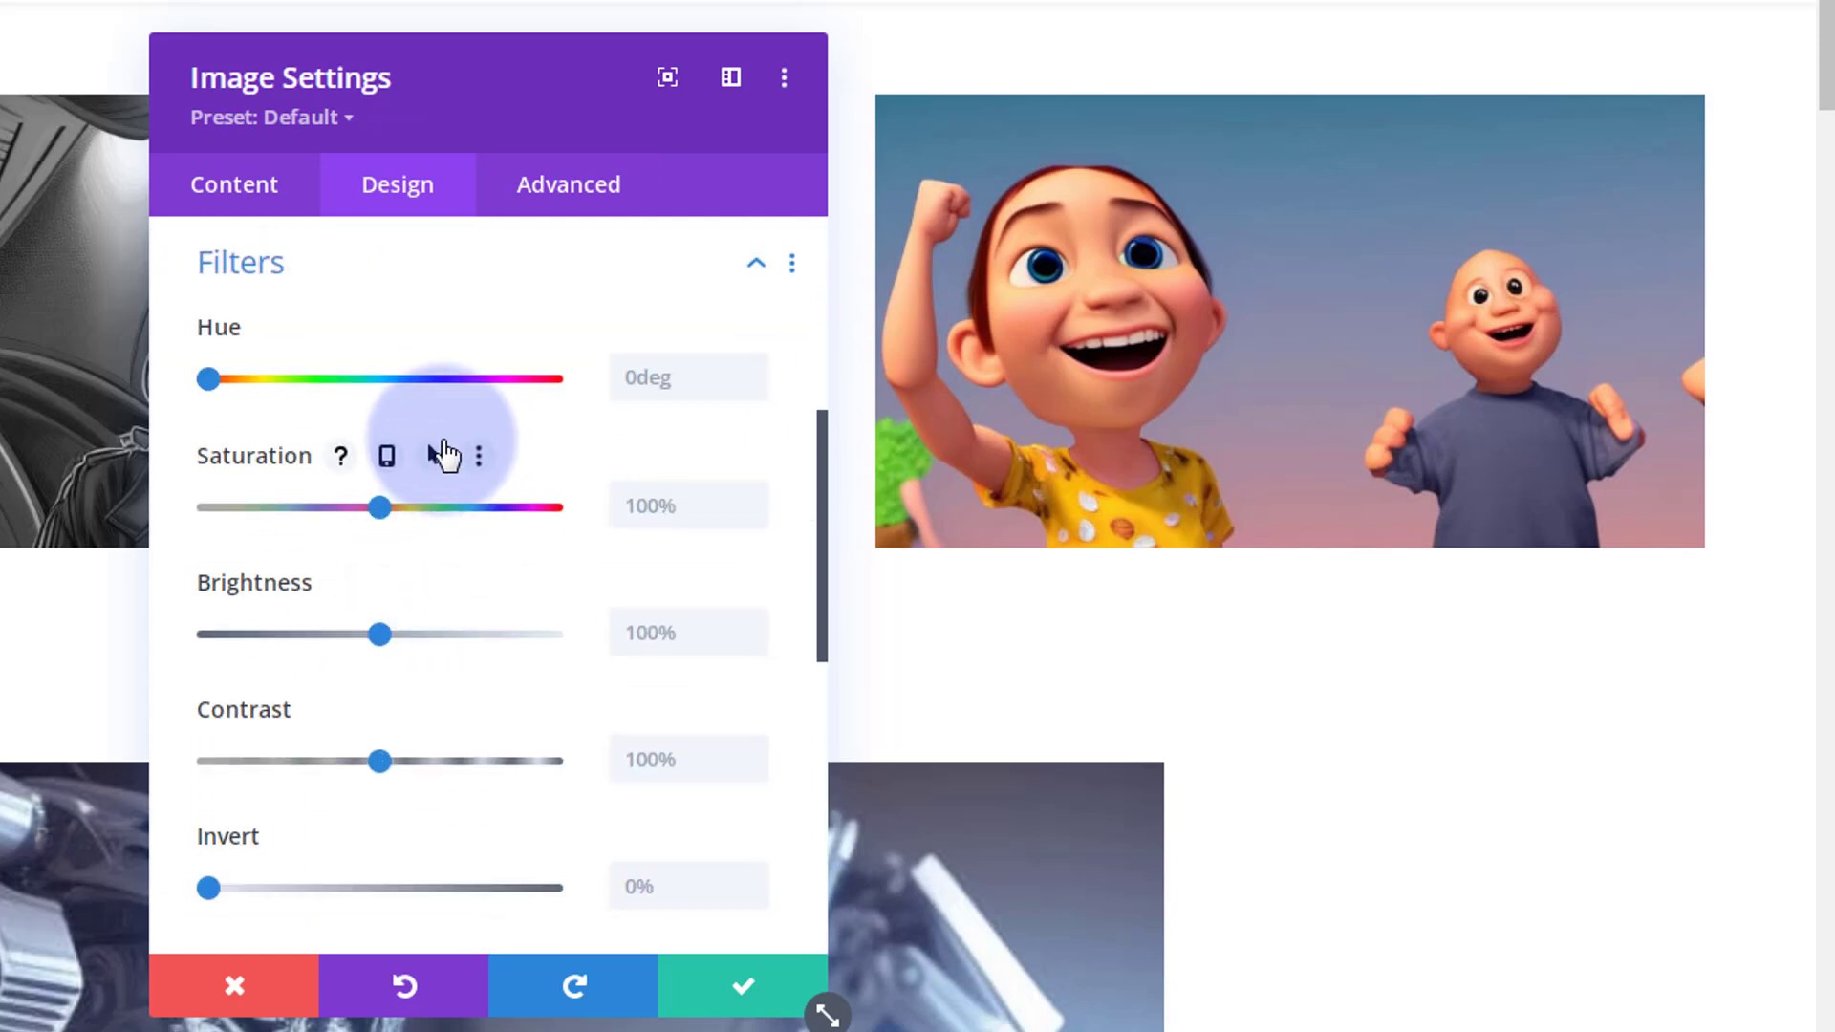
scroll(443, 455, "down", 5)
scroll(443, 449, "down", 2)
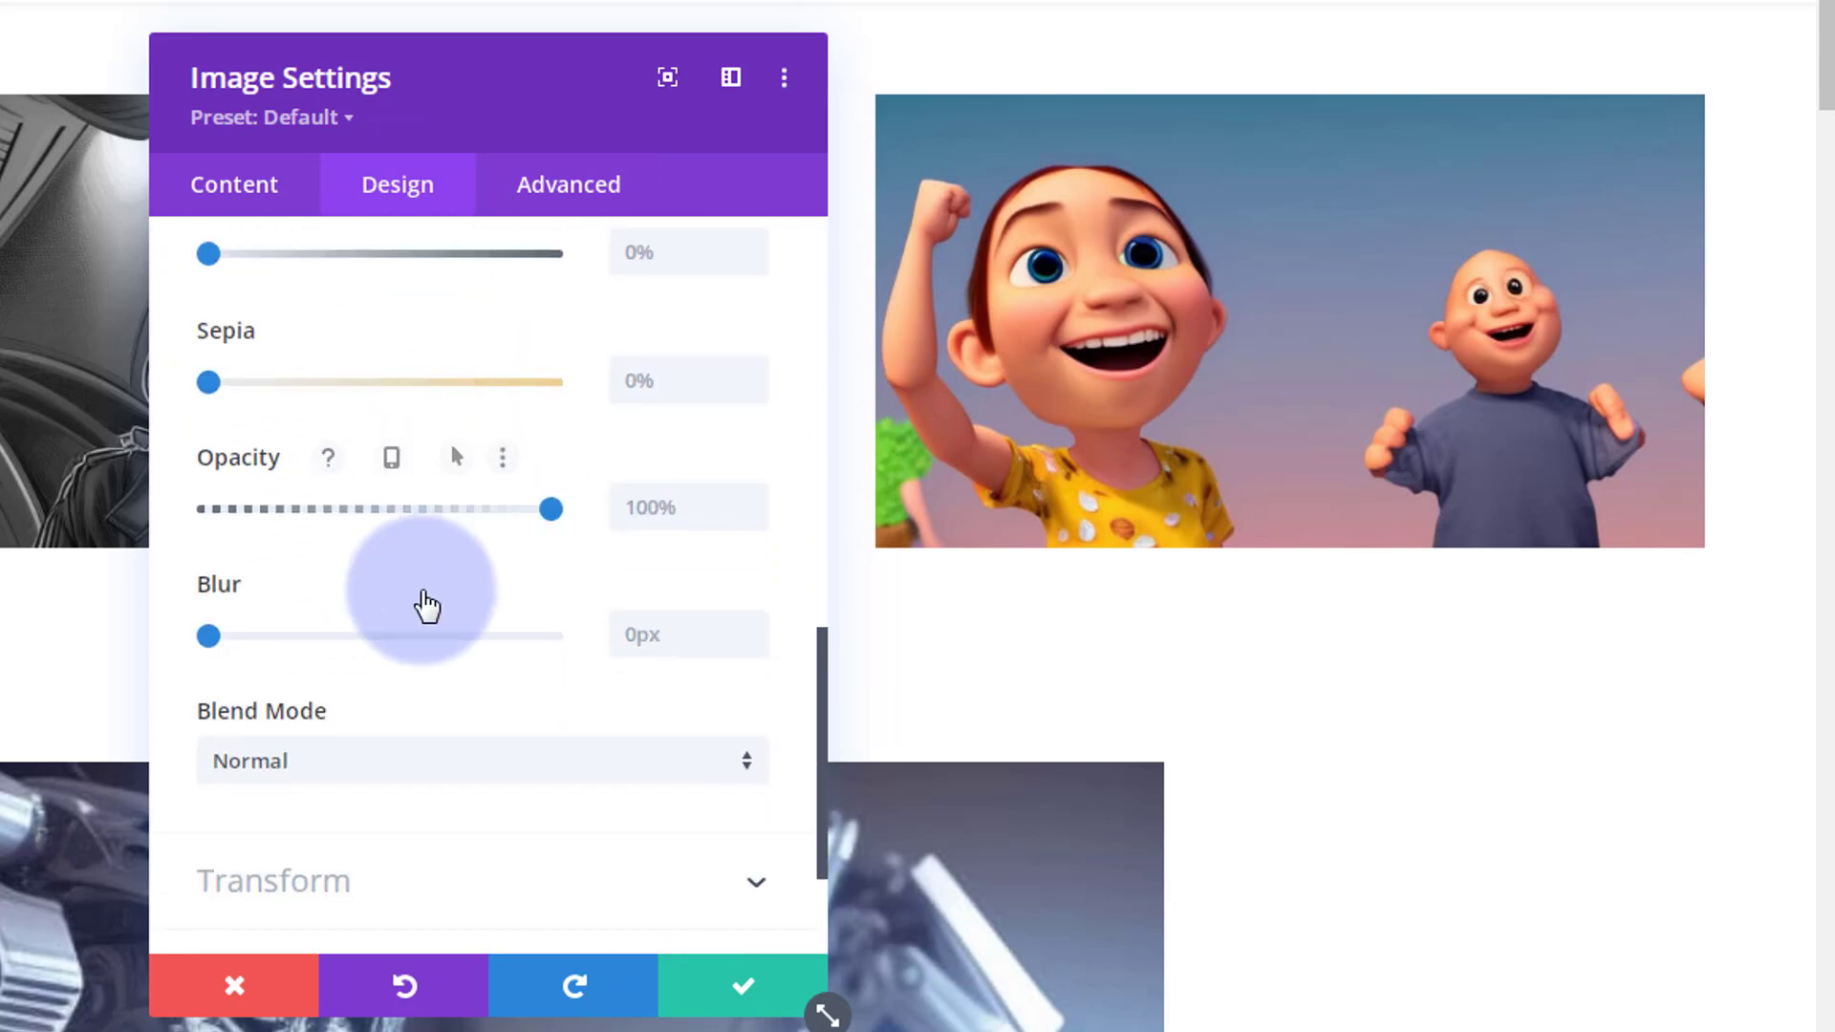
mouse_move(356, 594)
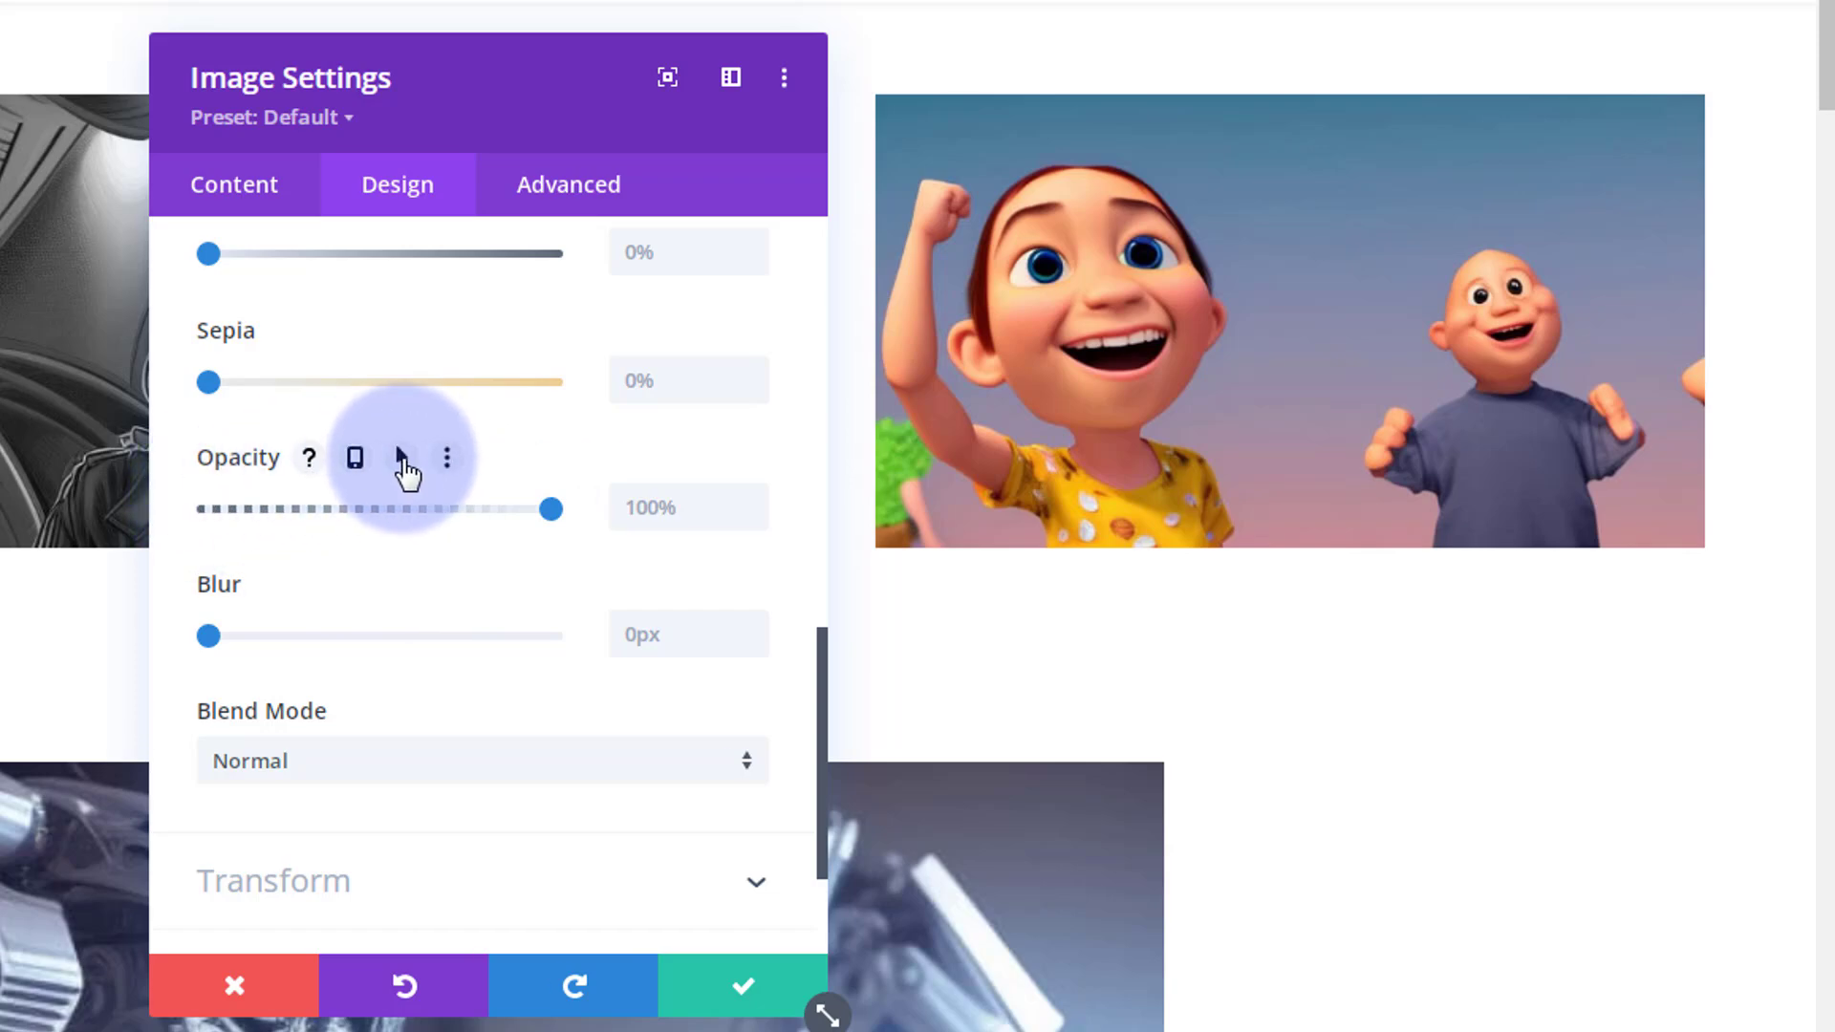
left_click(401, 458)
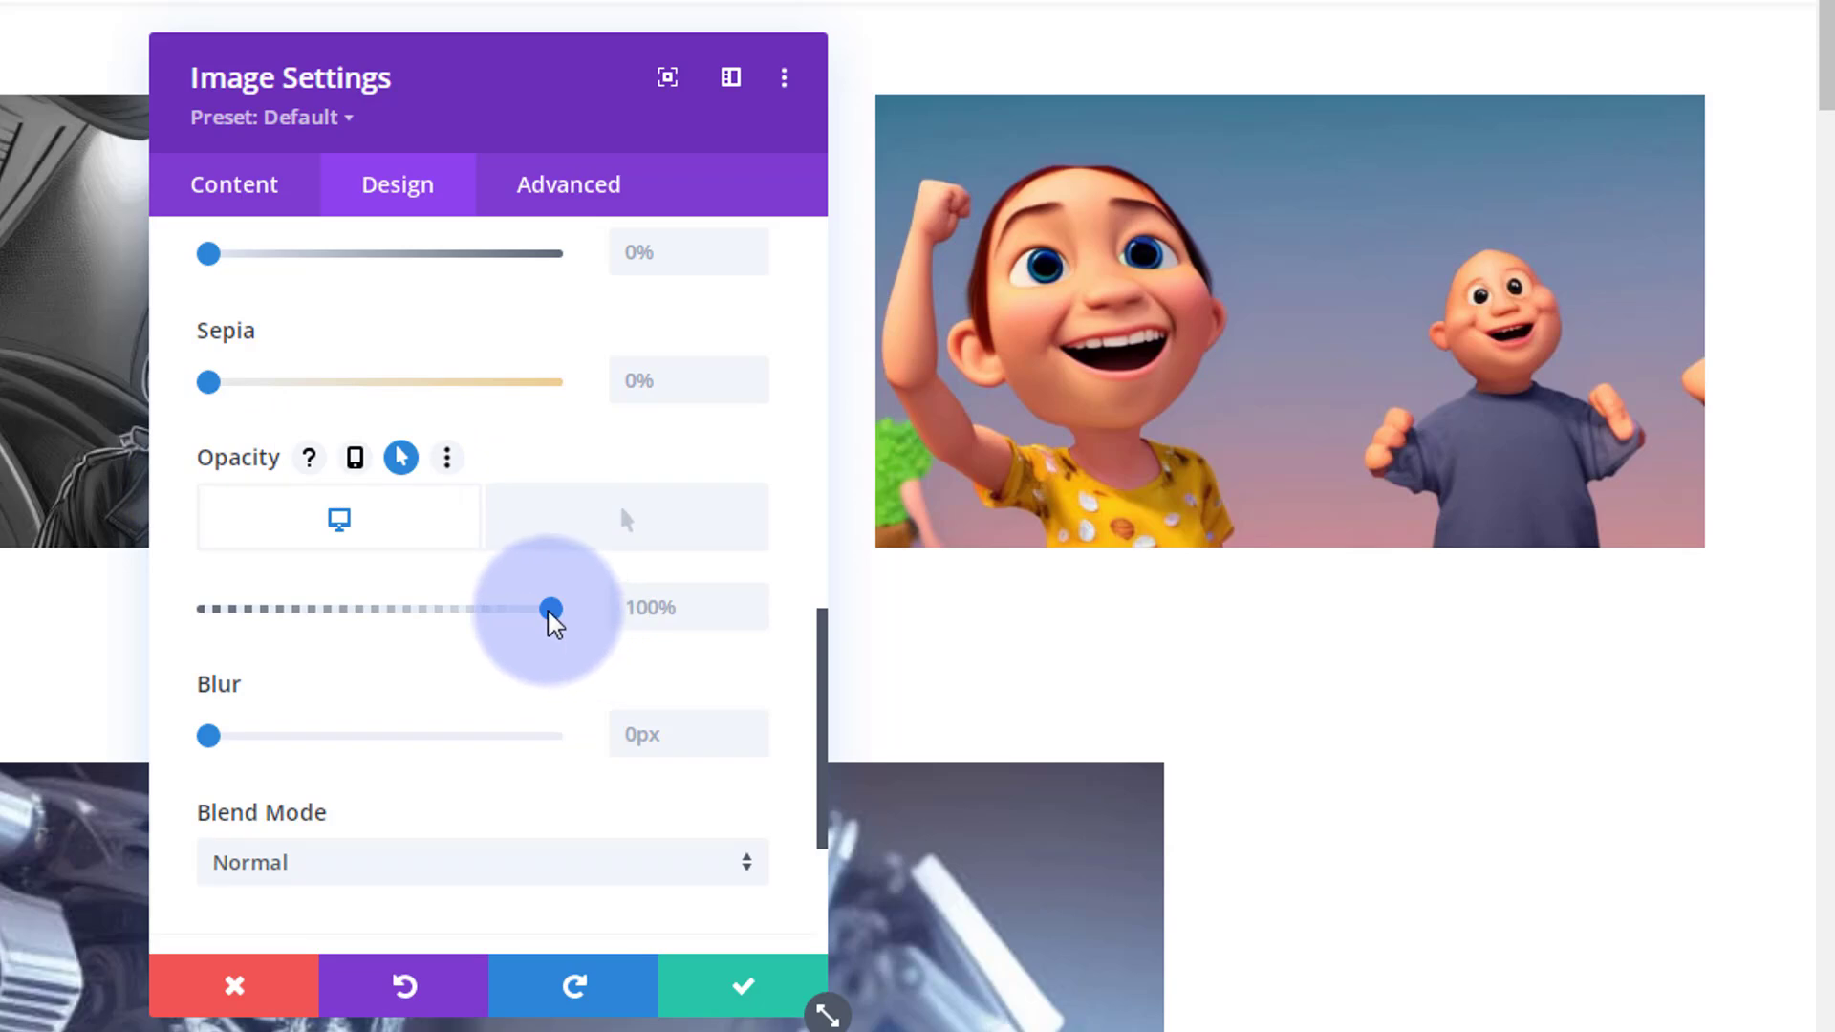
left_click_drag(552, 617, 172, 626)
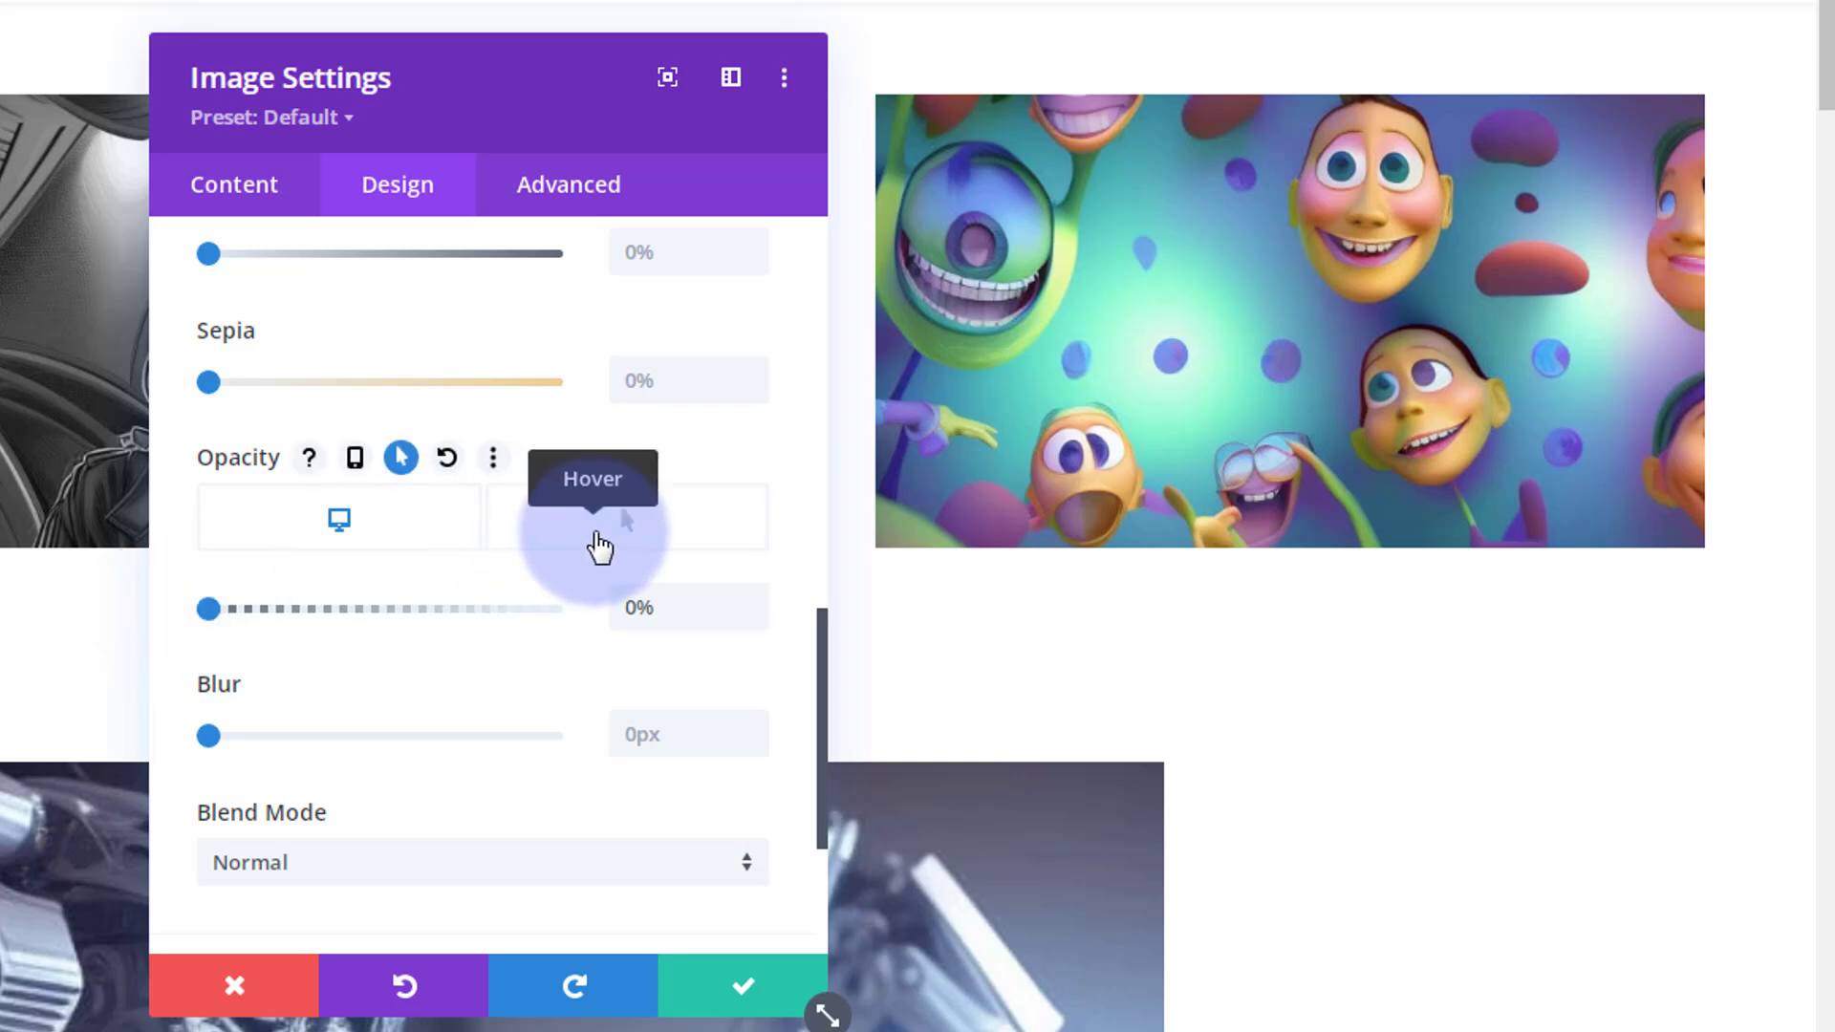
Set the third image's hover opacity to 100% and save the module settings
left_click(599, 542)
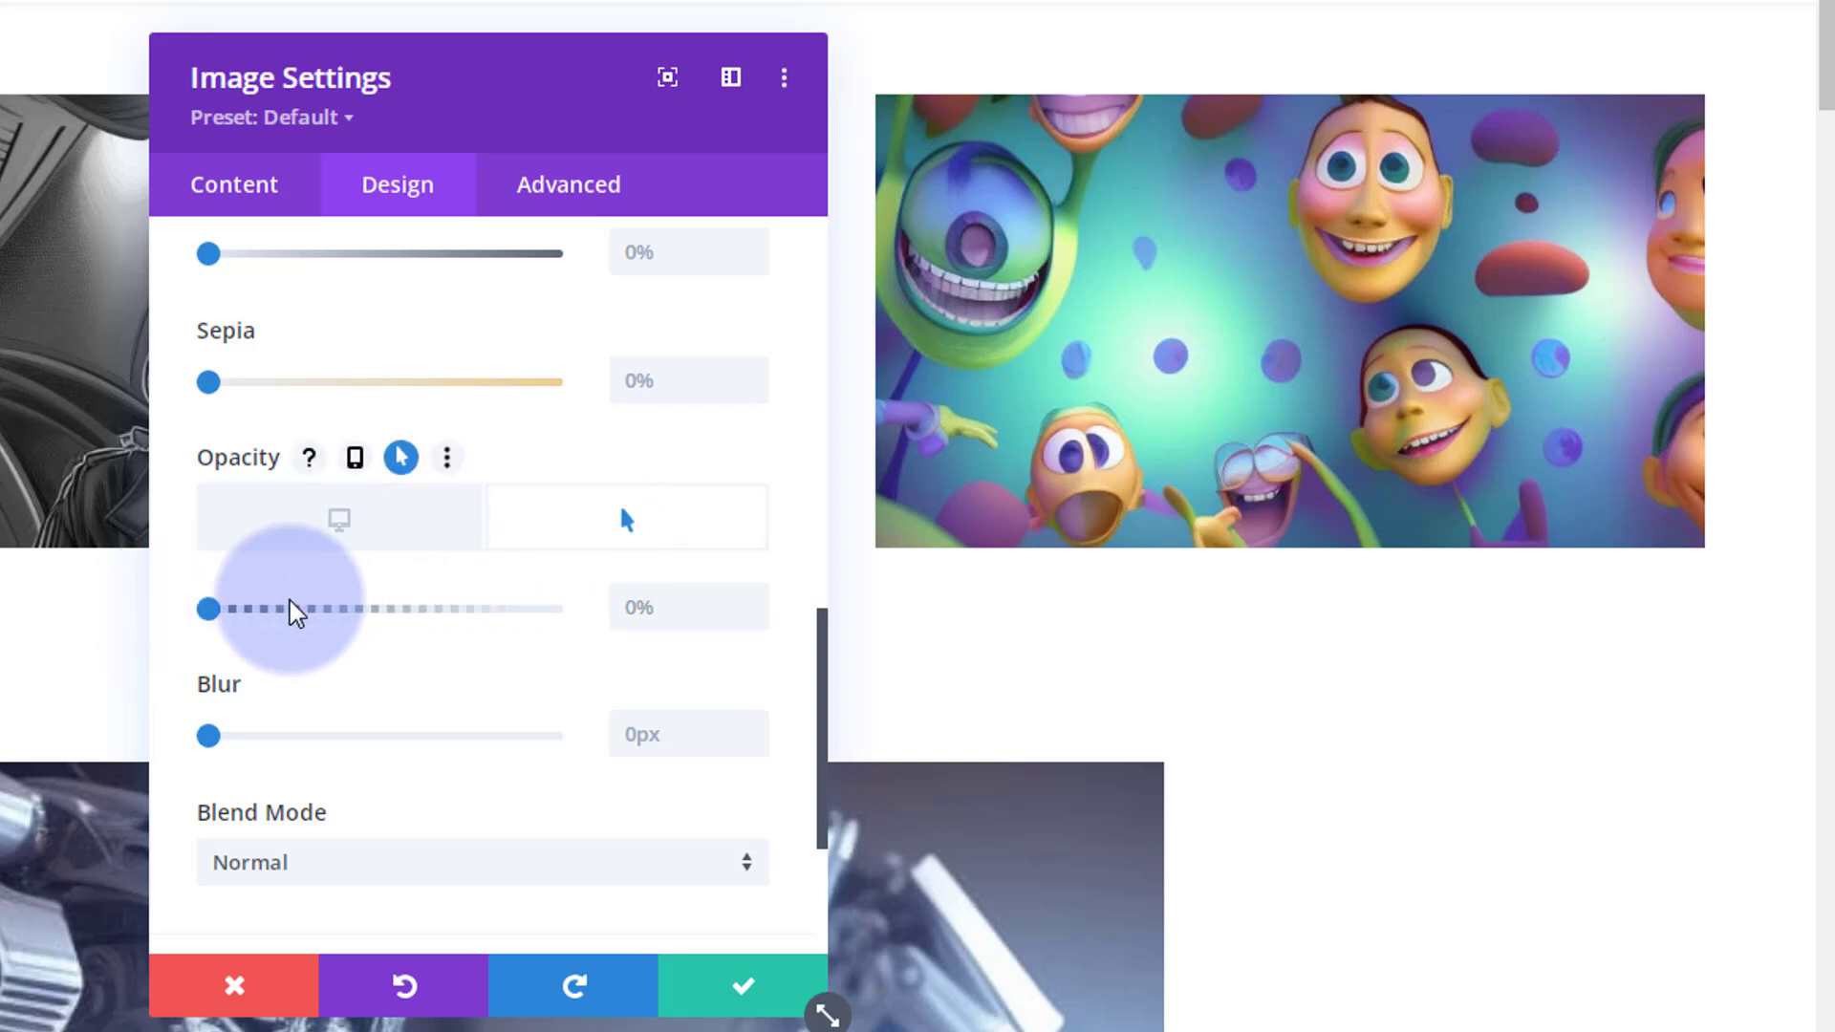
left_click_drag(207, 611, 588, 631)
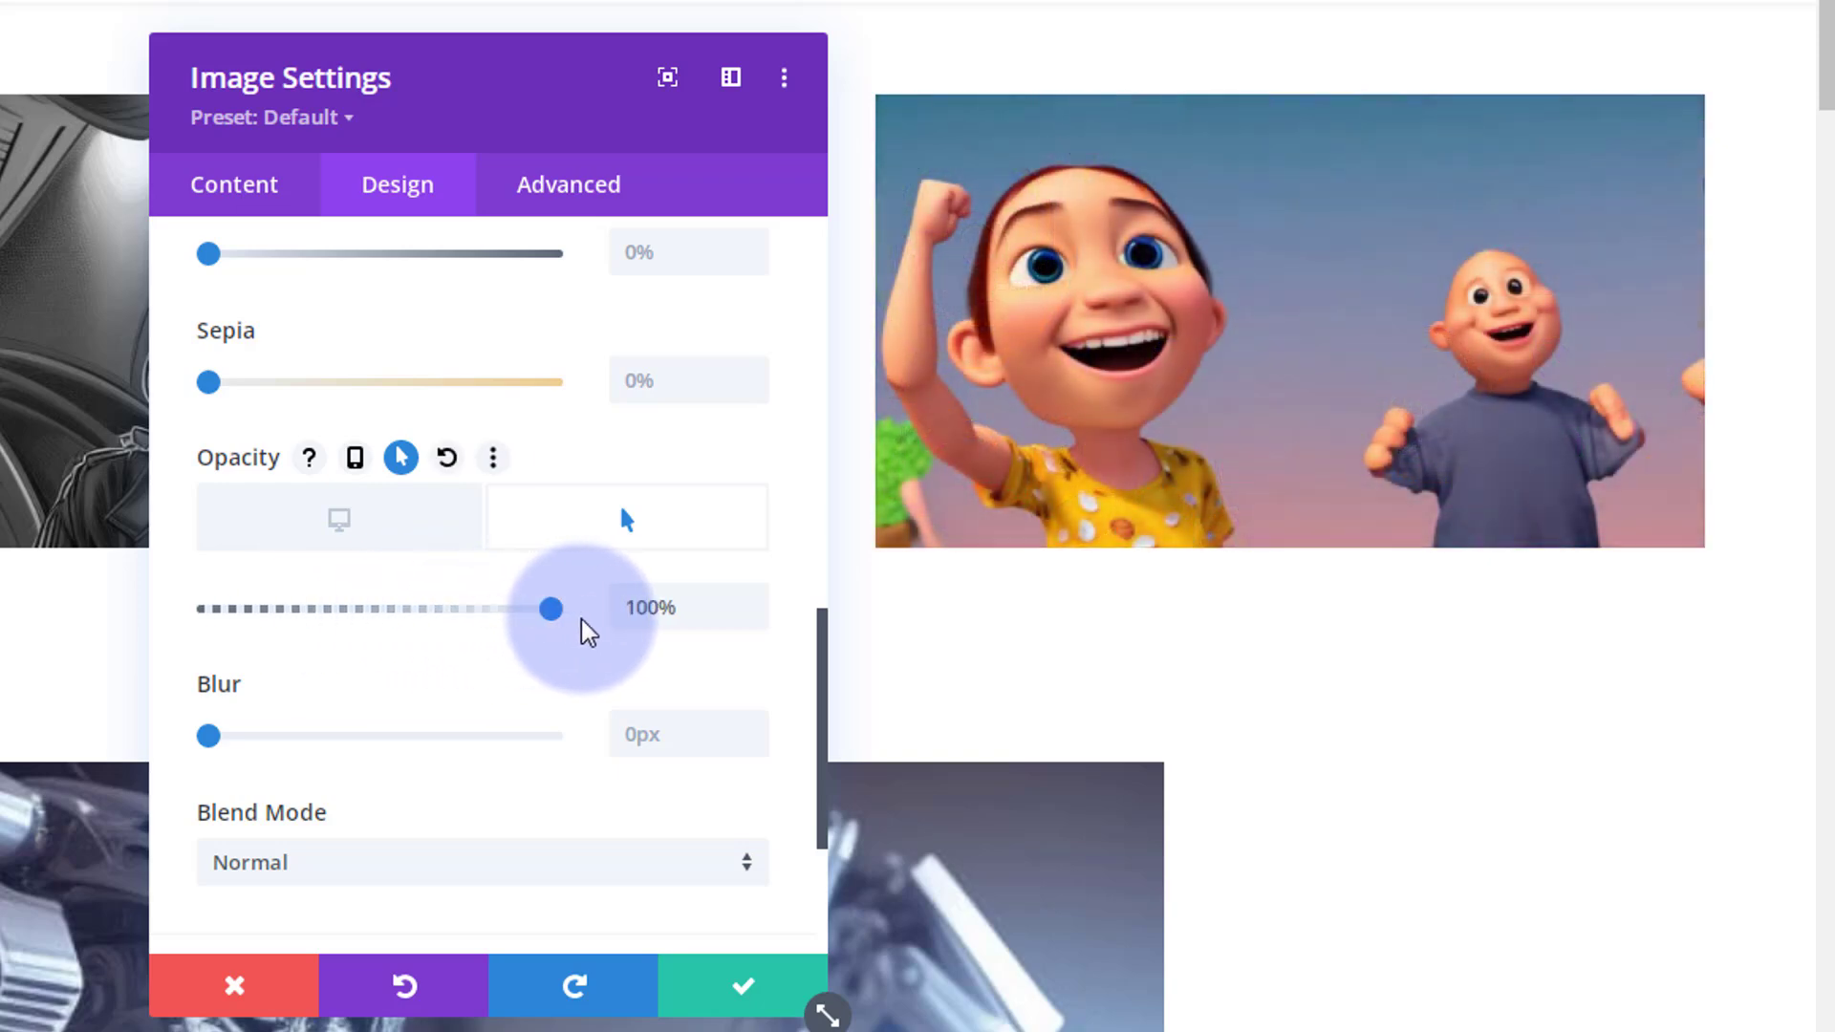
left_click(1168, 380)
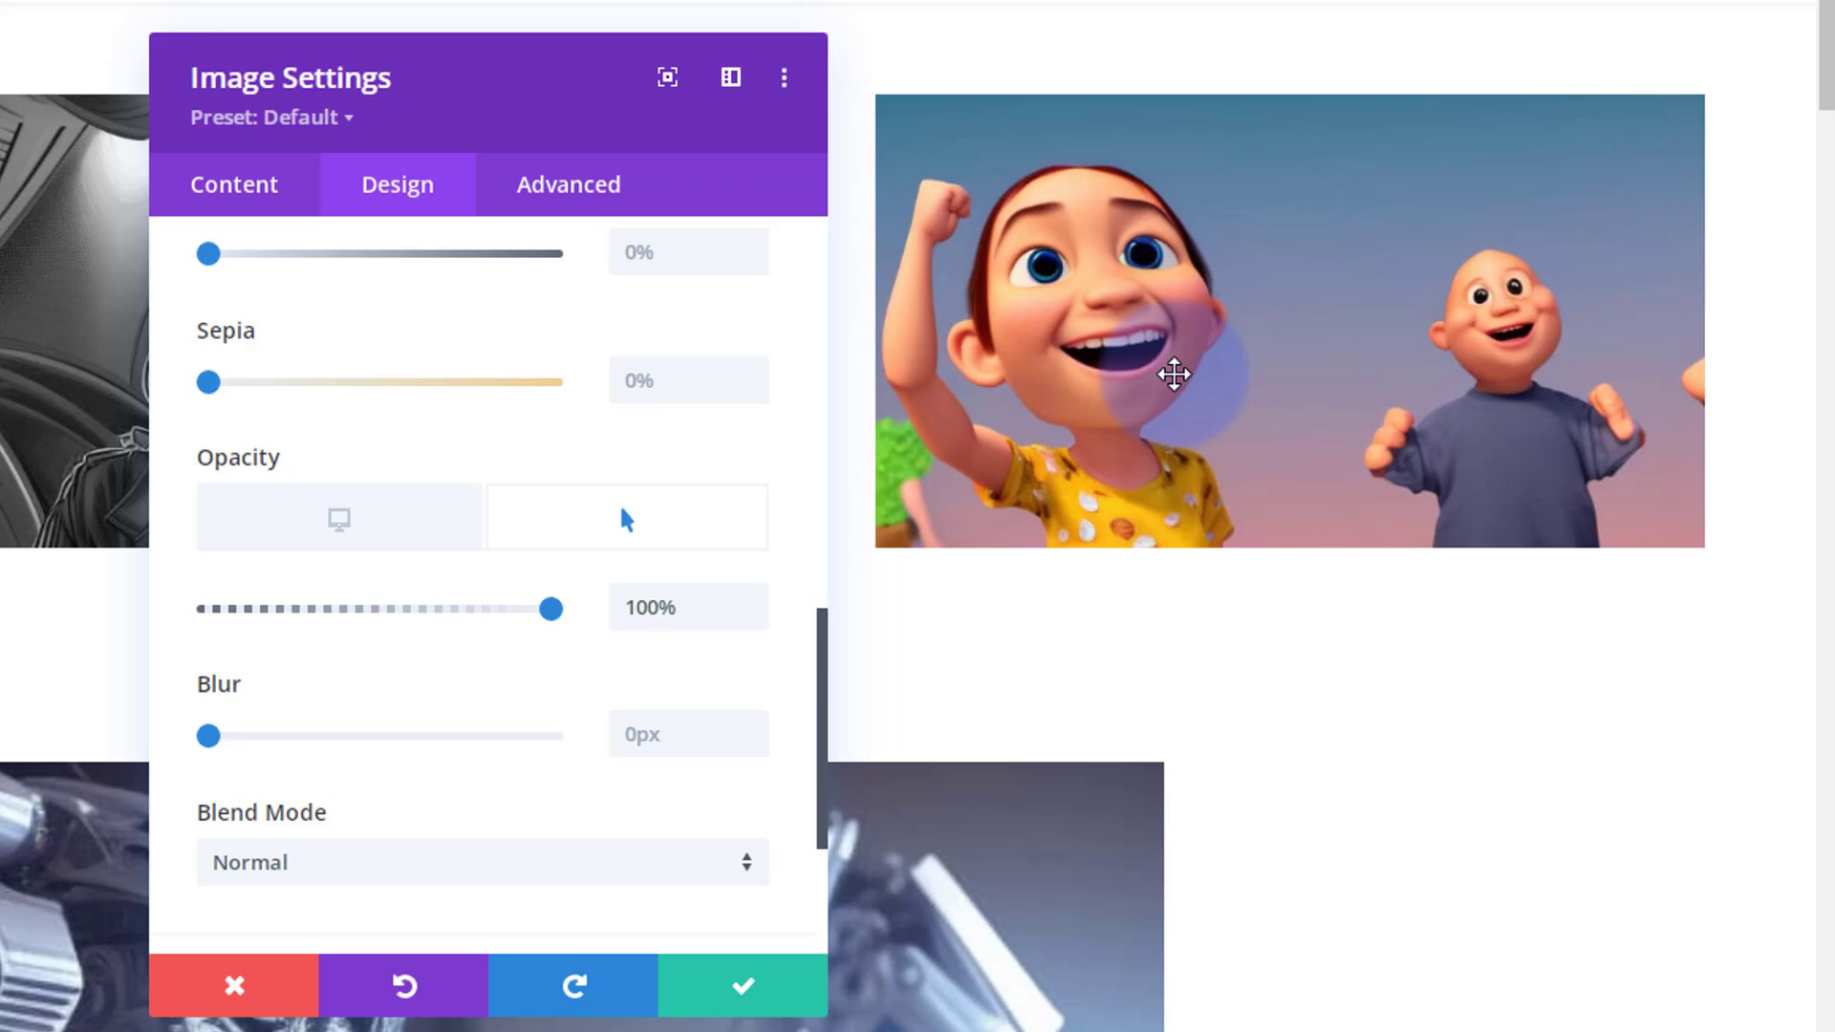
left_click(729, 1004)
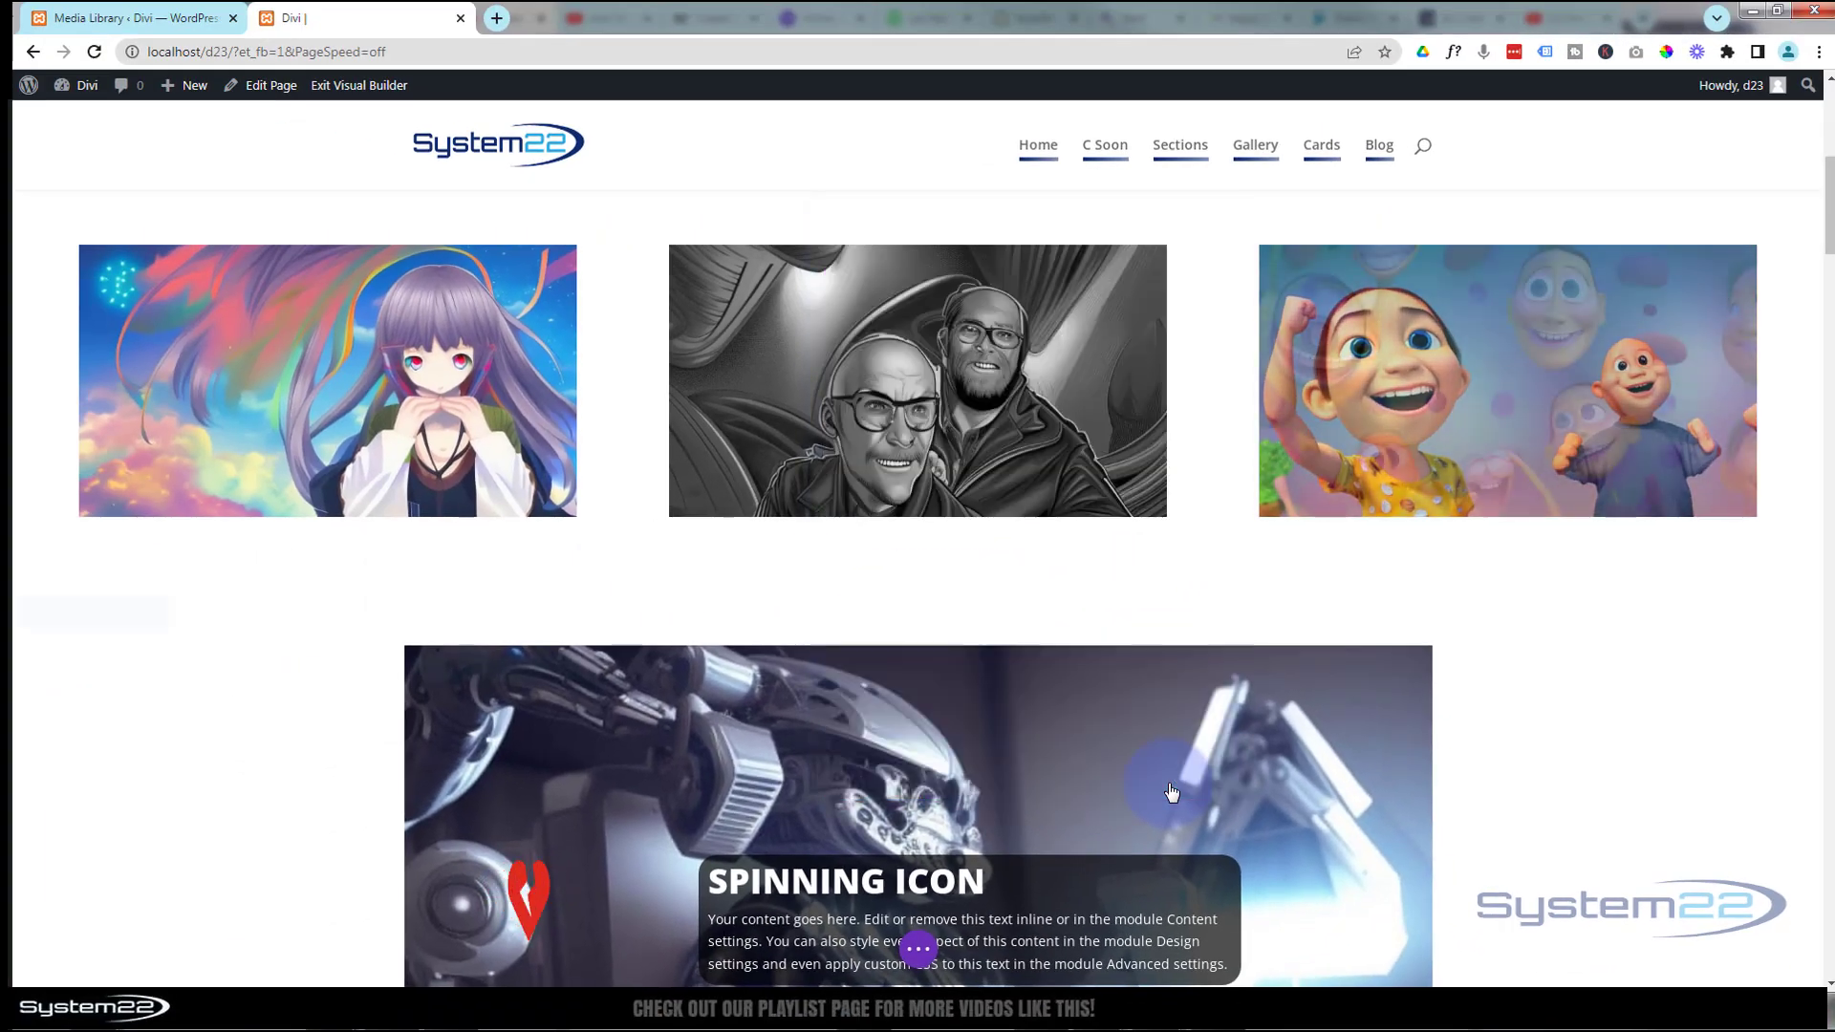
Save the page and exit the Visual Builder to the live page
left_click(1170, 790)
left_click(918, 949)
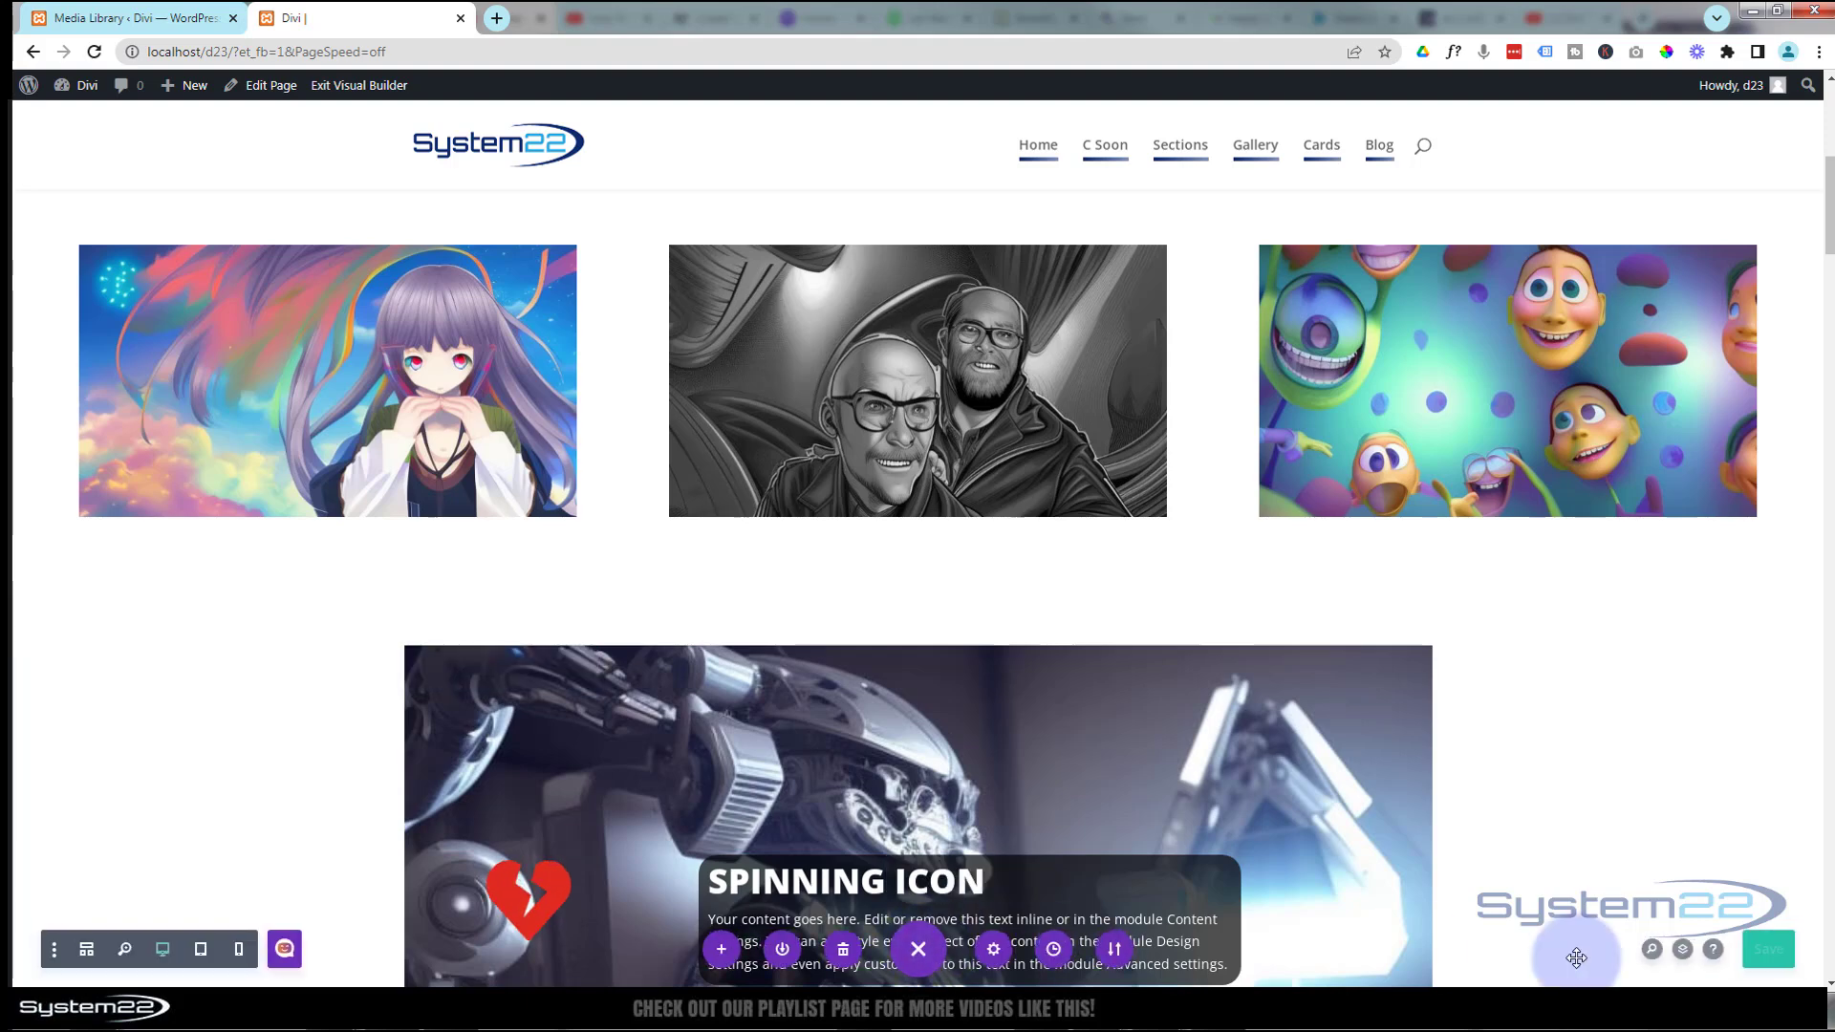
left_click(1778, 955)
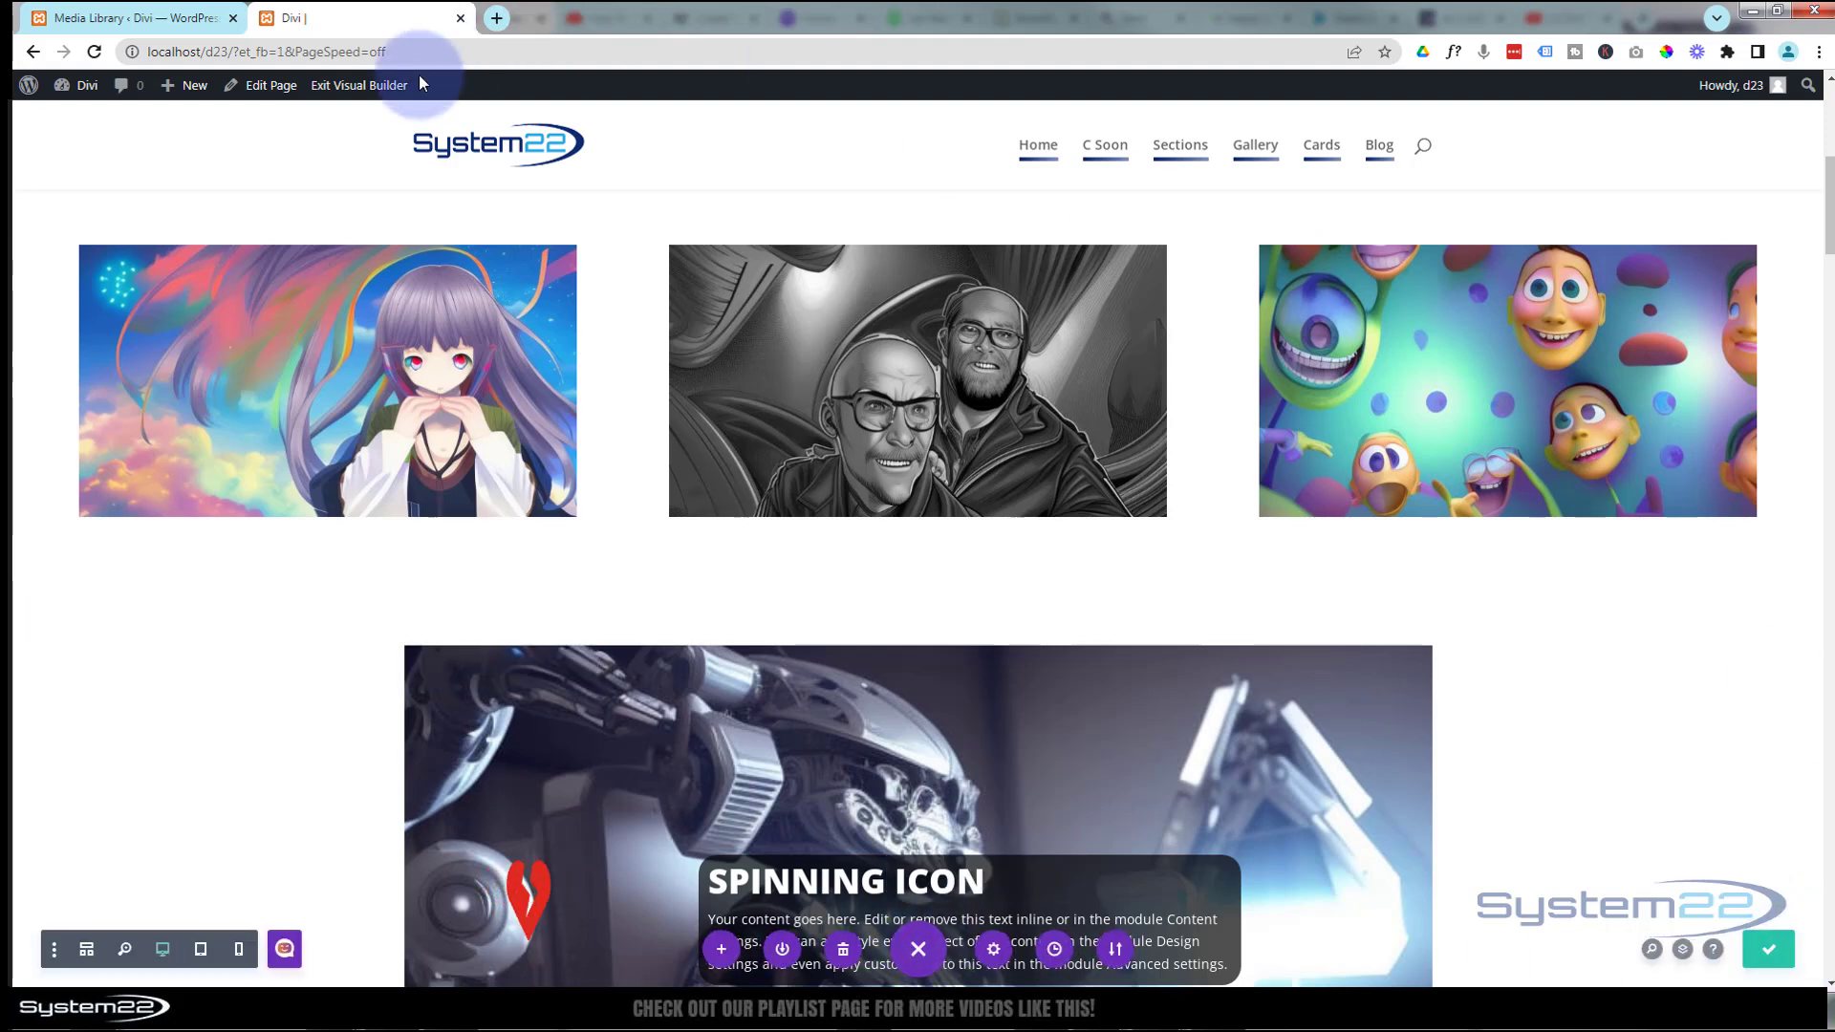
left_click(374, 86)
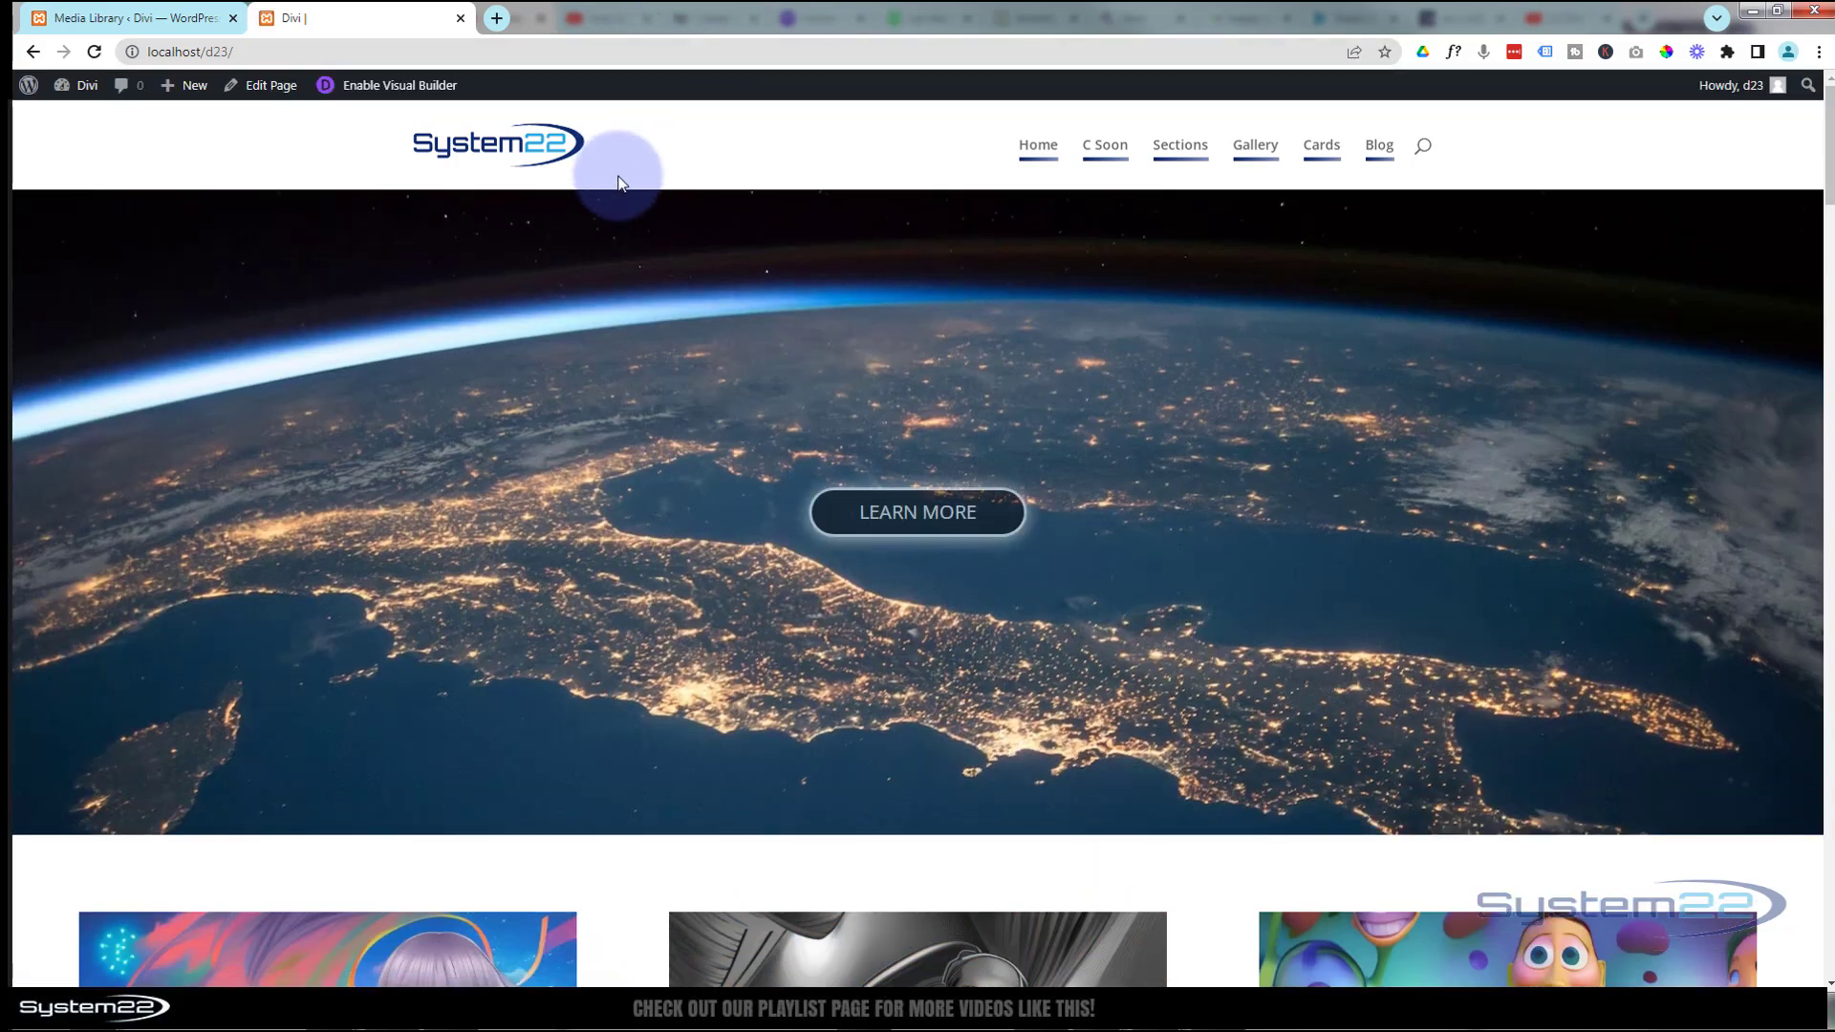
Go to the image row on the live page, open the first image in its lightbox and close it
scroll(618, 182, "down", 6)
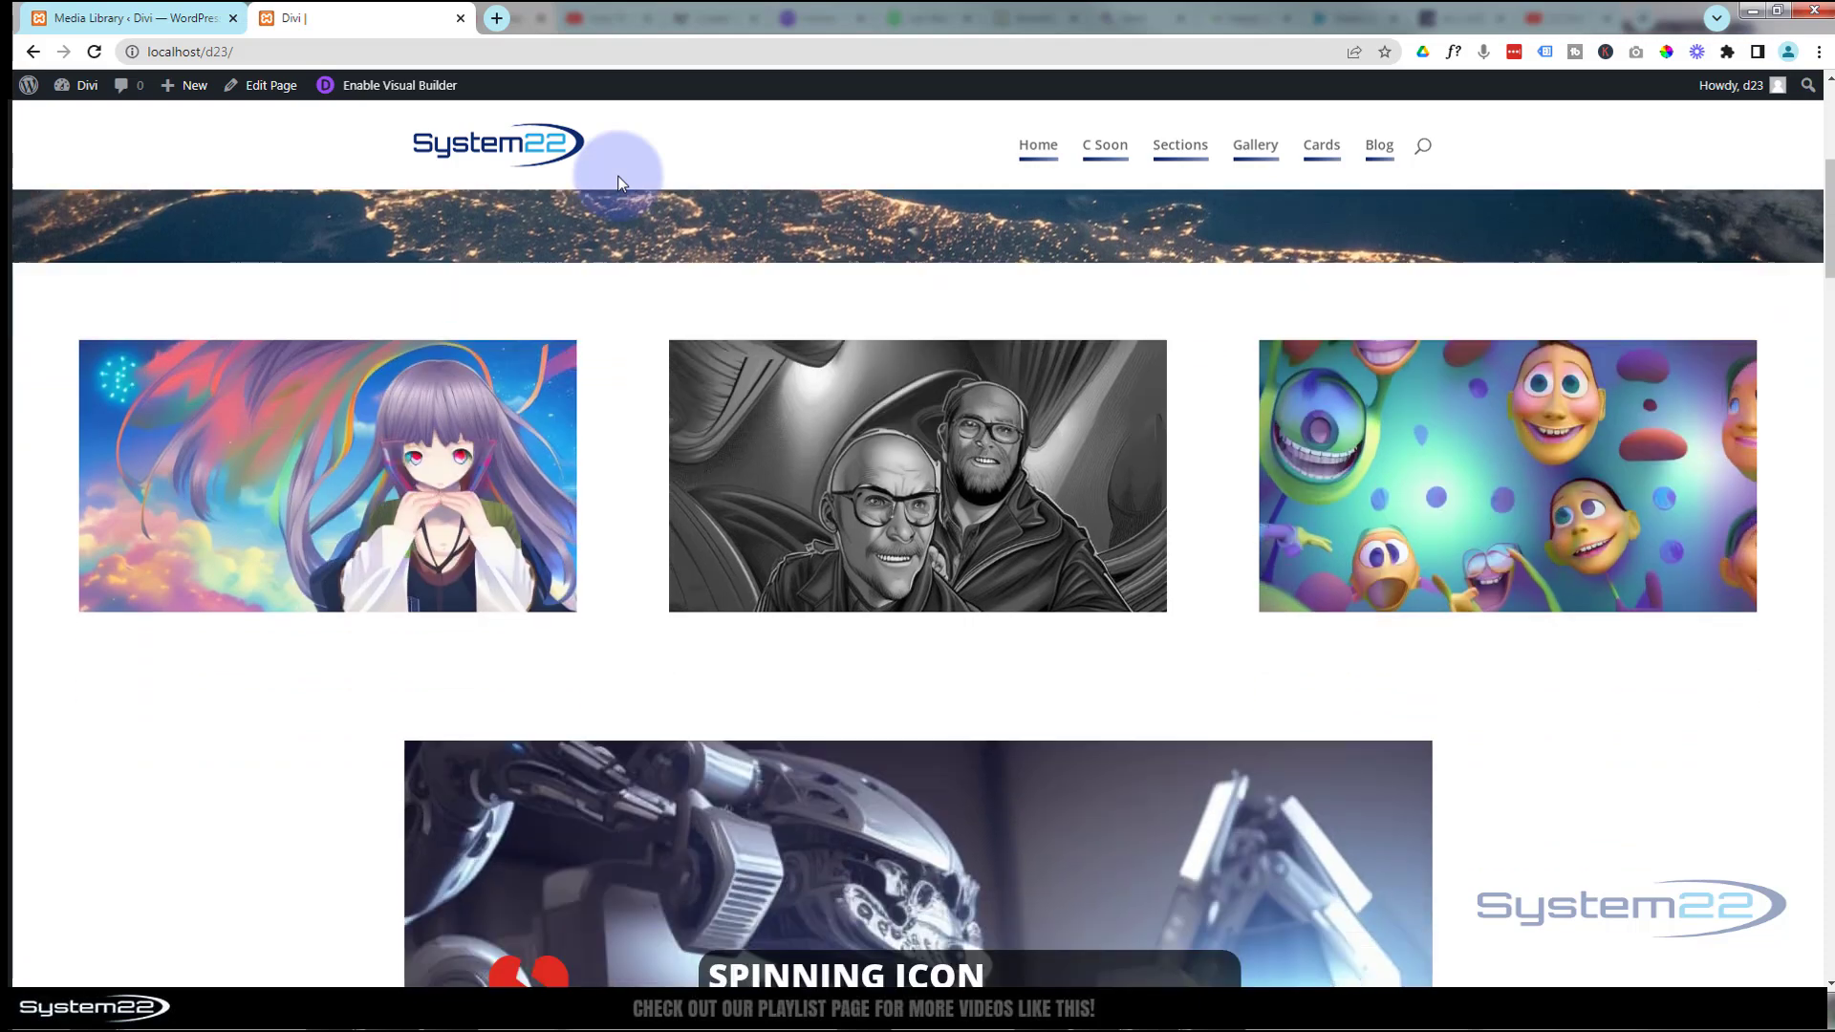
scroll(607, 181, "down", 1)
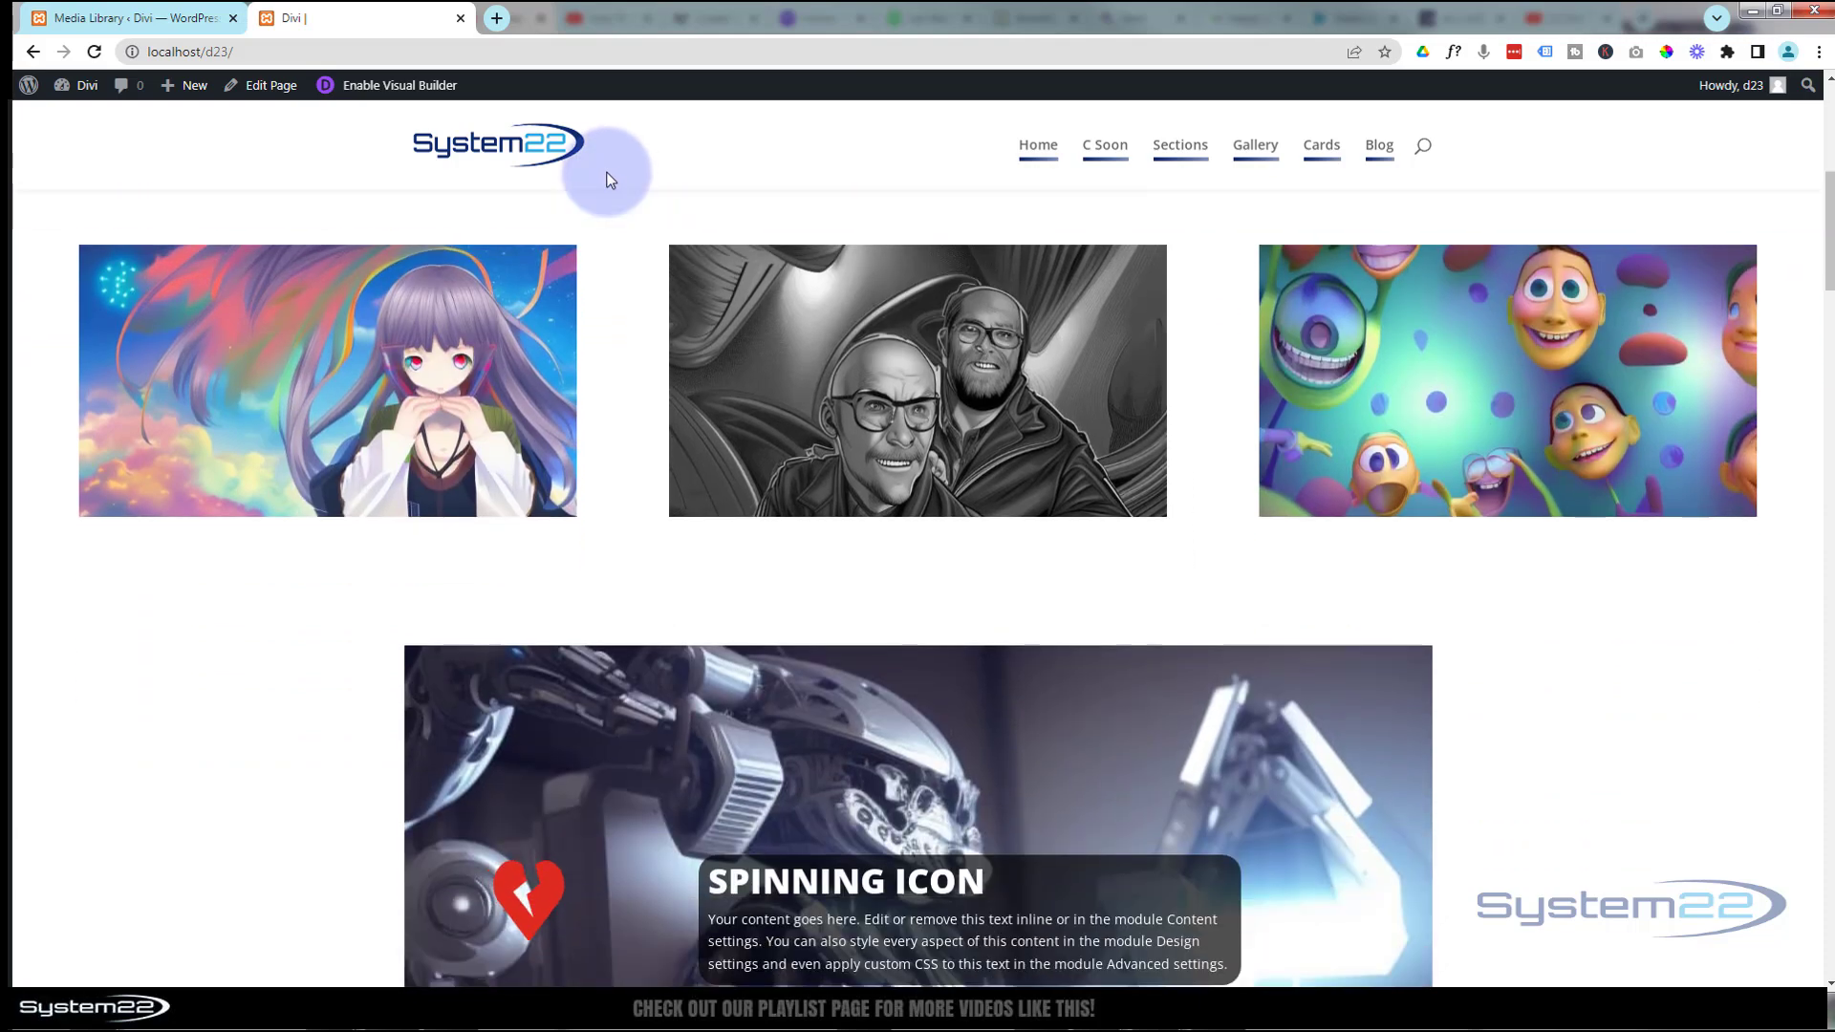
left_click(292, 342)
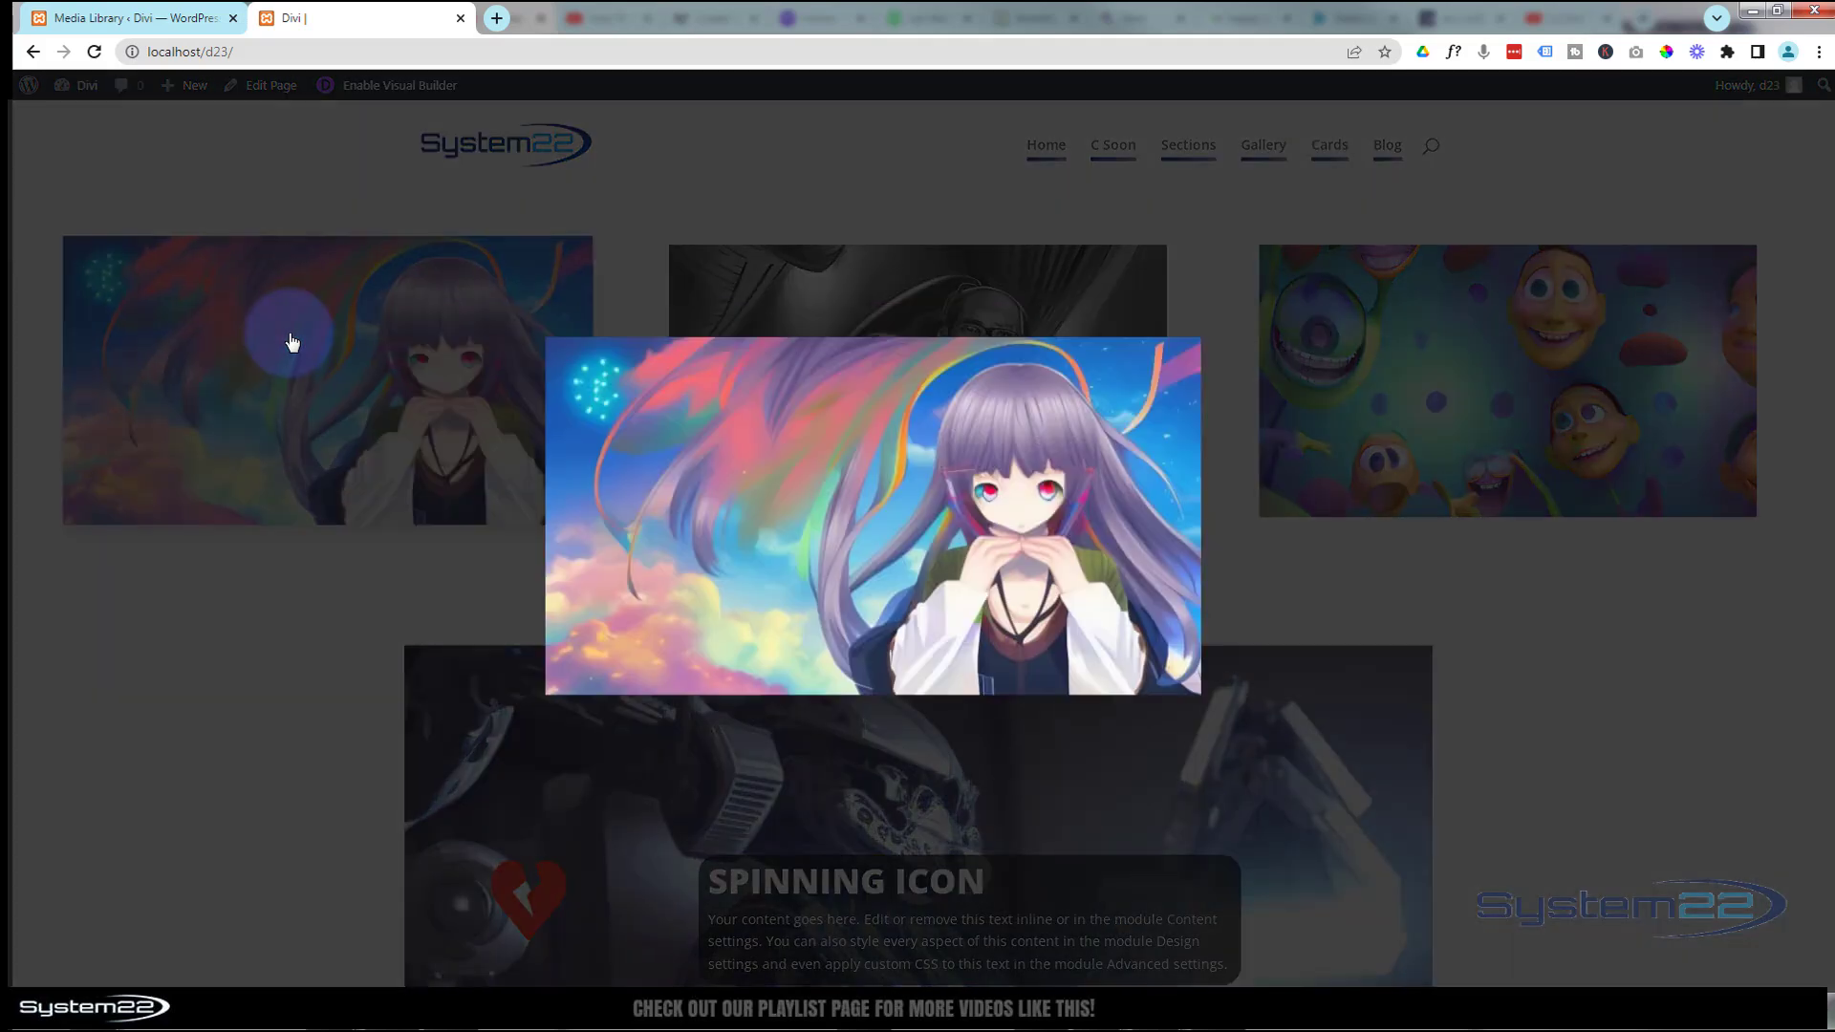
left_click(1241, 327)
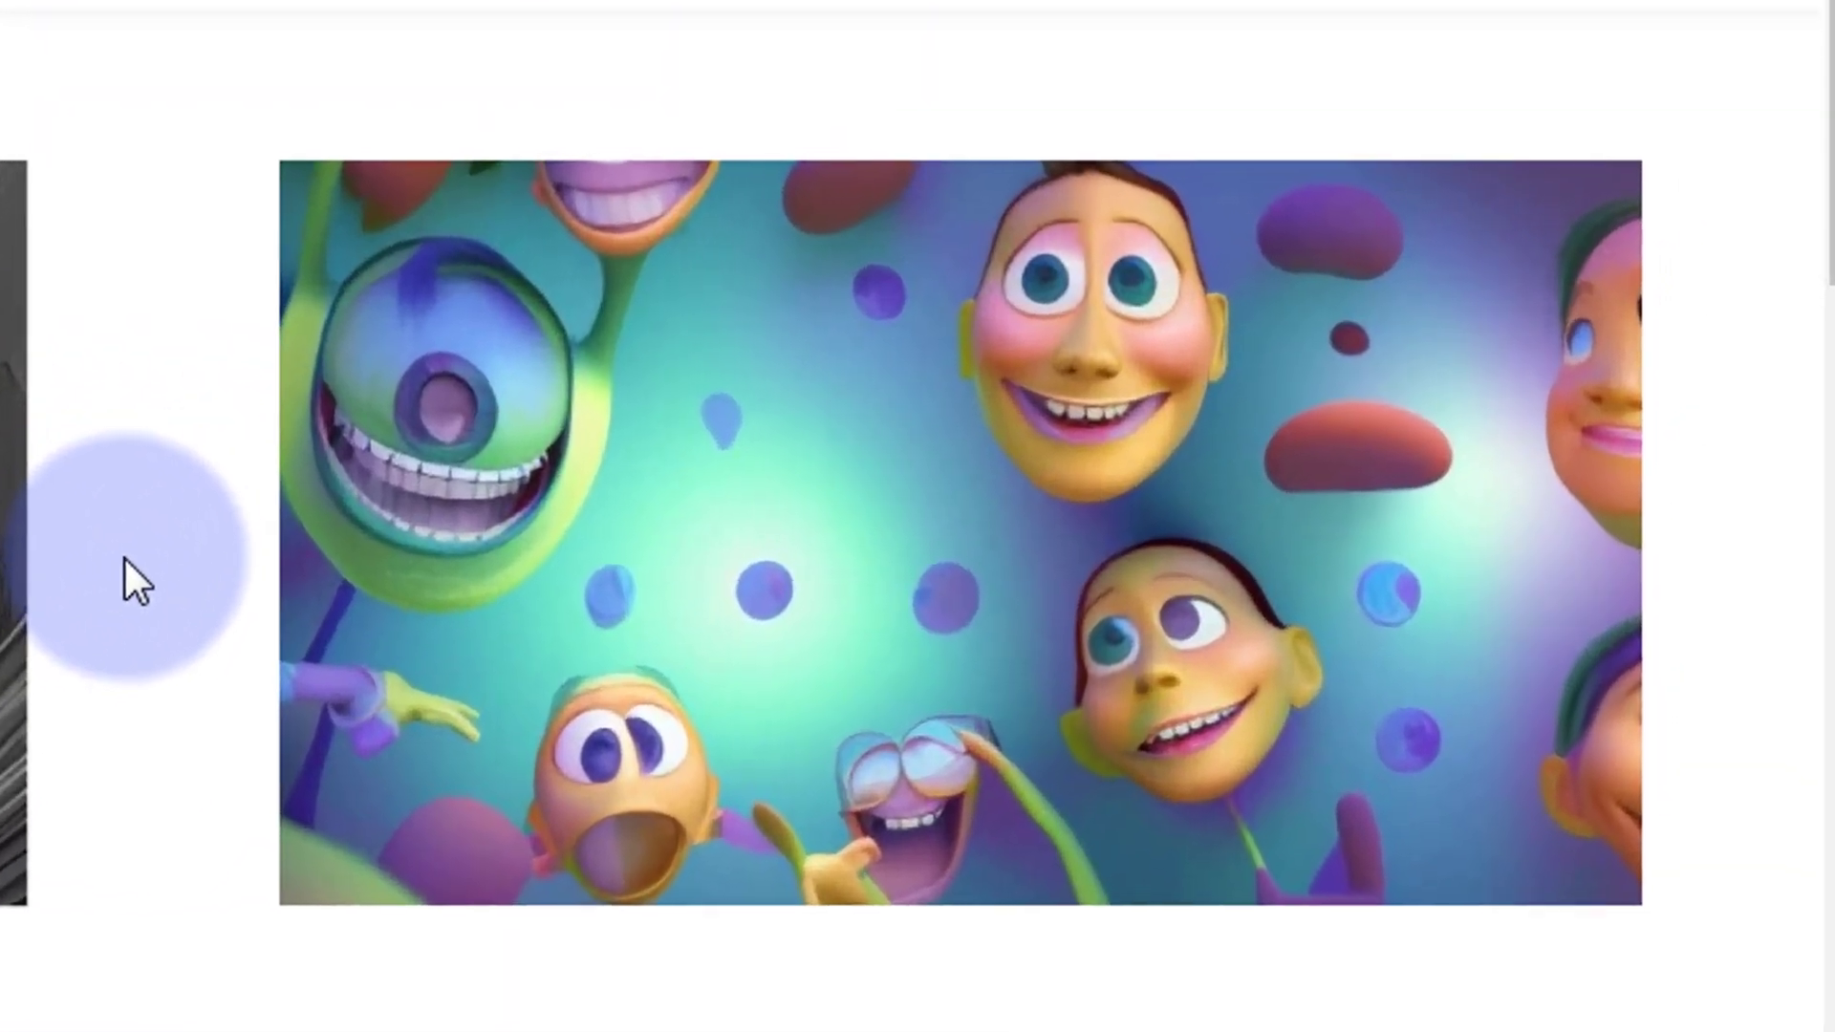
Check the third image's fade between the column background and the cheering character on hover
left_click(126, 561)
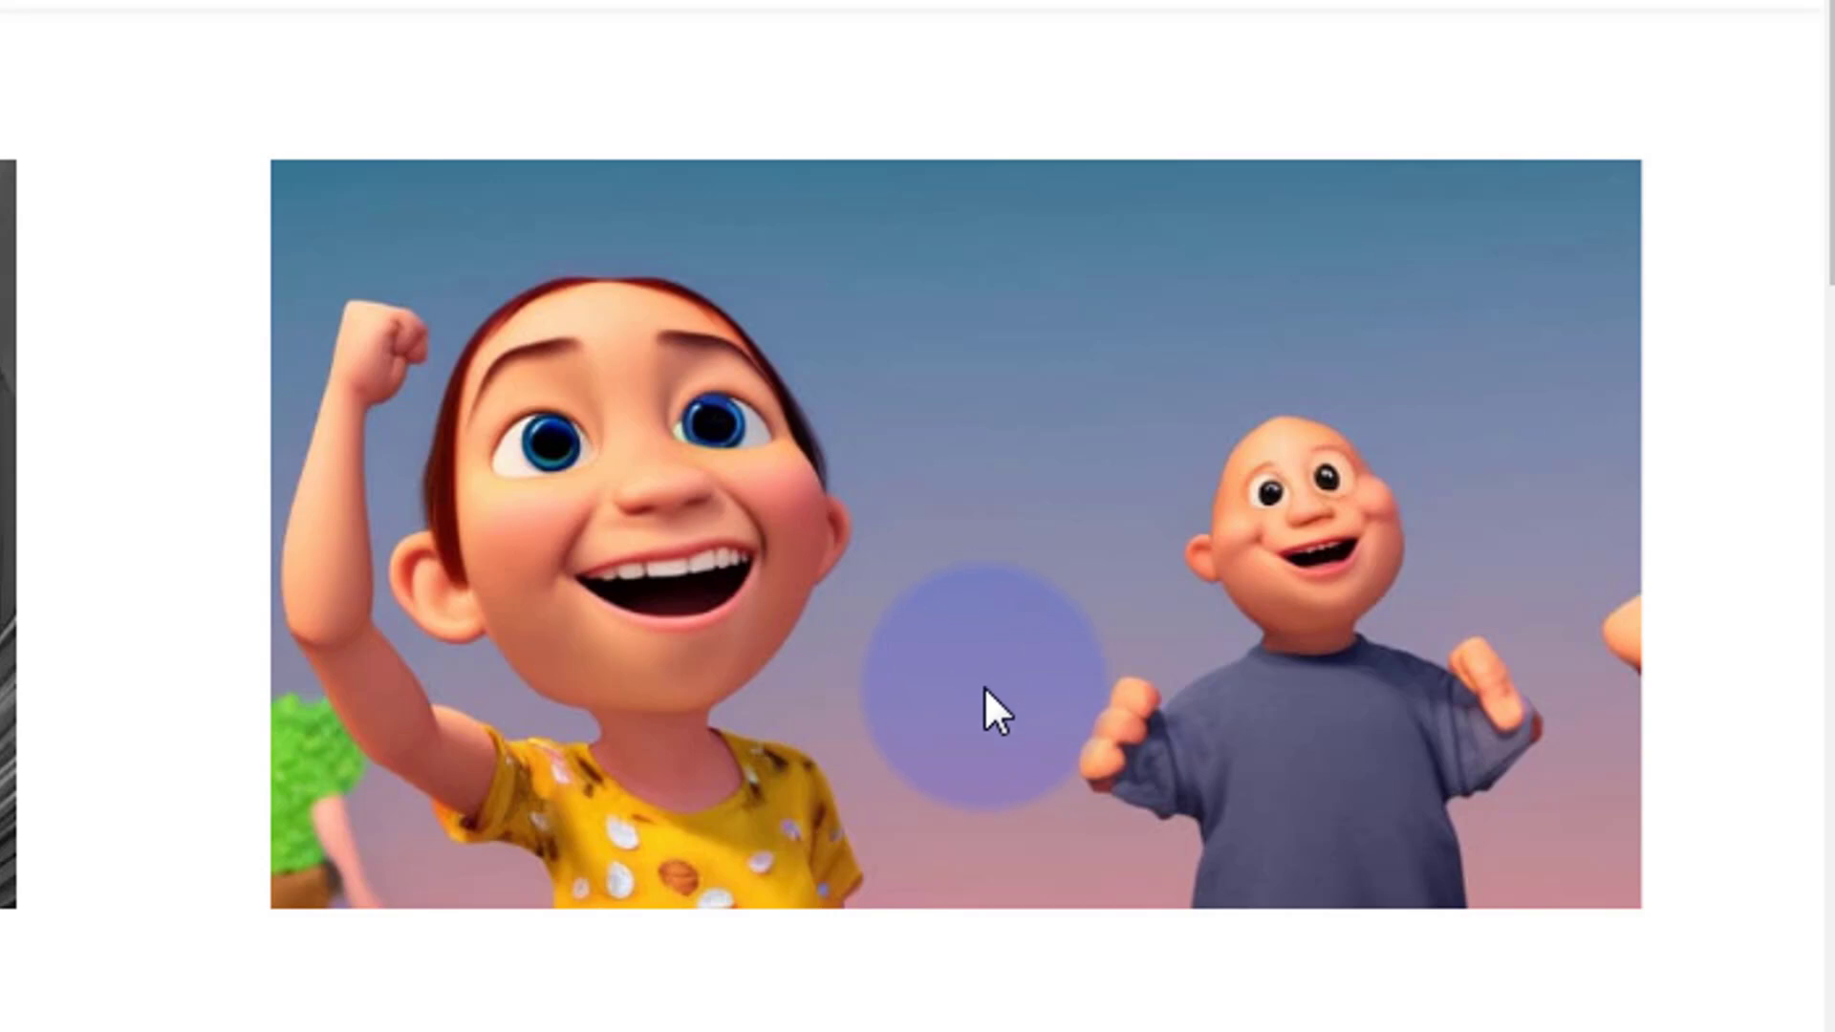
left_click(1073, 1025)
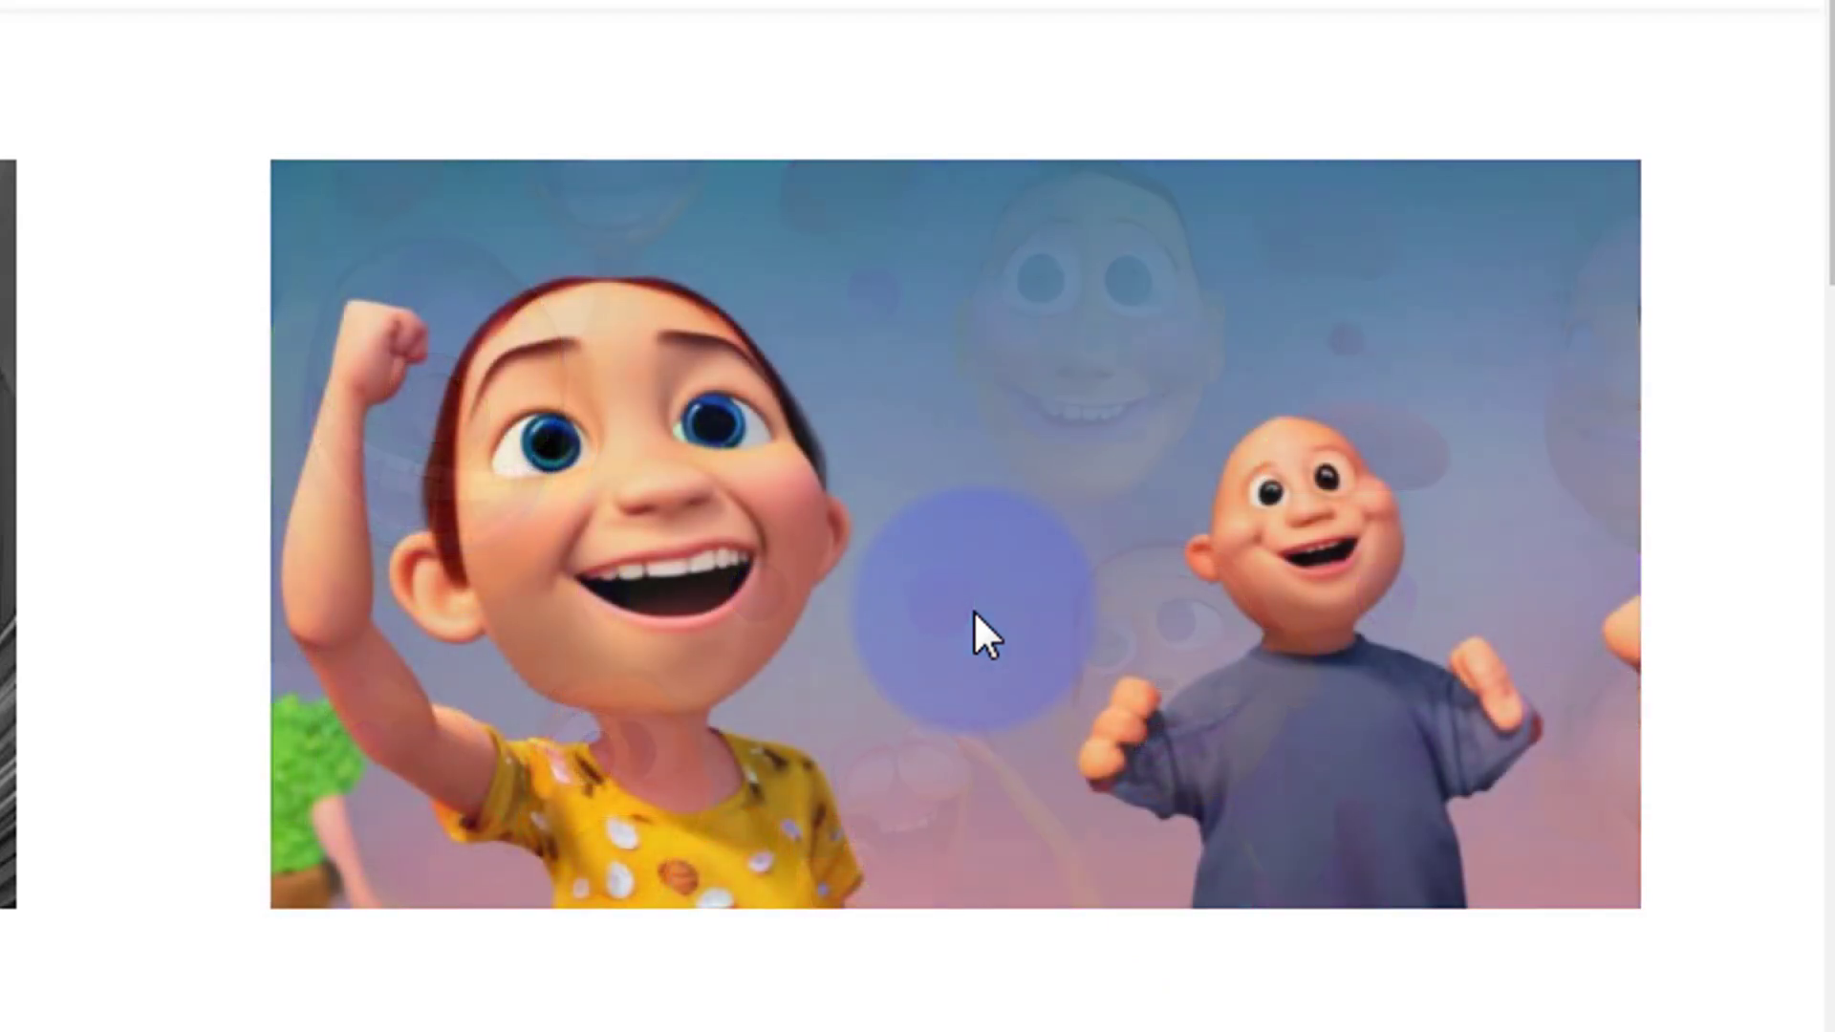
left_click(1015, 1023)
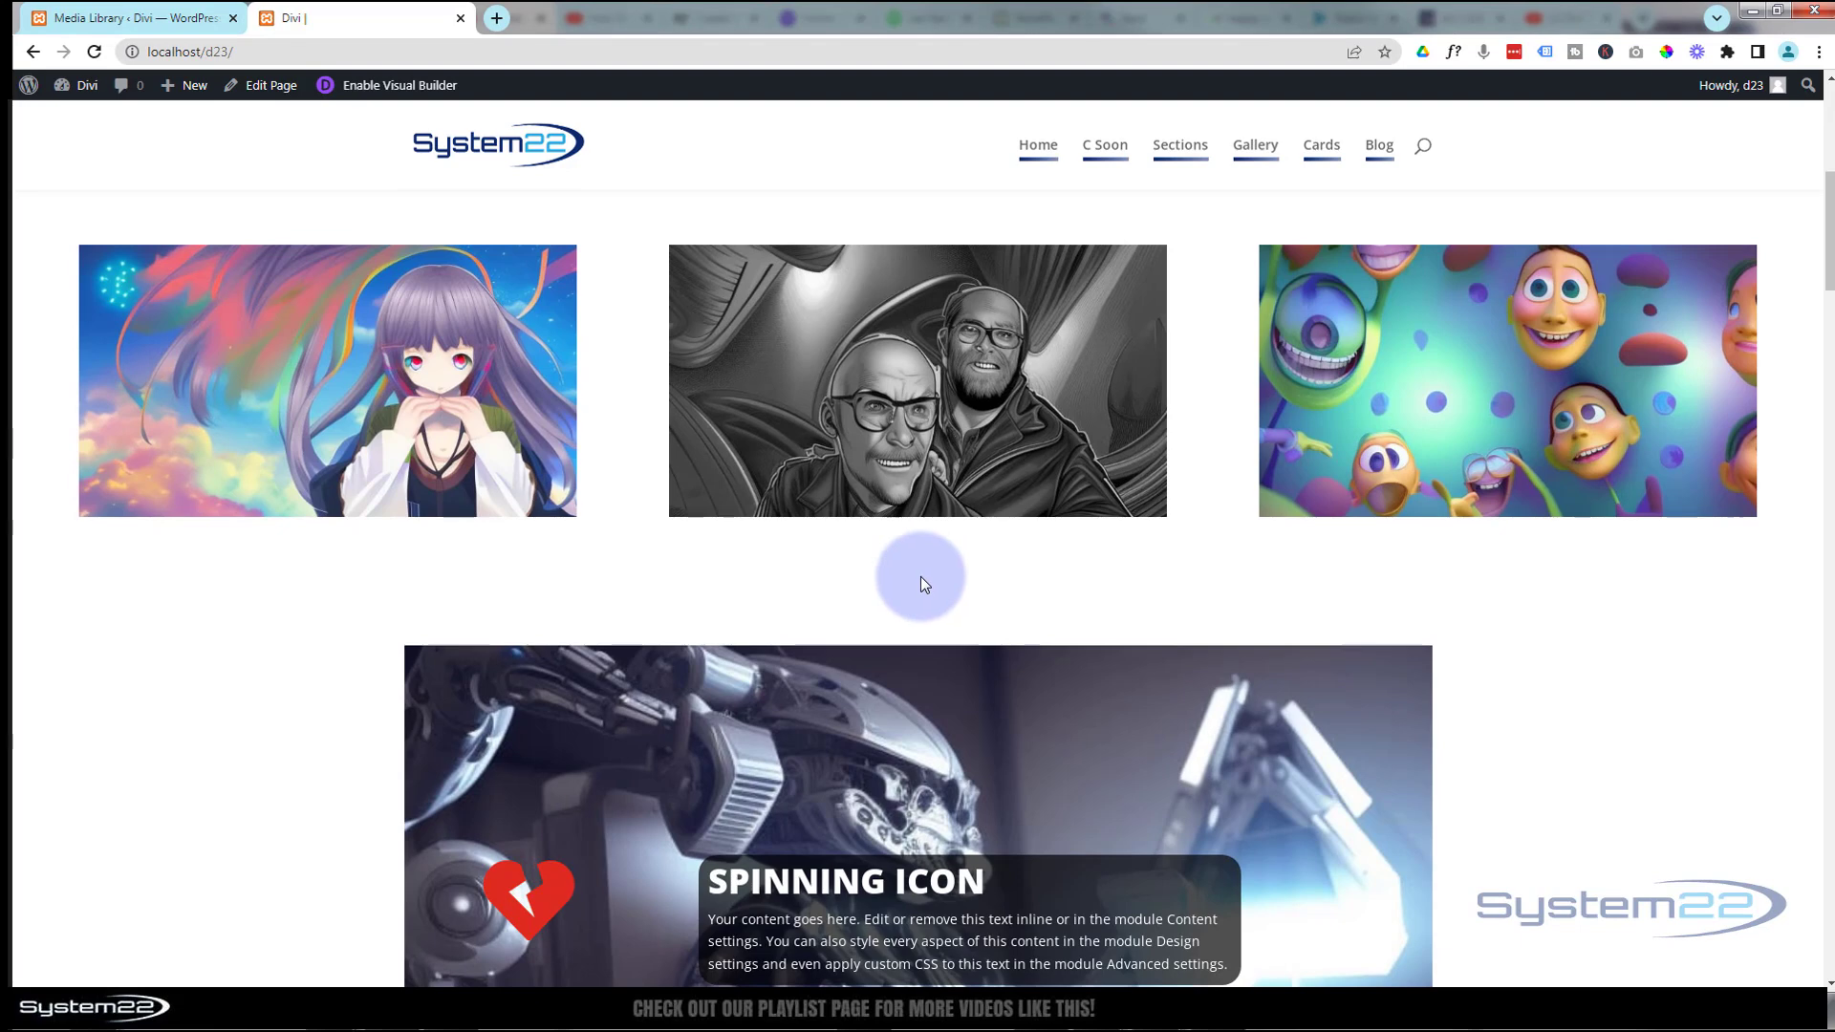
Recheck the hover effects of all three images in the row and the first image's lightbox
left_click(903, 375)
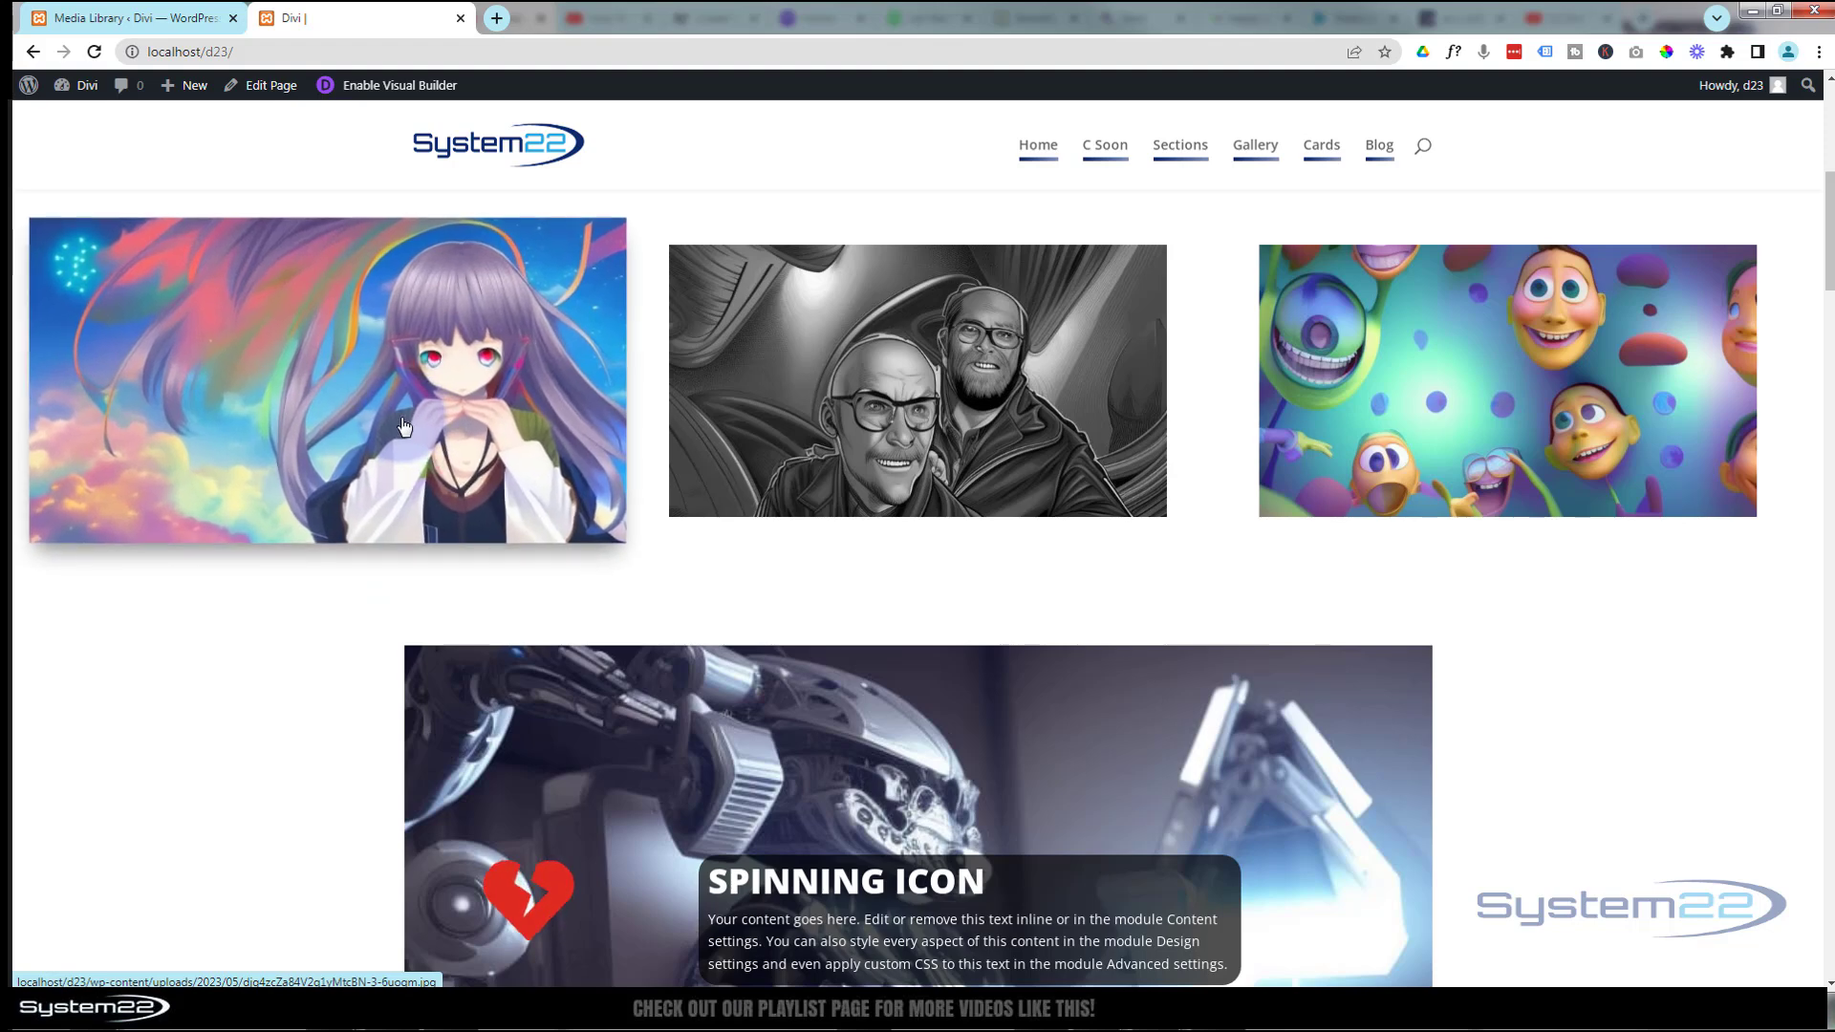
left_click(397, 569)
left_click(870, 588)
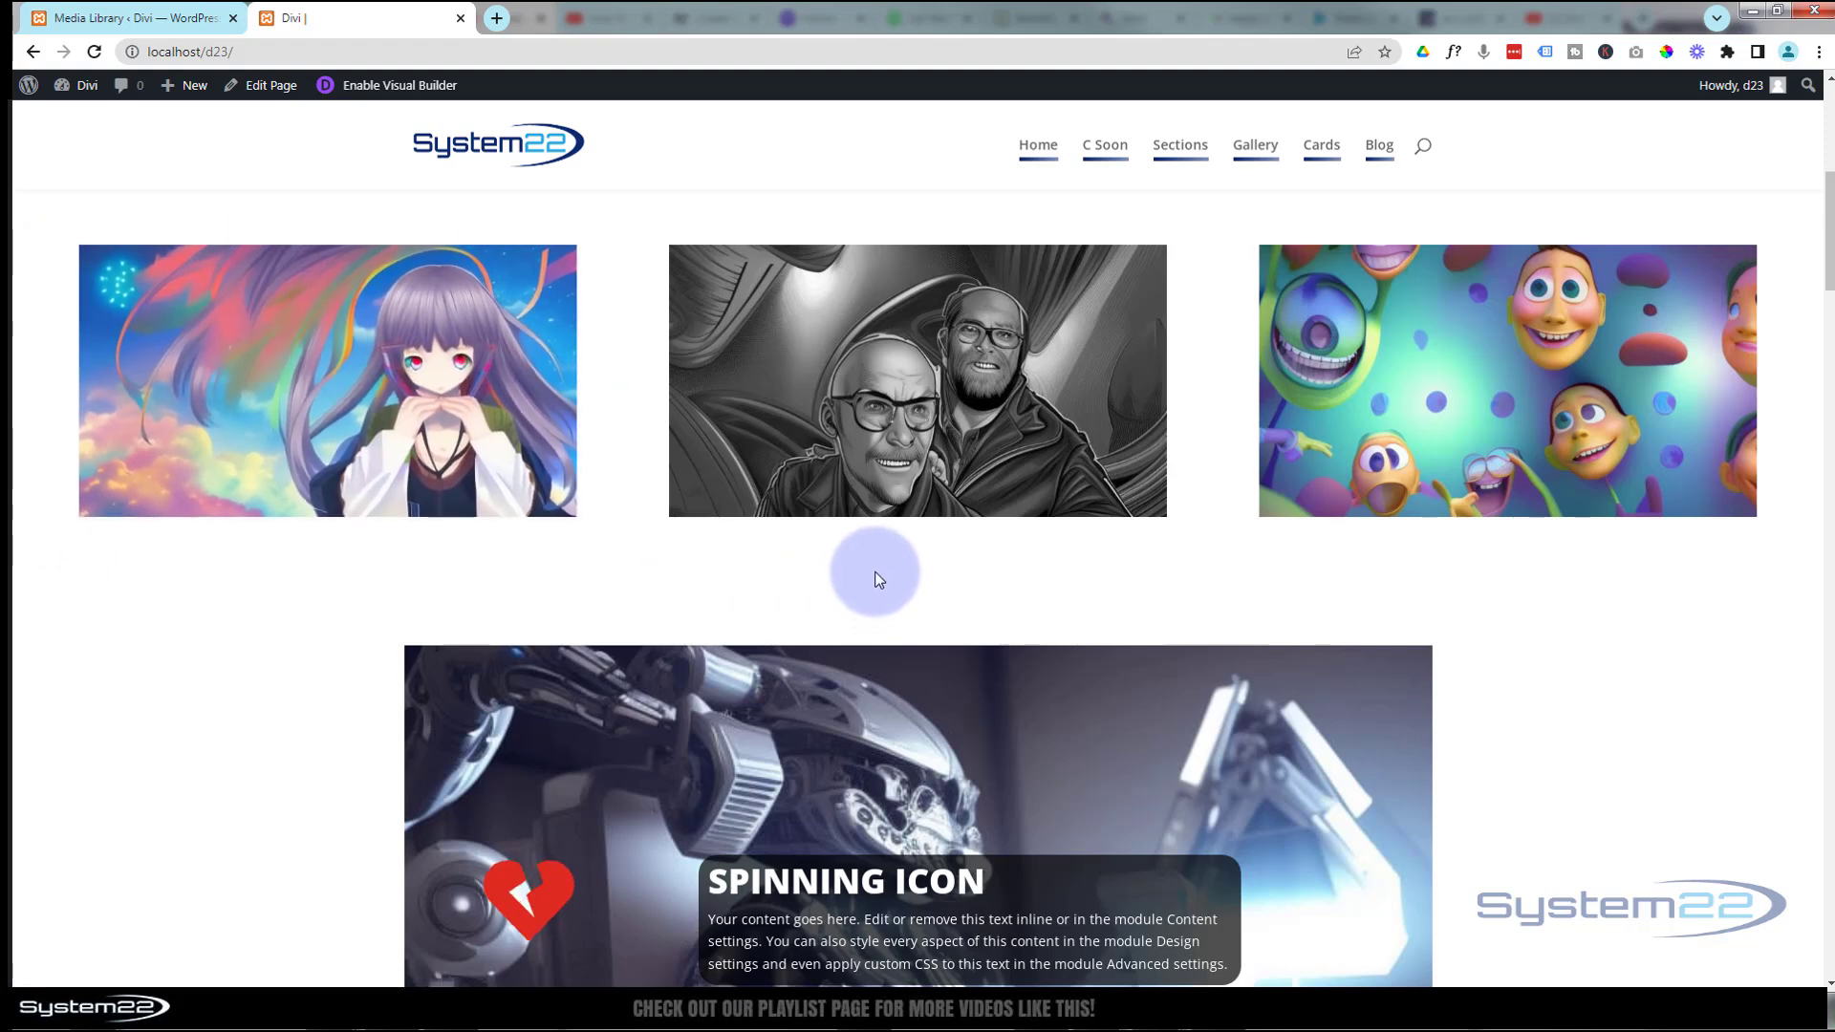
left_click(891, 392)
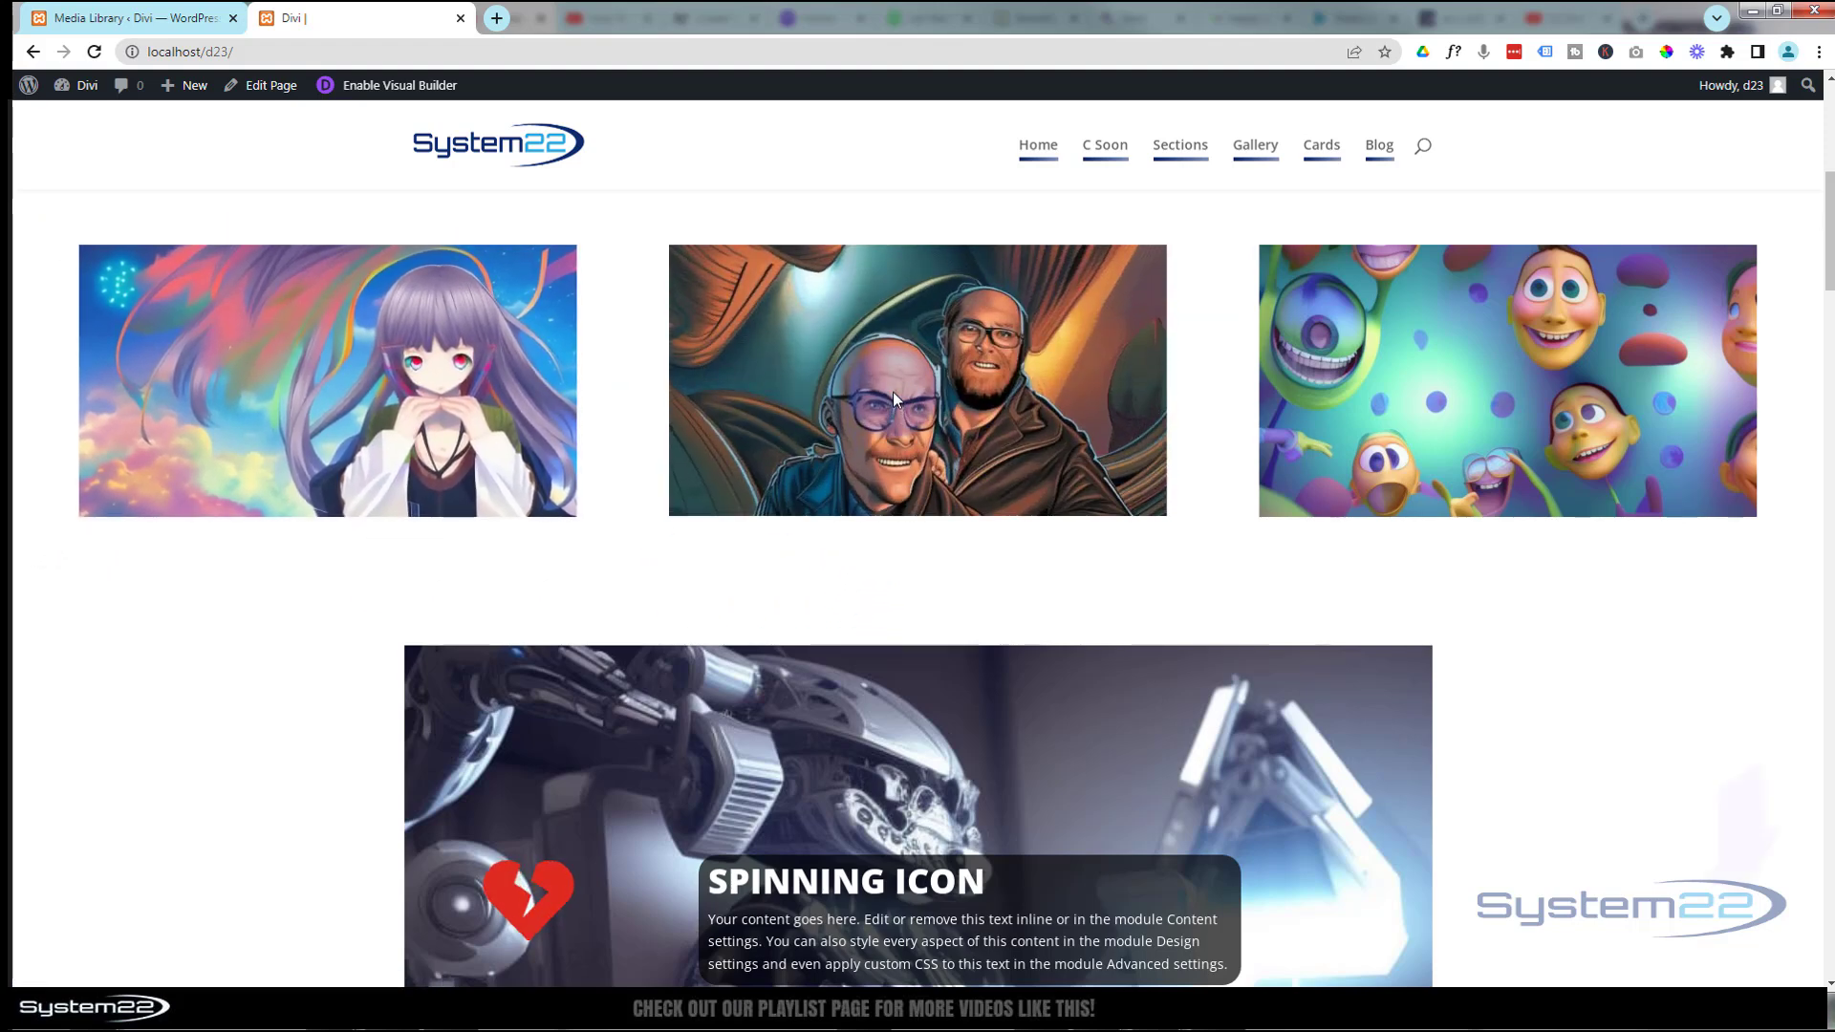
left_click(1024, 572)
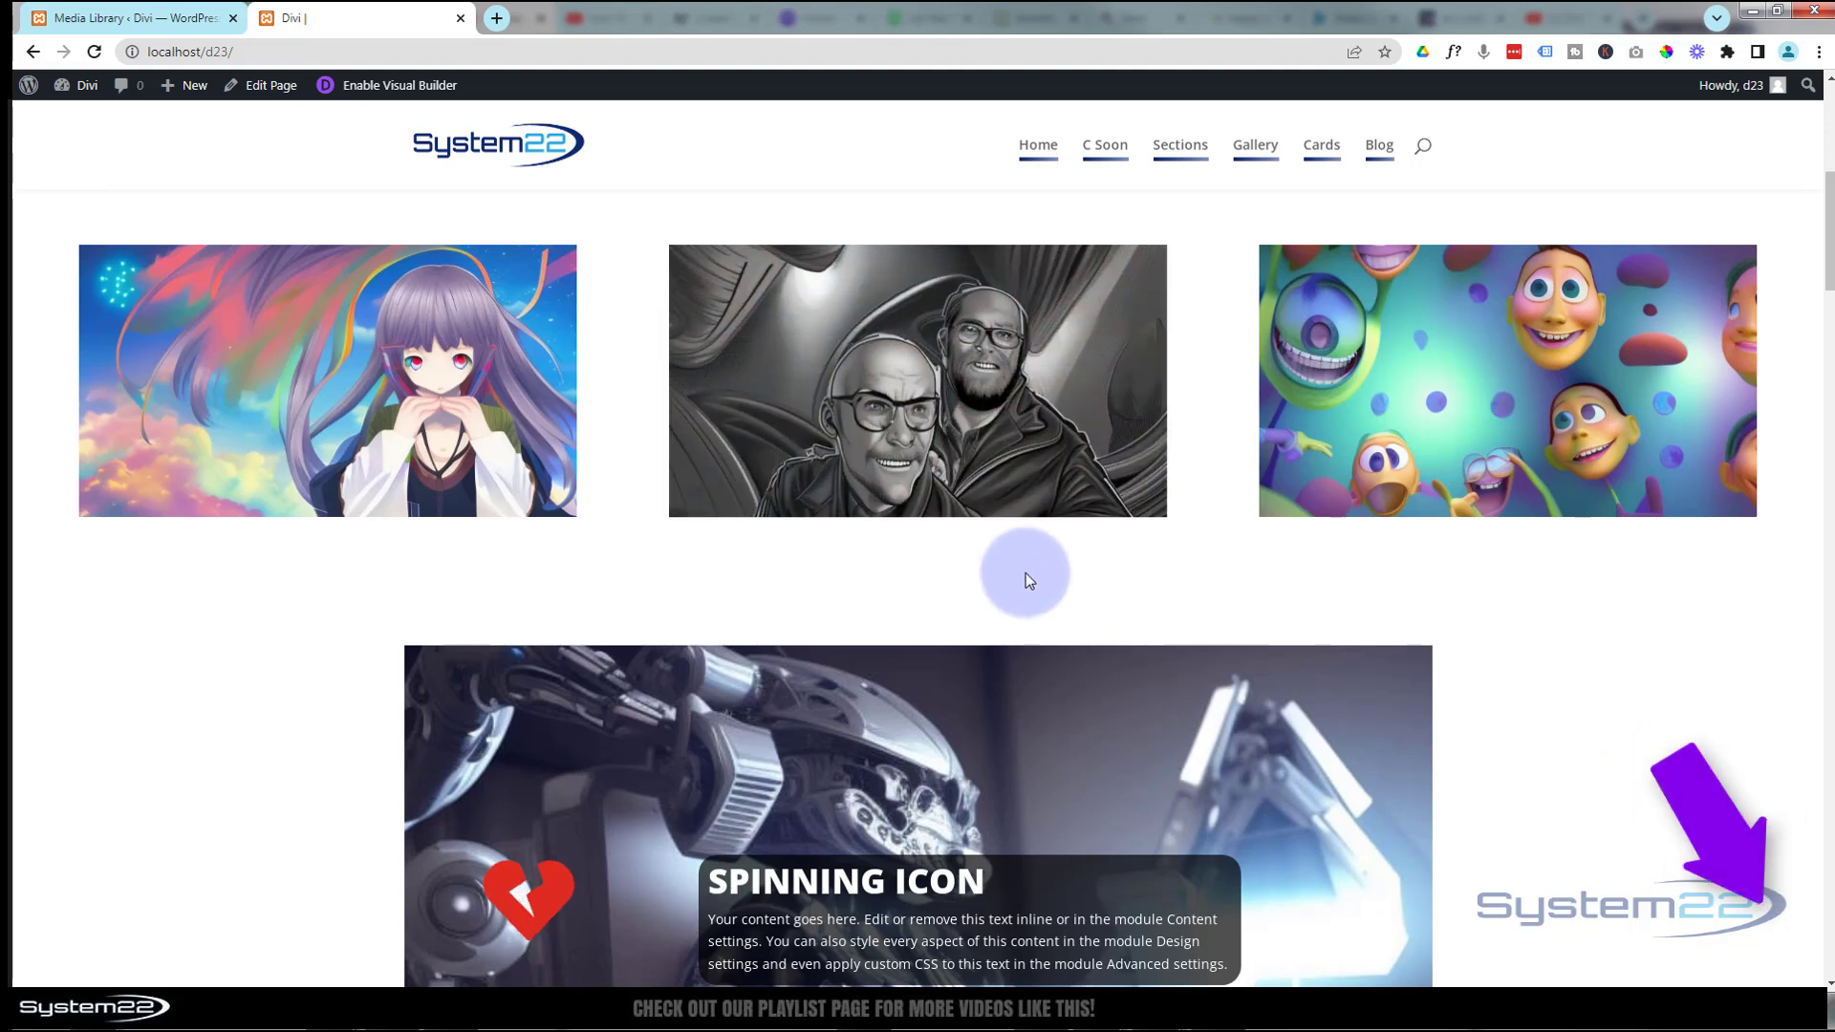
left_click(1529, 586)
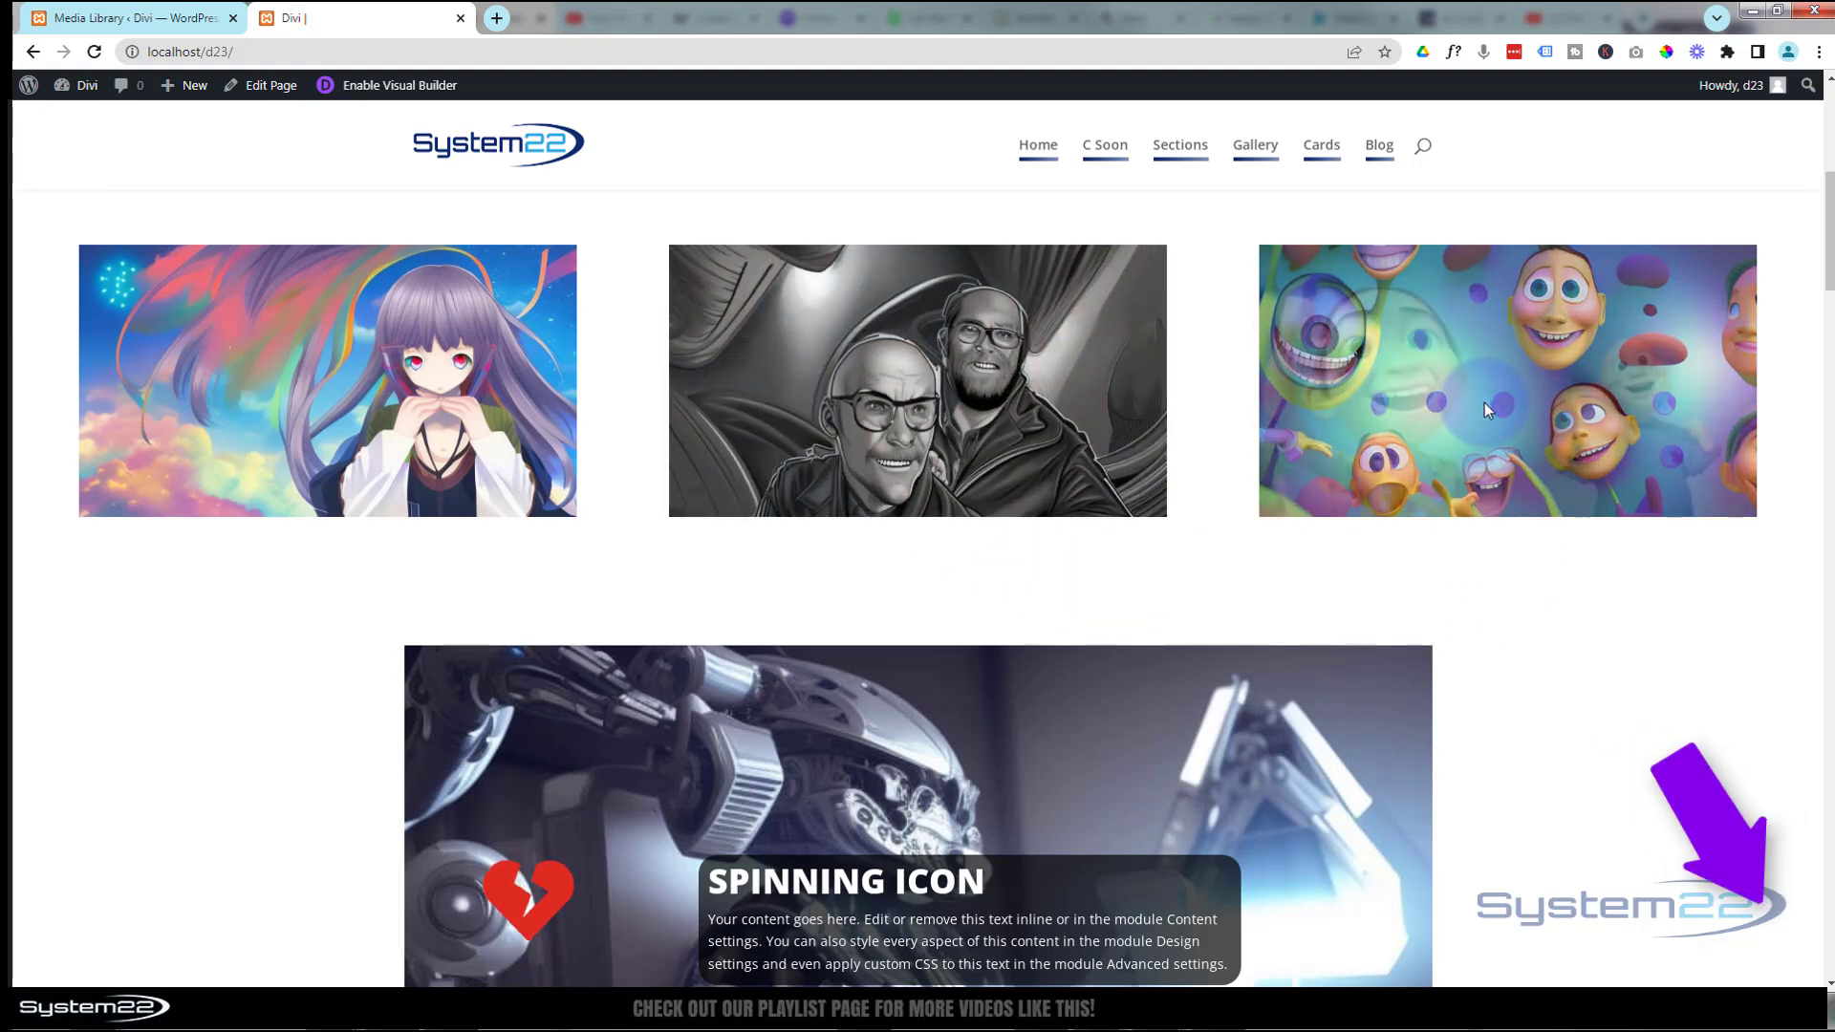
left_click(1484, 395)
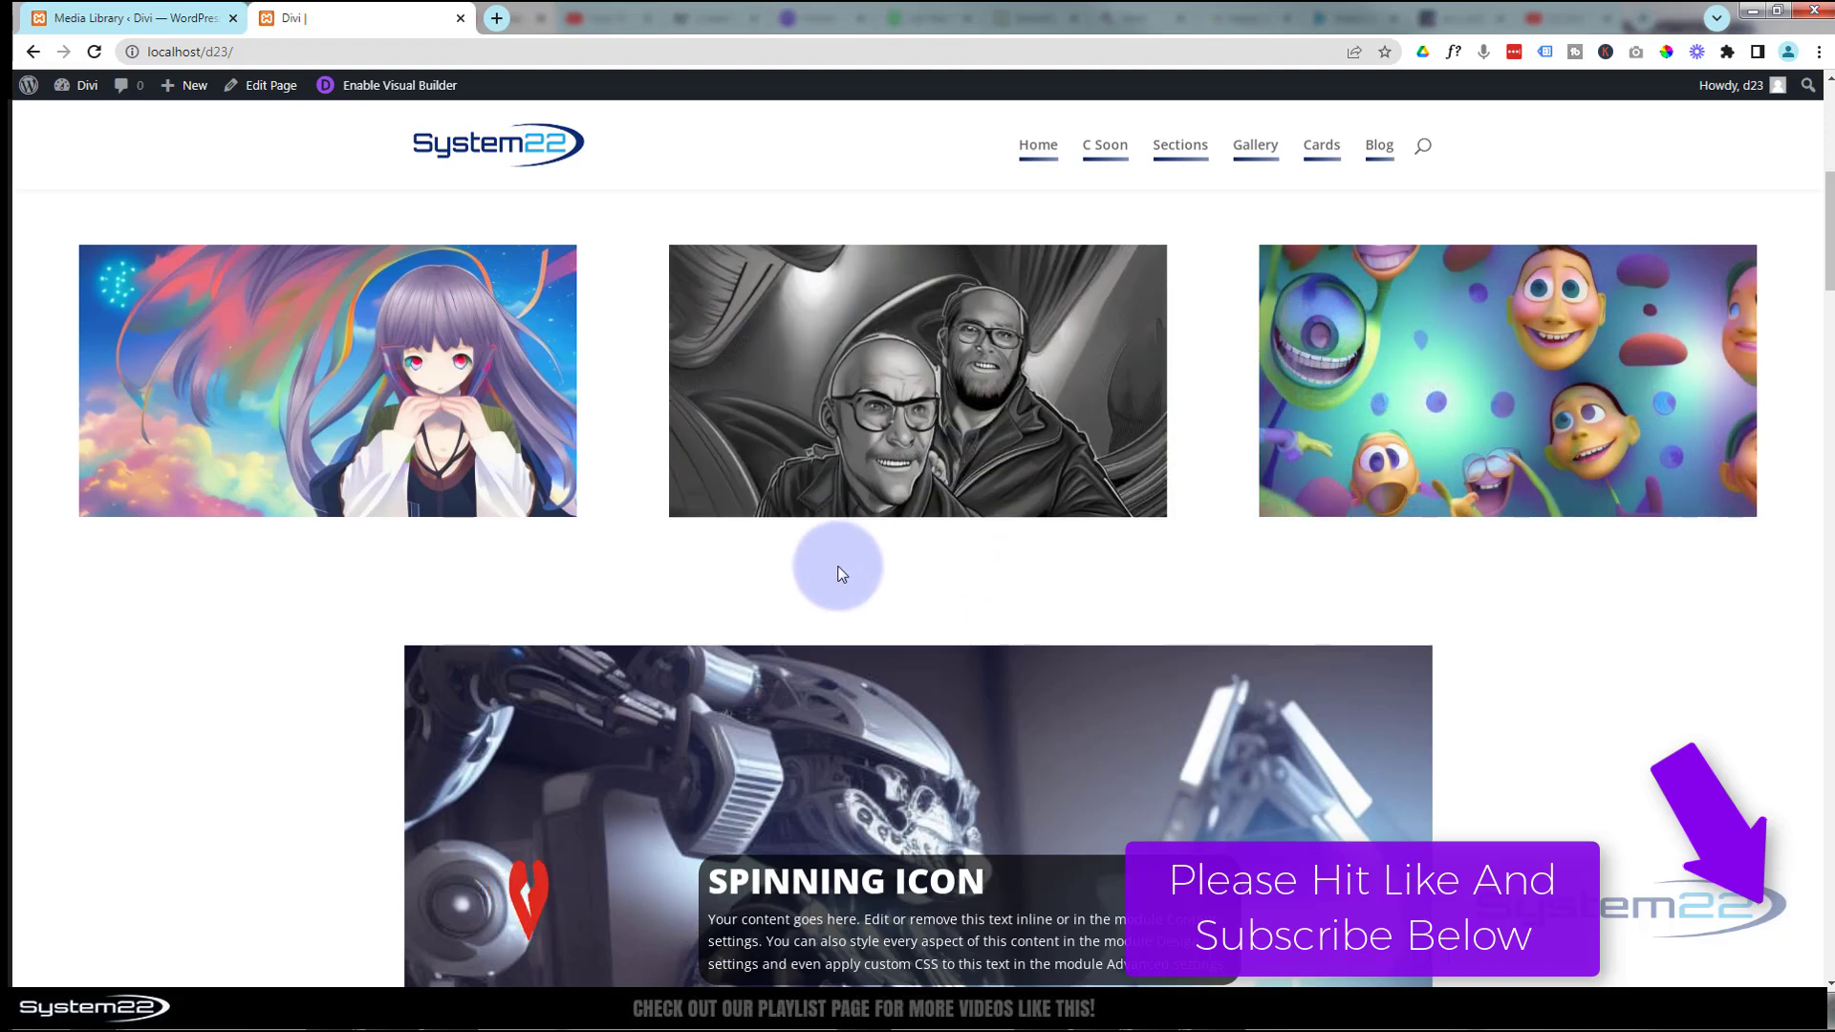
left_click(350, 436)
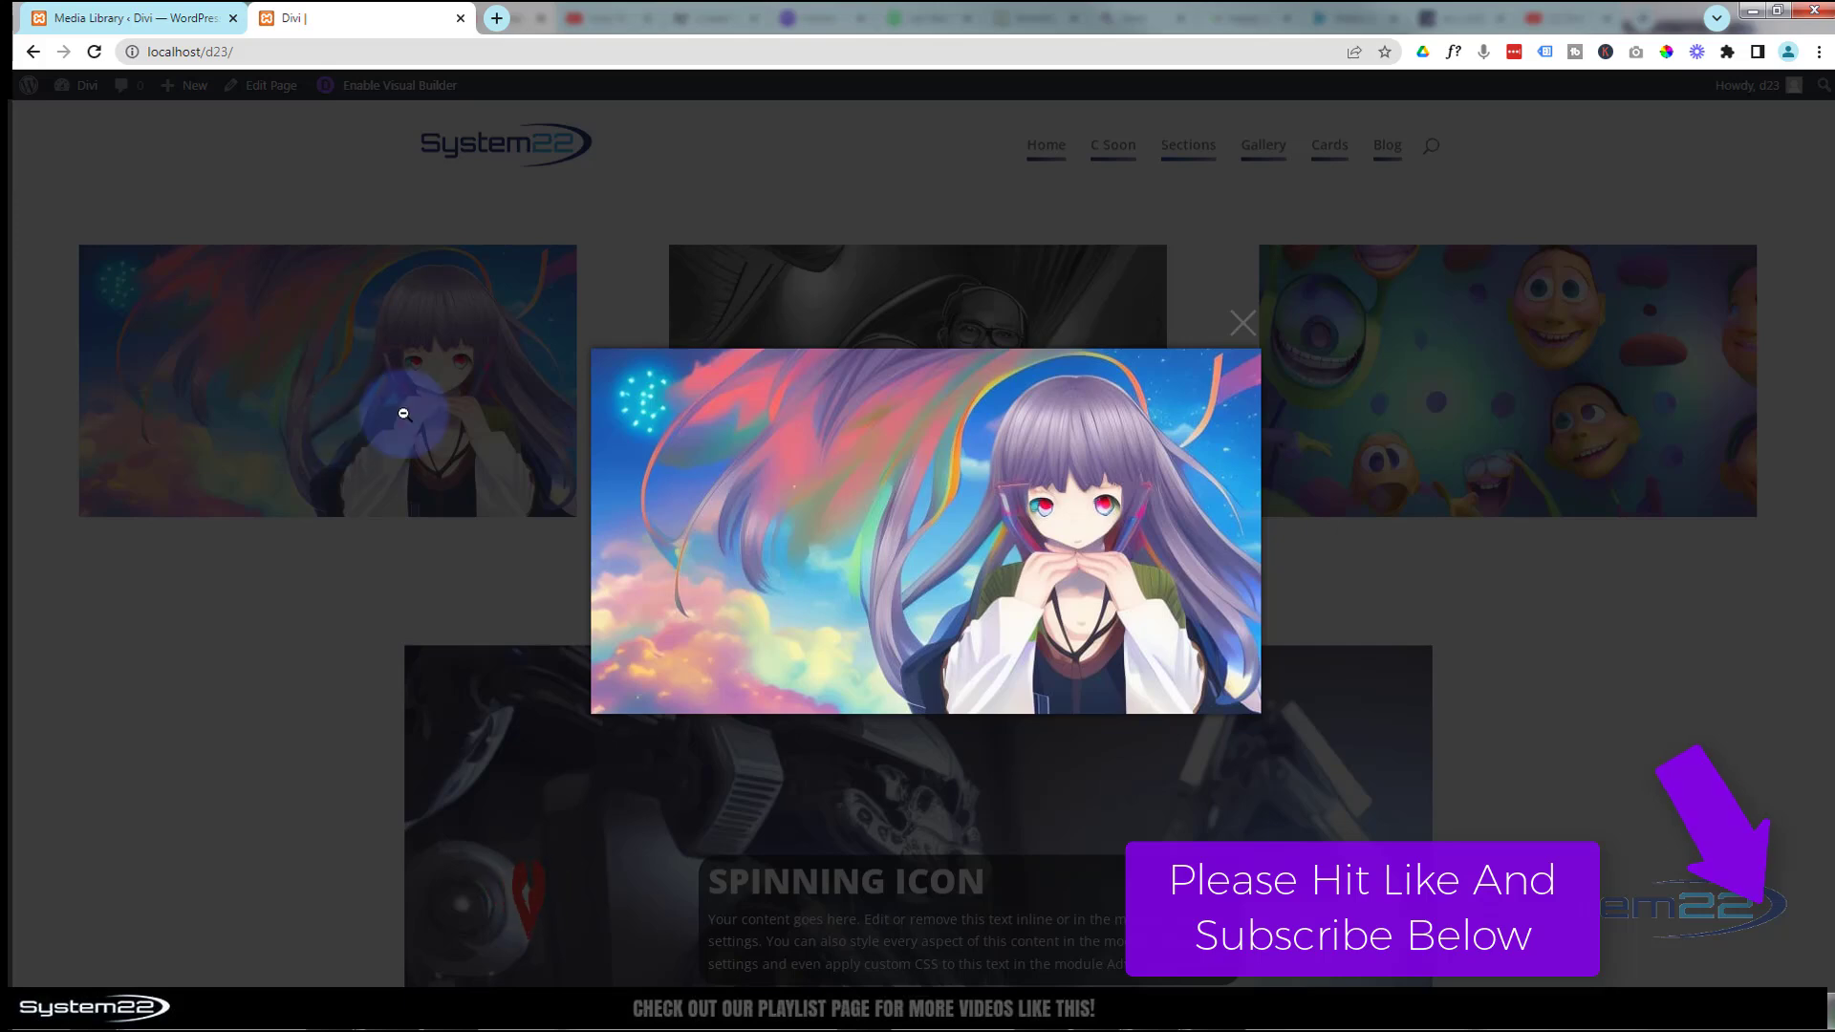
left_click(1245, 325)
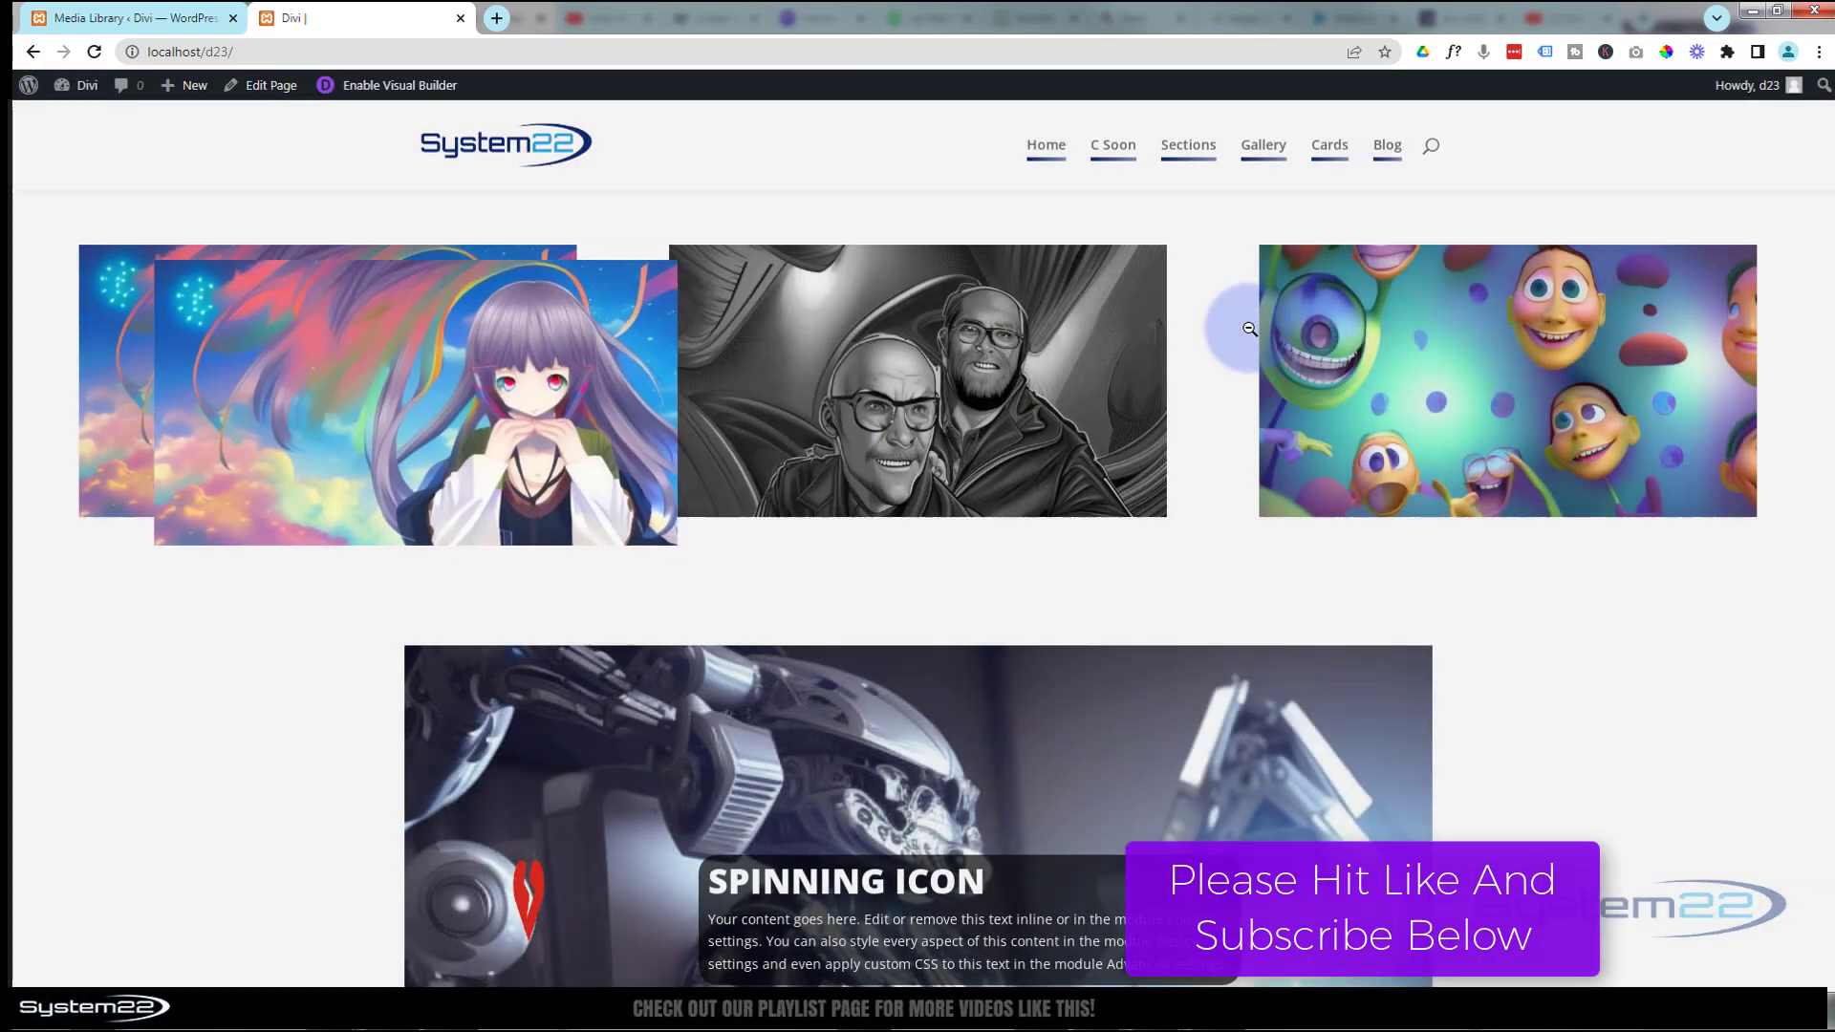